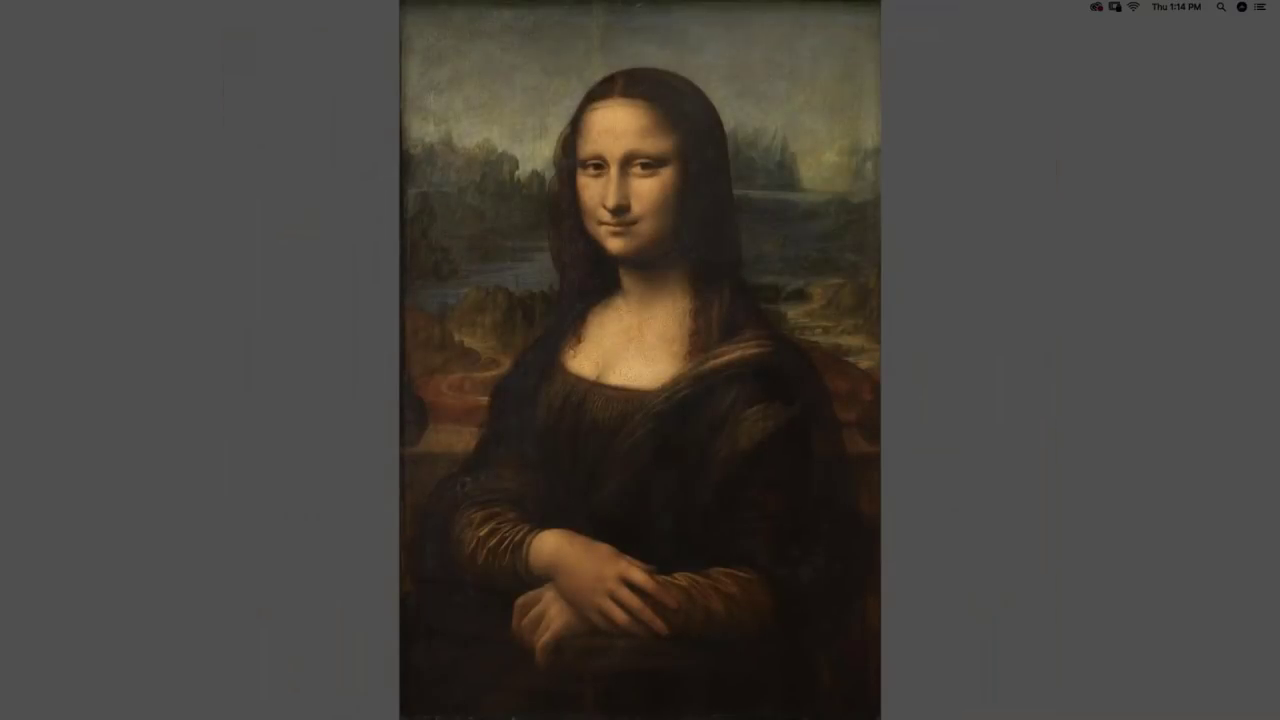
# Step: Leave the Mona Lisa slideshow and fit the whole girl-with-rose portrait in the Painter window
pyautogui.press('Escape')
pyautogui.click(646, 705)
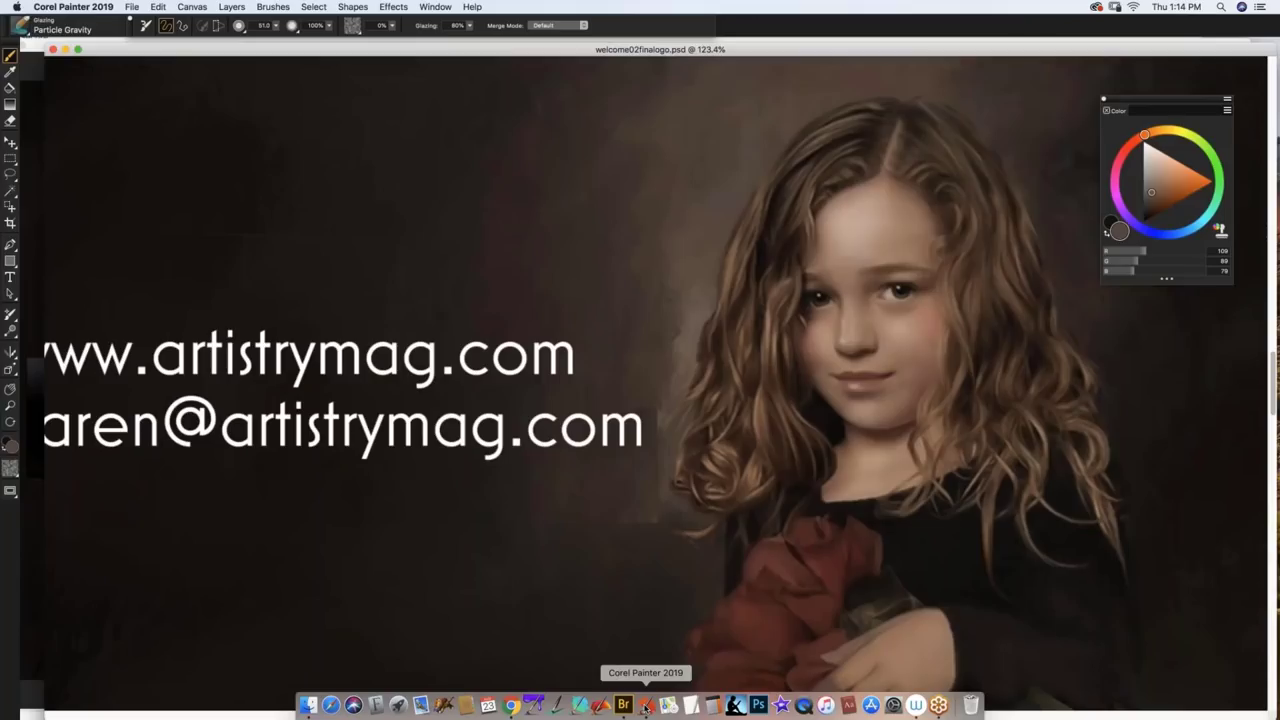
pyautogui.press('super+equal')
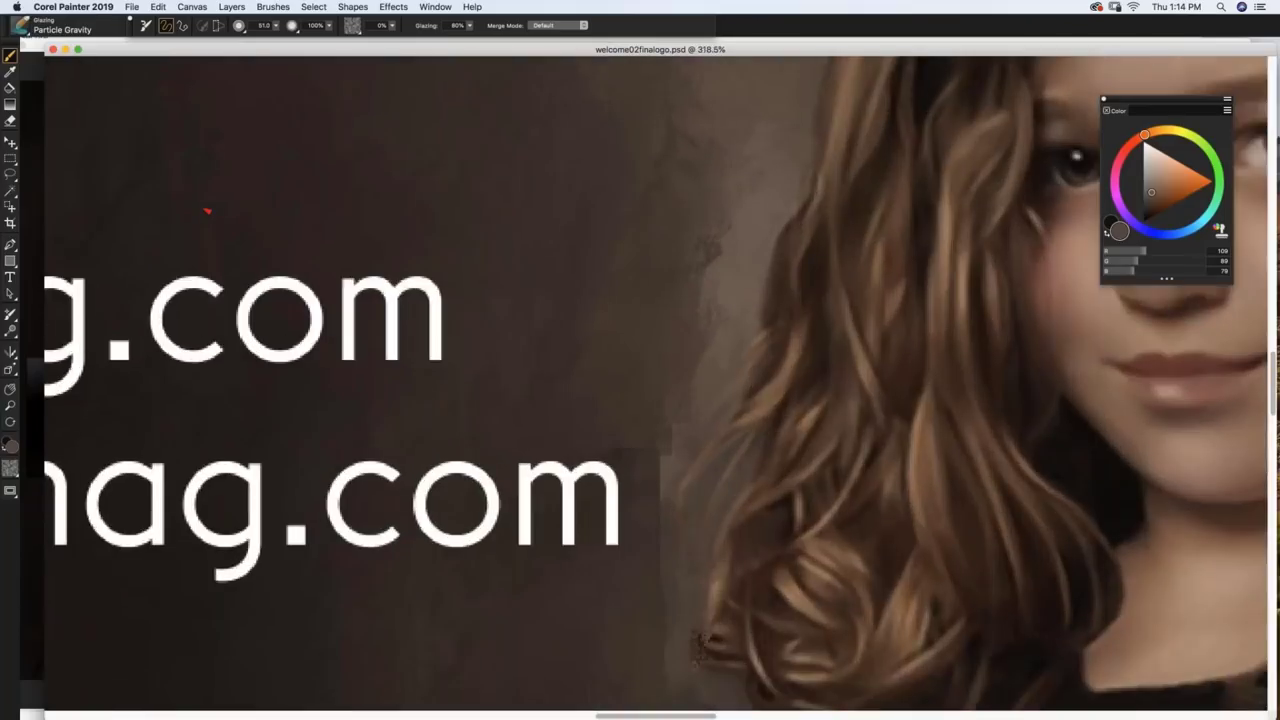
pyautogui.press('super+equal')
pyautogui.press('super+equal')
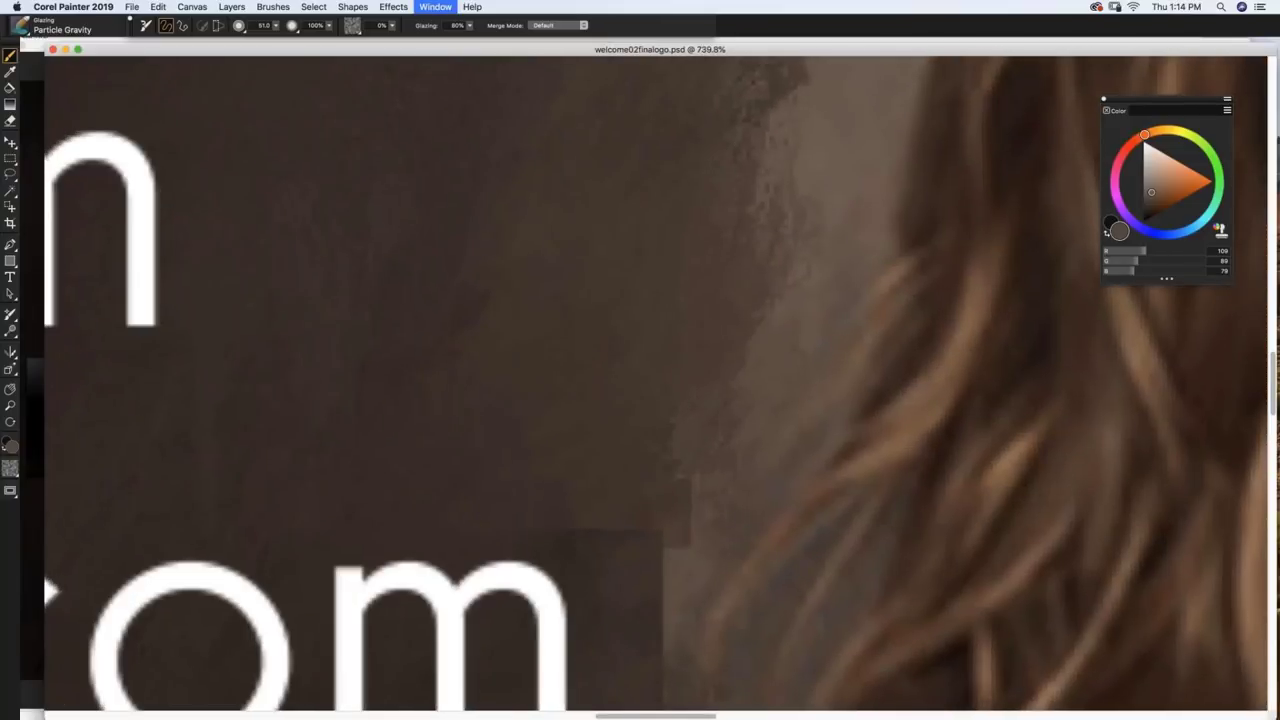
pyautogui.press('super+0')
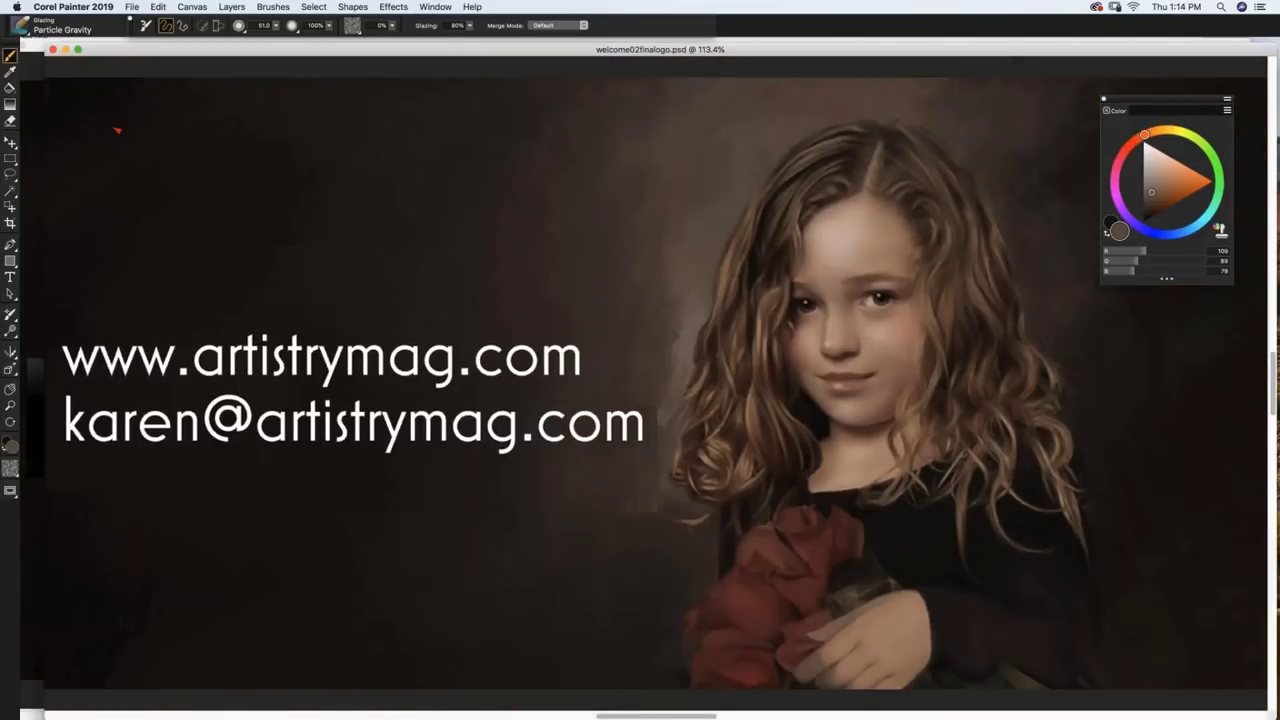
pyautogui.click(131, 7)
# Step: Open finished.jpg and finished029.rif and enlarge both document windows
pyautogui.click(137, 38)
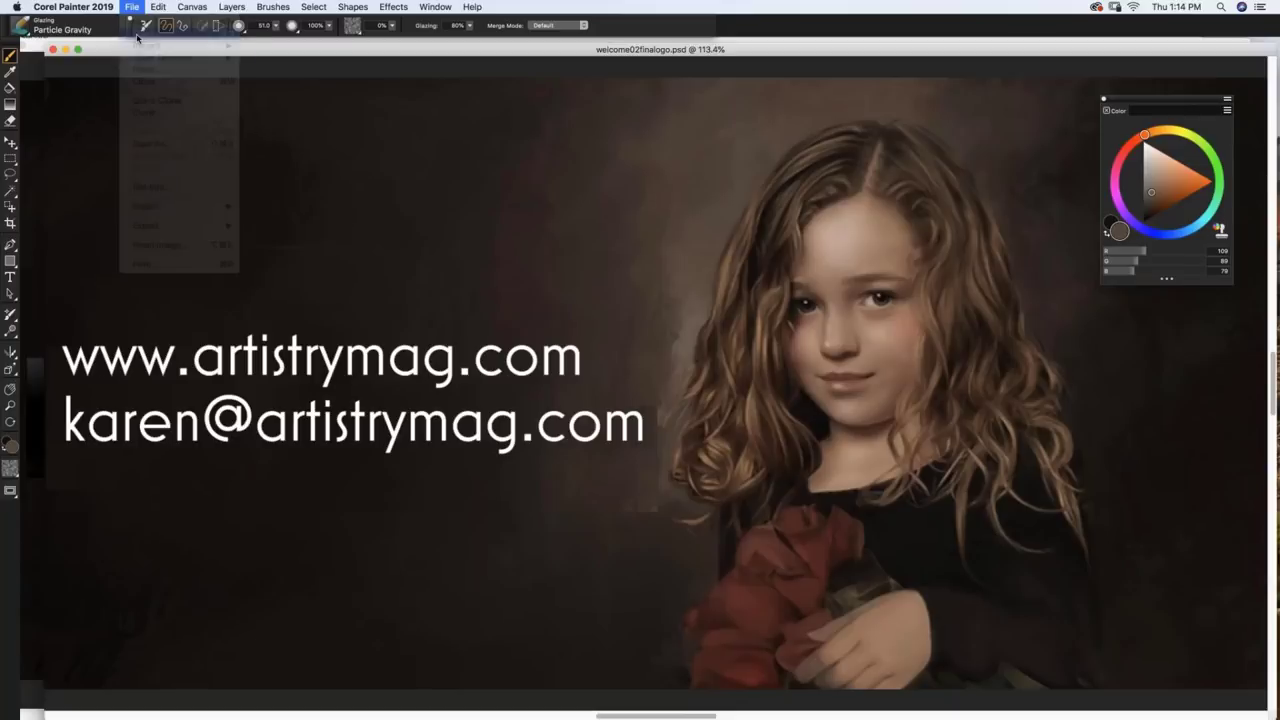
pyautogui.press('Down')
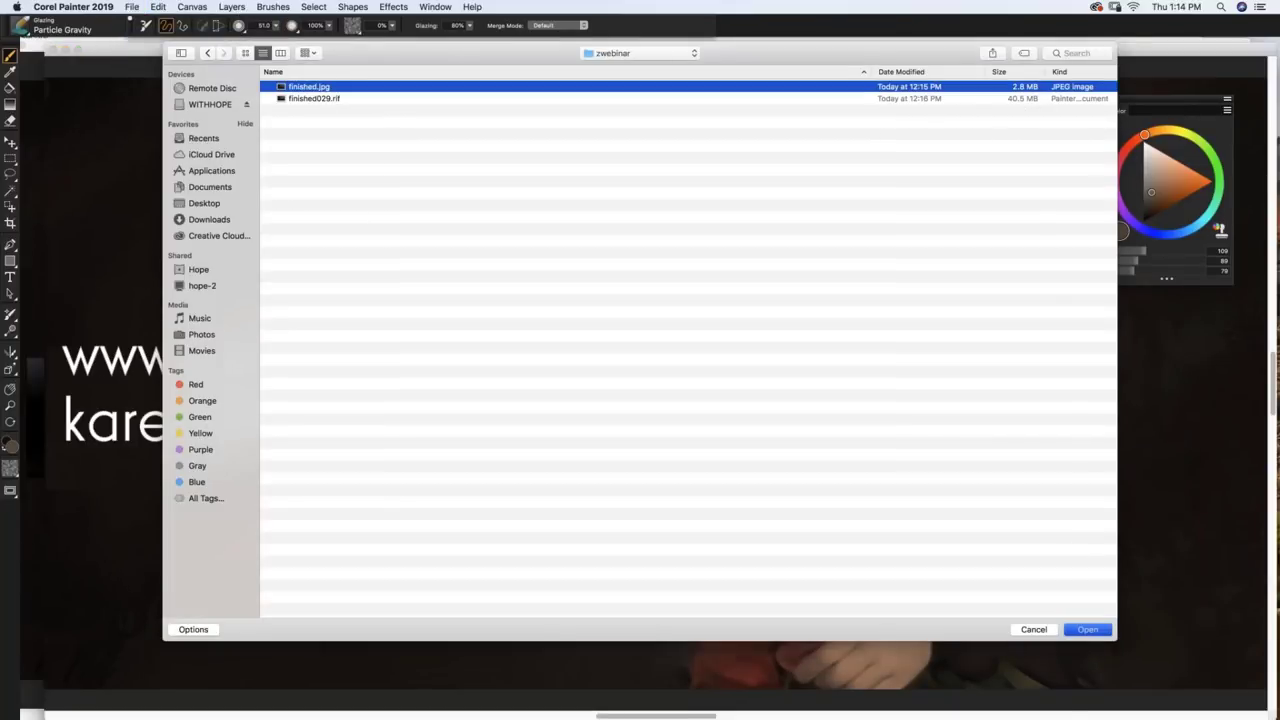
pyautogui.press('Return')
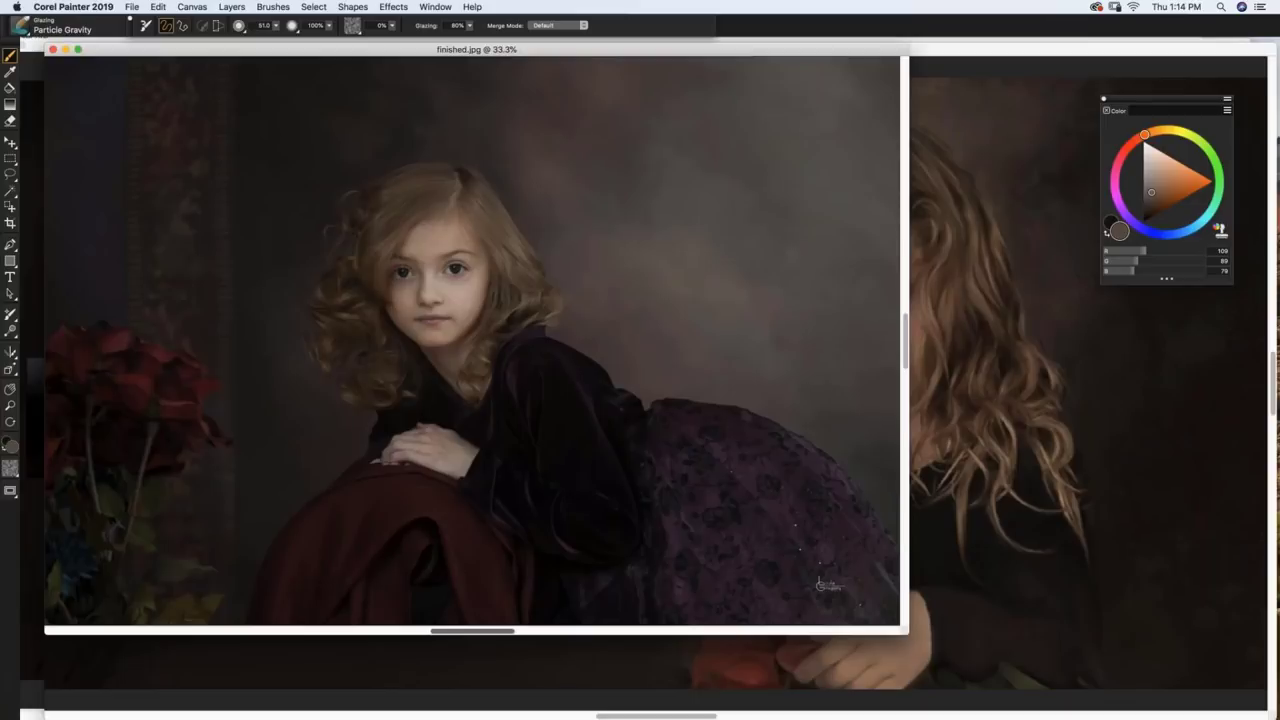
pyautogui.moveTo(907, 633); pyautogui.dragTo(1005, 699)
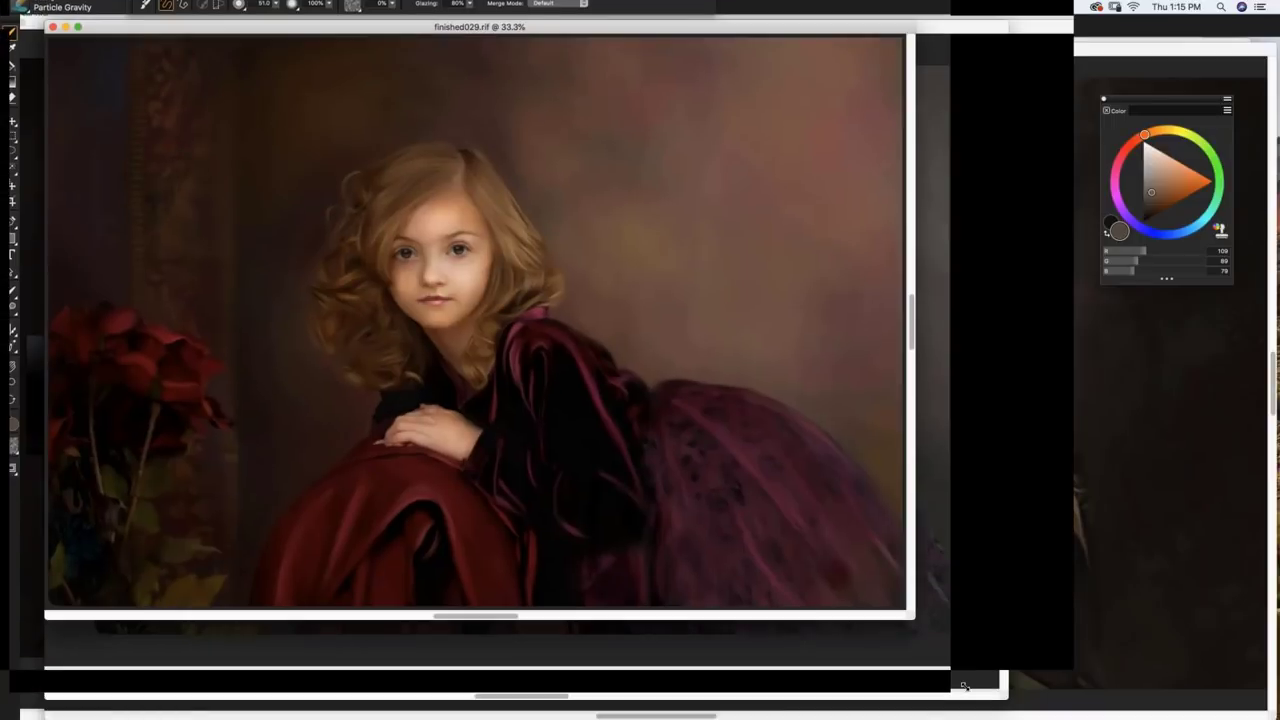
pyautogui.moveTo(908, 626); pyautogui.dragTo(990, 695)
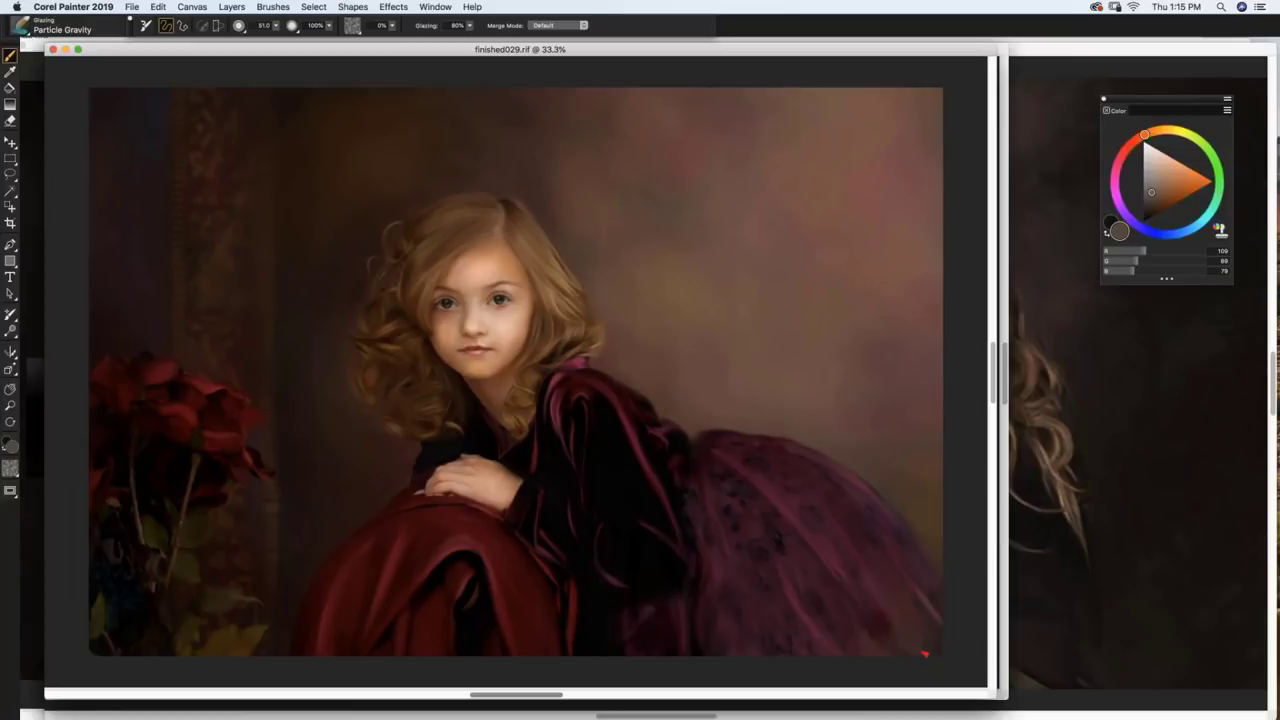
# Step: Zoom the finished029.rif view out and back in, then bring finished.jpg to the front
pyautogui.scroll(-1, 923, 659)
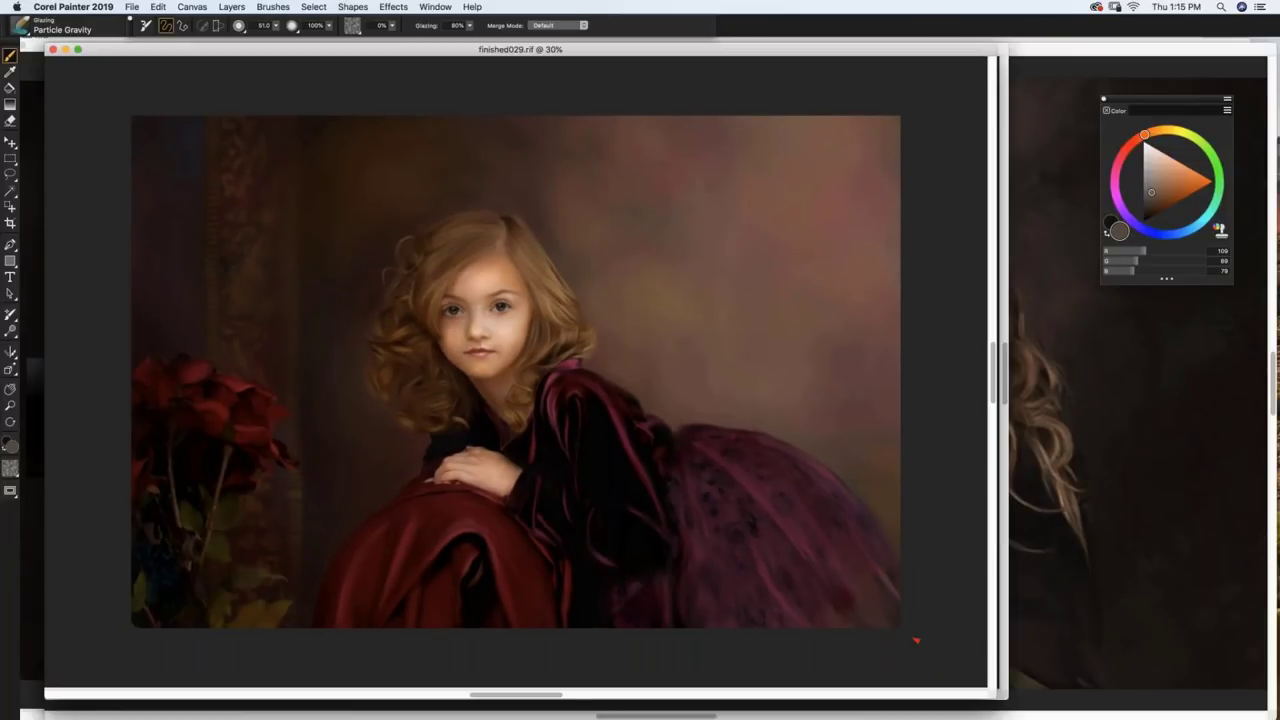
pyautogui.scroll(1, 905, 648)
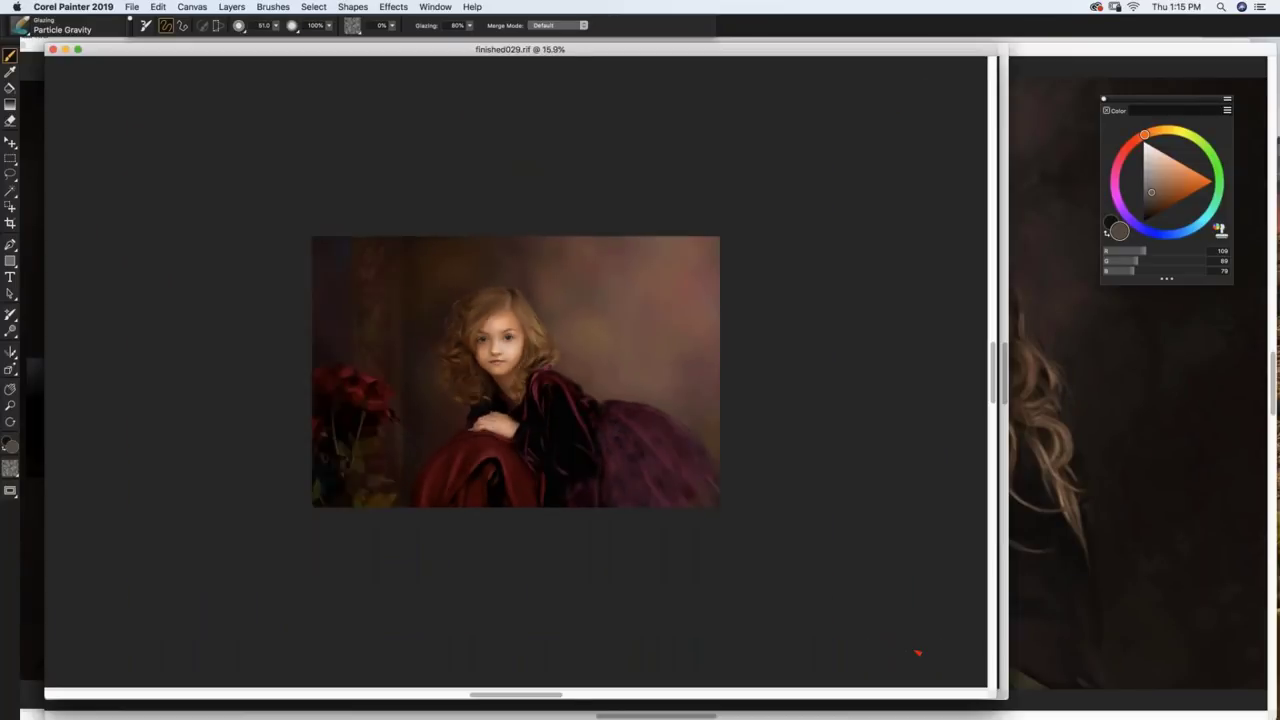
pyautogui.scroll(1, 903, 650)
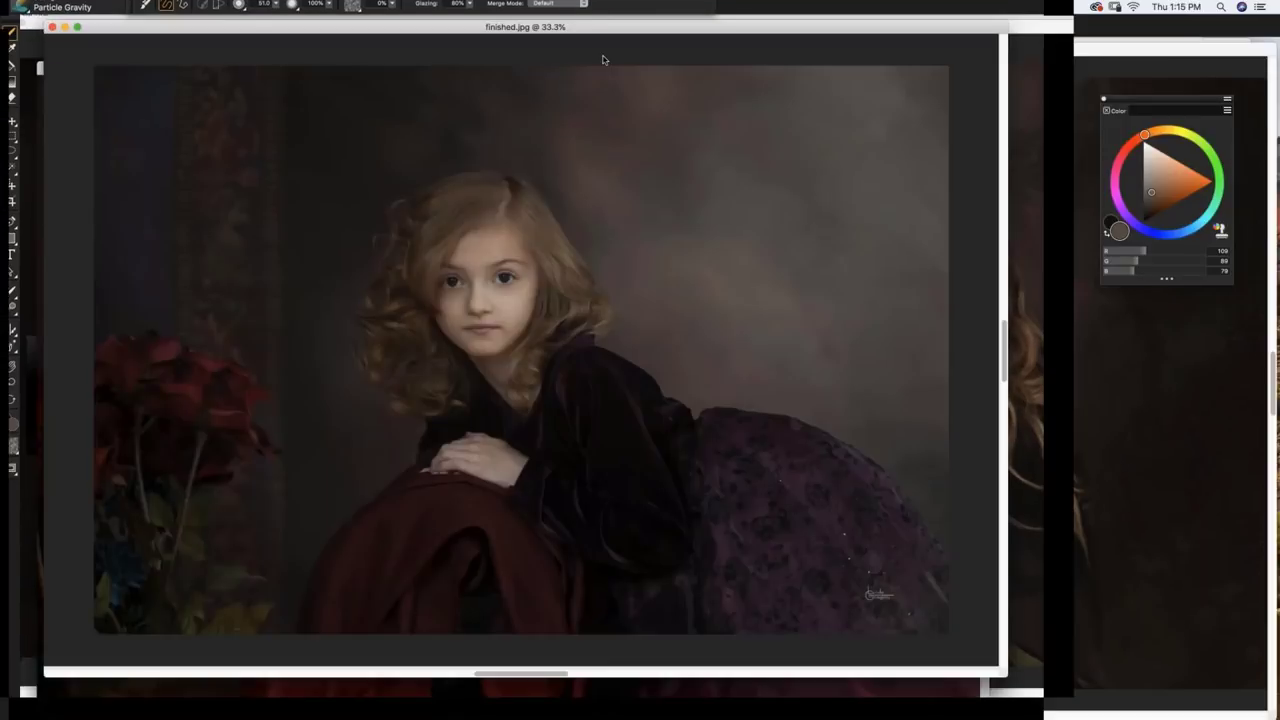
pyautogui.click(602, 54)
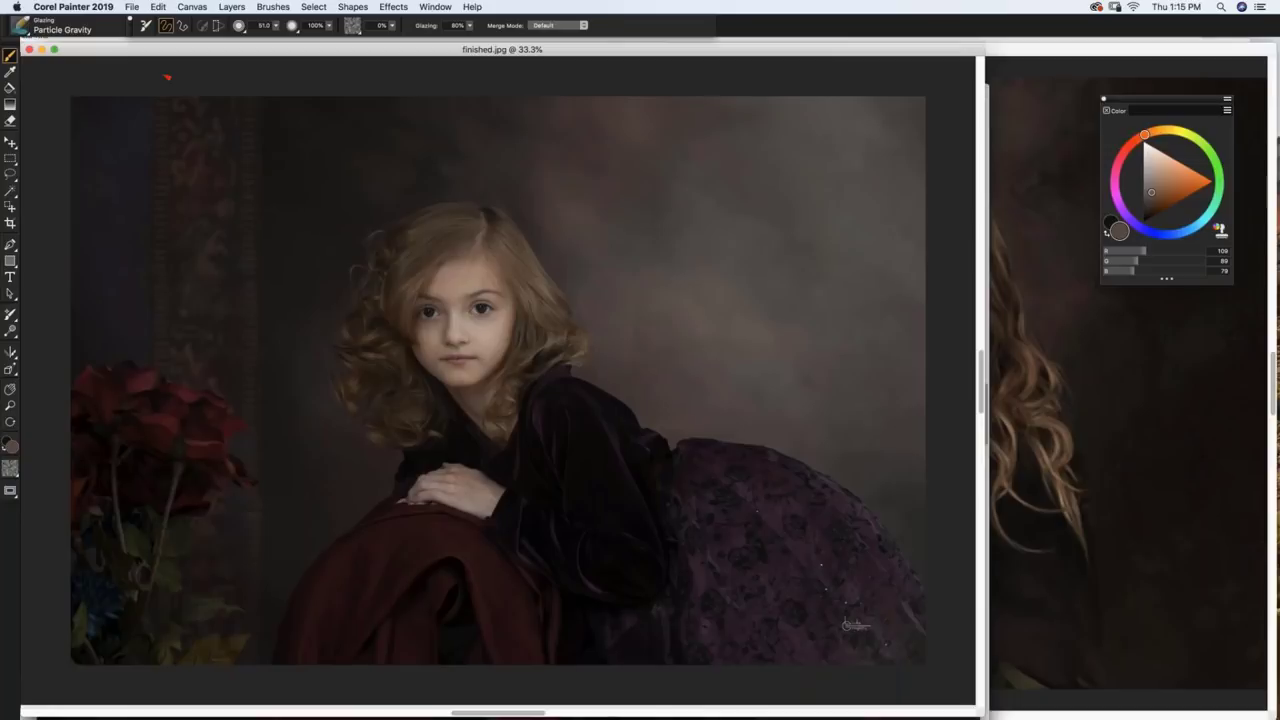
pyautogui.click(130, 7)
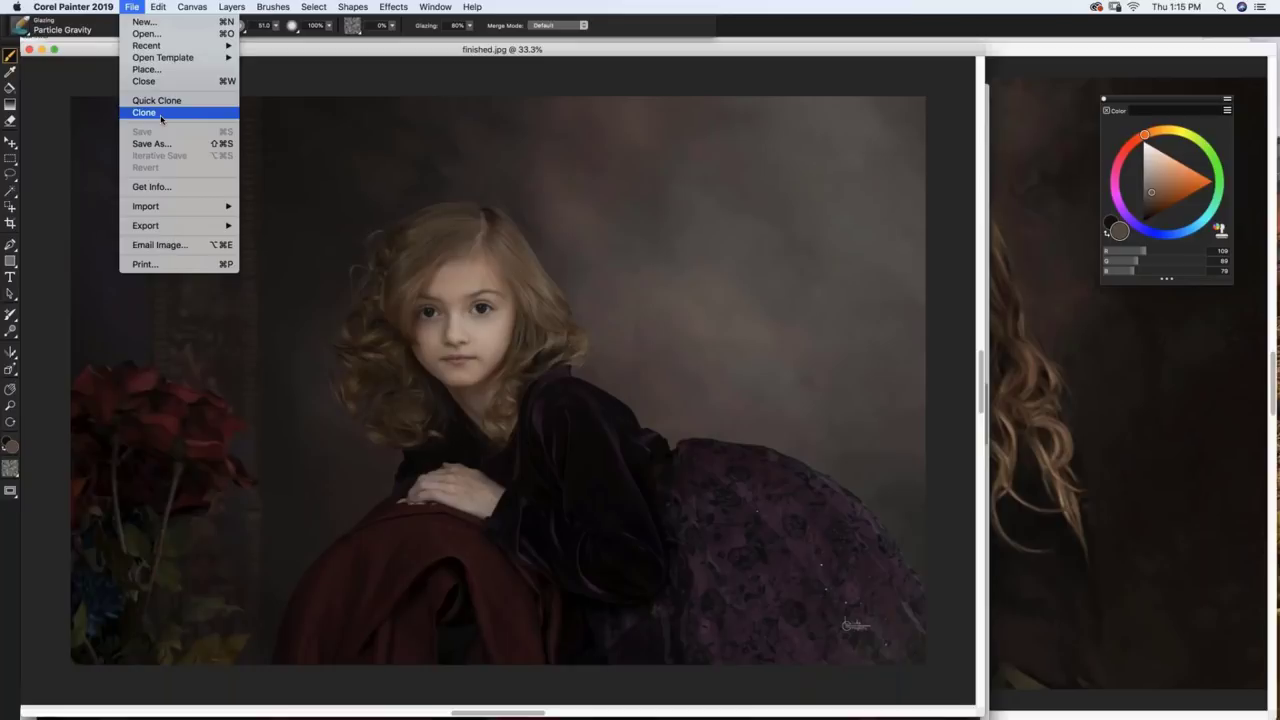
# Step: Clone the photo into Untitled-1 and stagger the windows, leaving finished029.rif in front
pyautogui.click(144, 112)
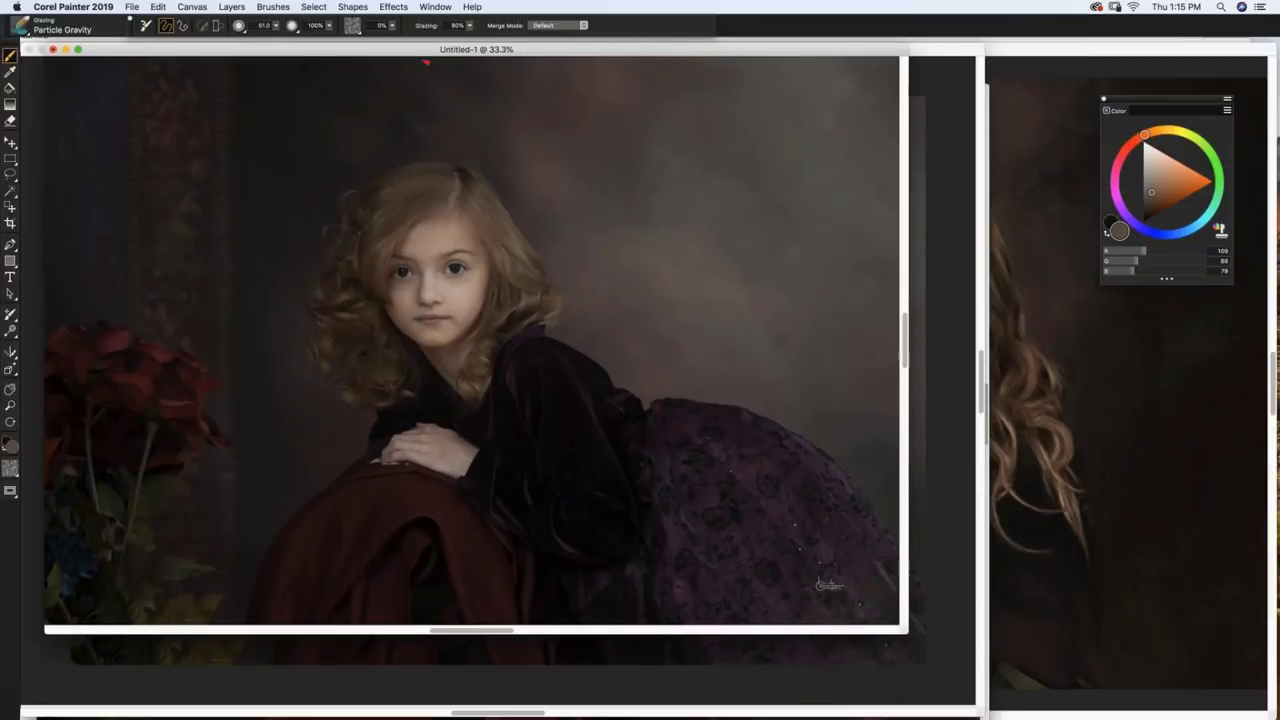
pyautogui.moveTo(425, 55); pyautogui.dragTo(418, 117)
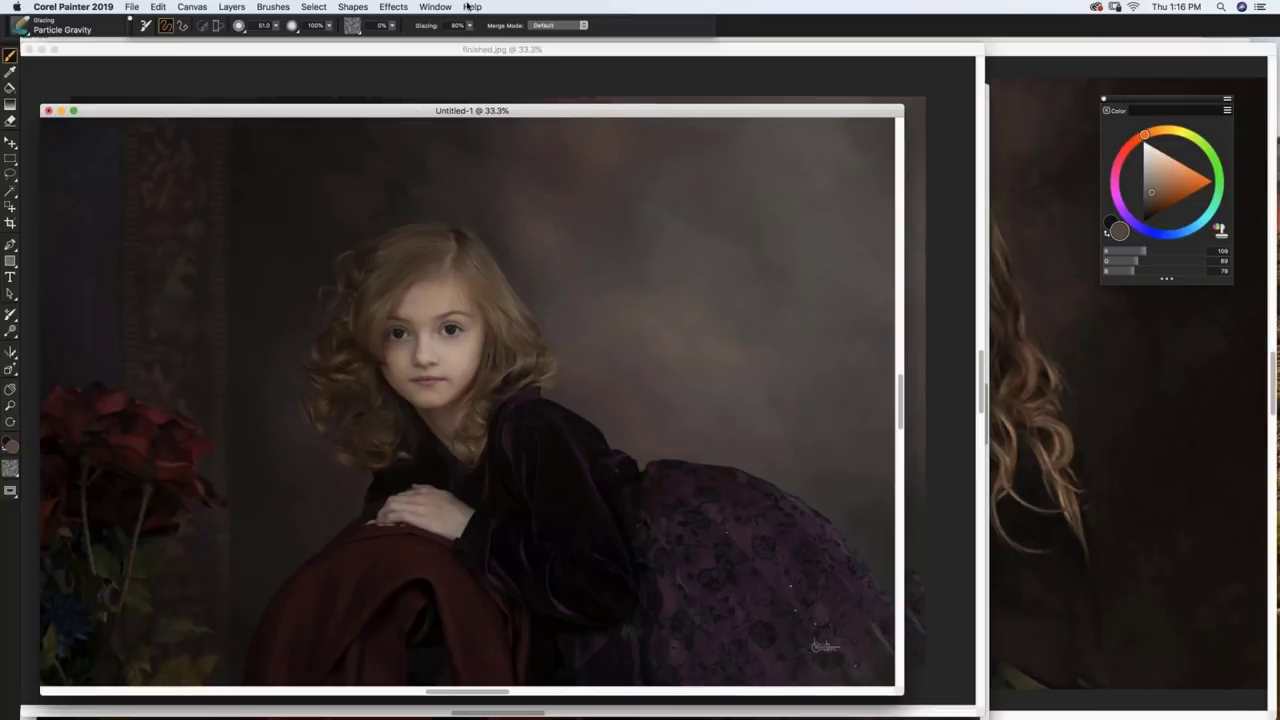
pyautogui.click(438, 56)
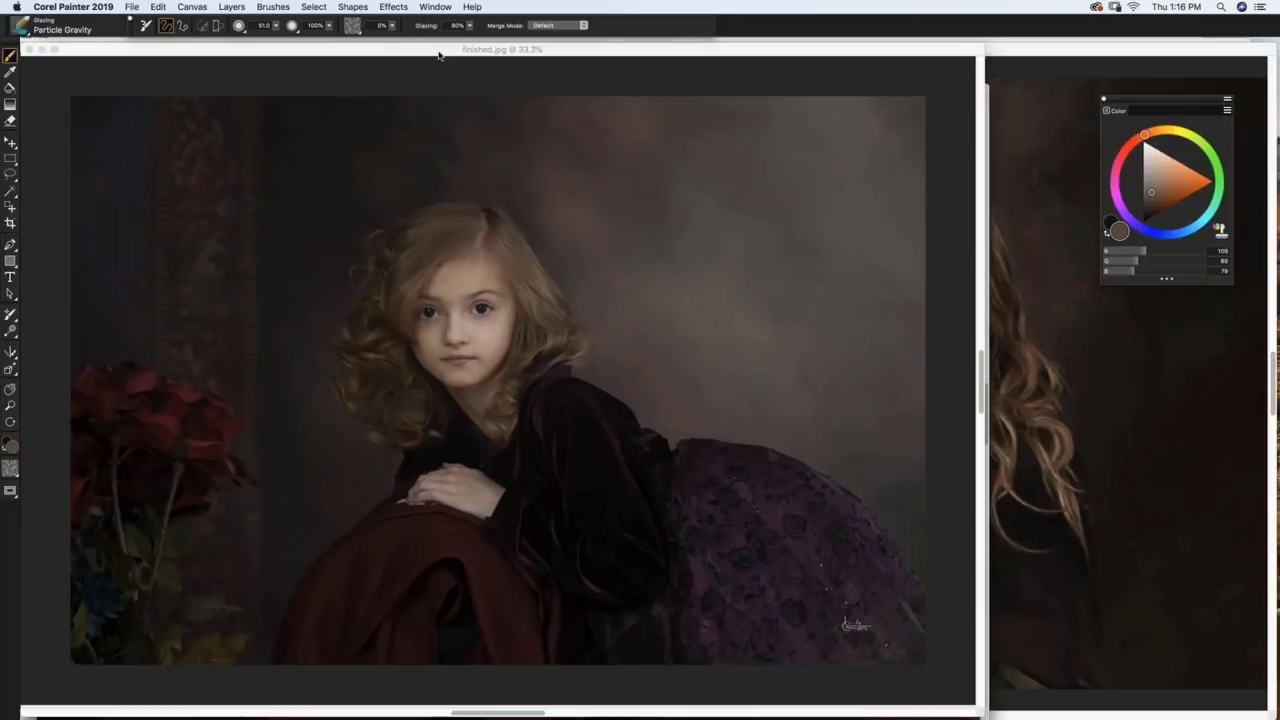
pyautogui.moveTo(438, 56); pyautogui.dragTo(443, 149)
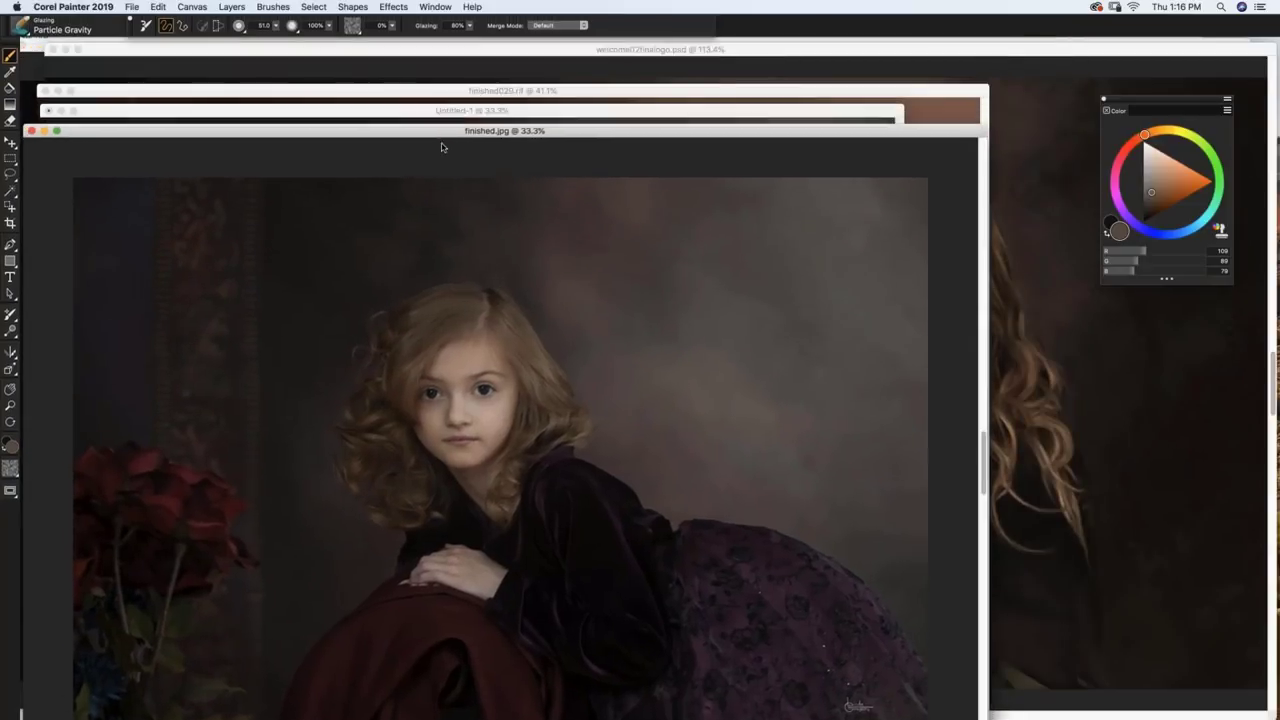
pyautogui.click(457, 91)
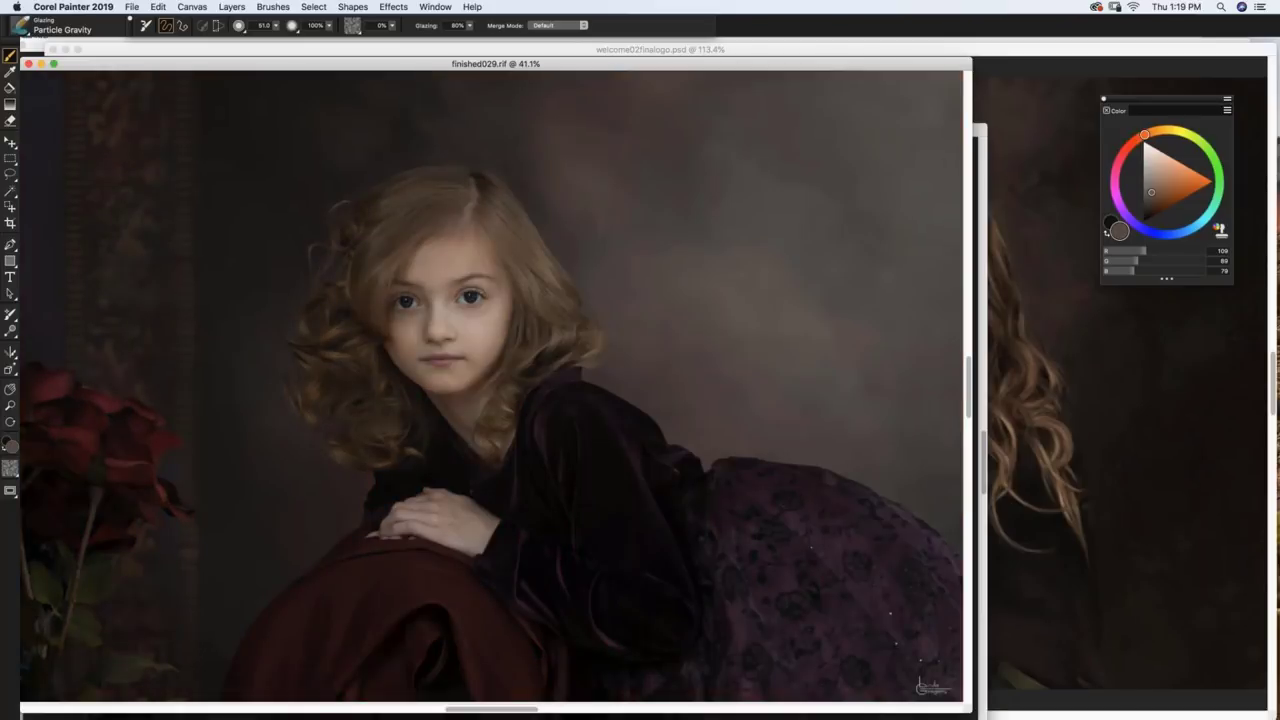
# Step: Zoom finished029.rif to 75% and nudge the finished029.rif and finished.jpg windows down
pyautogui.scroll(5, 490, 382)
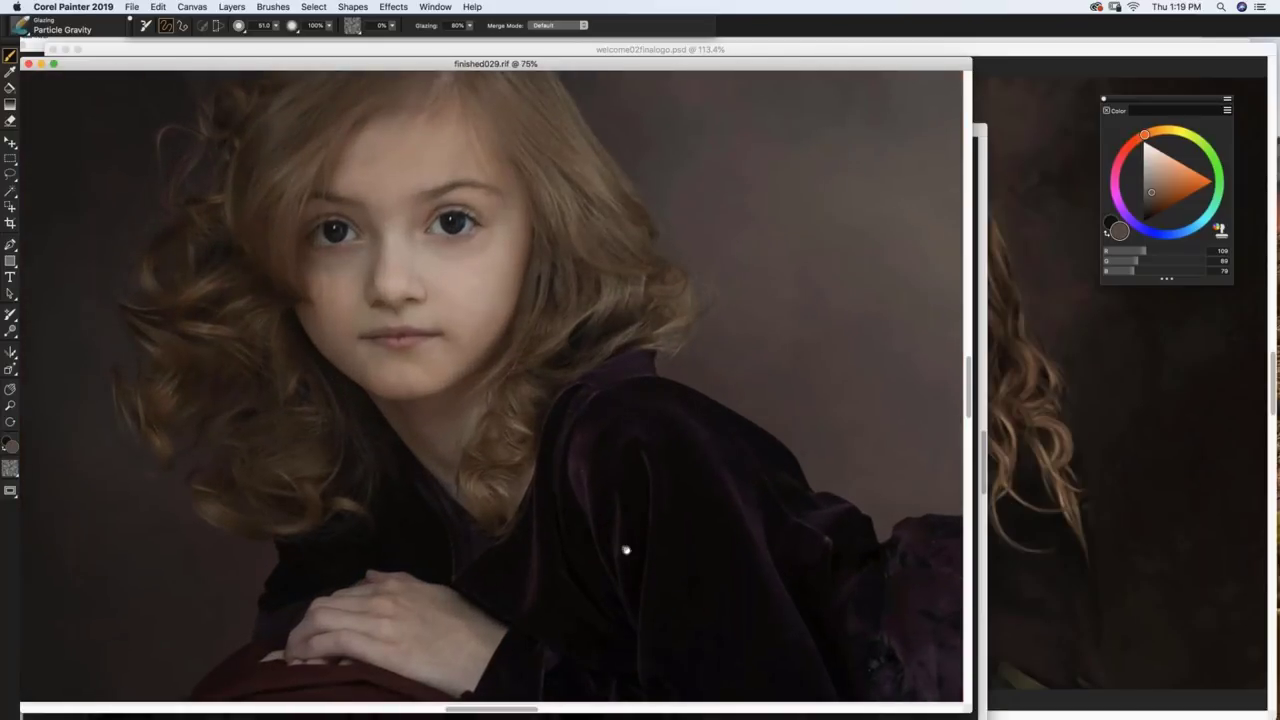
pyautogui.scroll(5, 625, 550)
pyautogui.hscroll(-3, 625, 550)
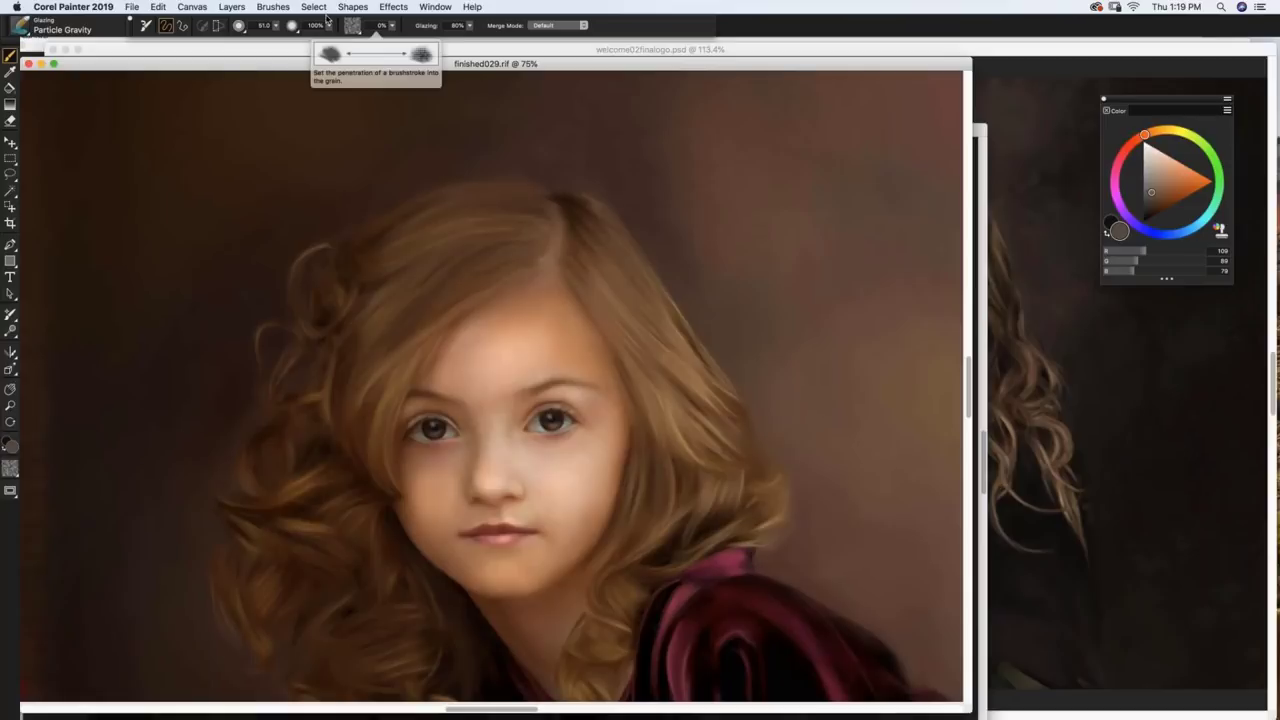
pyautogui.moveTo(445, 68); pyautogui.dragTo(443, 100)
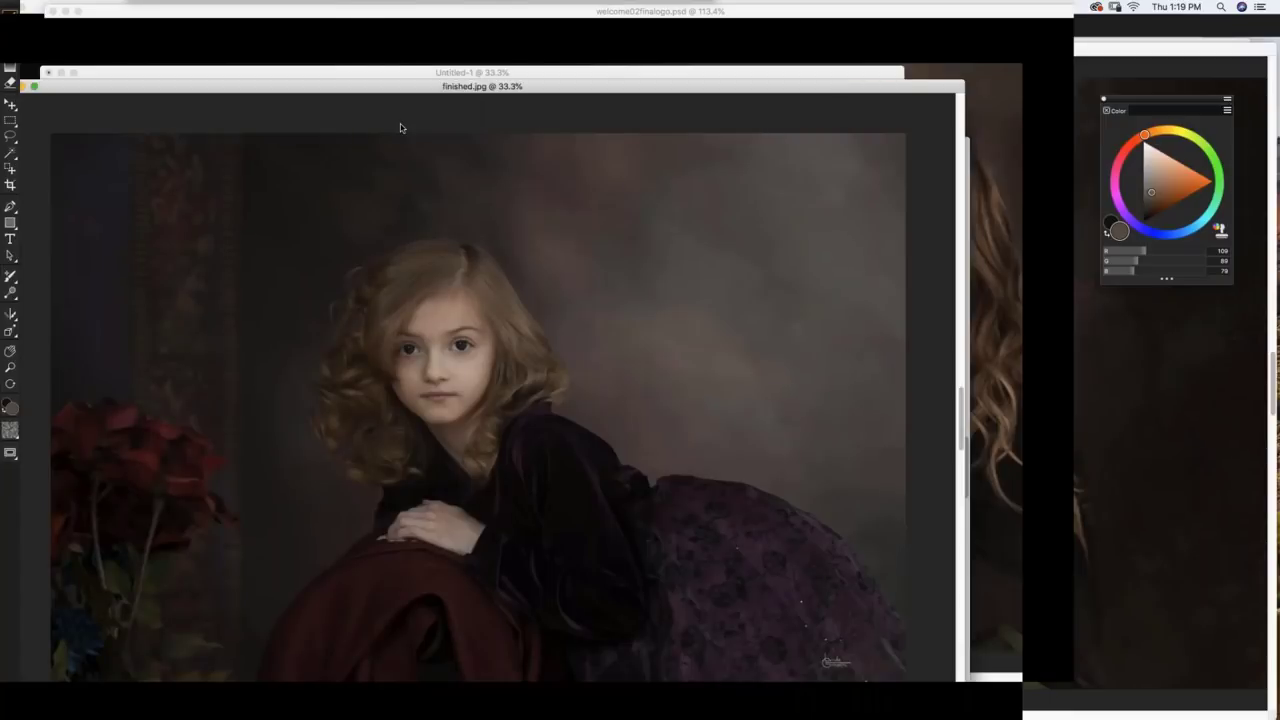
pyautogui.moveTo(435, 93); pyautogui.dragTo(417, 68)
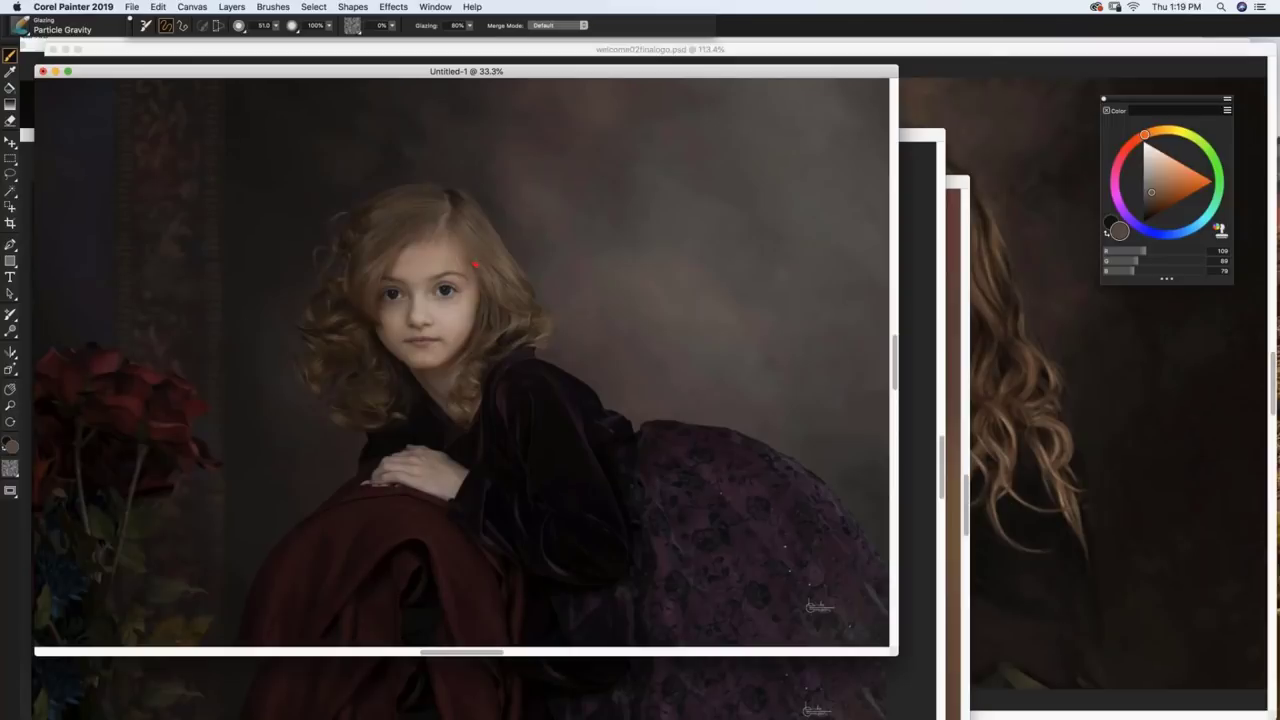
# Step: Restack the windows so finished029.rif shows the girl's face behind finished.jpg on top
pyautogui.moveTo(637, 72); pyautogui.dragTo(649, 229)
pyautogui.moveTo(629, 135); pyautogui.dragTo(637, 180)
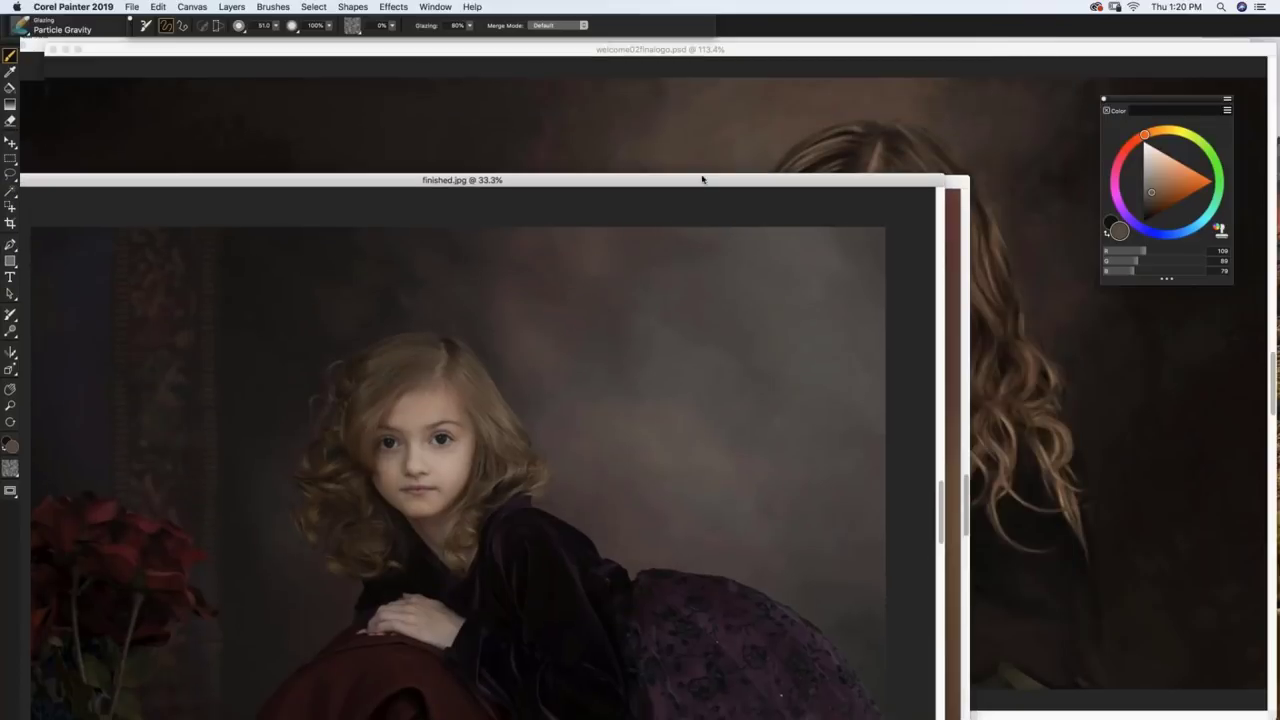
pyautogui.click(962, 256)
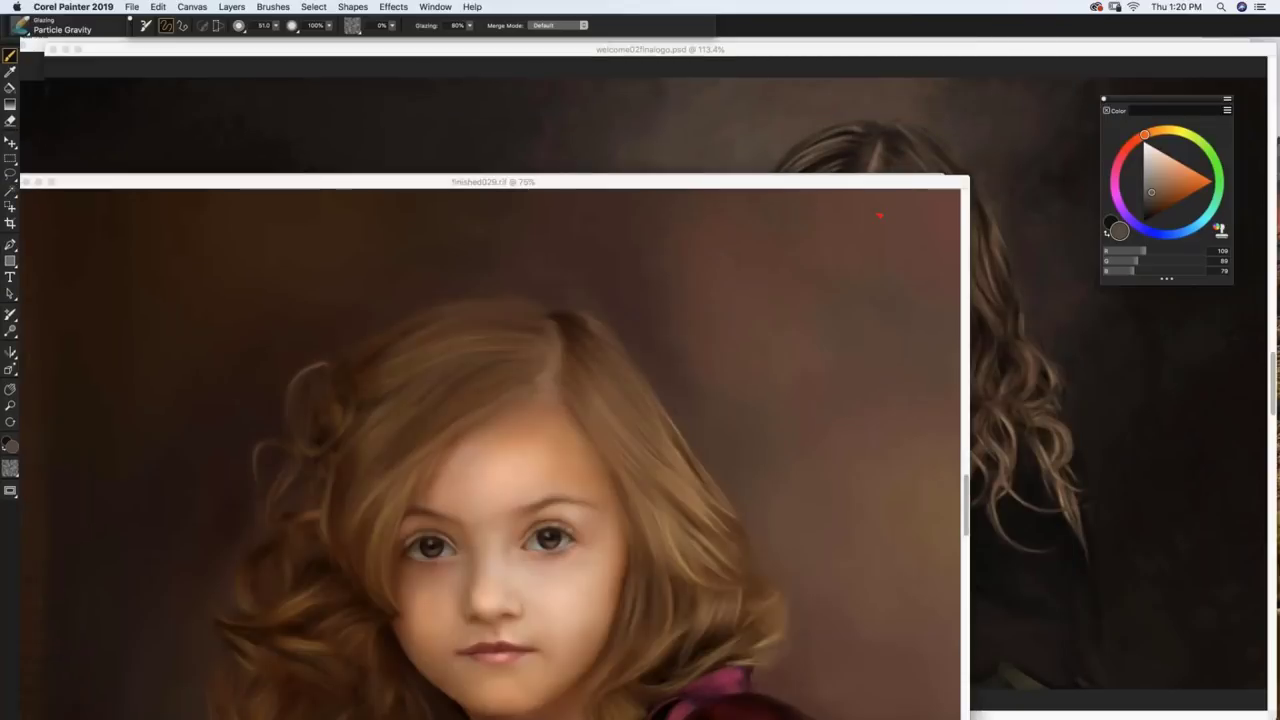
pyautogui.moveTo(840, 182); pyautogui.dragTo(836, 39)
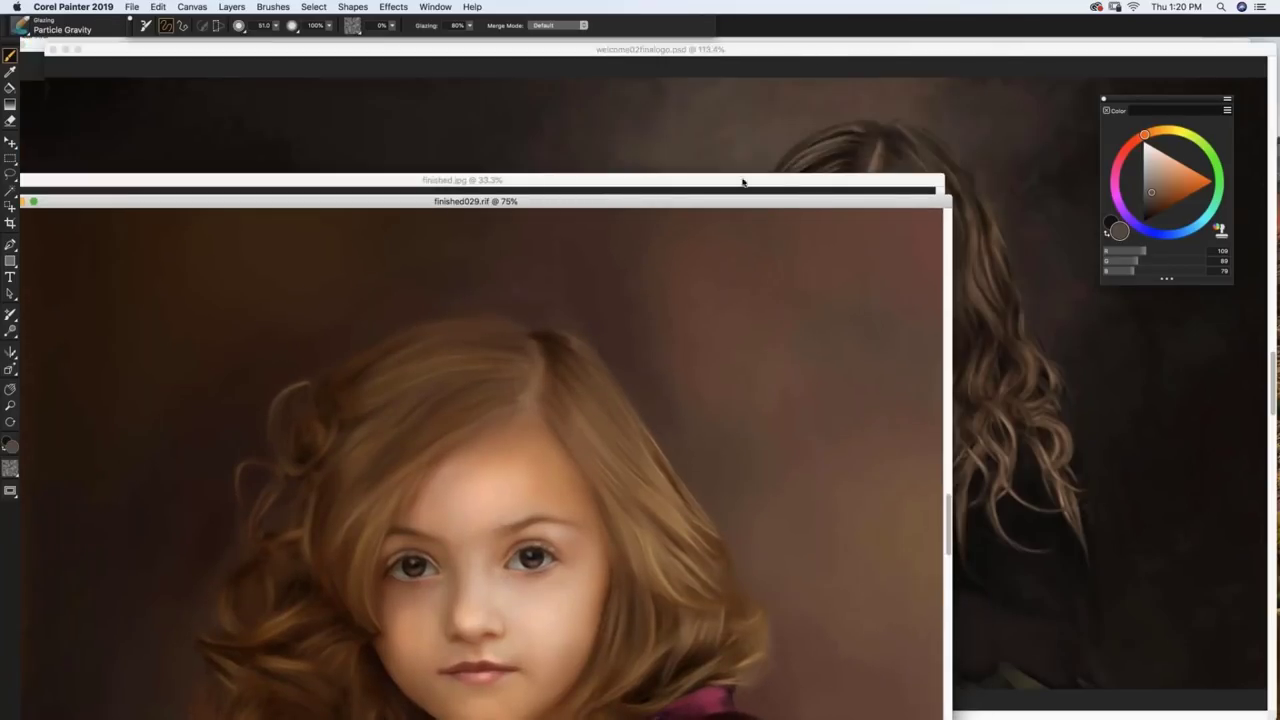
pyautogui.moveTo(743, 182); pyautogui.dragTo(749, 226)
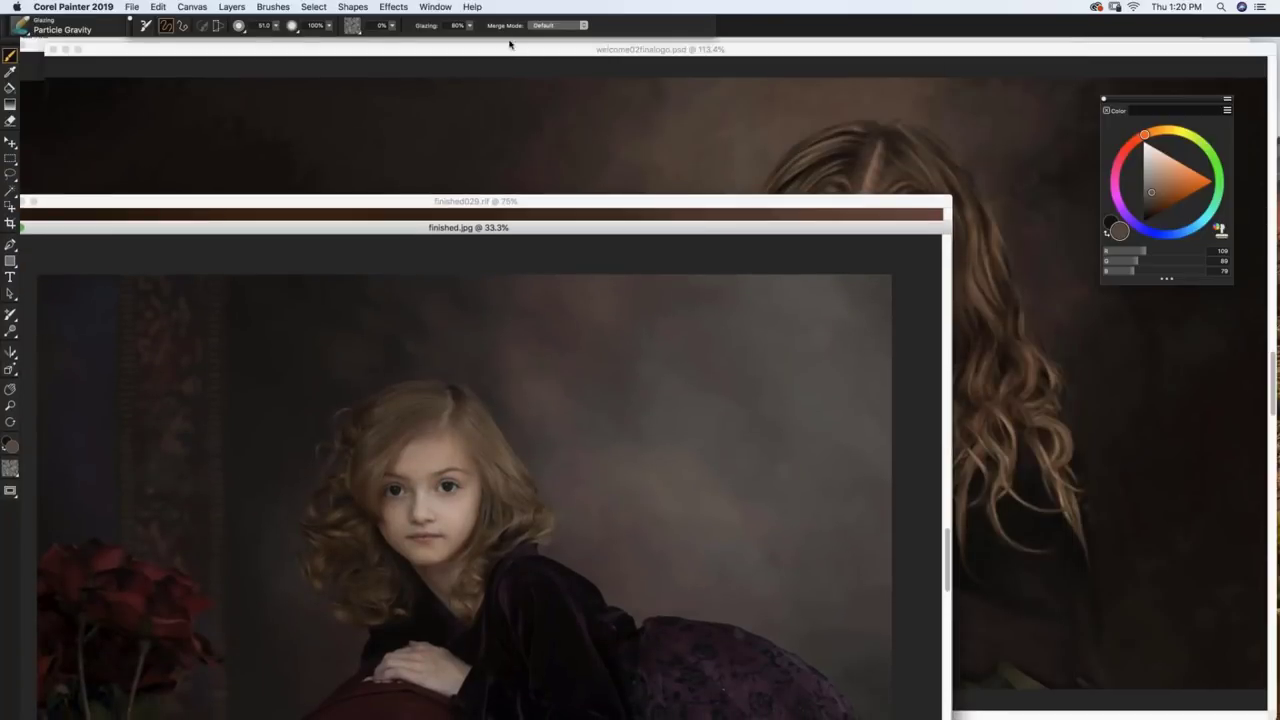
# Step: Switch to the Untitled-1 clone document and move its window up
pyautogui.click(424, 7)
pyautogui.click(428, 7)
pyautogui.click(428, 7)
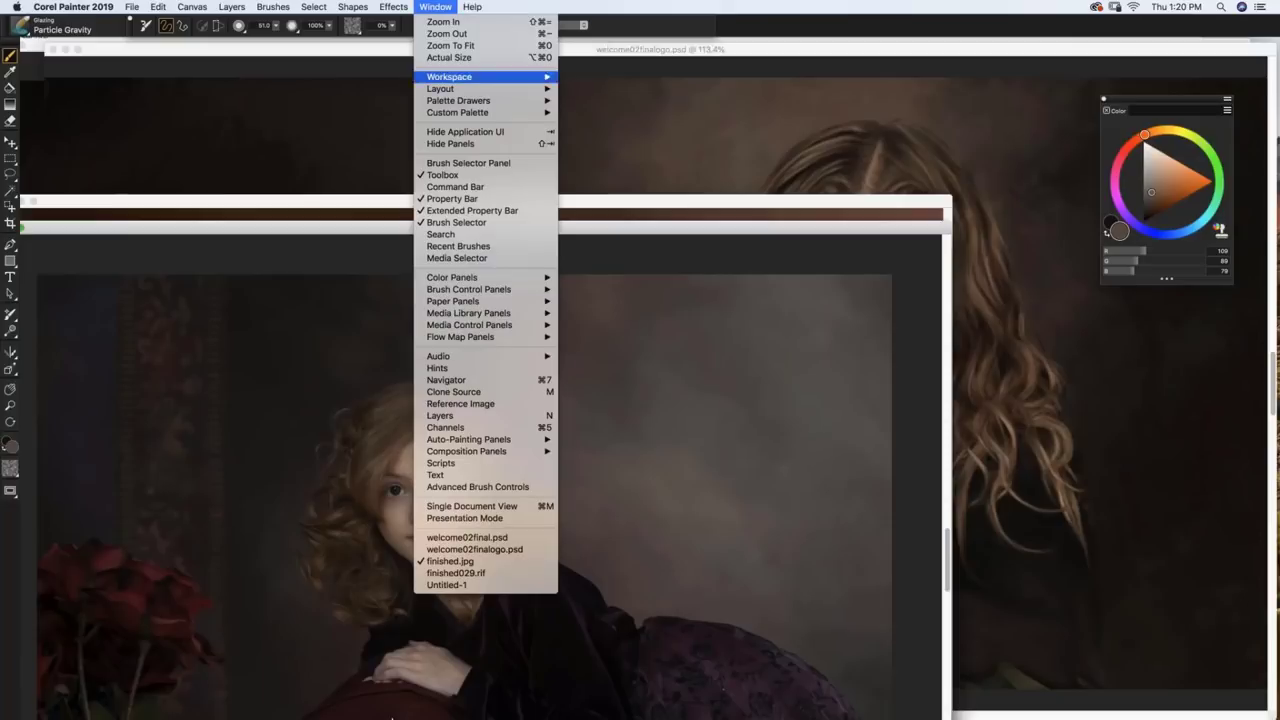
pyautogui.click(457, 591)
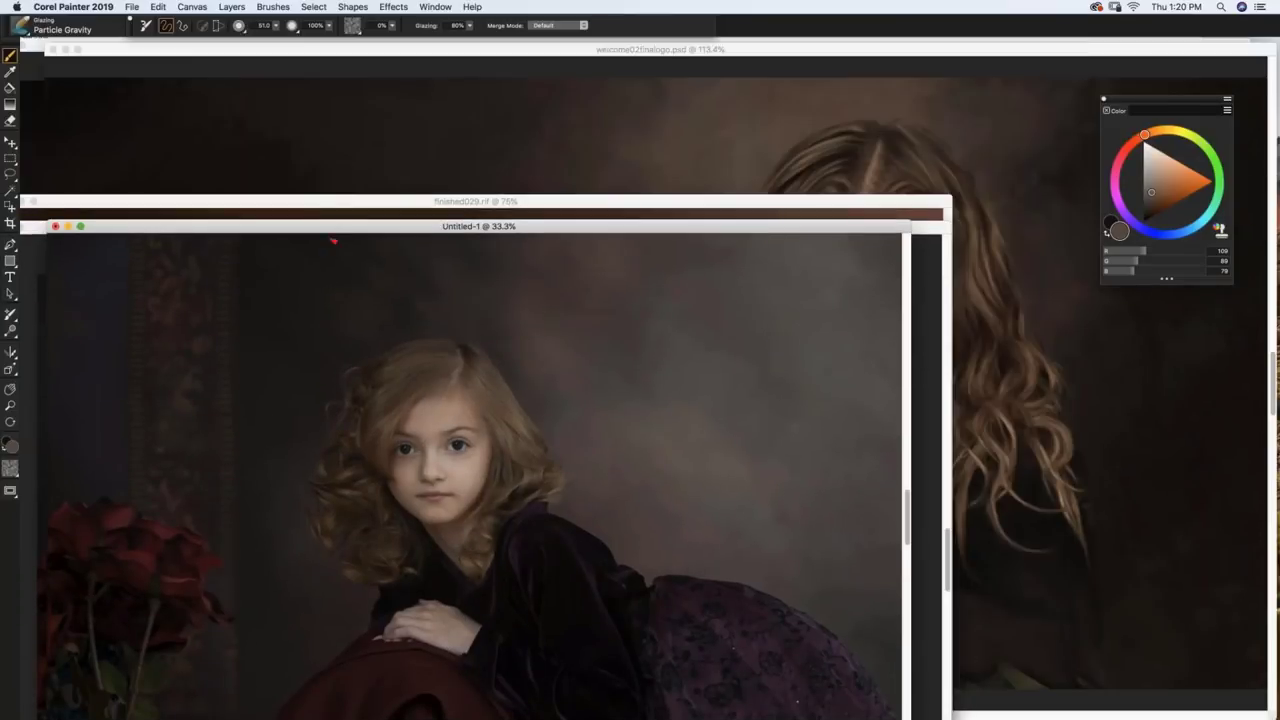
pyautogui.moveTo(338, 230); pyautogui.dragTo(340, 86)
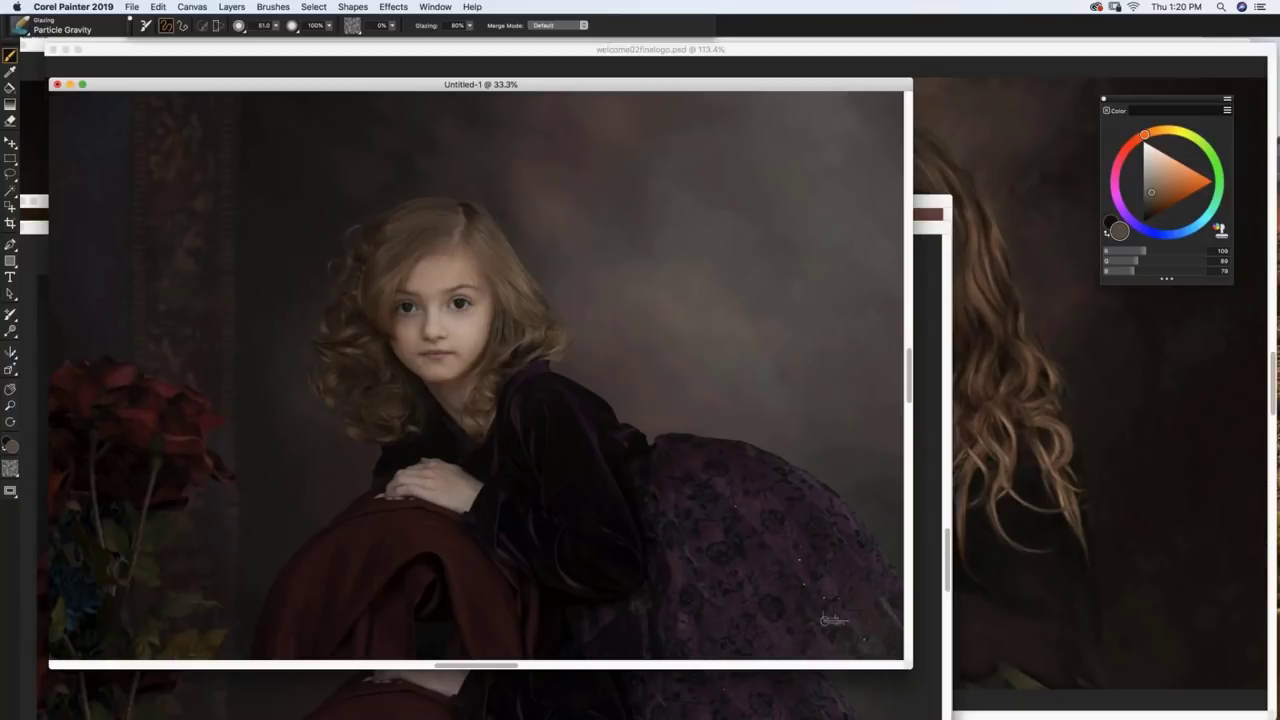
# Step: Magnify Untitled-1 to 200% and scroll to the girl's eyes, nose and mouth
pyautogui.click(435, 7)
pyautogui.press('super+equal')
pyautogui.press('super+equal')
pyautogui.press('super+equal')
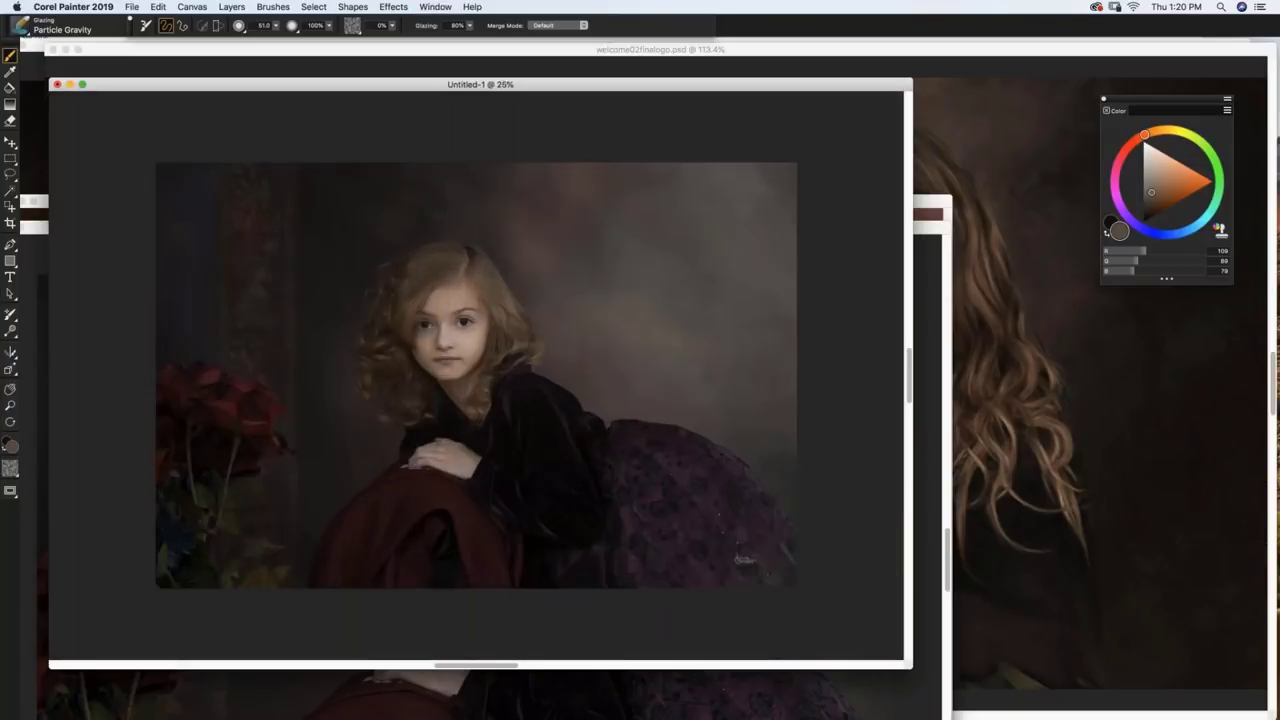
pyautogui.press('super+equal')
pyautogui.press('super+equal')
pyautogui.press('super+equal')
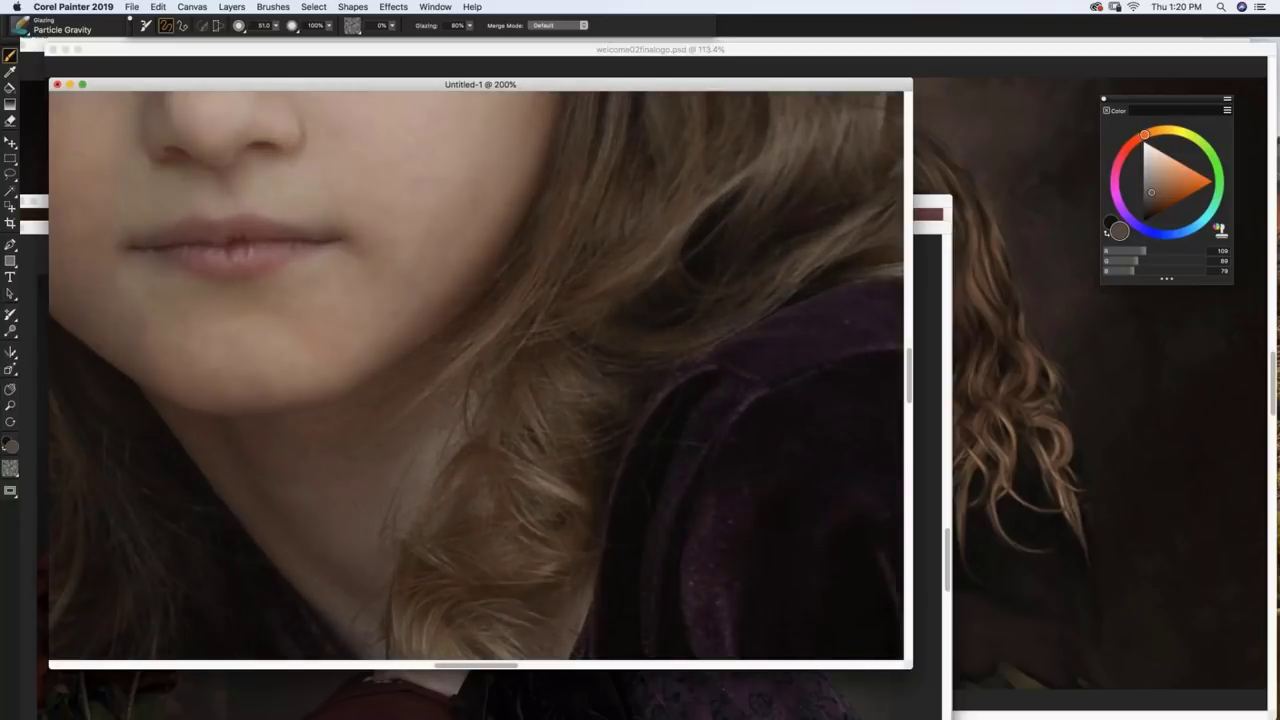
pyautogui.scroll(5, 720, 483)
pyautogui.hscroll(-5, 720, 483)
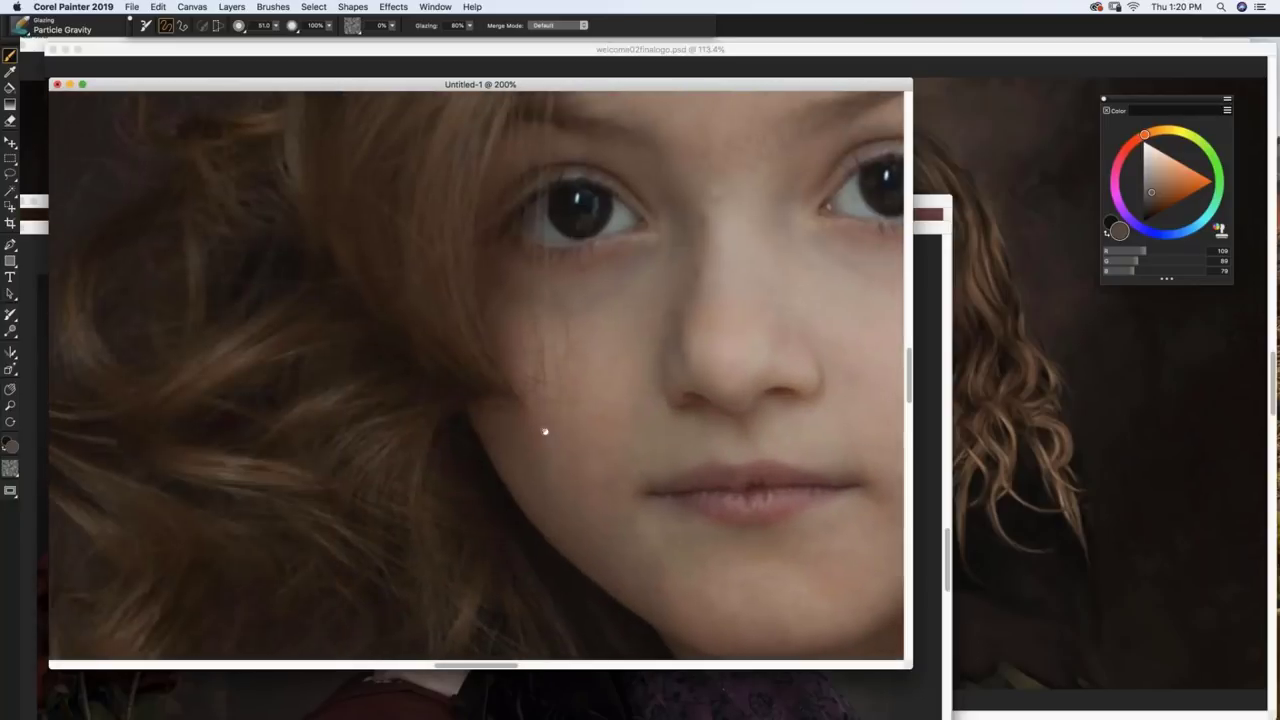
pyautogui.scroll(1, 469, 482)
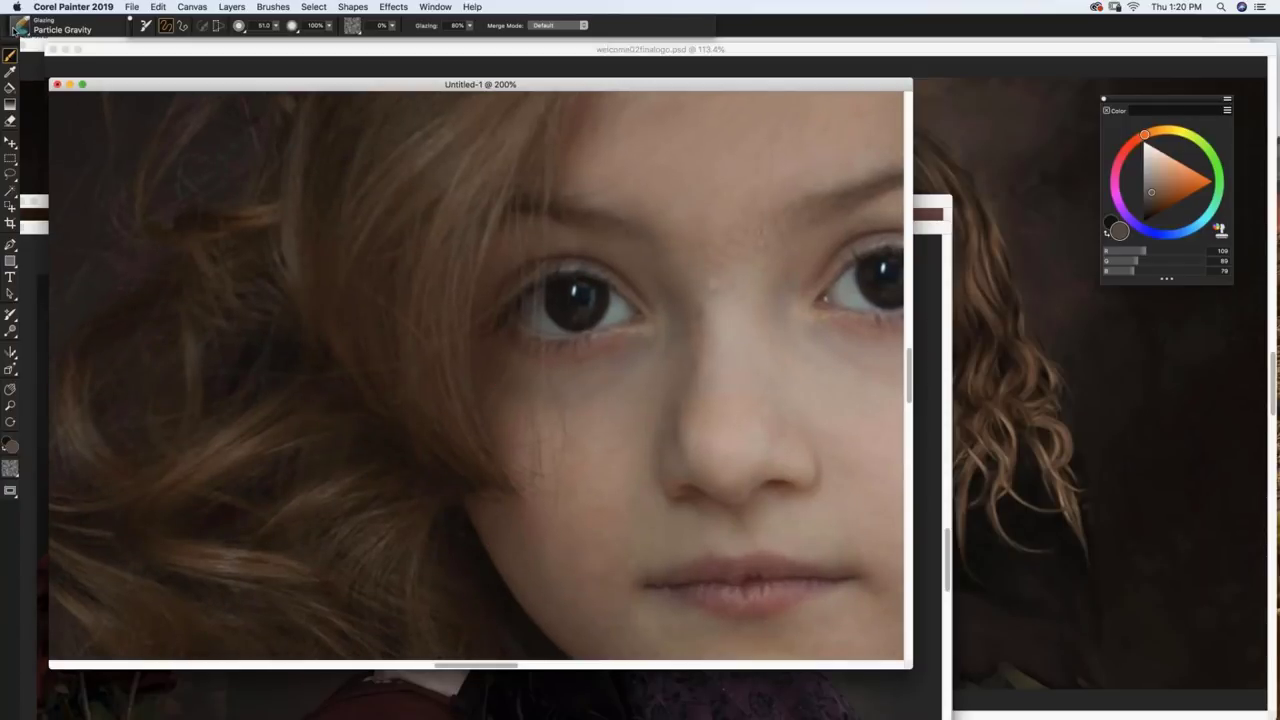
pyautogui.click(19, 32)
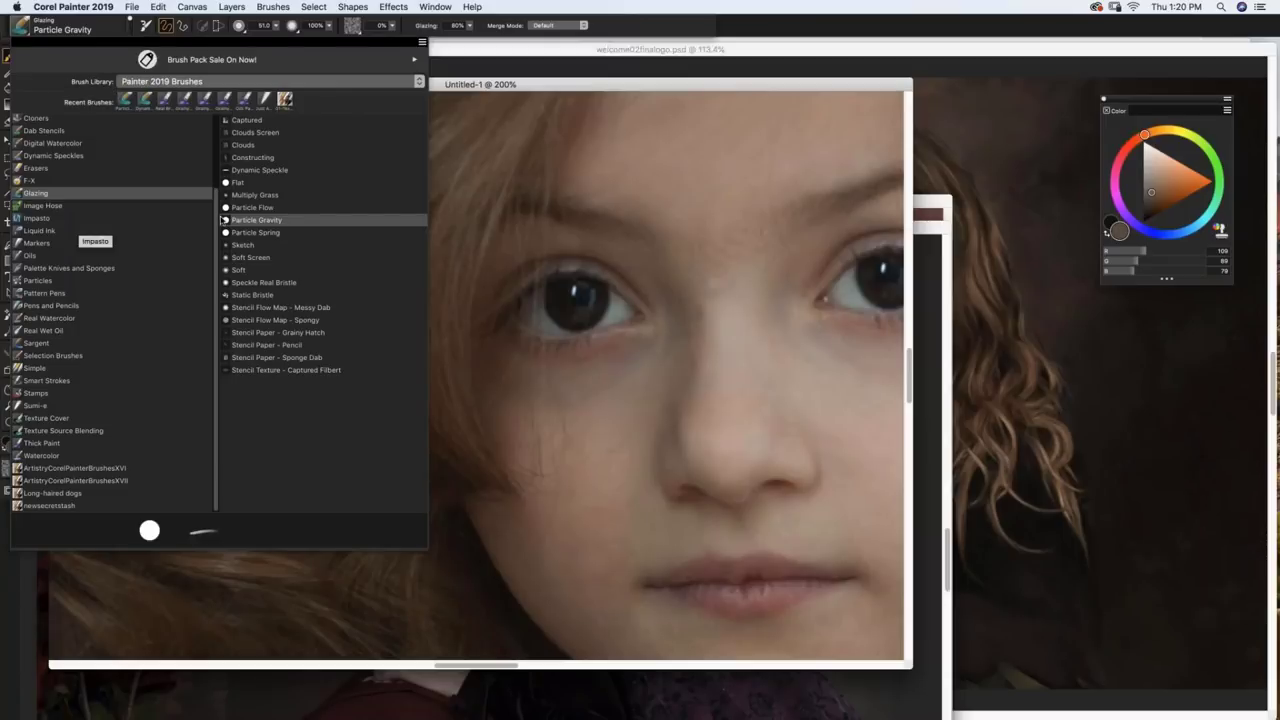
# Step: Pick Just Add Water 2 from the Blenders category in the Brush Selector
pyautogui.scroll(3, 215, 212)
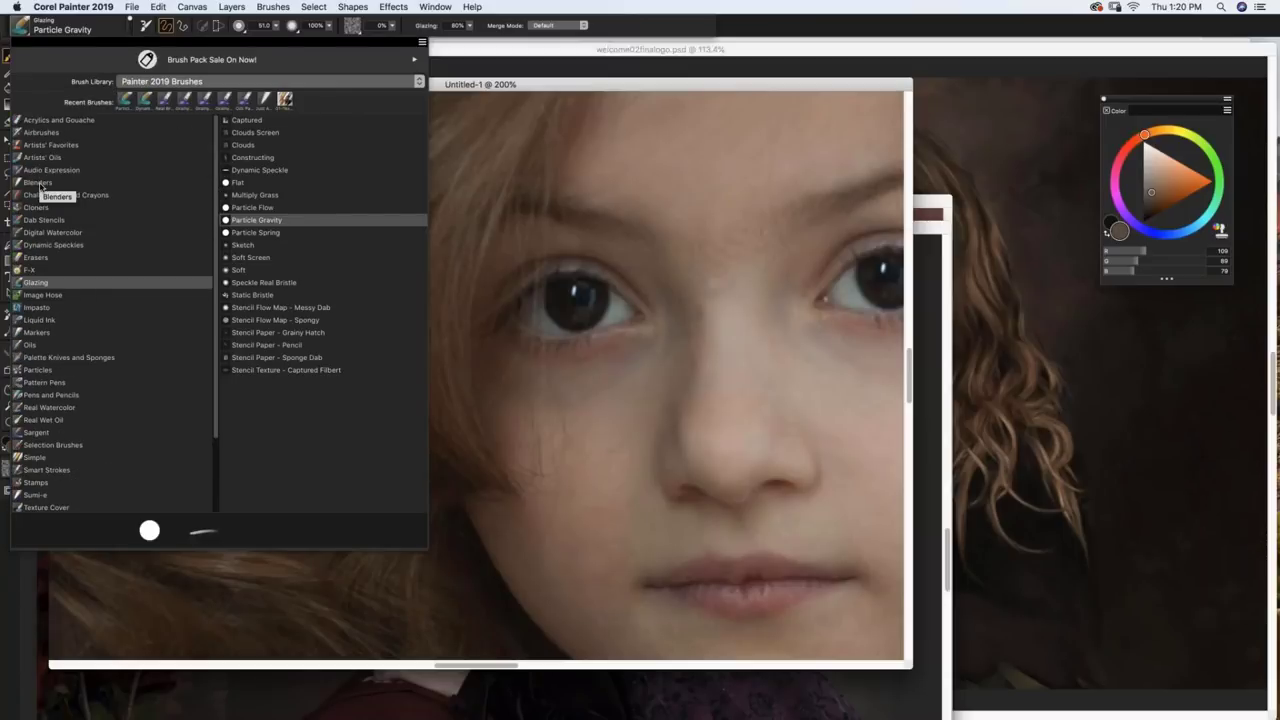
pyautogui.click(40, 183)
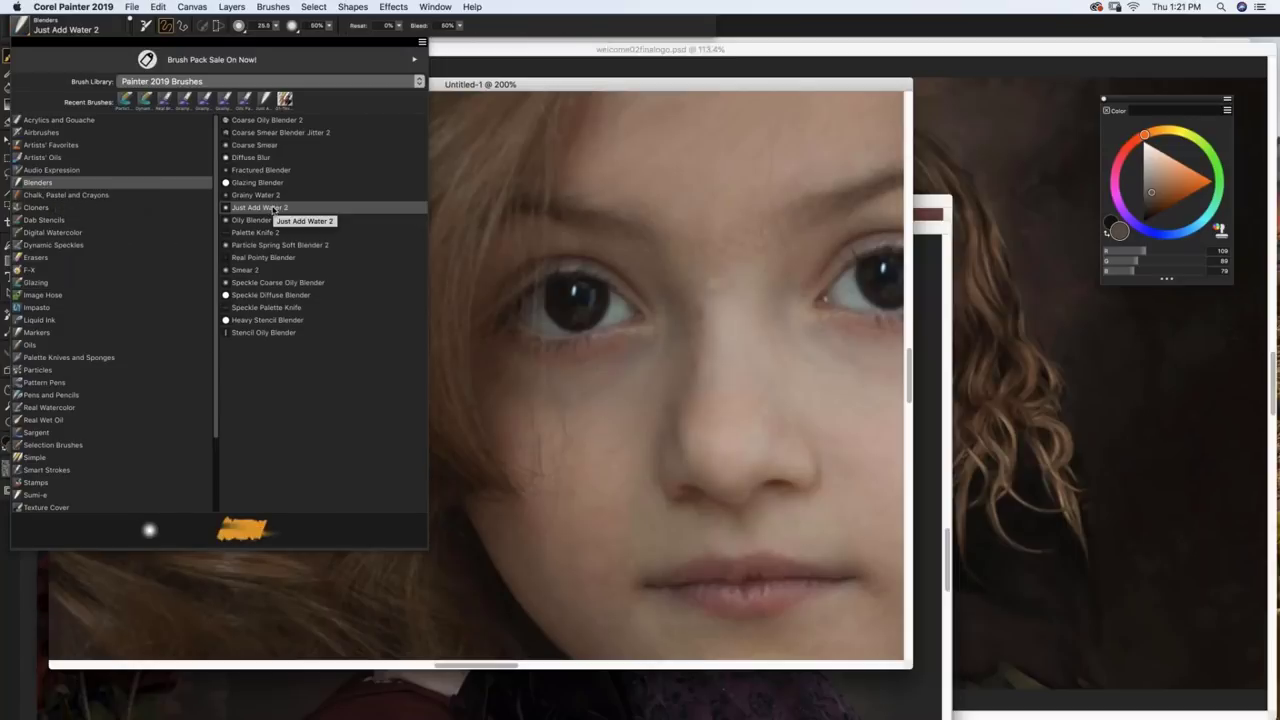
pyautogui.click(273, 208)
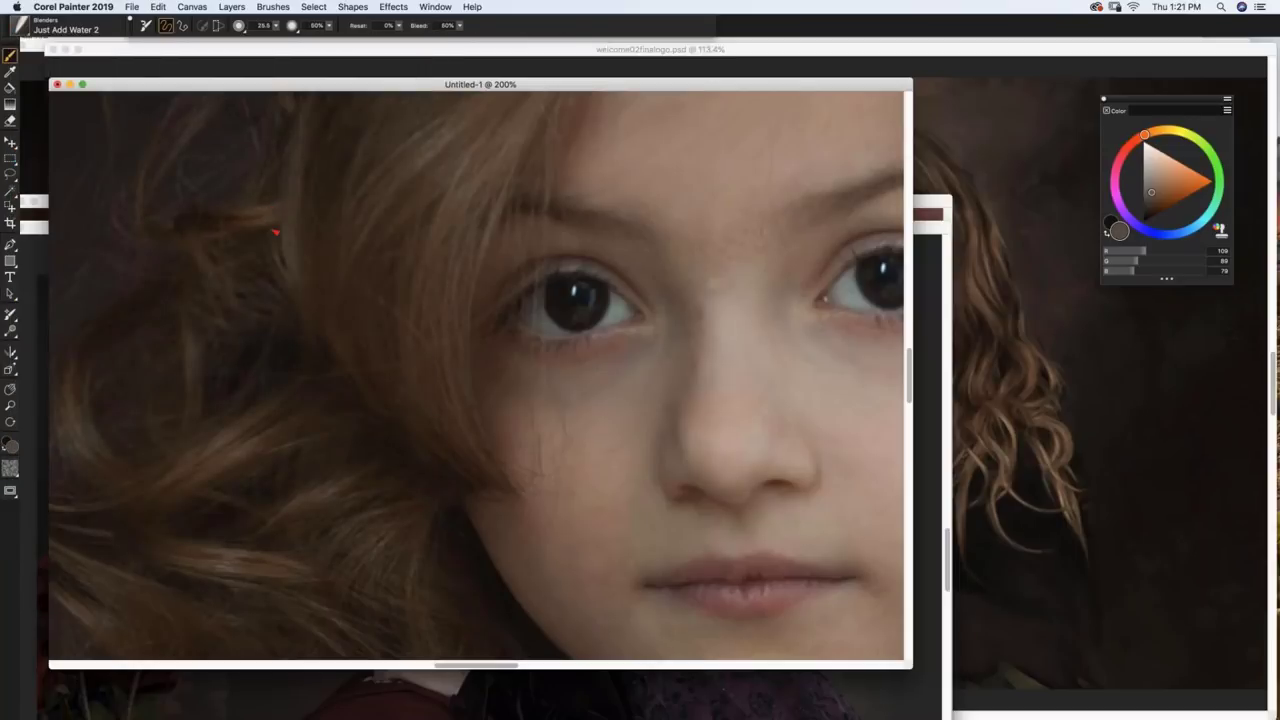
# Step: Blend the cheek and nearby hair with a 20.4-size Just Add Water 2, then lower the Untitled-1 window
pyautogui.moveTo(412, 226)
pyautogui.mouseDown()
pyautogui.moveTo(440, 226)
pyautogui.moveTo(422, 226)
pyautogui.mouseUp()
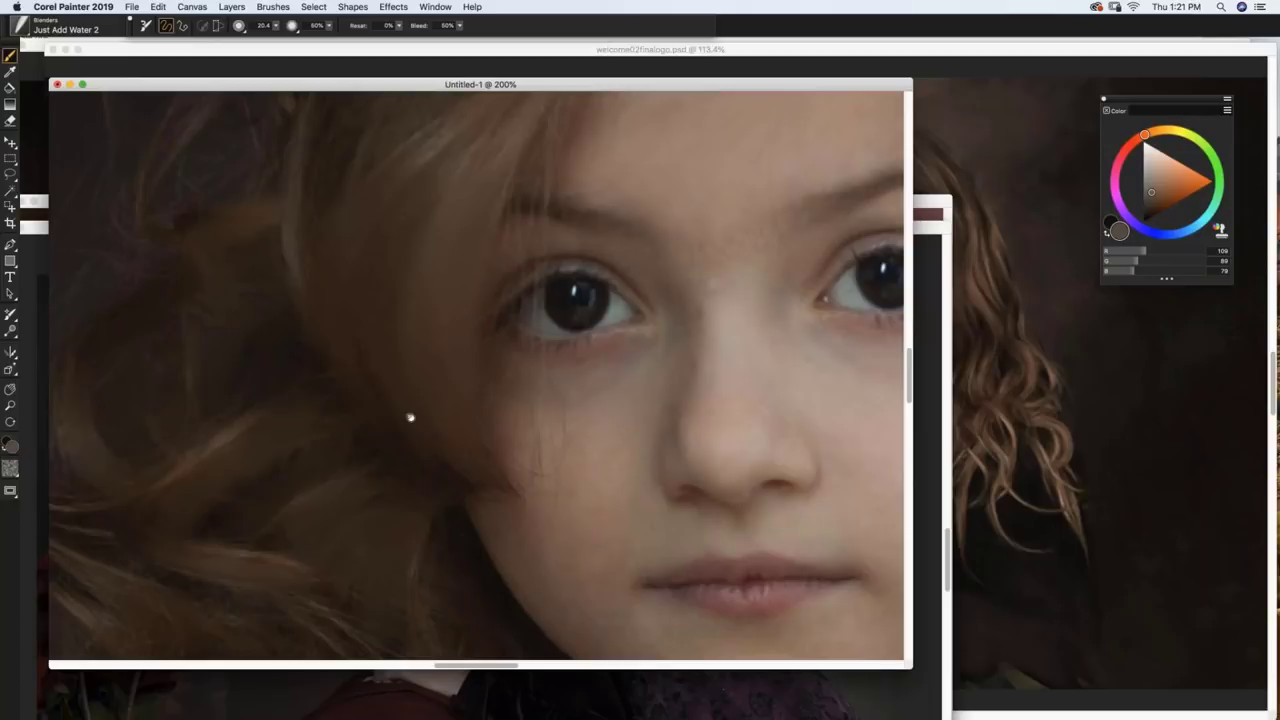
pyautogui.scroll(-5, 411, 420)
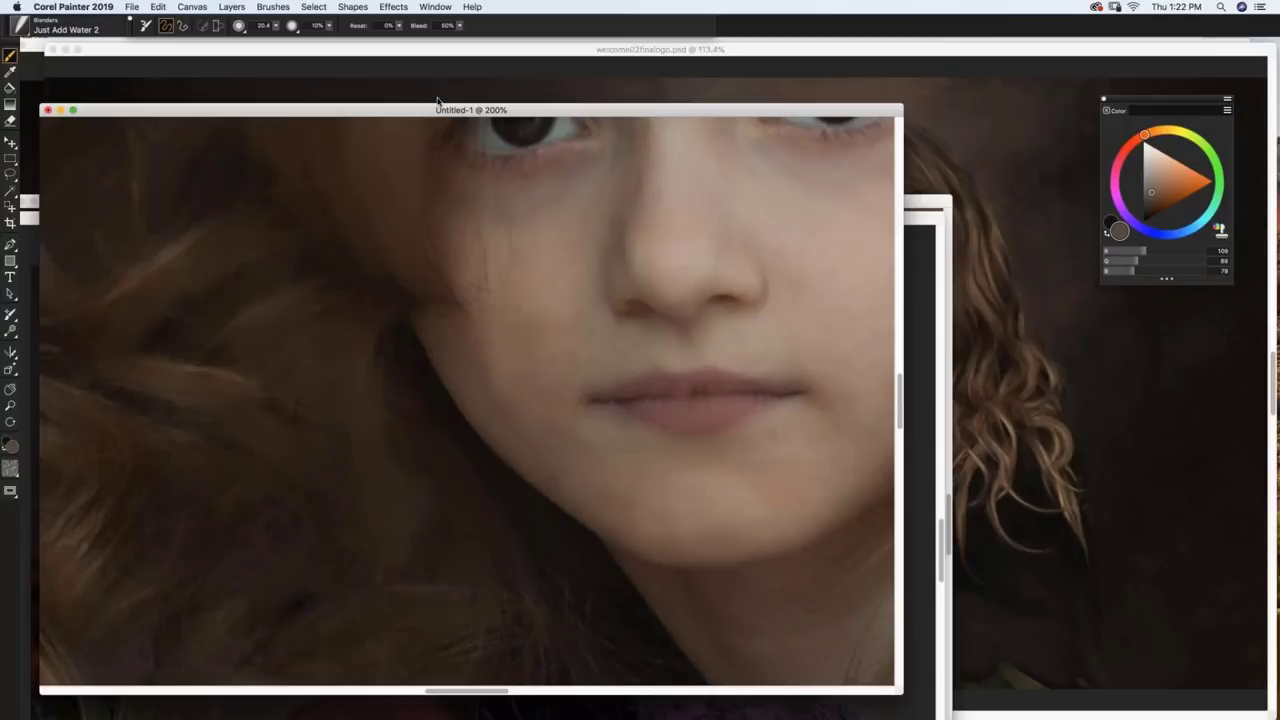
pyautogui.moveTo(429, 113); pyautogui.dragTo(419, 361)
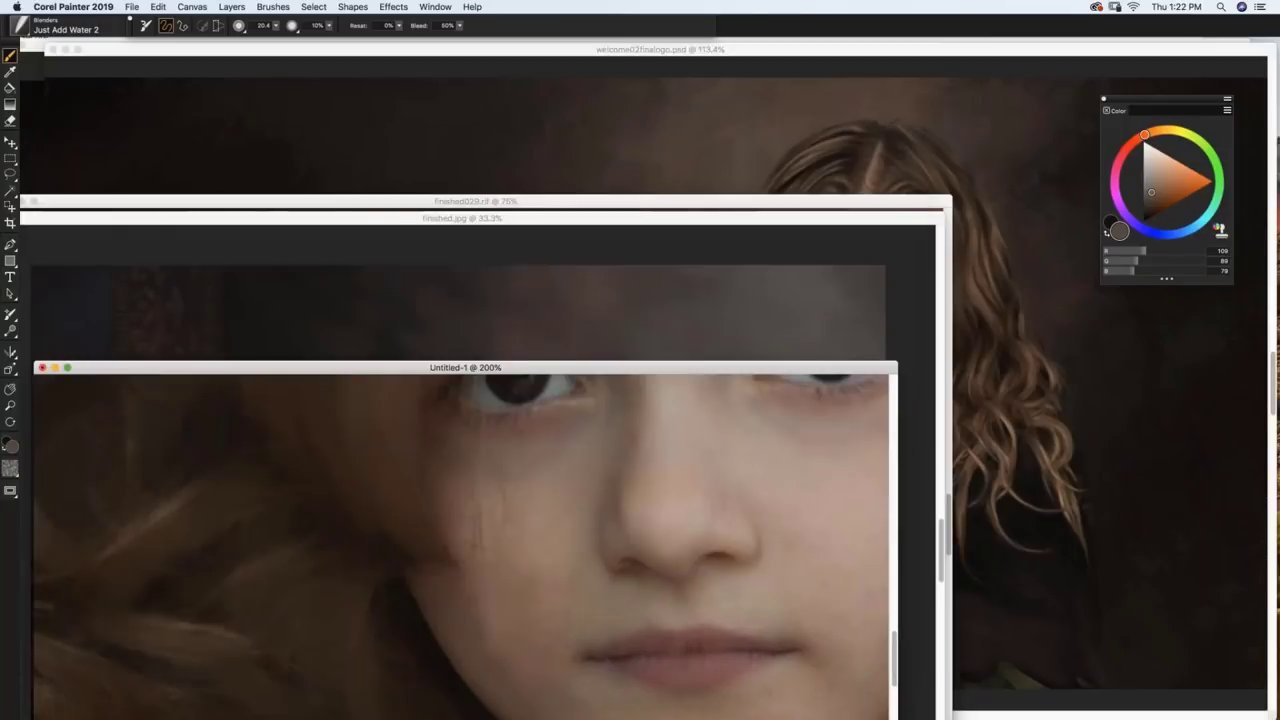
# Step: Close finished029.rif and Untitled-1, choosing Don't Save for each
pyautogui.click(437, 205)
pyautogui.moveTo(437, 205); pyautogui.dragTo(437, 54)
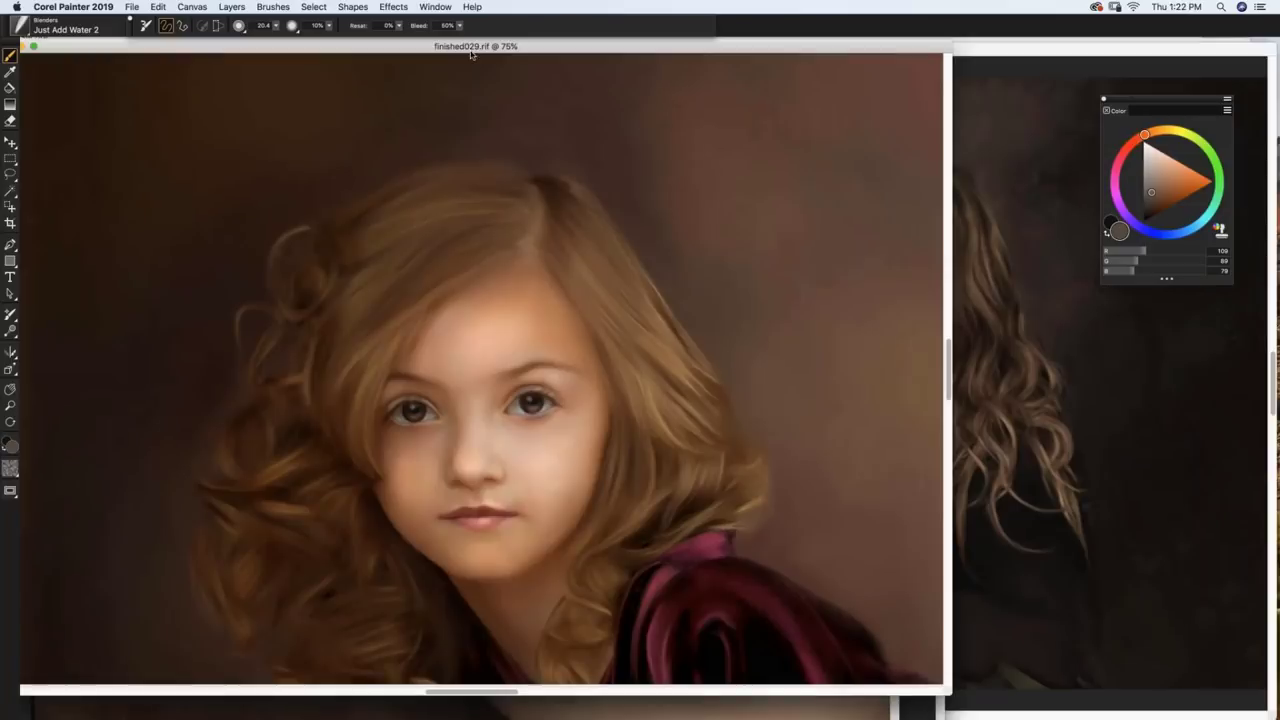
pyautogui.press('super+0')
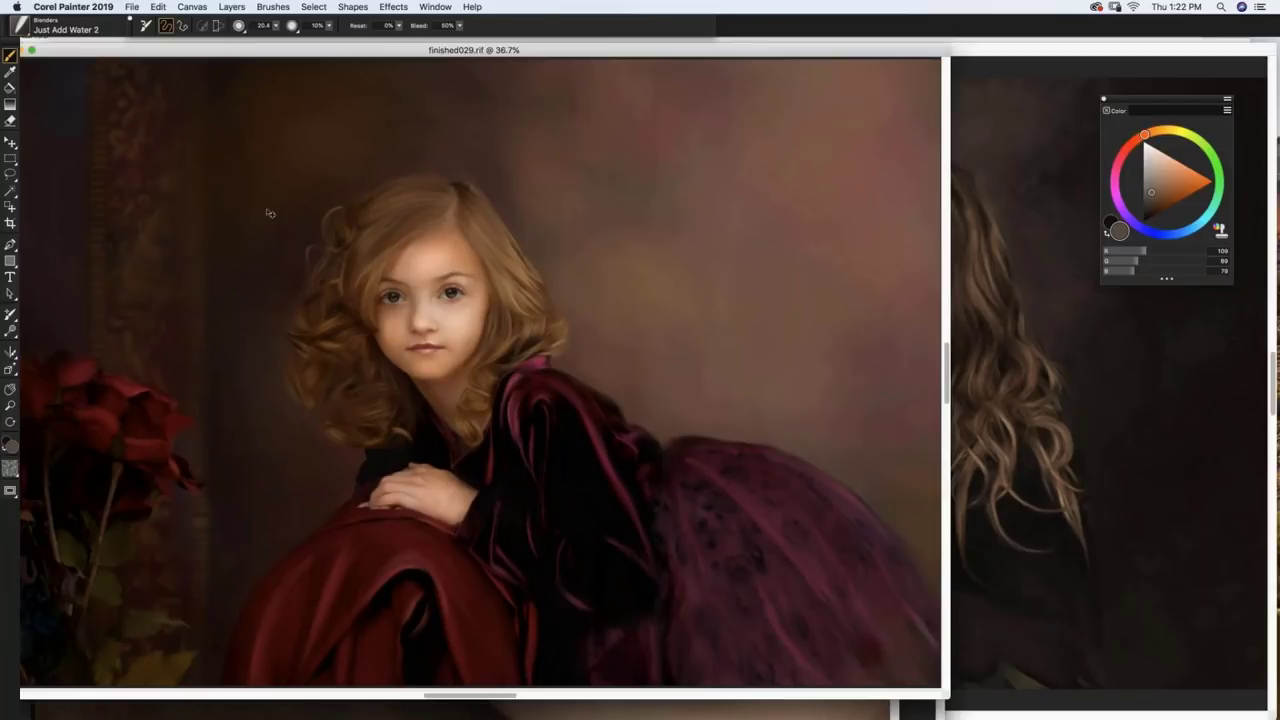
pyautogui.press('super+w')
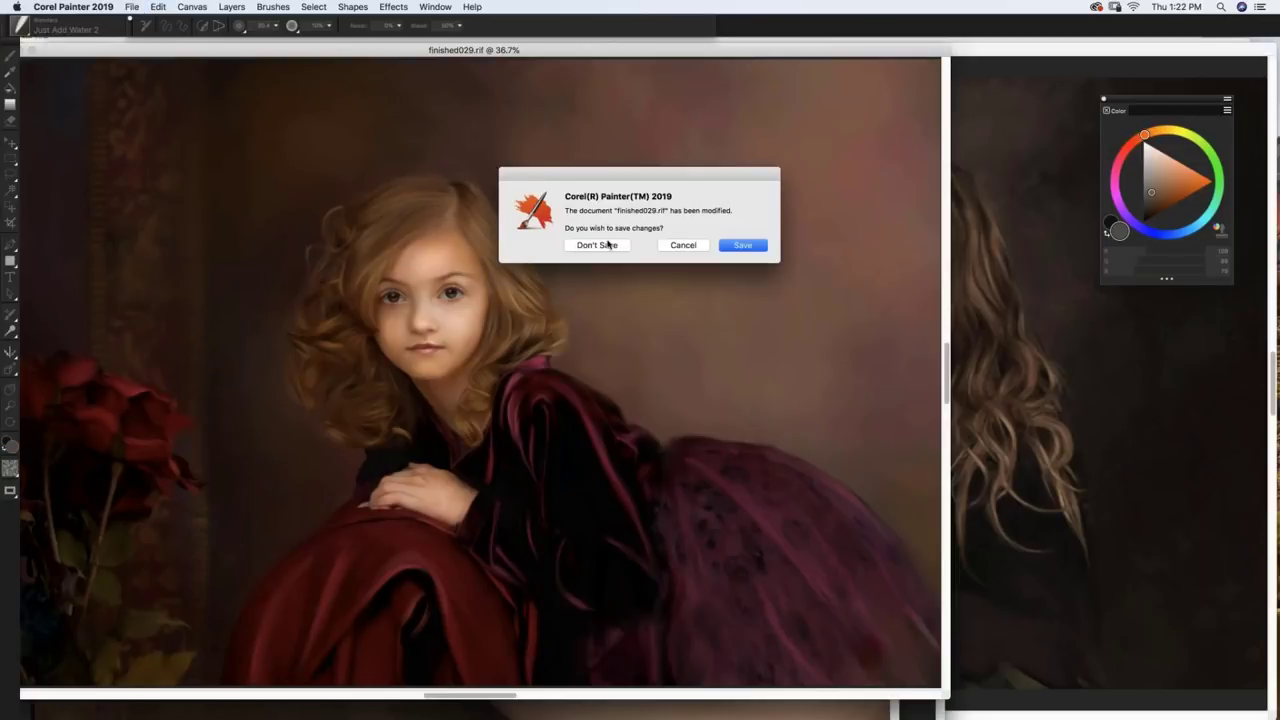
pyautogui.click(600, 246)
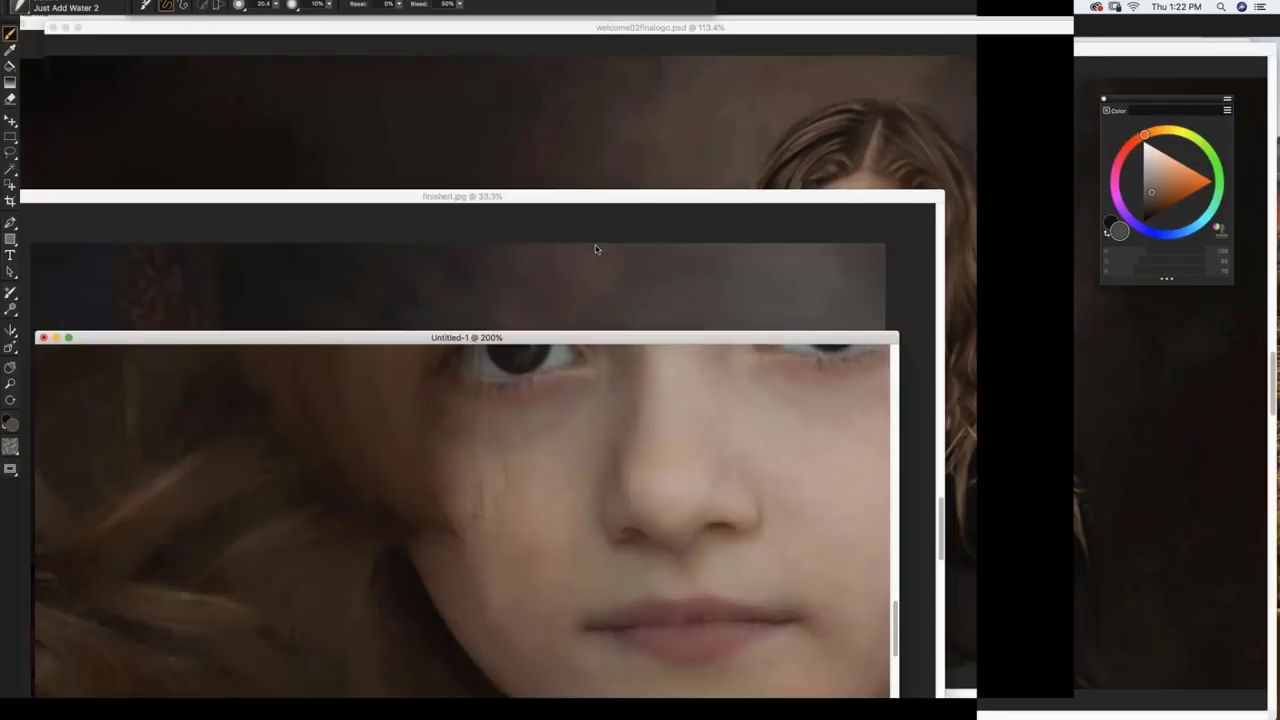
pyautogui.press('super+w')
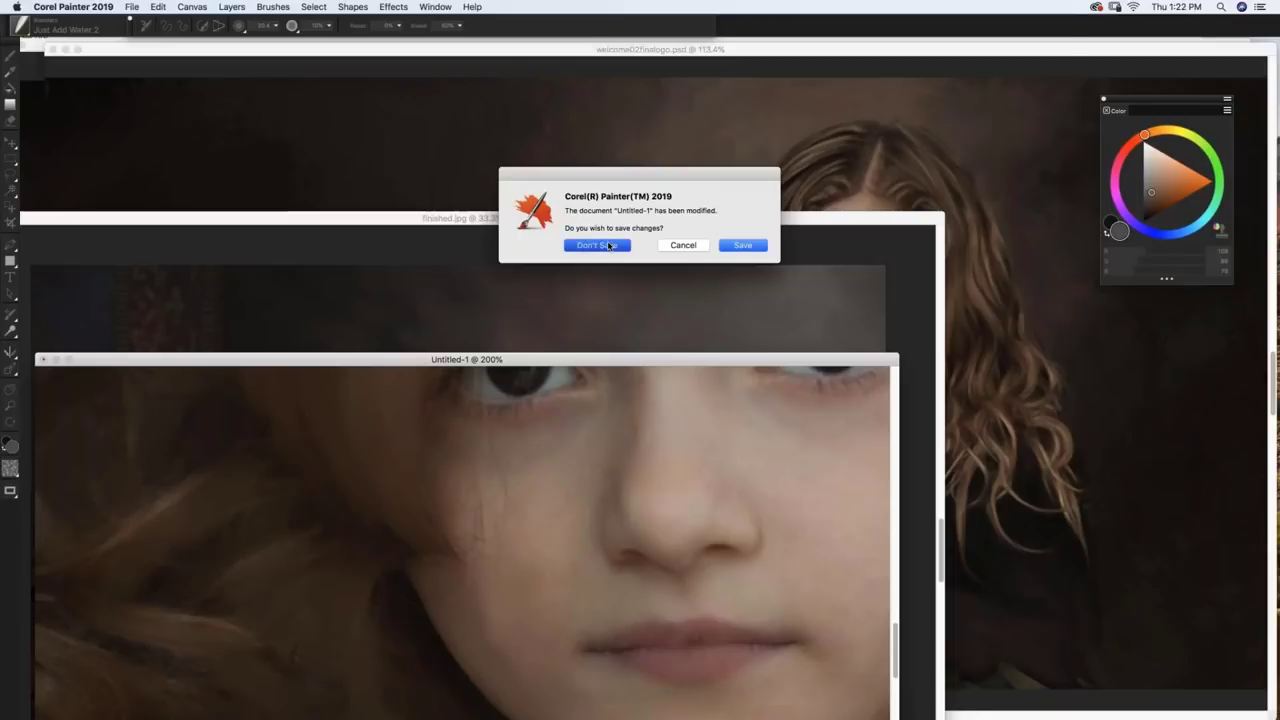
pyautogui.click(609, 246)
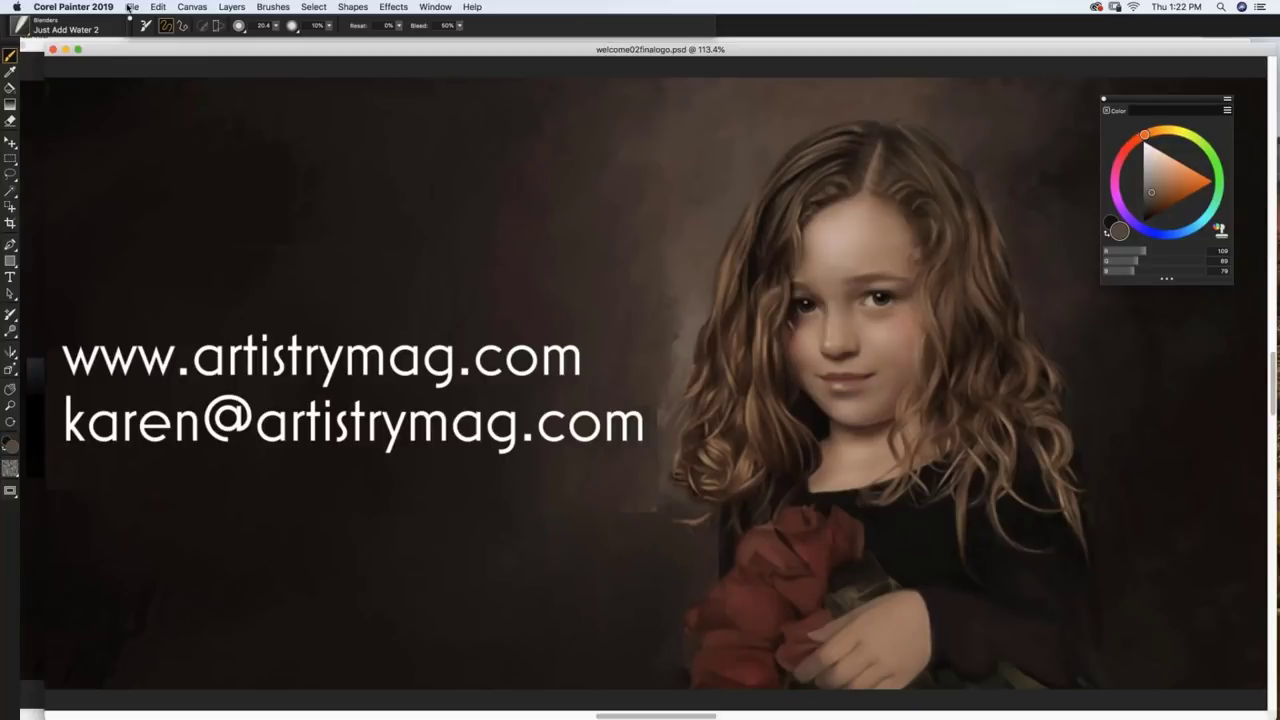
# Step: Open DSCF0267c copy.psd from its folder under corel
pyautogui.click(130, 7)
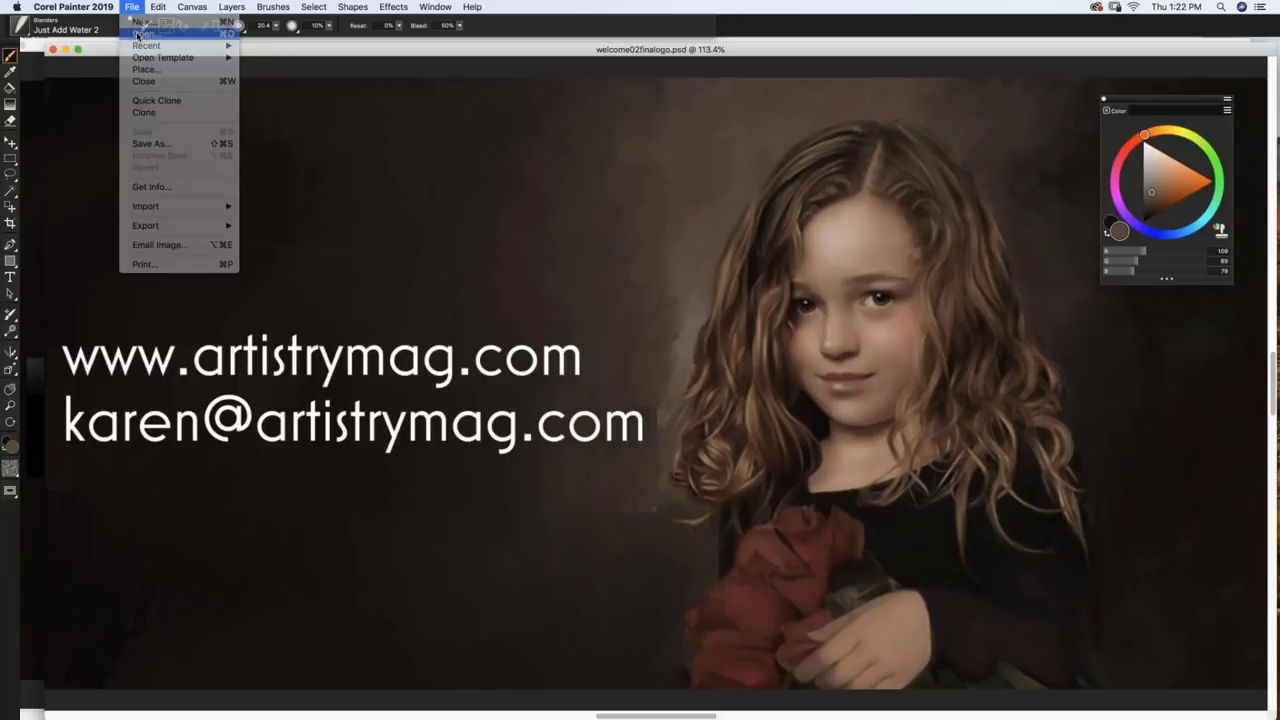
pyautogui.click(140, 34)
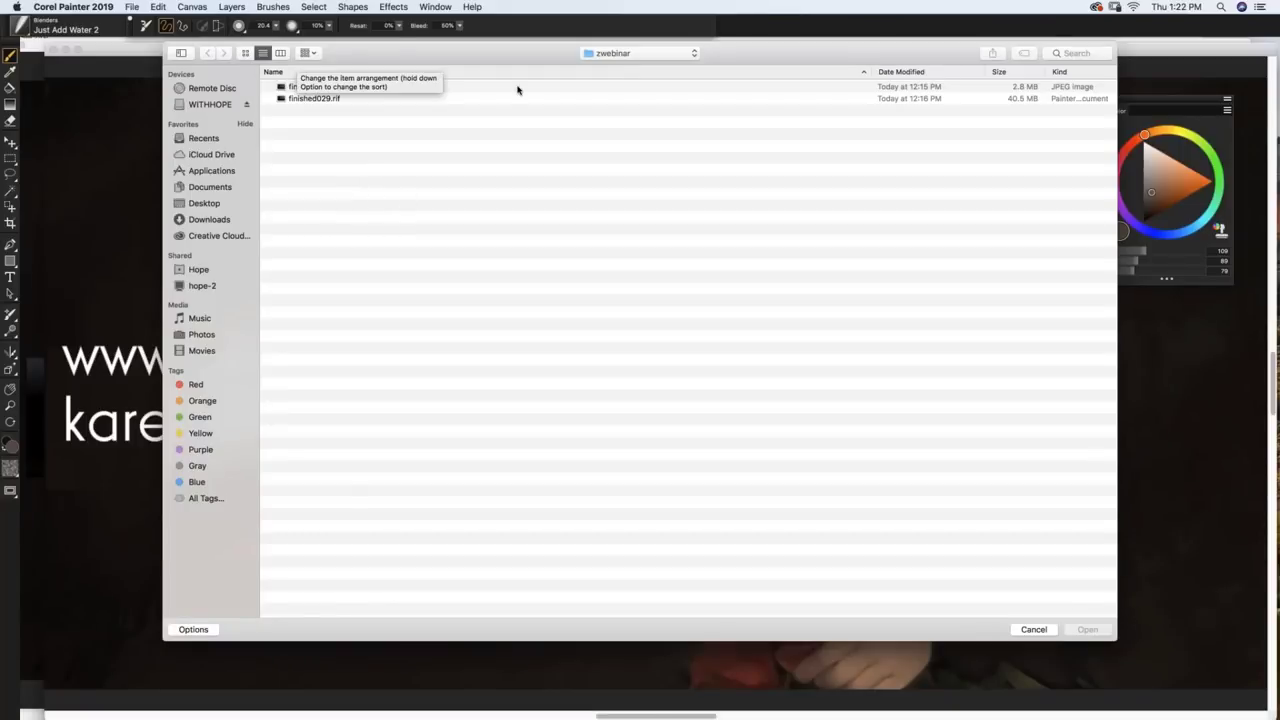
pyautogui.click(645, 53)
pyautogui.click(662, 67)
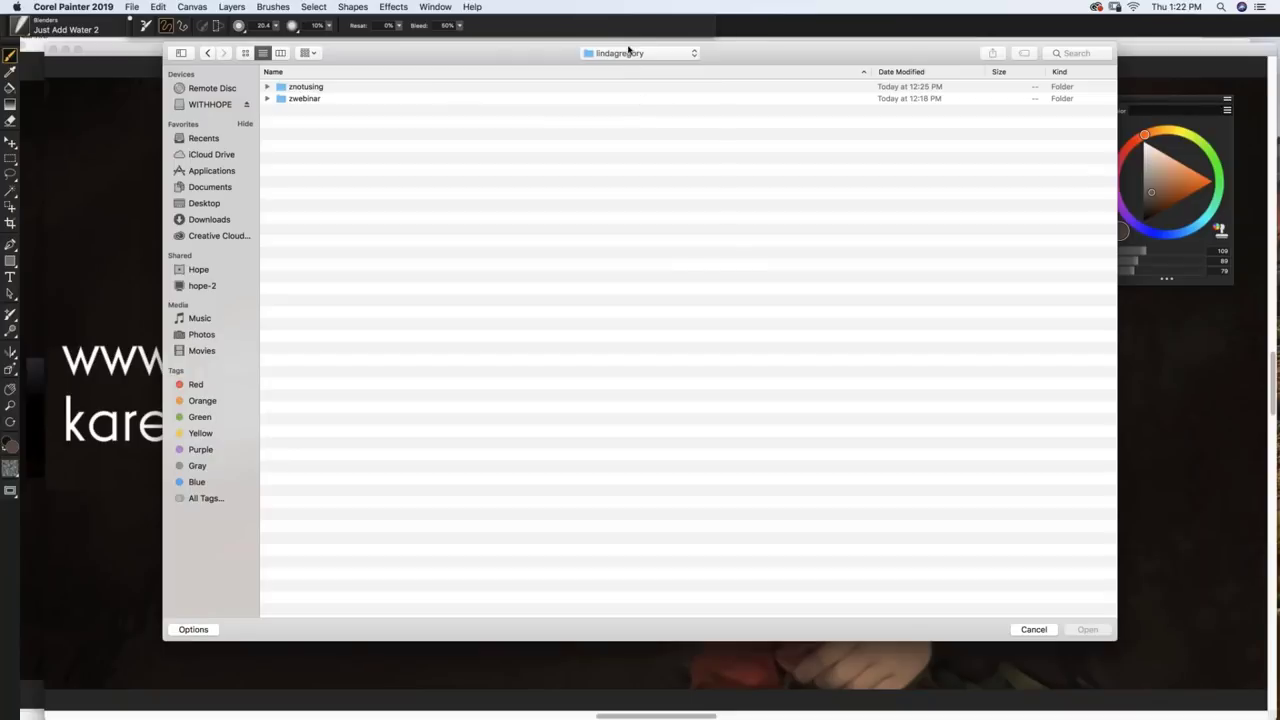
pyautogui.click(631, 52)
pyautogui.click(622, 68)
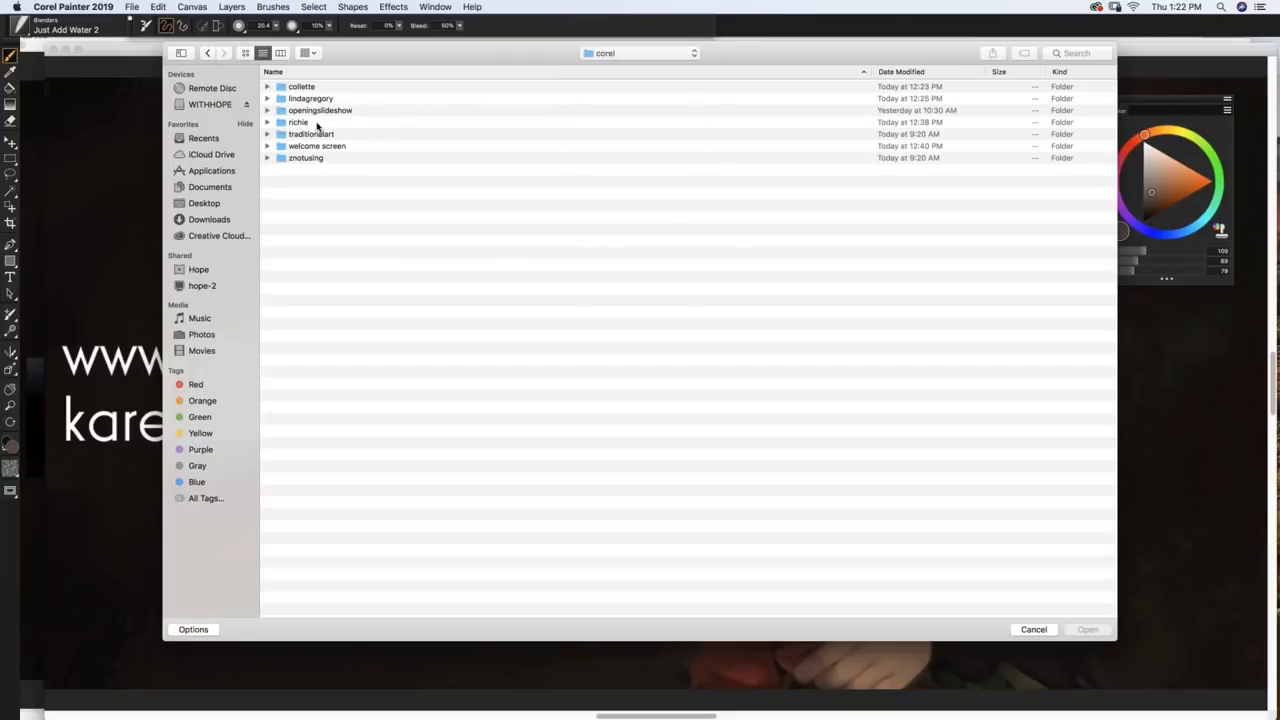
pyautogui.click(306, 87)
pyautogui.doubleClick(306, 87)
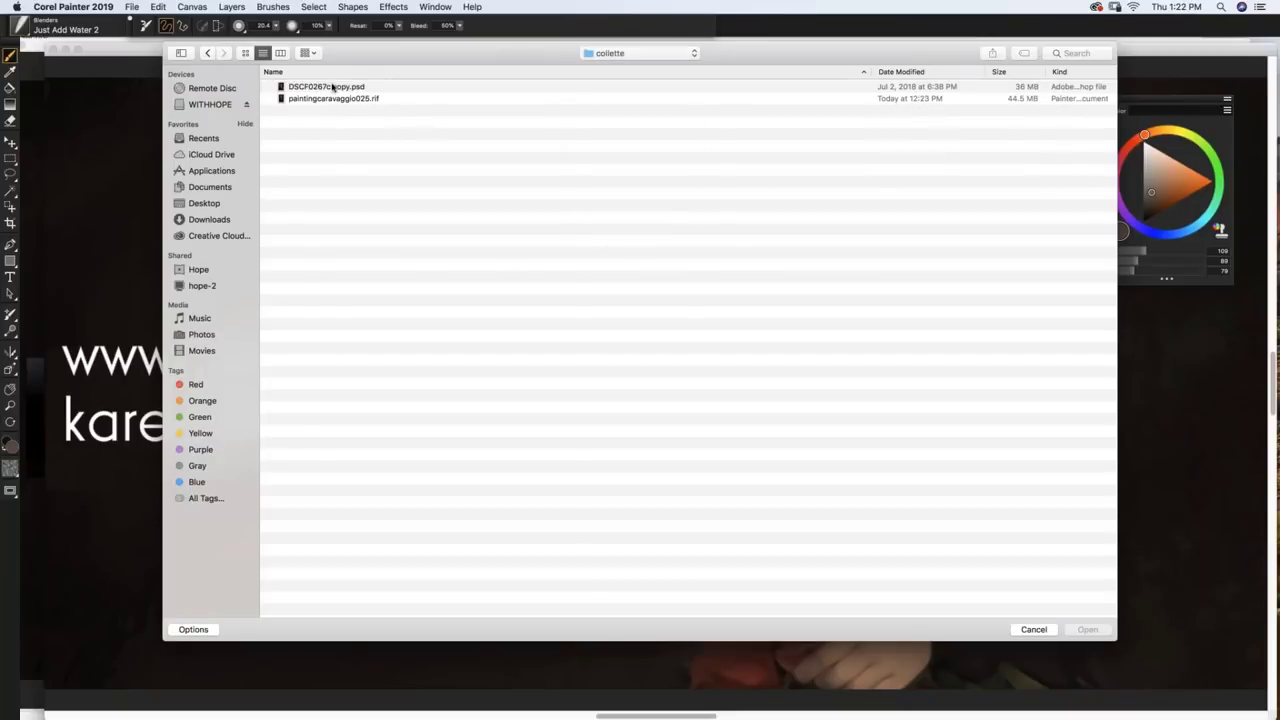
pyautogui.doubleClick(323, 88)
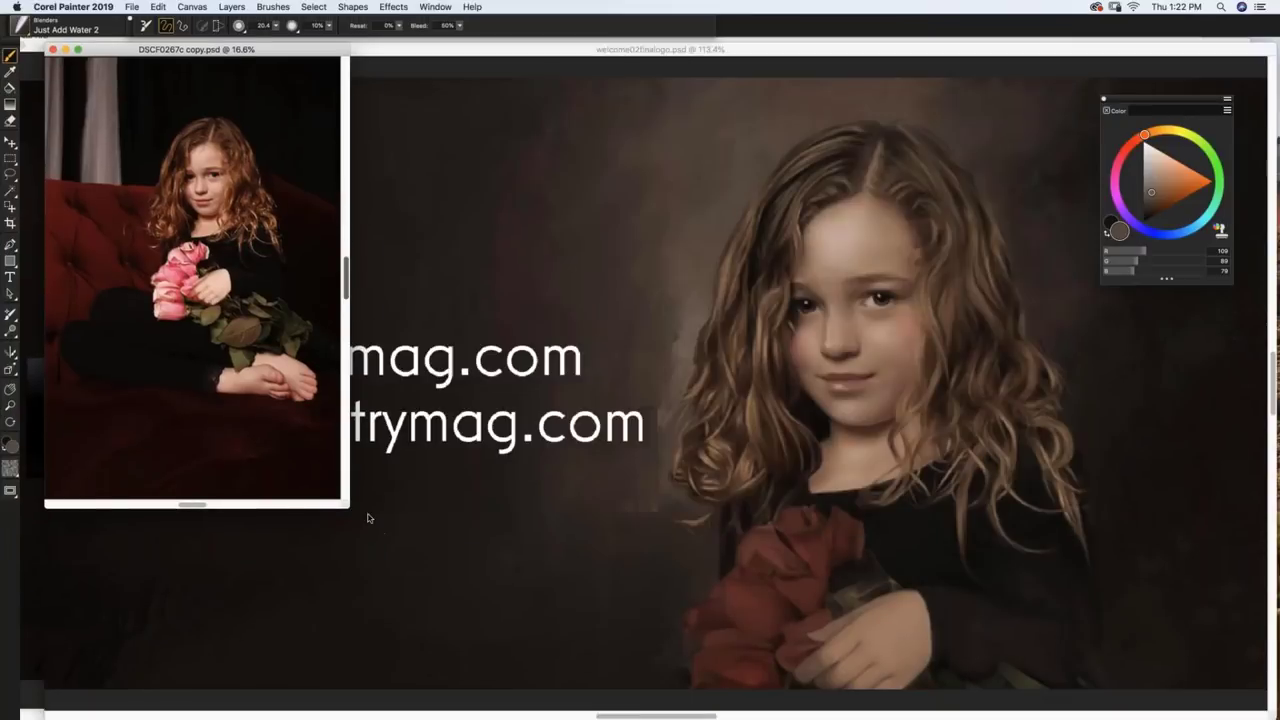
# Step: Enlarge the DSCF0267c copy.psd window and set the view to 25%
pyautogui.moveTo(347, 506); pyautogui.dragTo(742, 700)
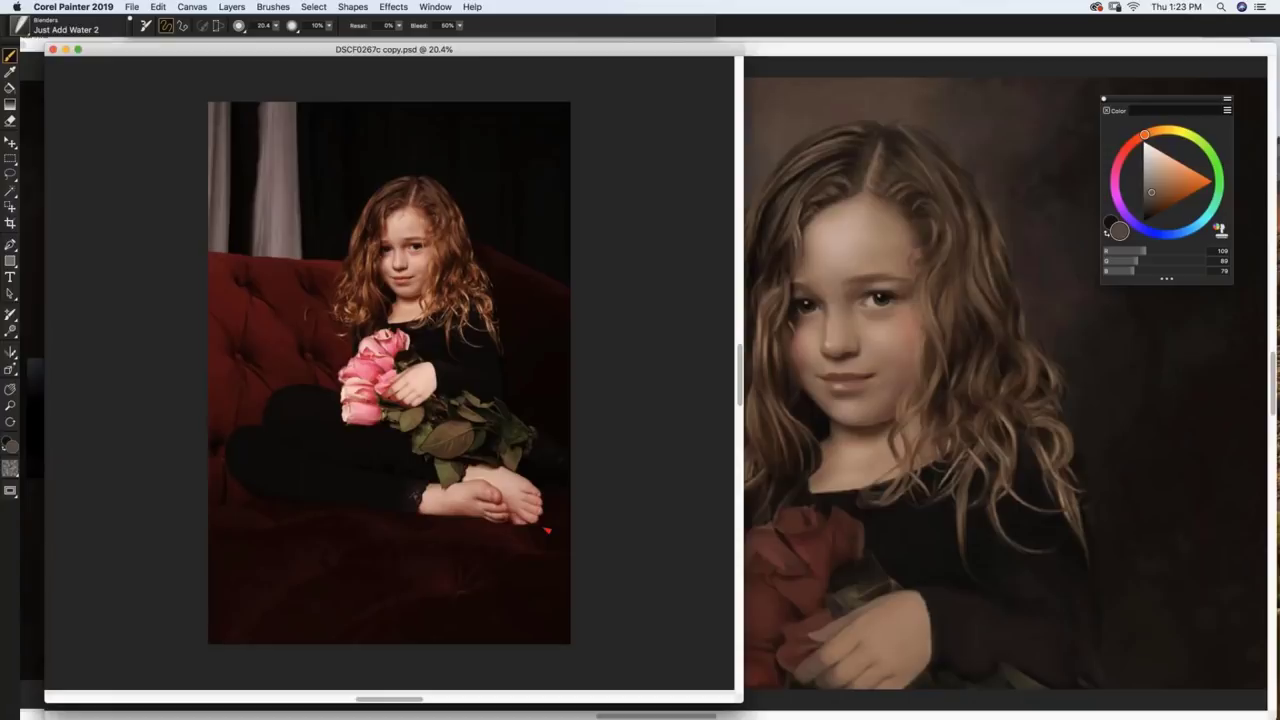
pyautogui.press('super+minus')
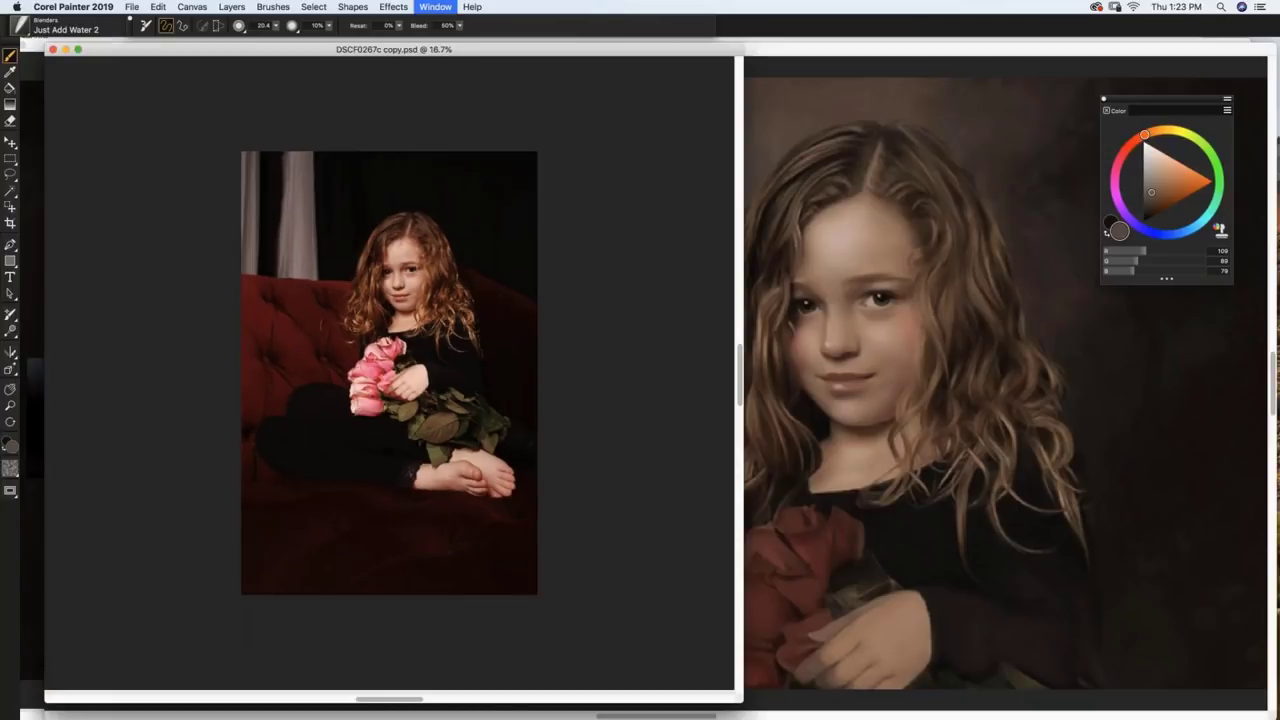
pyautogui.press('super+equal')
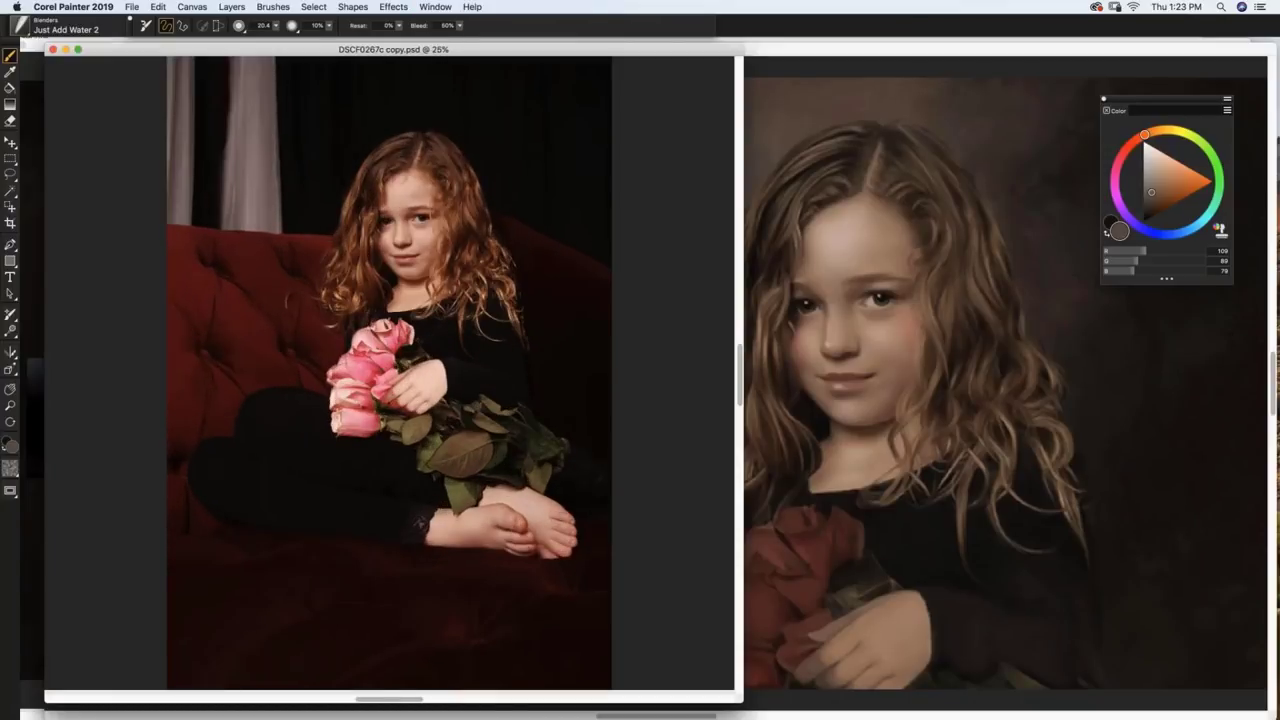
pyautogui.press('super+minus')
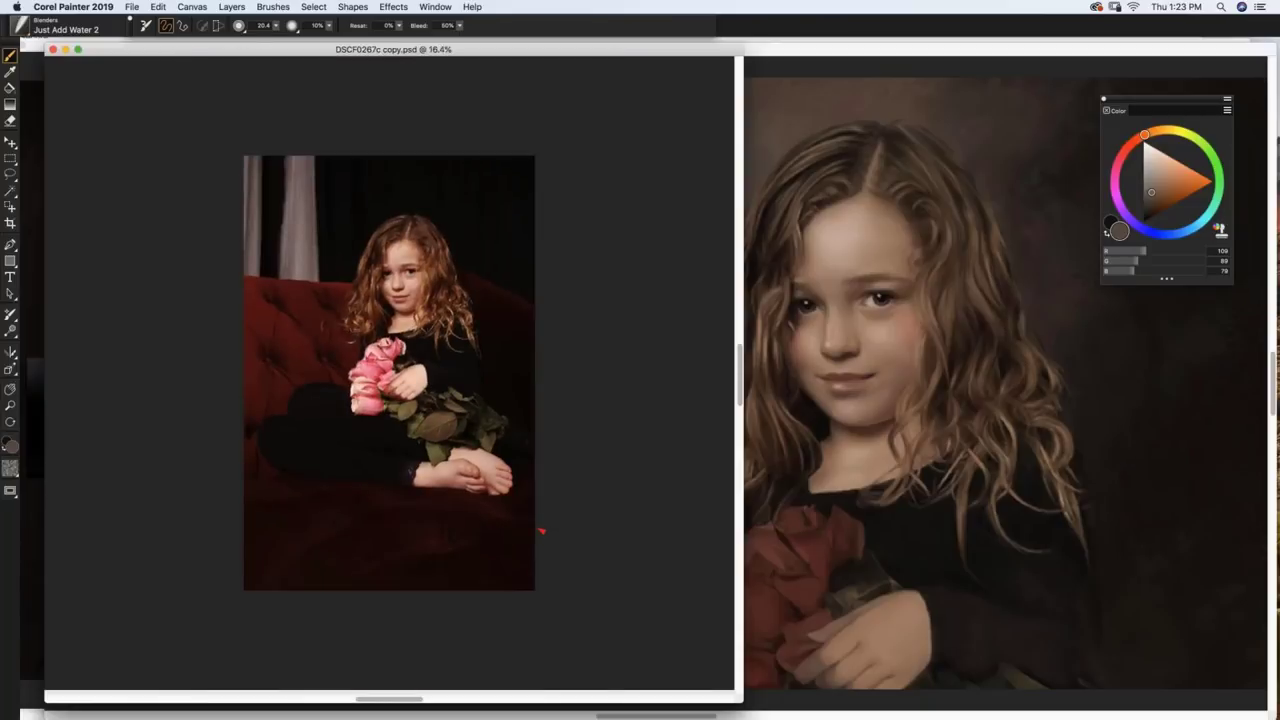
pyautogui.press('super+equal')
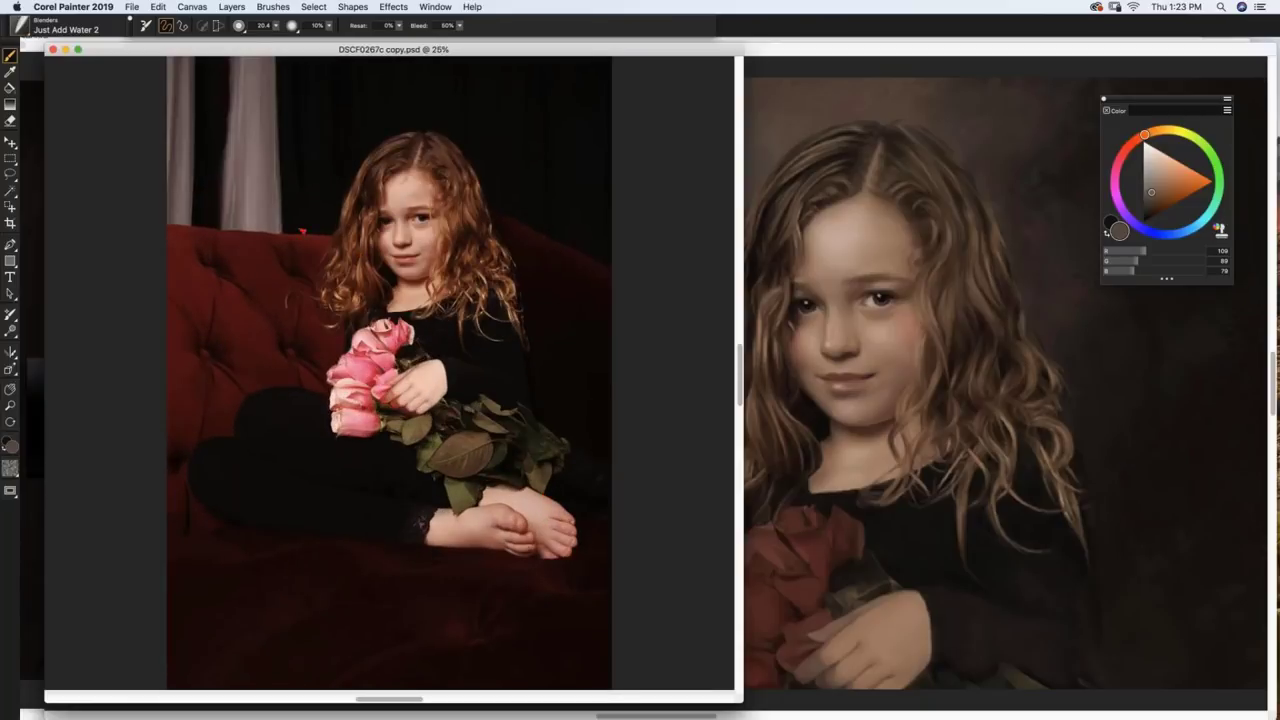
pyautogui.click(133, 8)
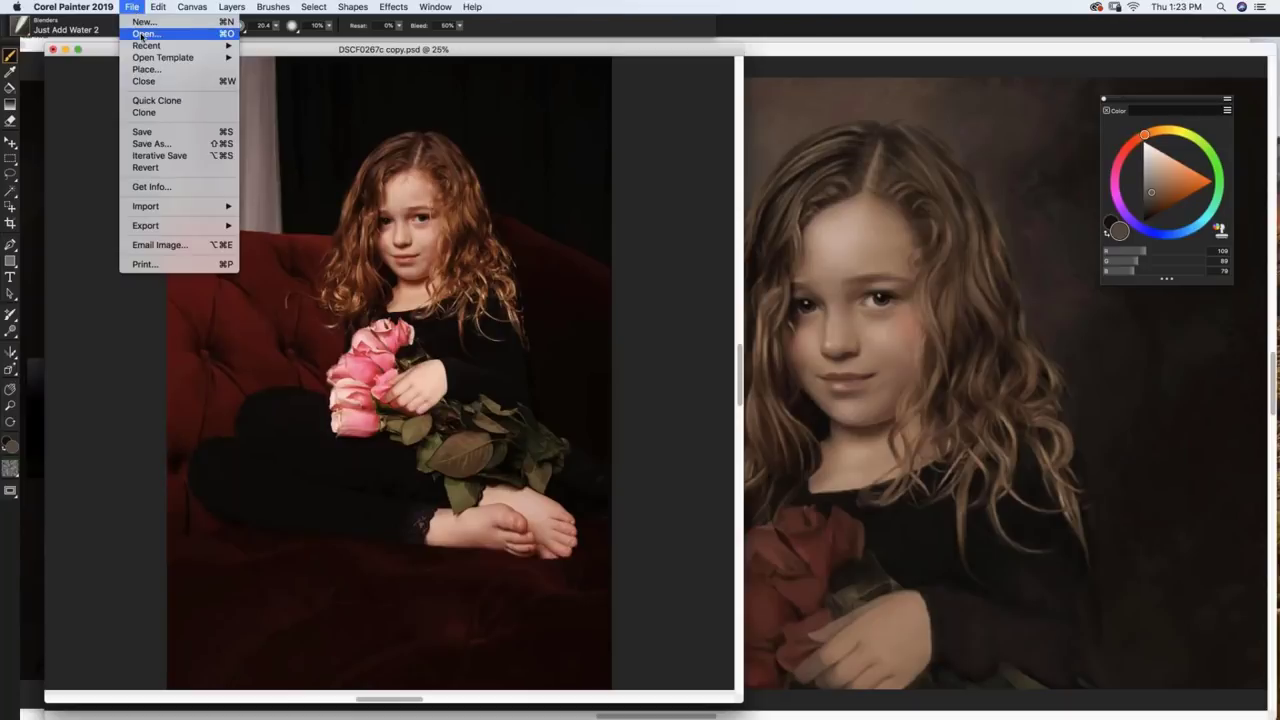
# Step: Open the painting file paintingcaravaggio025.rif
pyautogui.click(143, 35)
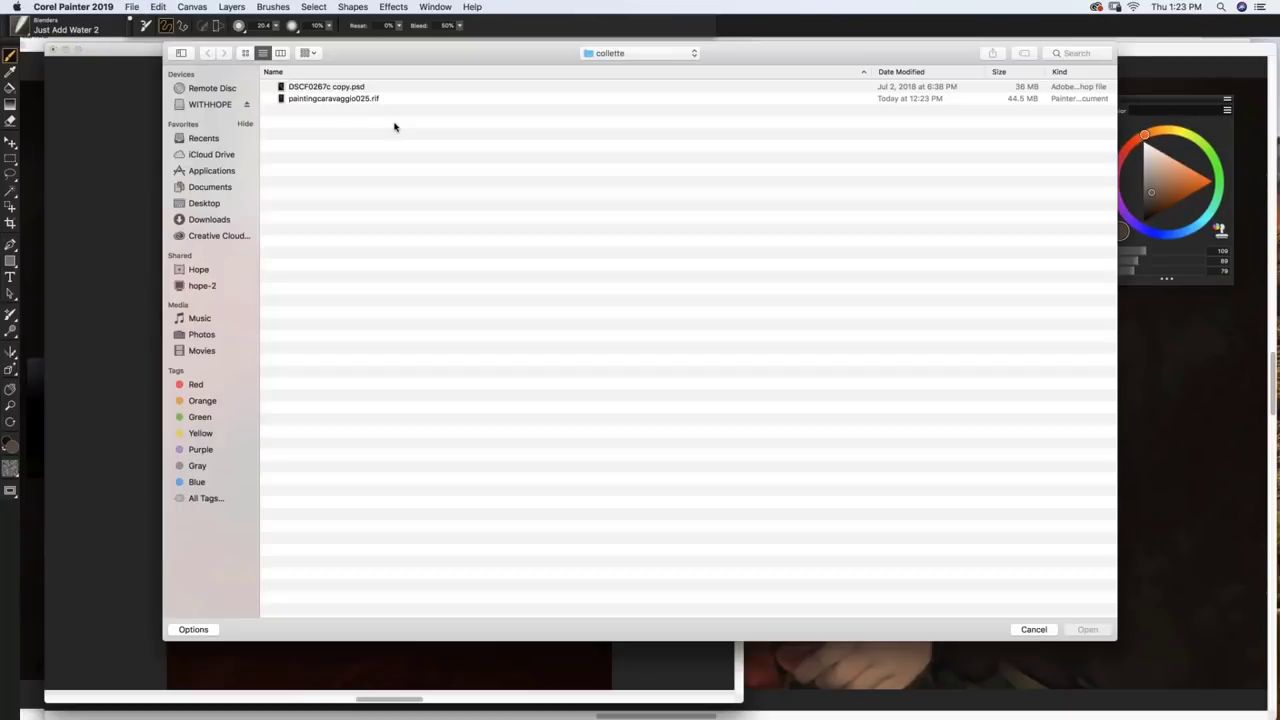
pyautogui.click(353, 98)
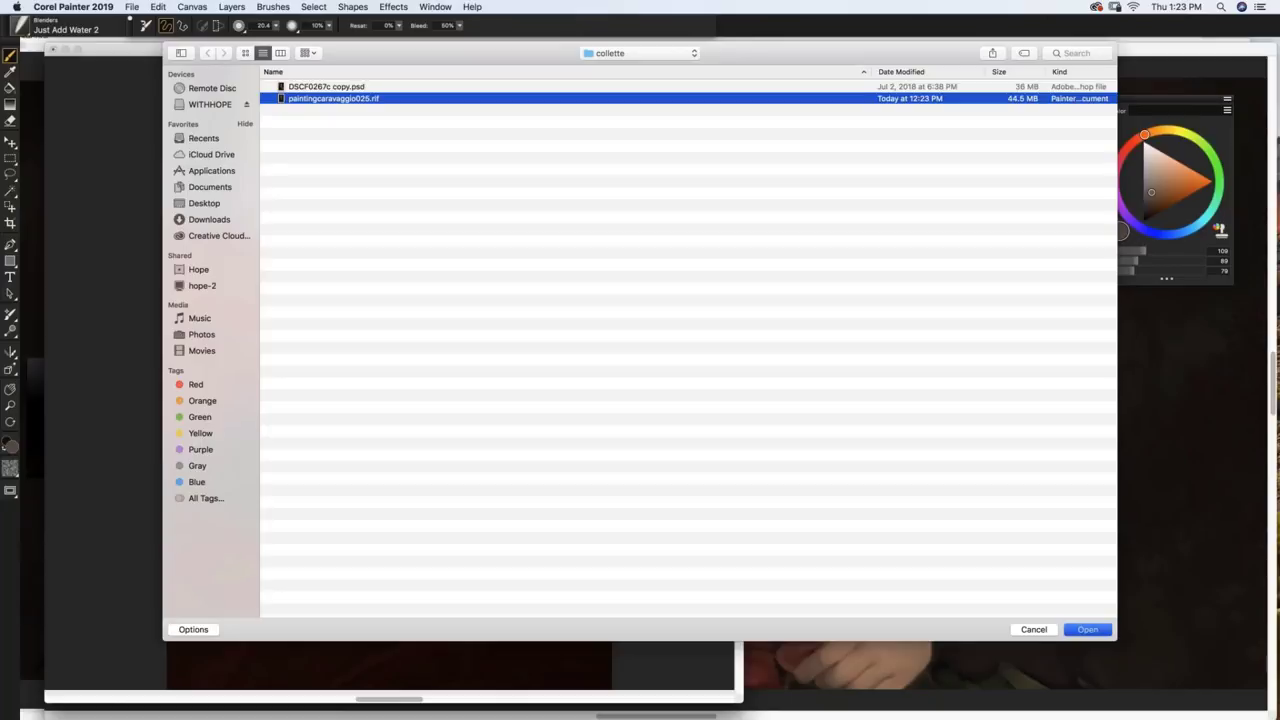
pyautogui.press('Return')
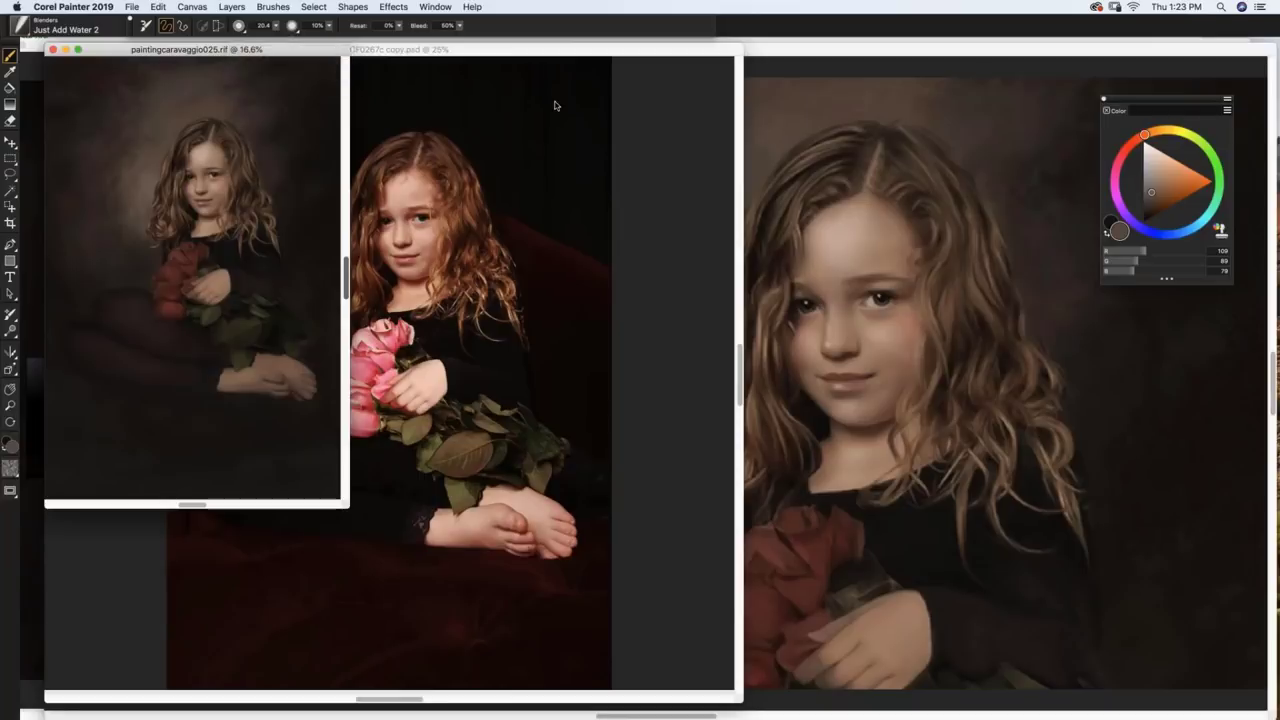
# Step: Place the painting's window beside the photo, enlarge it, and zoom out to see it whole
pyautogui.moveTo(261, 52)
pyautogui.mouseDown()
pyautogui.moveTo(903, 171)
pyautogui.moveTo(888, 102)
pyautogui.moveTo(831, 58)
pyautogui.mouseUp()
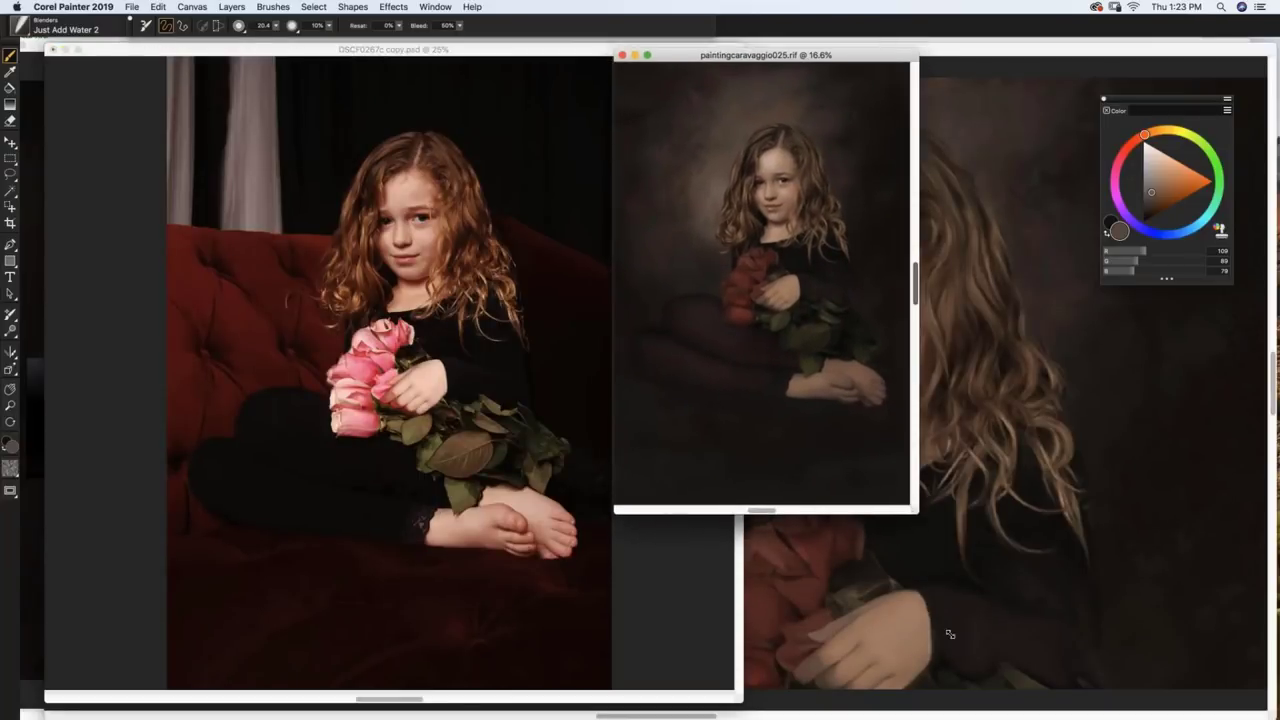
pyautogui.moveTo(911, 511); pyautogui.dragTo(977, 705)
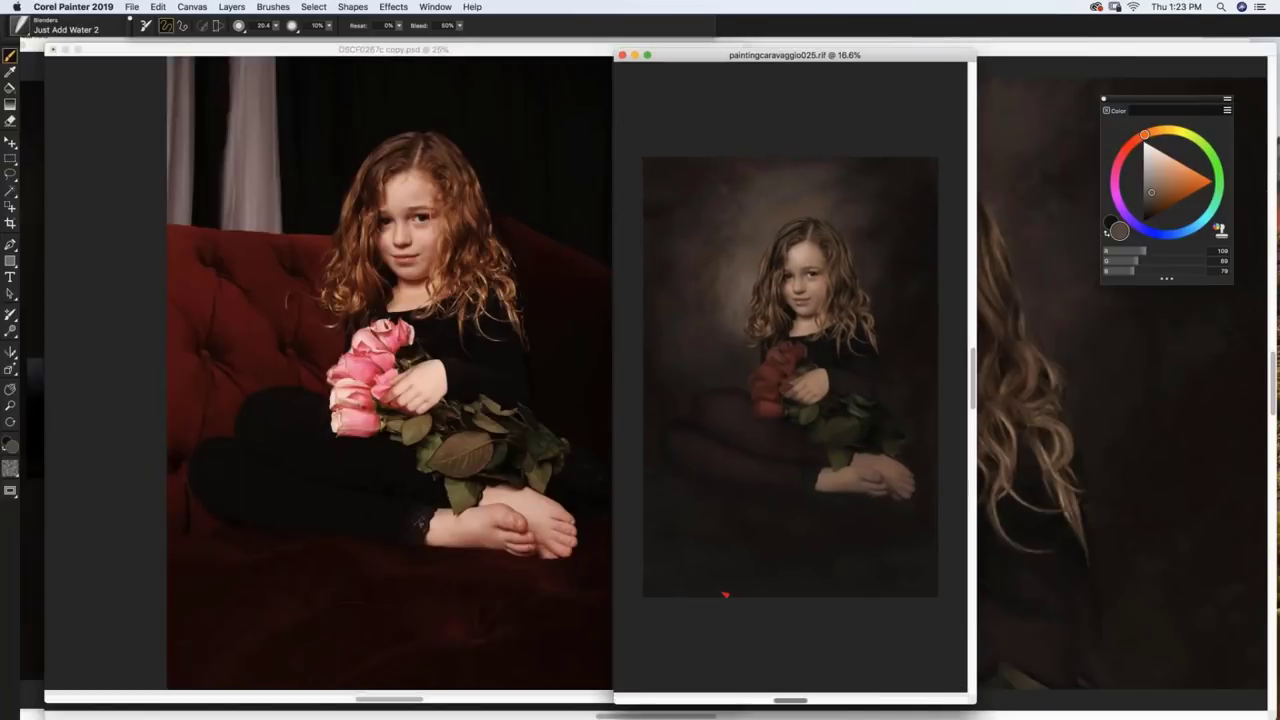
pyautogui.press('super+0')
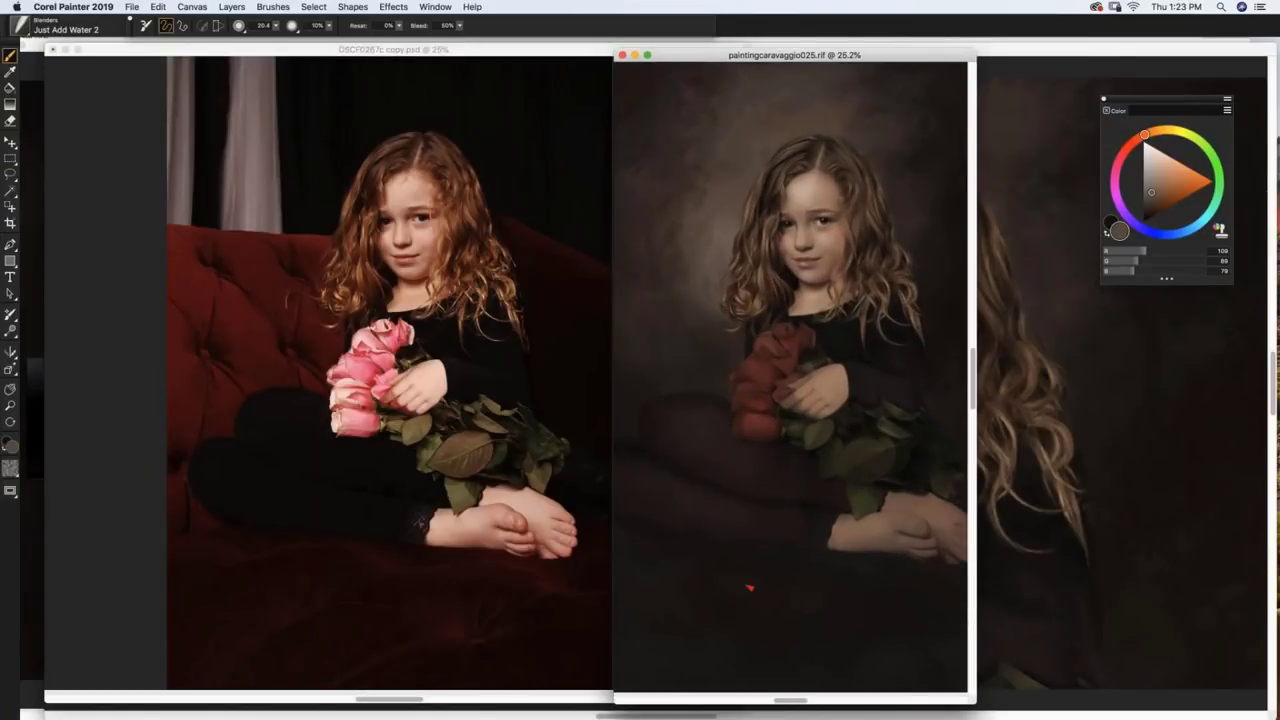
pyautogui.press('super+minus')
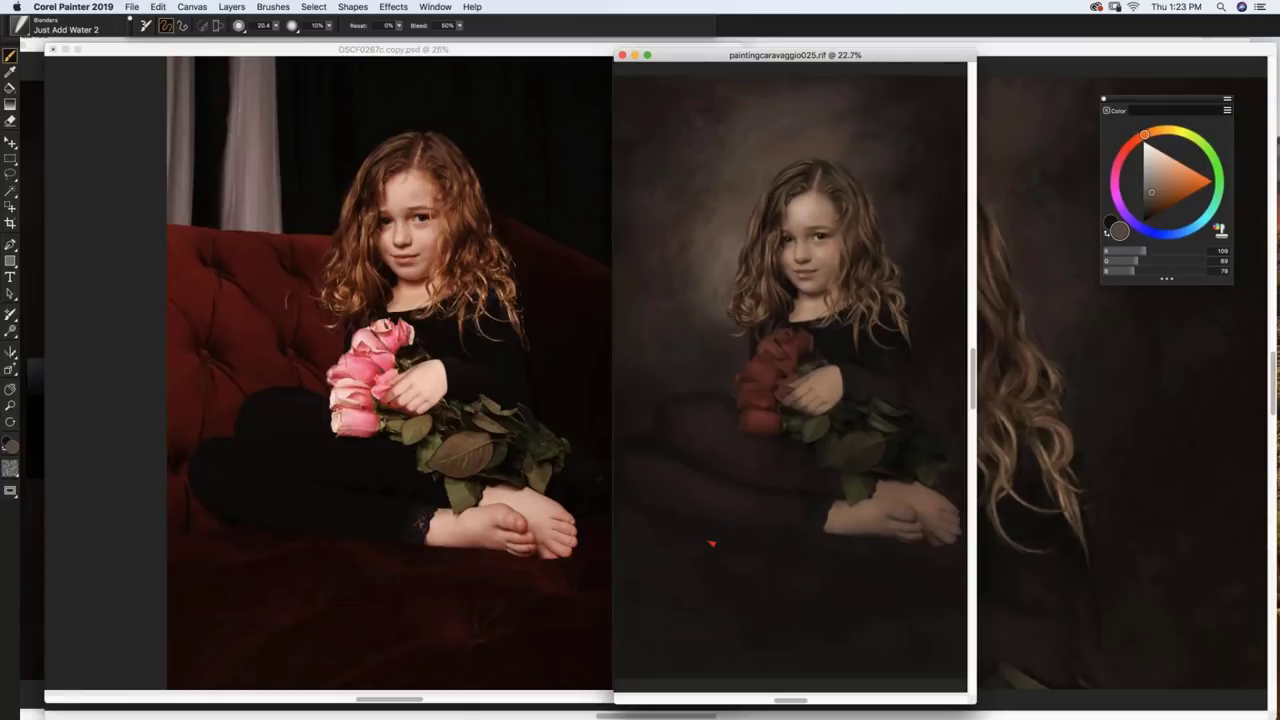
pyautogui.press('super+minus')
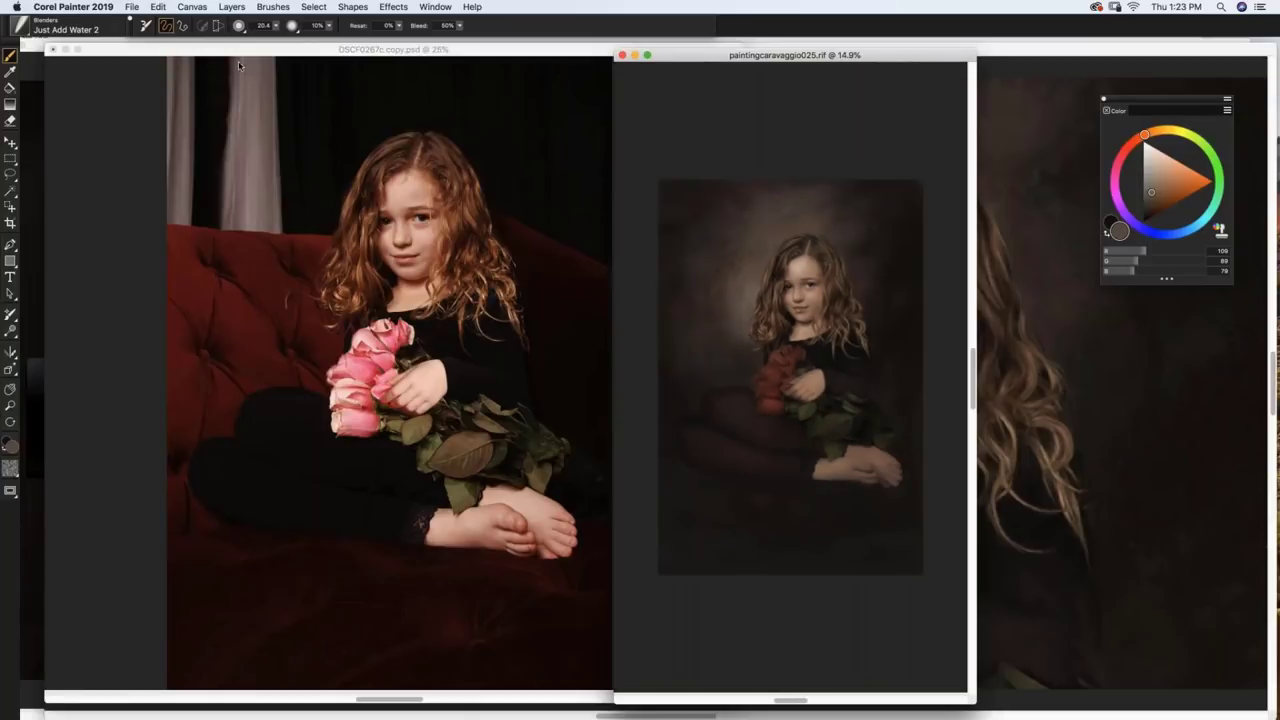
pyautogui.click(131, 7)
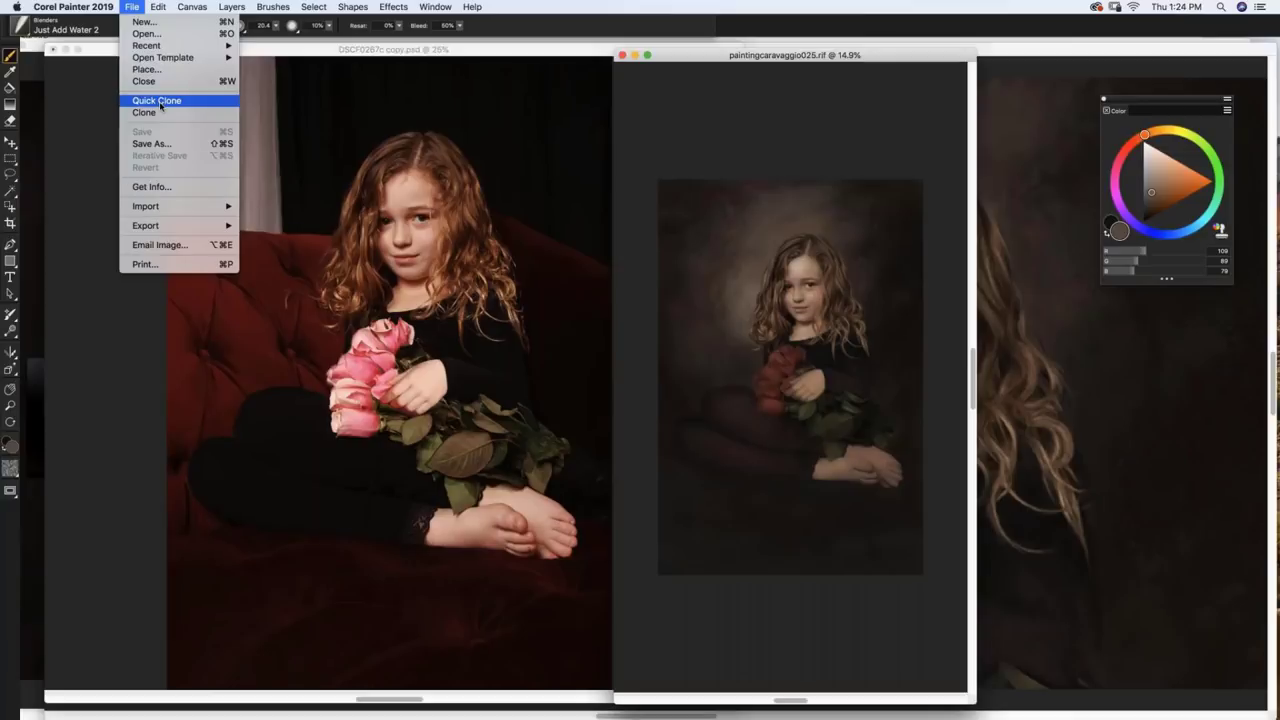
# Step: Make a quick clone, then close the Untitled-2 clone without saving
pyautogui.click(160, 104)
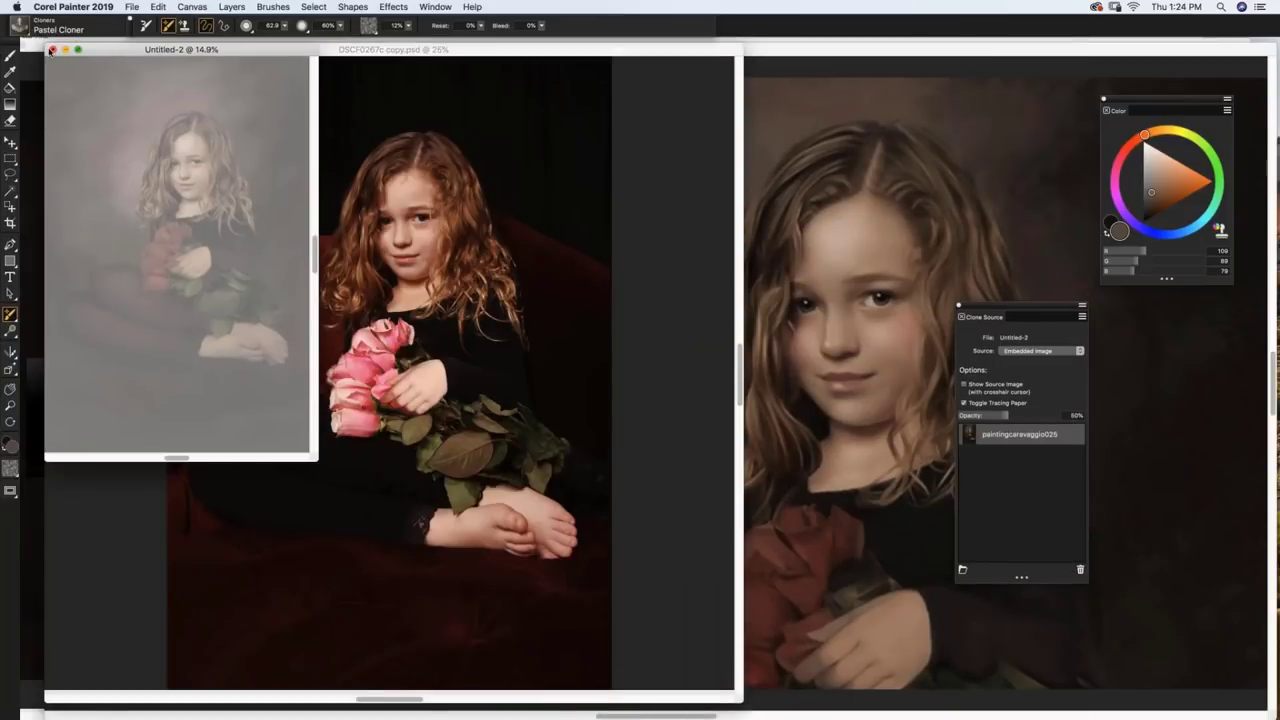
pyautogui.click(52, 49)
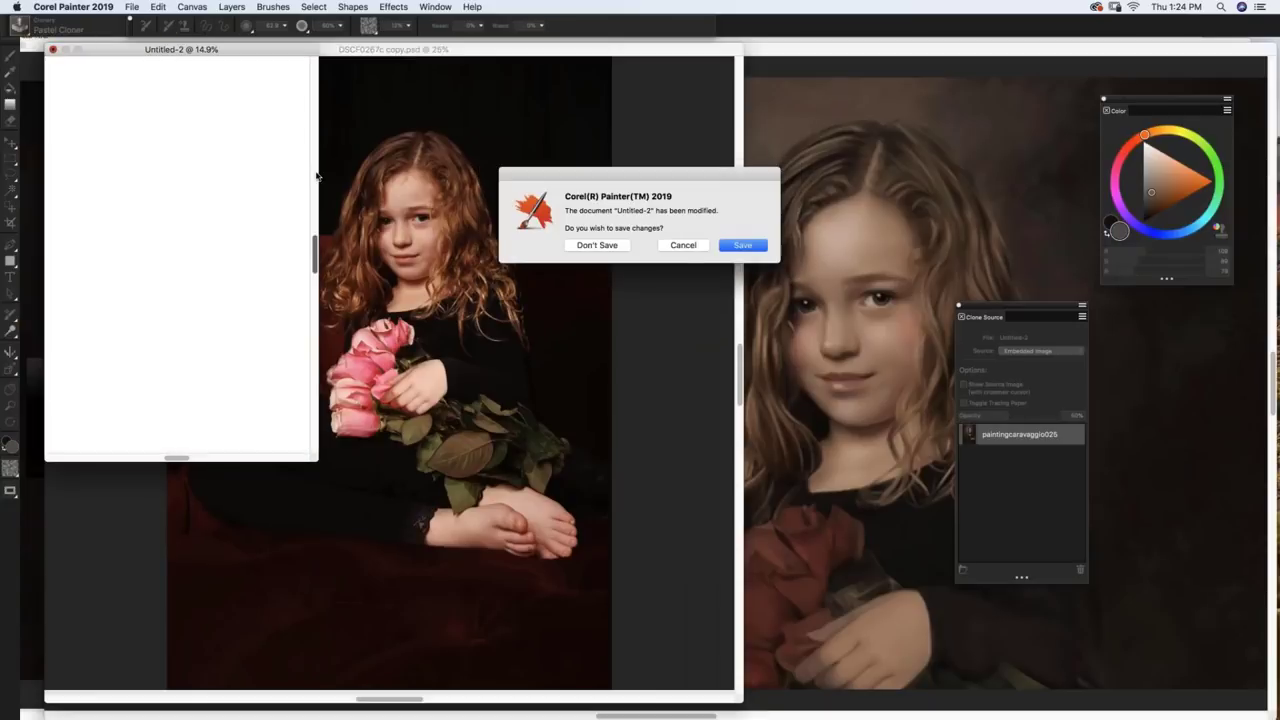
pyautogui.click(596, 245)
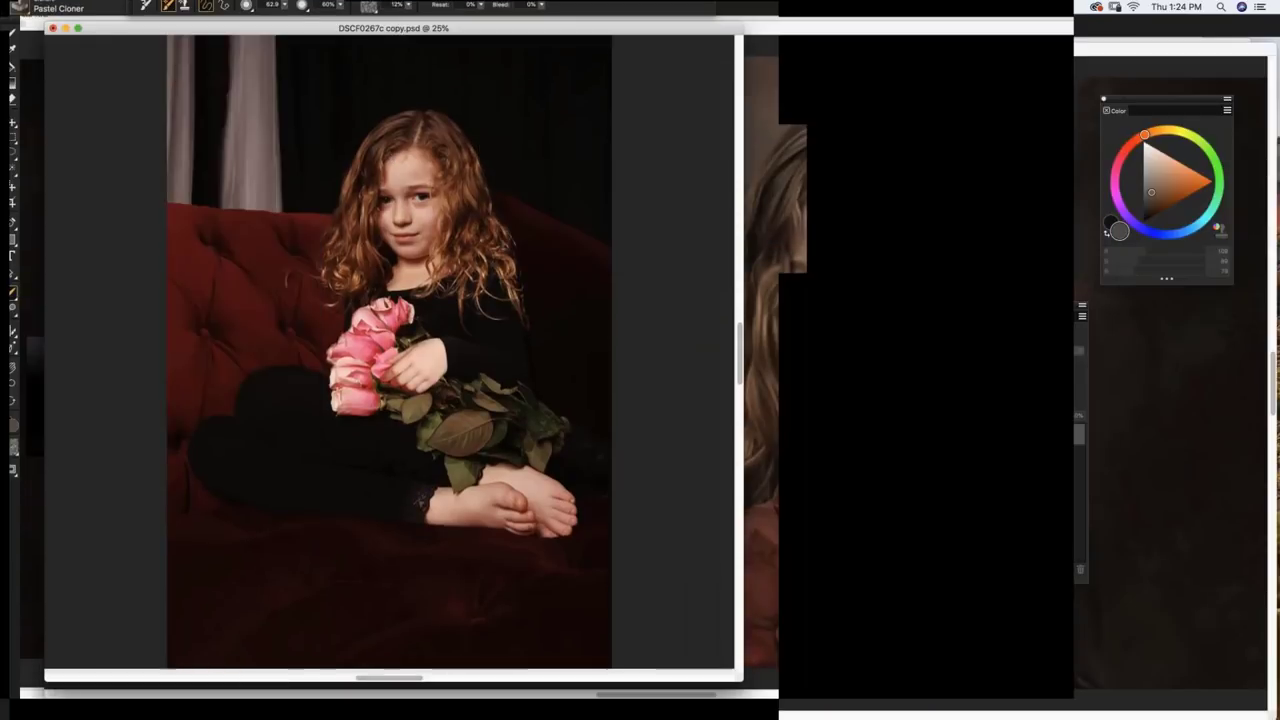
# Step: Fit the DSCF0267c copy.psd photo to its window and zoom out slightly
pyautogui.scroll(-3, 491, 214)
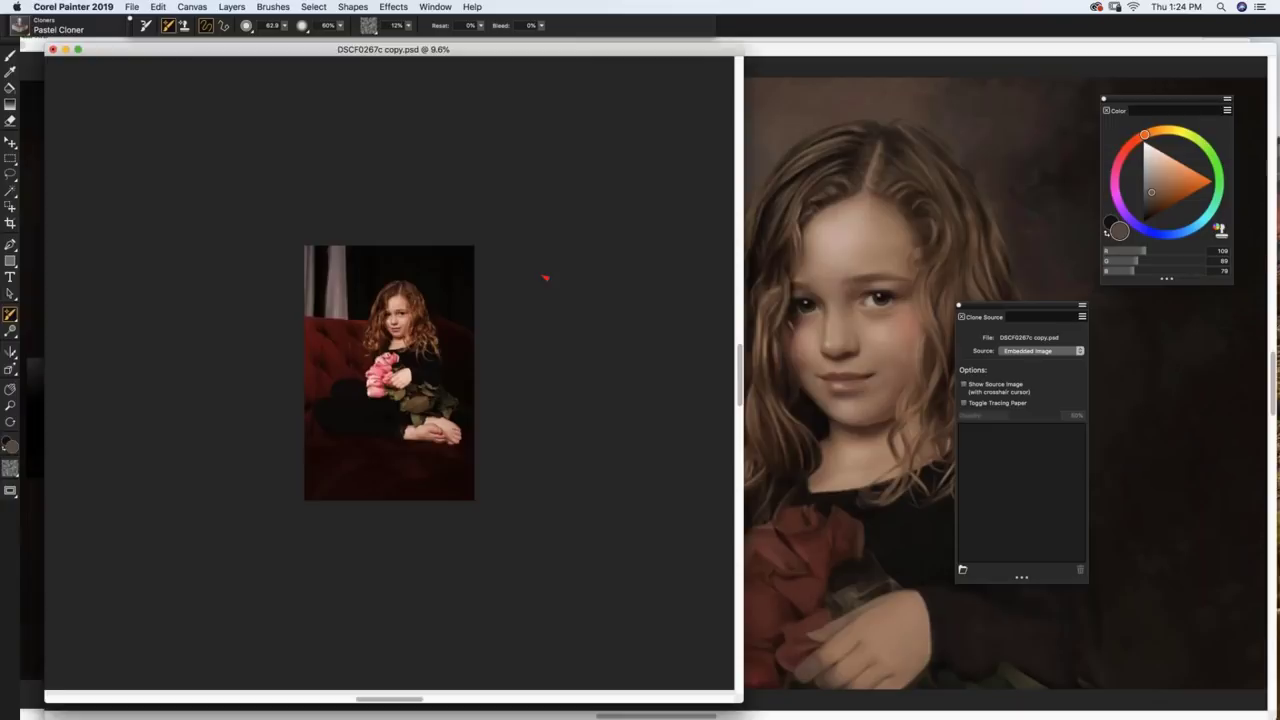
pyautogui.press('super+0')
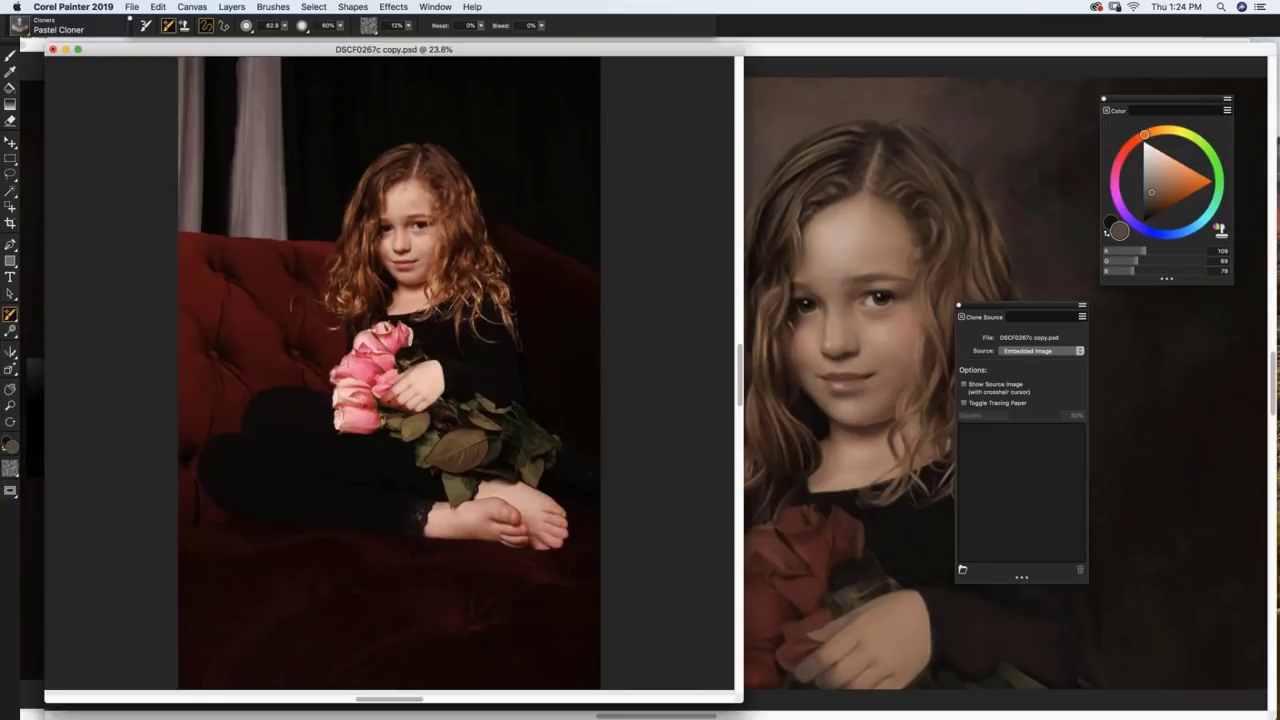
pyautogui.press('super+minus')
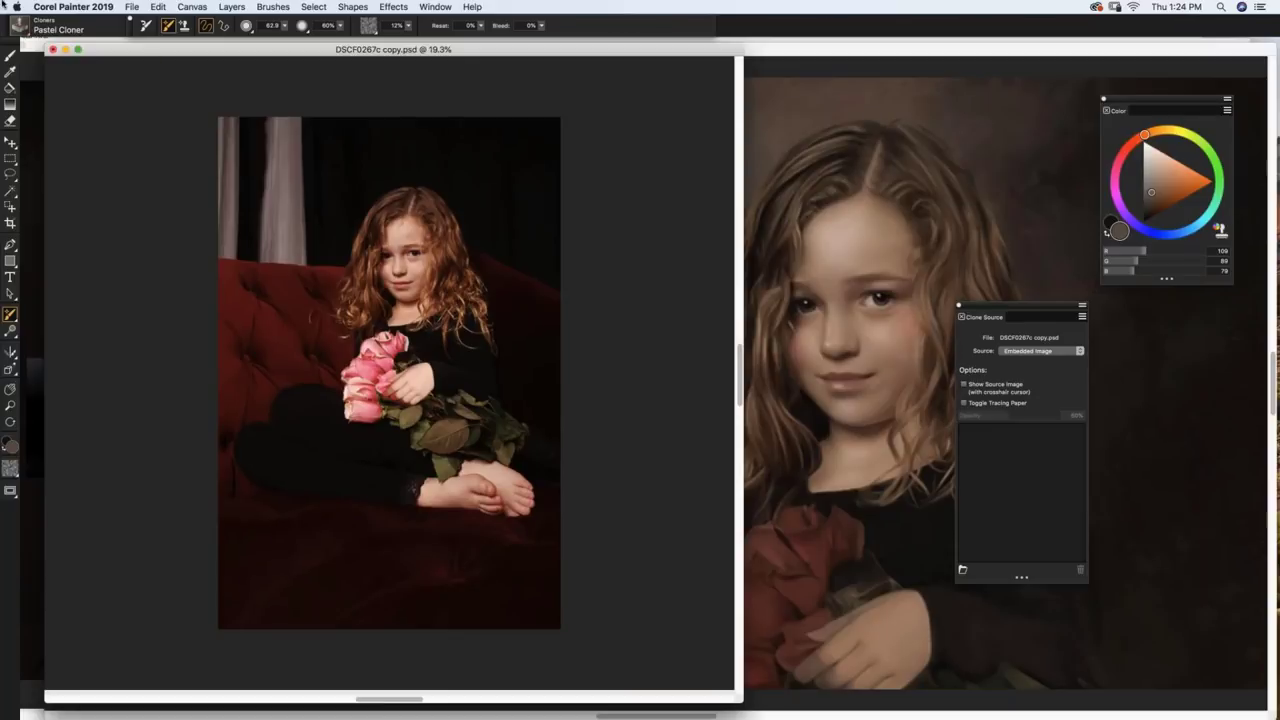
pyautogui.click(132, 7)
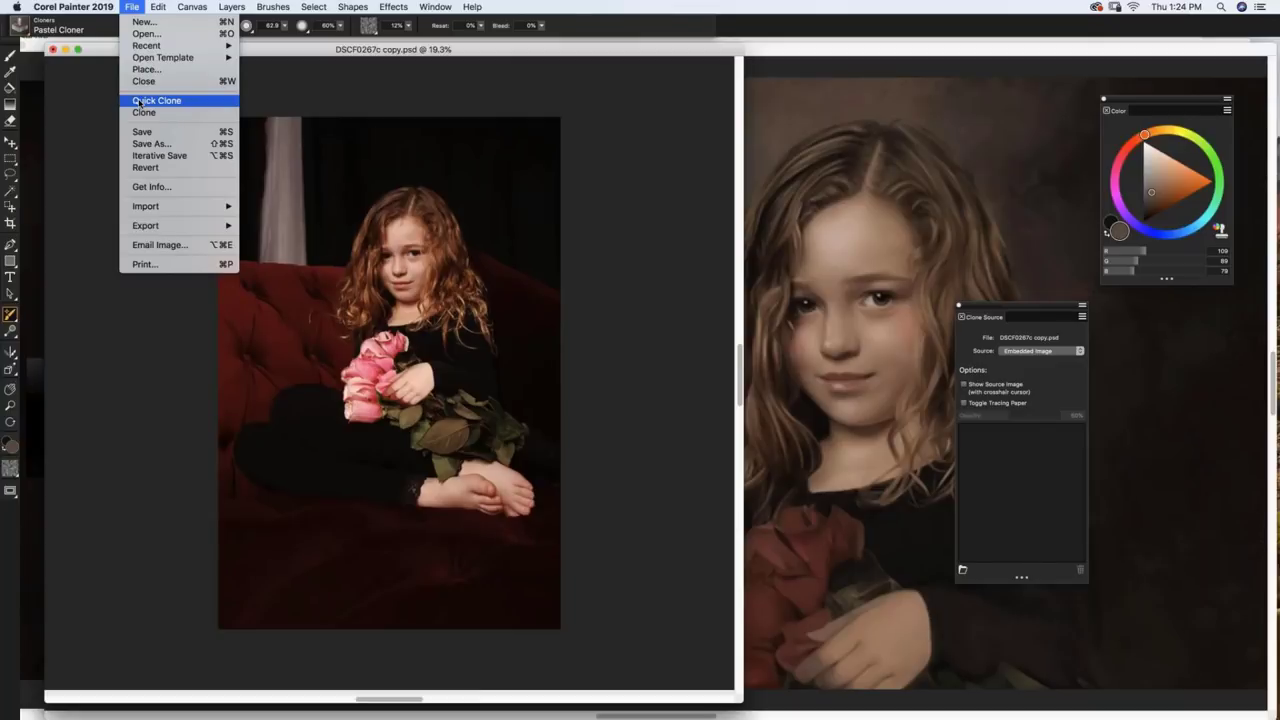
# Step: Quick-clone the girl-with-roses photo into Untitled-3, enlarging its window and zooming out to fit
pyautogui.click(150, 101)
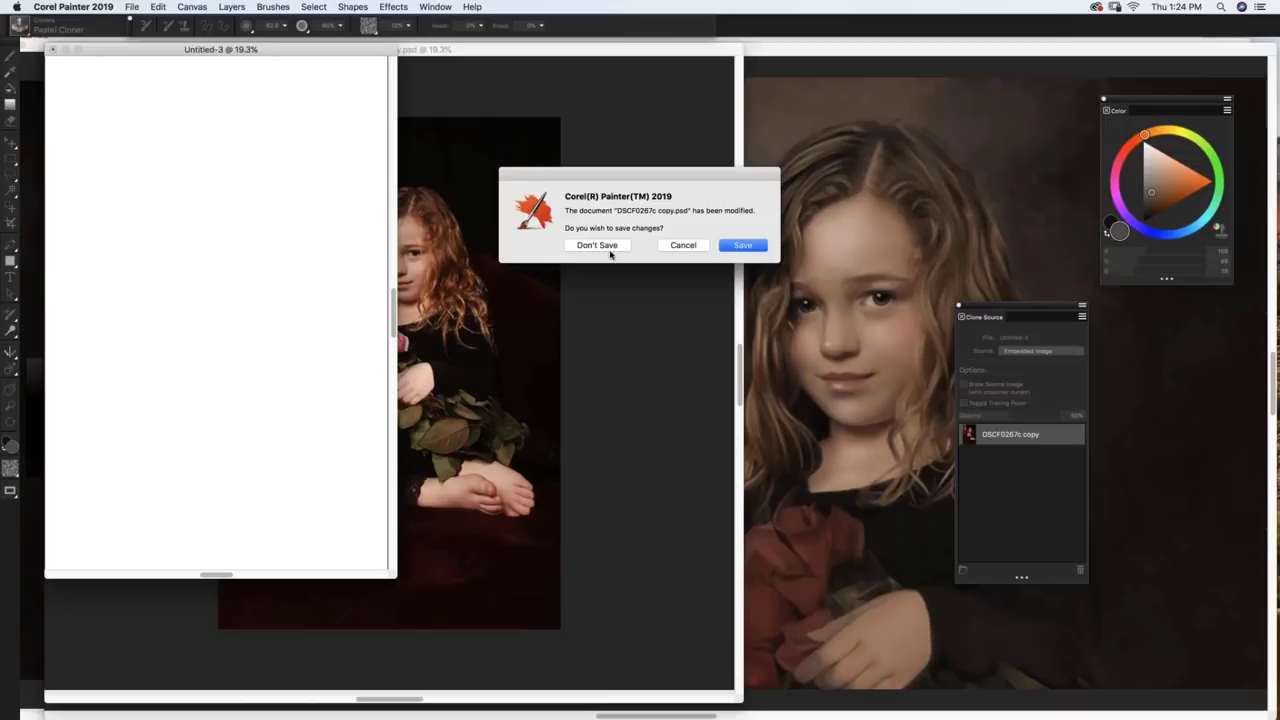
pyautogui.click(683, 245)
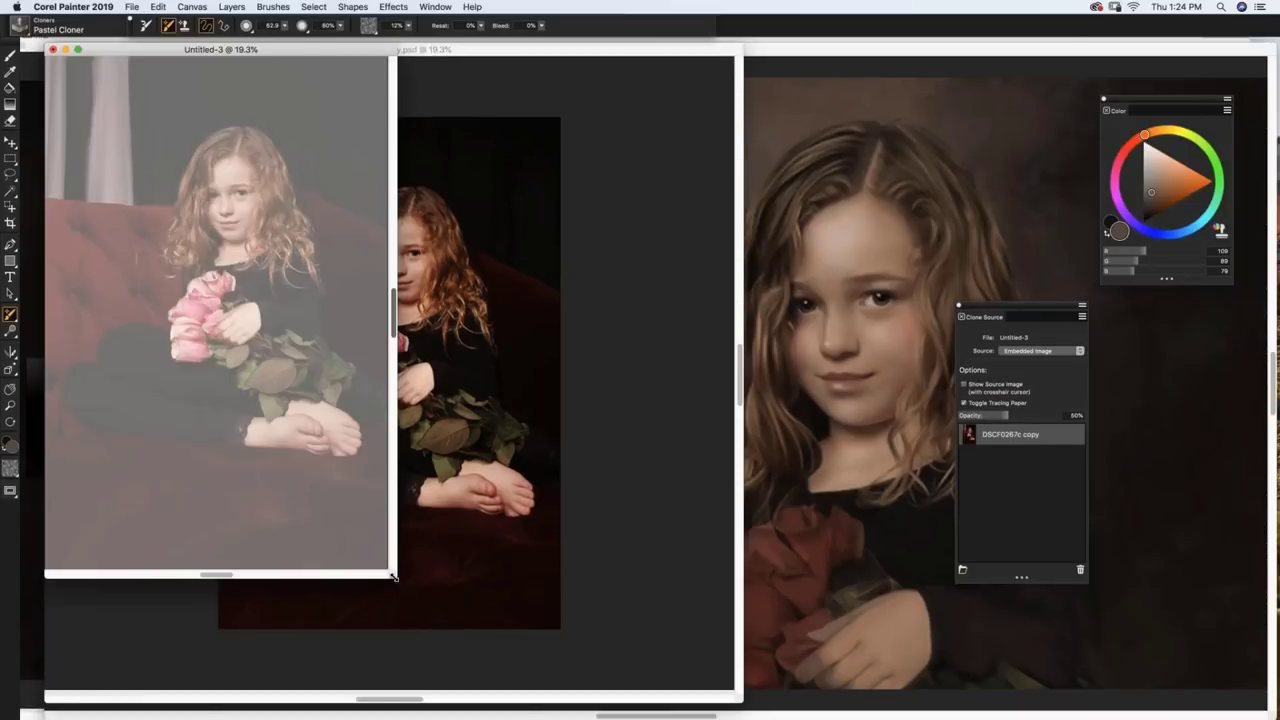
pyautogui.moveTo(393, 577); pyautogui.dragTo(440, 678)
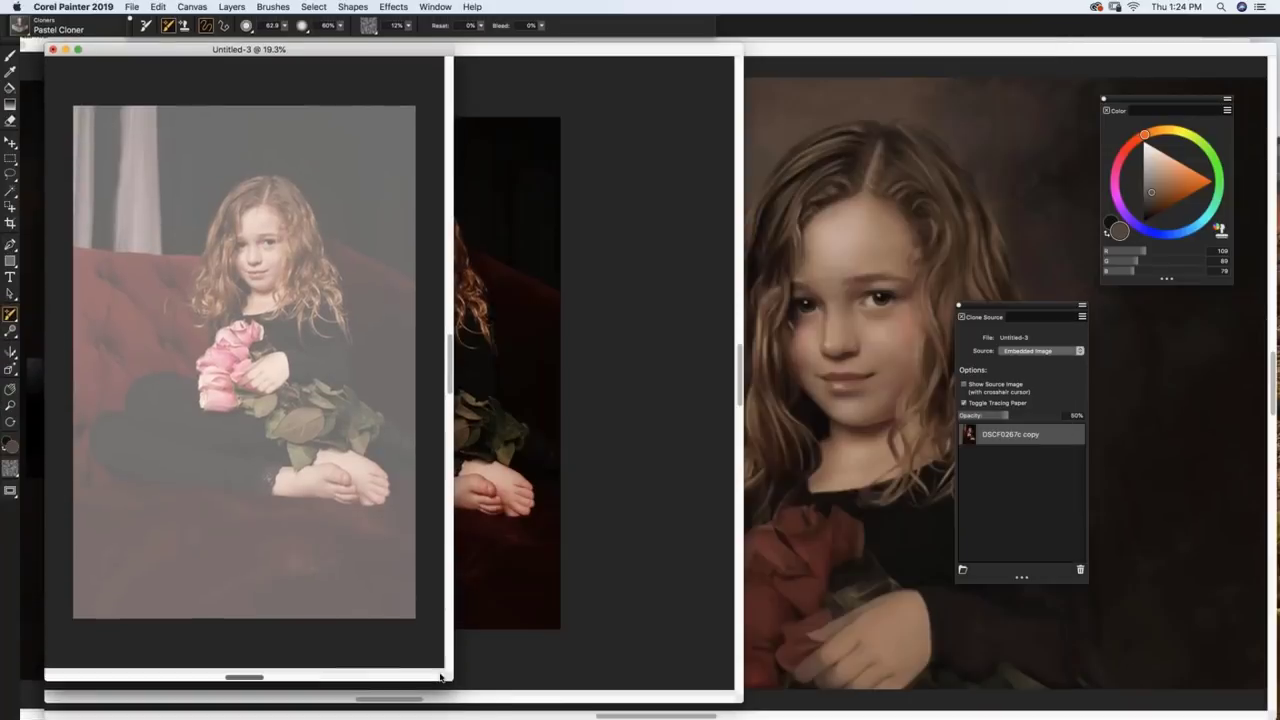
pyautogui.press('super+minus')
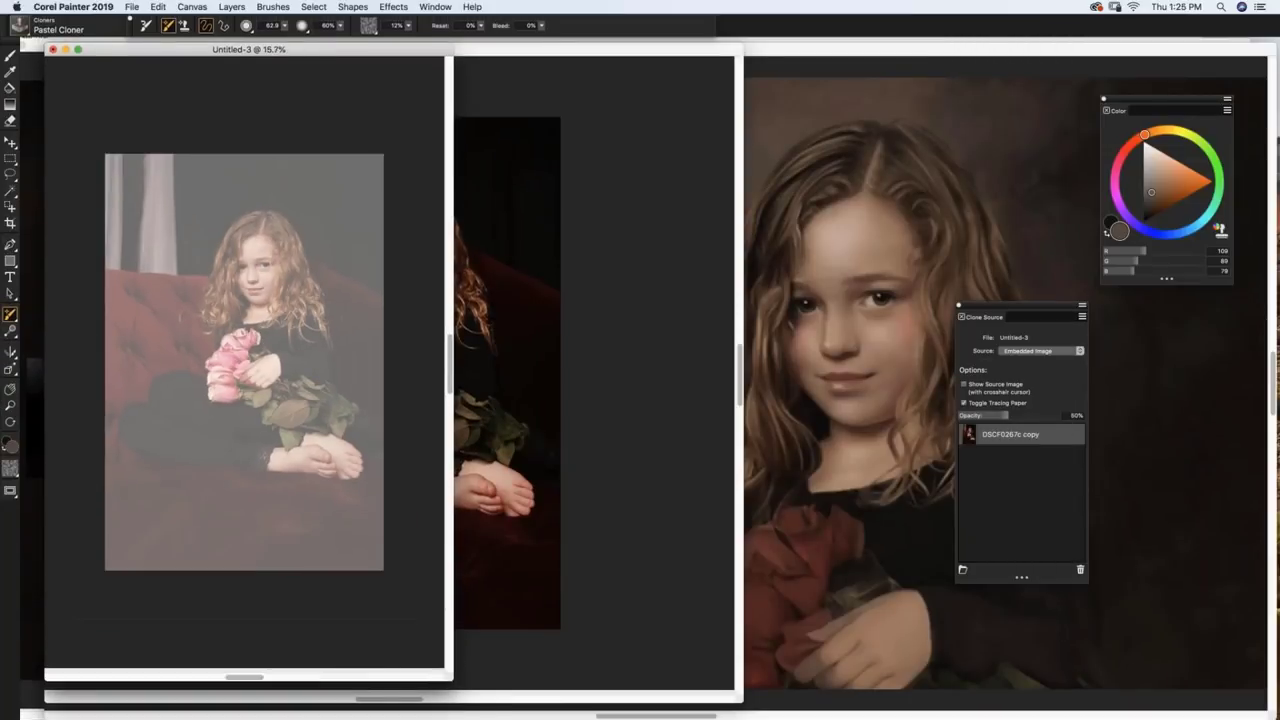
# Step: Clone the source photo into Untitled-3 and move its window up and right
pyautogui.click(130, 7)
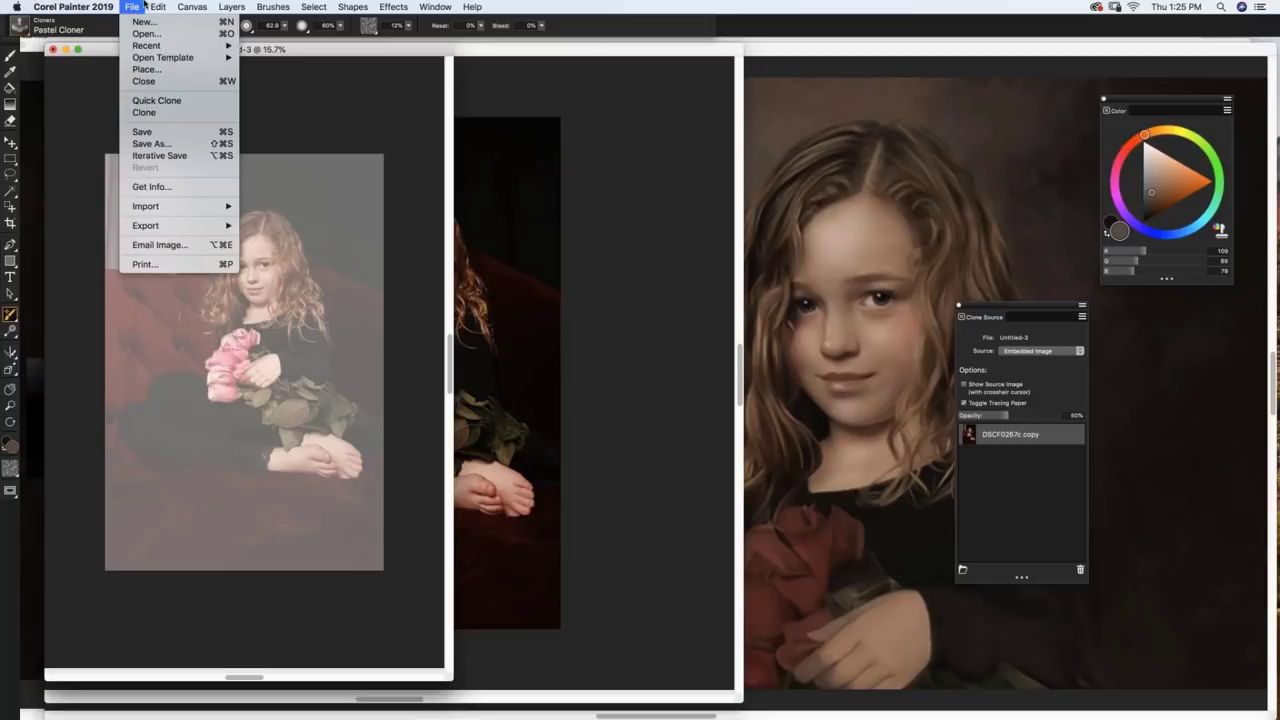
pyautogui.click(148, 113)
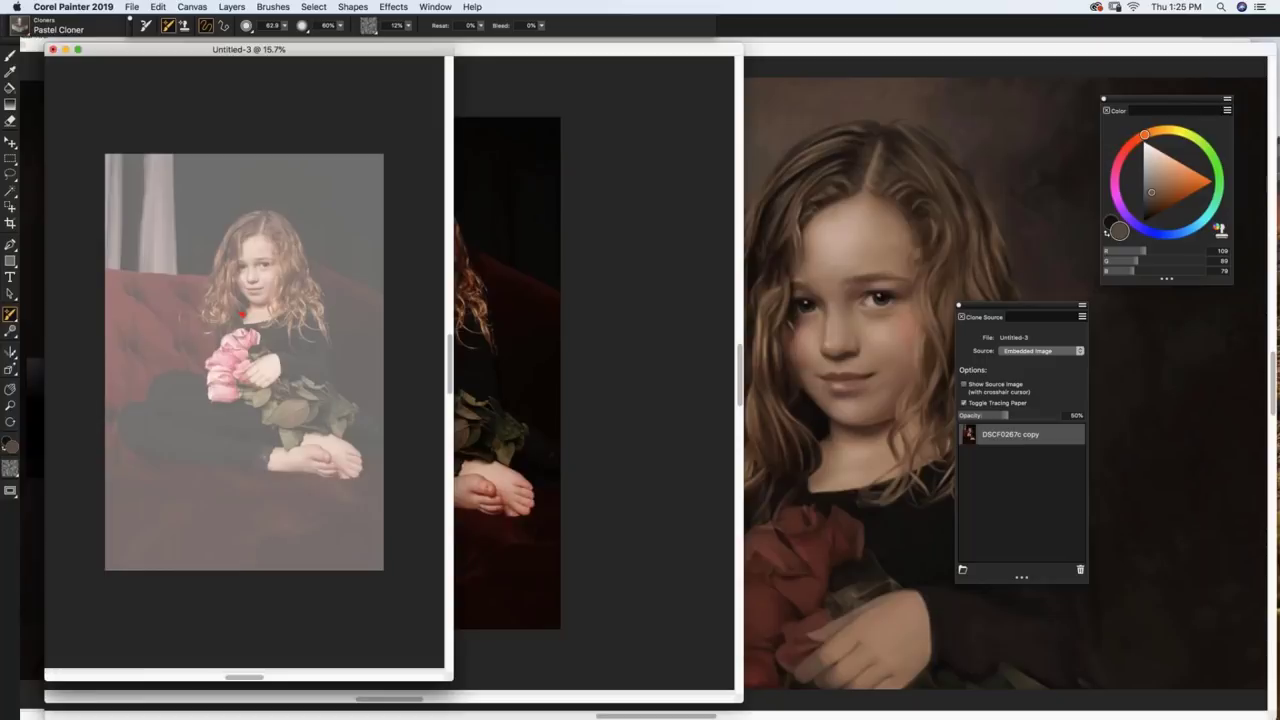
pyautogui.moveTo(408, 50); pyautogui.dragTo(301, 177)
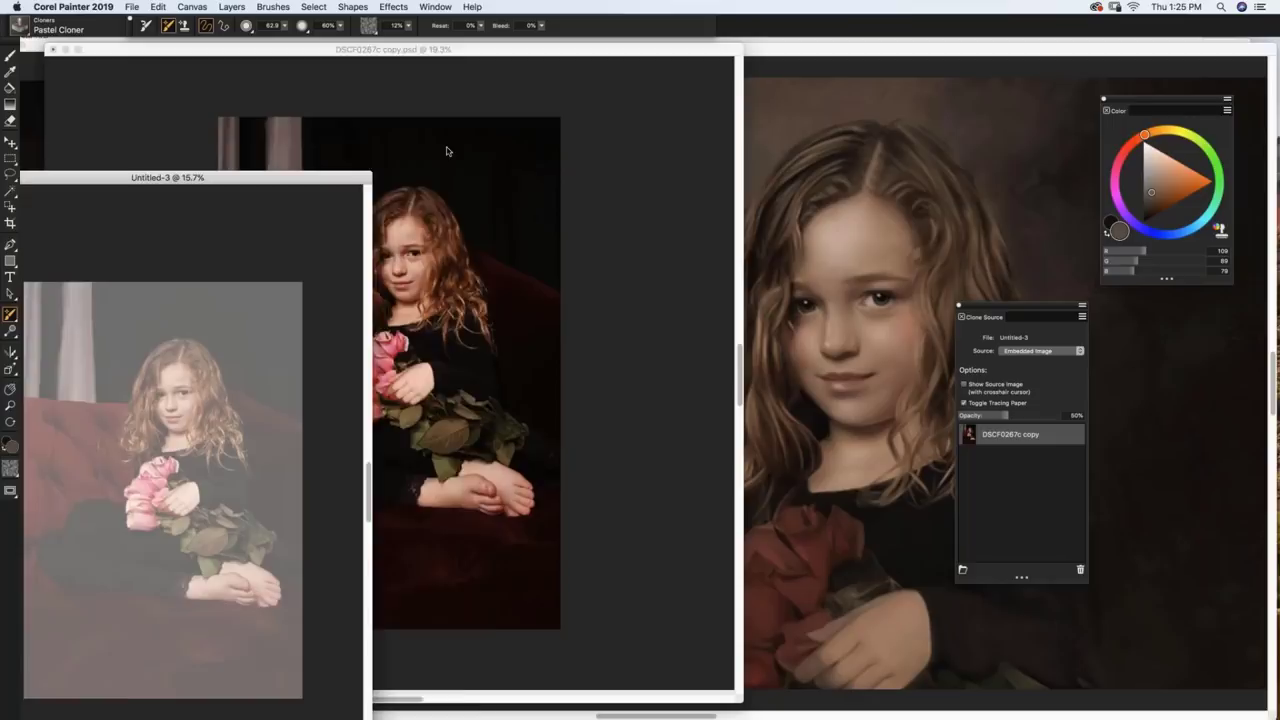
pyautogui.moveTo(447, 151); pyautogui.dragTo(441, 76)
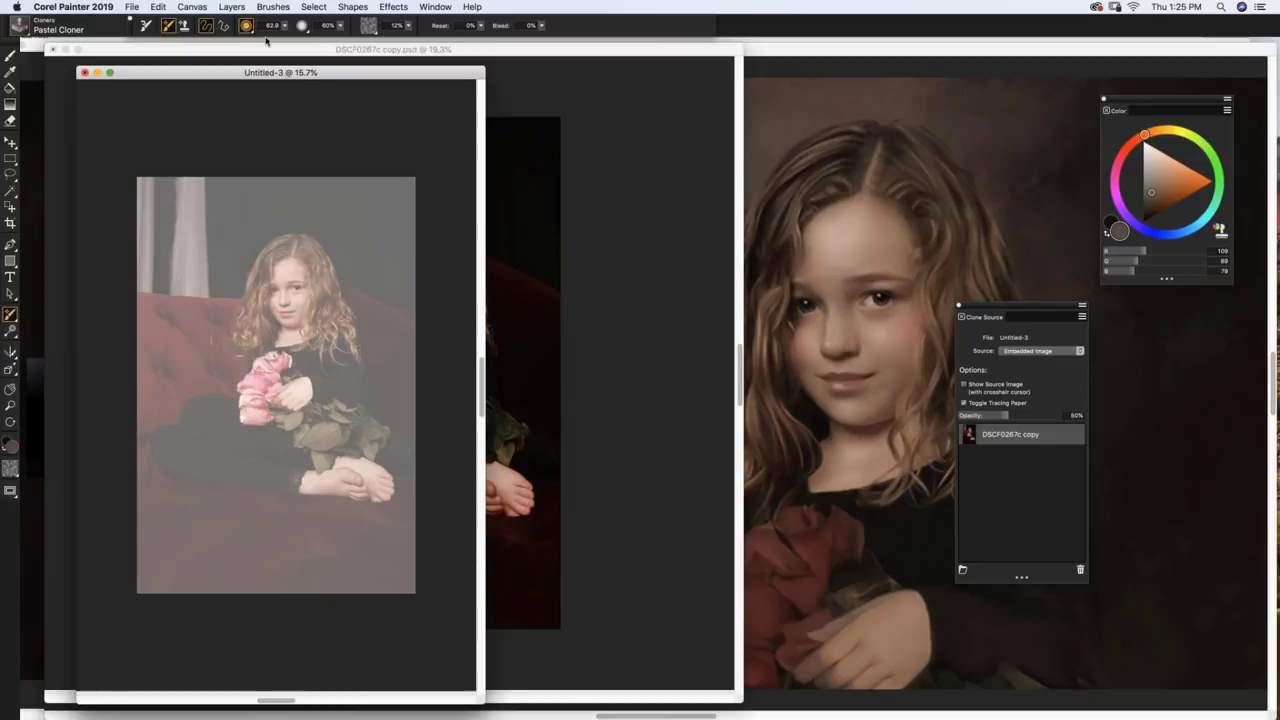
# Step: Toggle tracing paper off, back on, then off with Cmd+T, leaving Untitled-3 blank white
pyautogui.click(193, 7)
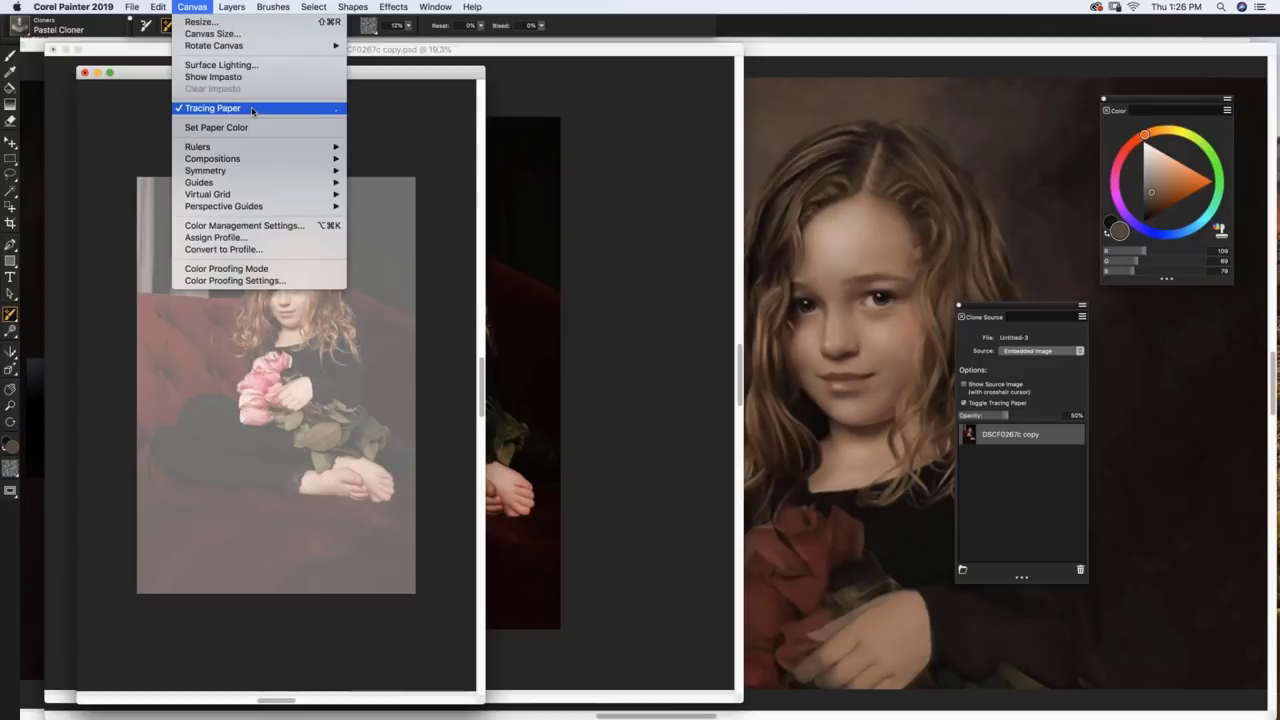
pyautogui.click(251, 108)
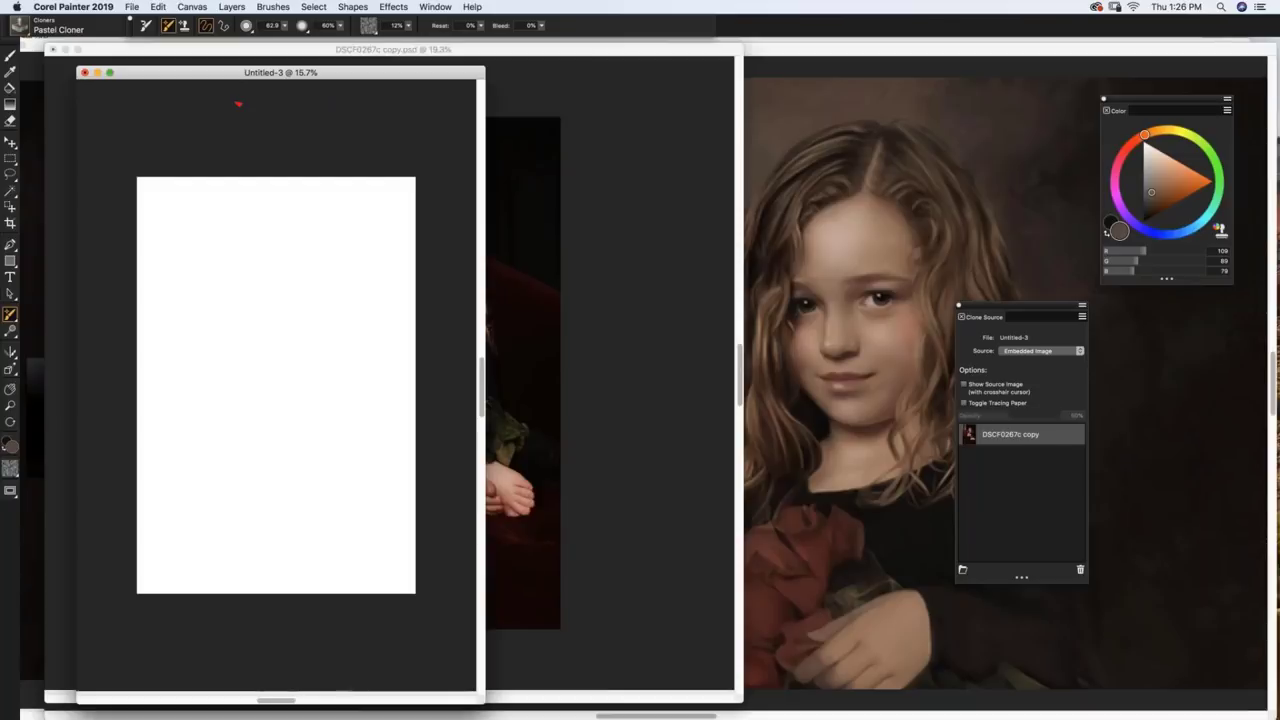
pyautogui.click(192, 6)
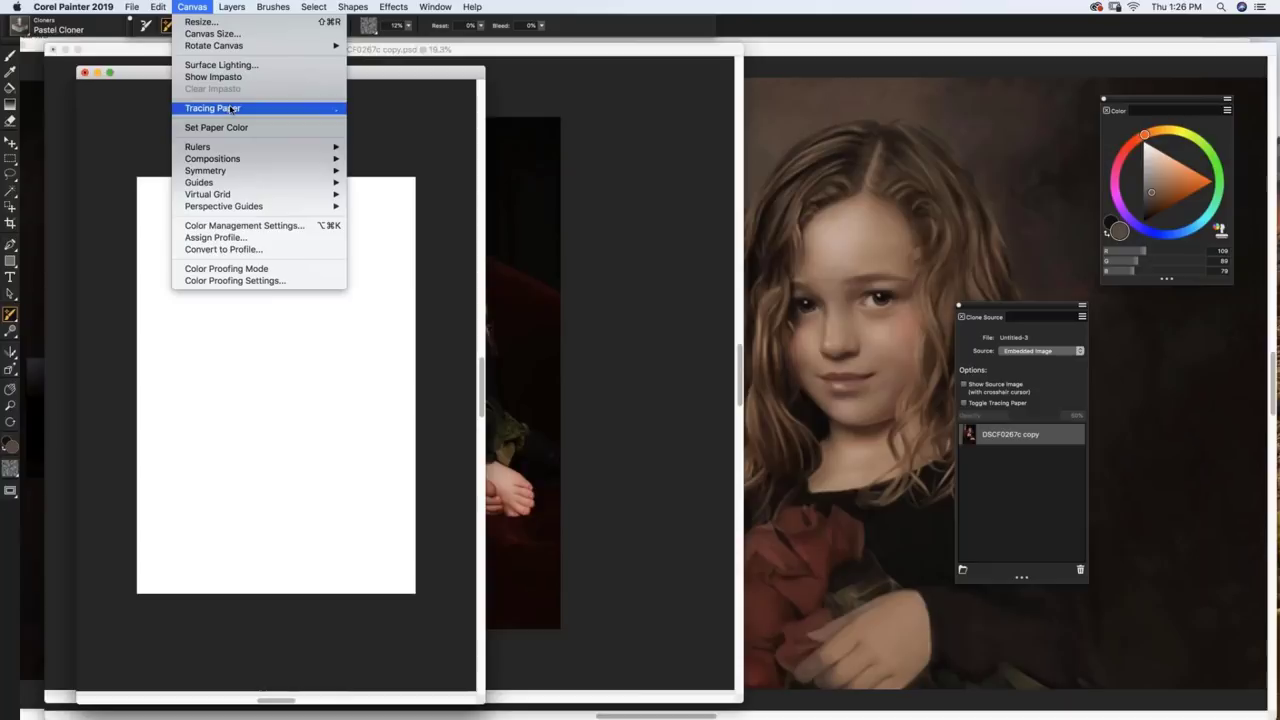
pyautogui.press('Escape')
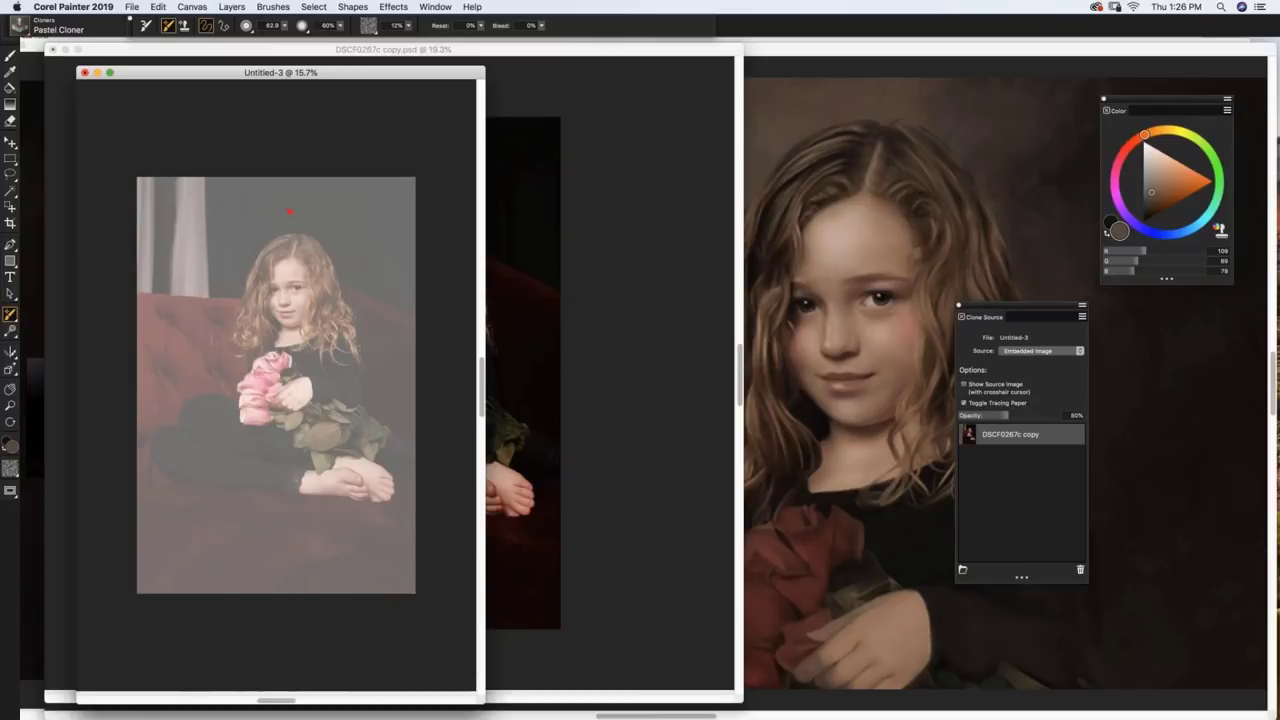
pyautogui.press('super+t')
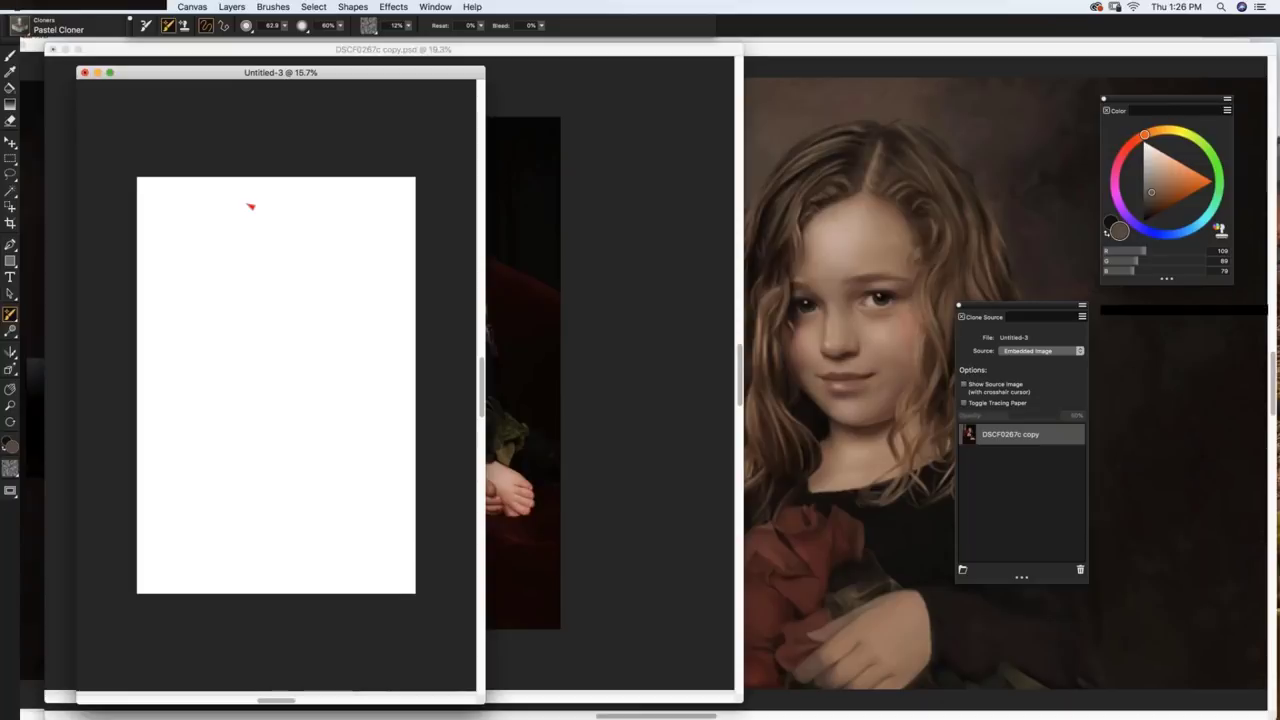
# Step: Rearrange the photo and painting windows, then bring Untitled-3 to the front
pyautogui.click(284, 25)
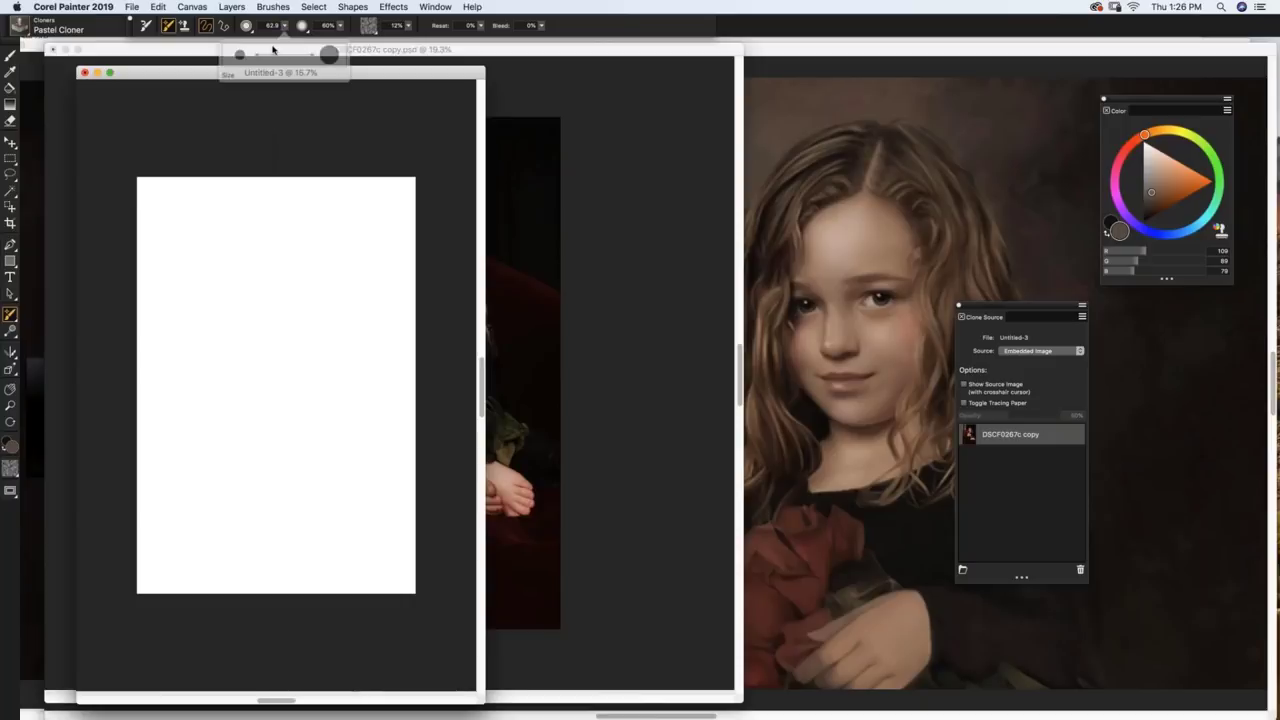
pyautogui.moveTo(272, 49)
pyautogui.mouseDown()
pyautogui.moveTo(342, 108)
pyautogui.moveTo(344, 180)
pyautogui.mouseUp()
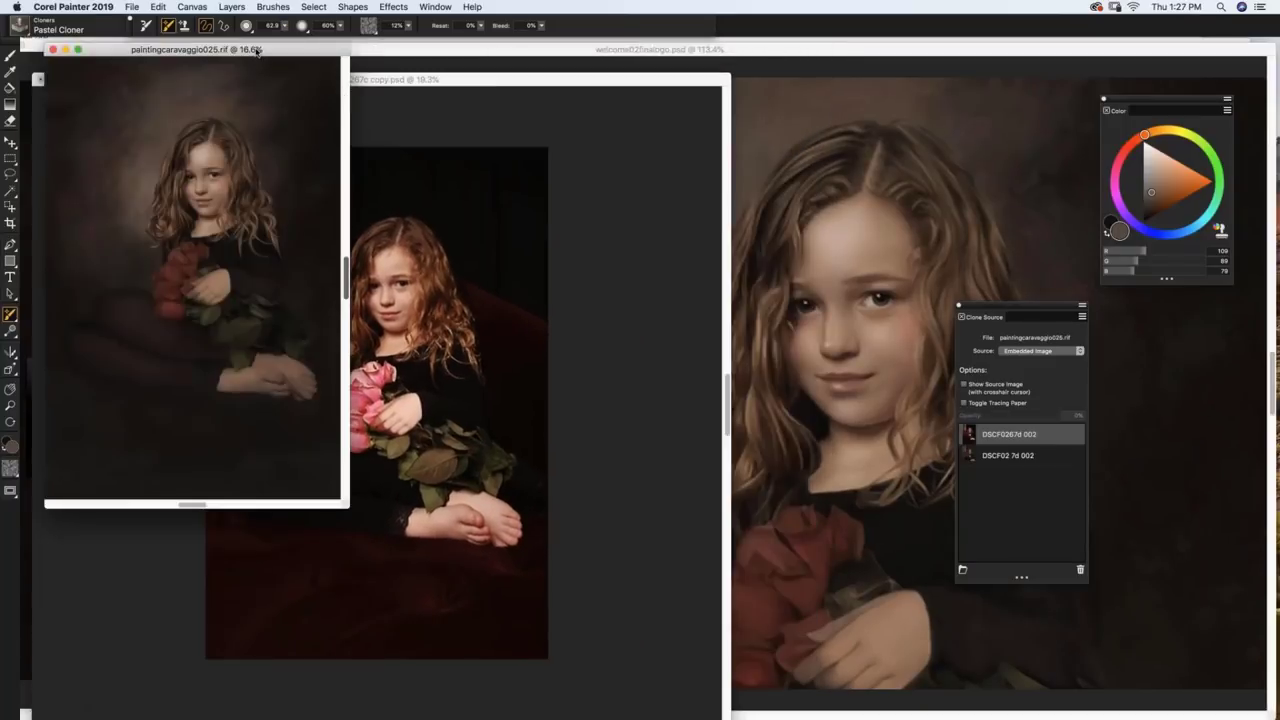
pyautogui.moveTo(194, 57)
pyautogui.mouseDown()
pyautogui.moveTo(309, 86)
pyautogui.moveTo(862, 133)
pyautogui.mouseUp()
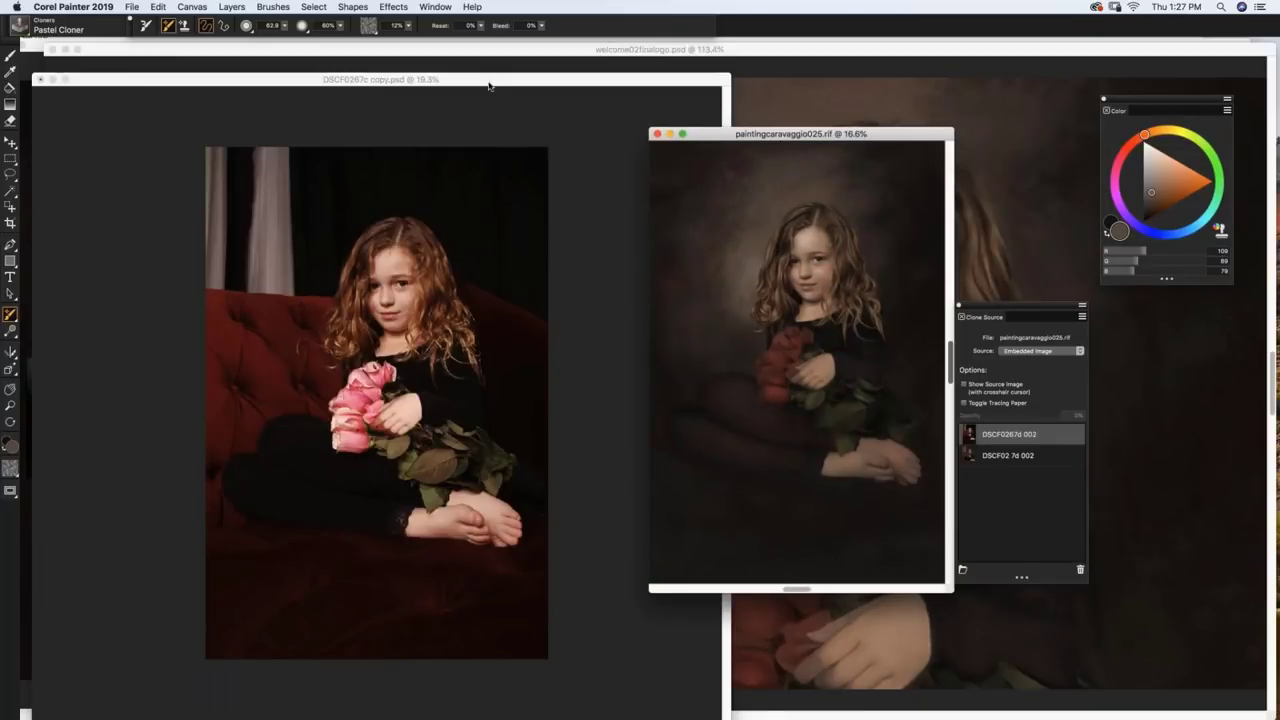
pyautogui.moveTo(488, 88); pyautogui.dragTo(450, 95)
pyautogui.click(435, 7)
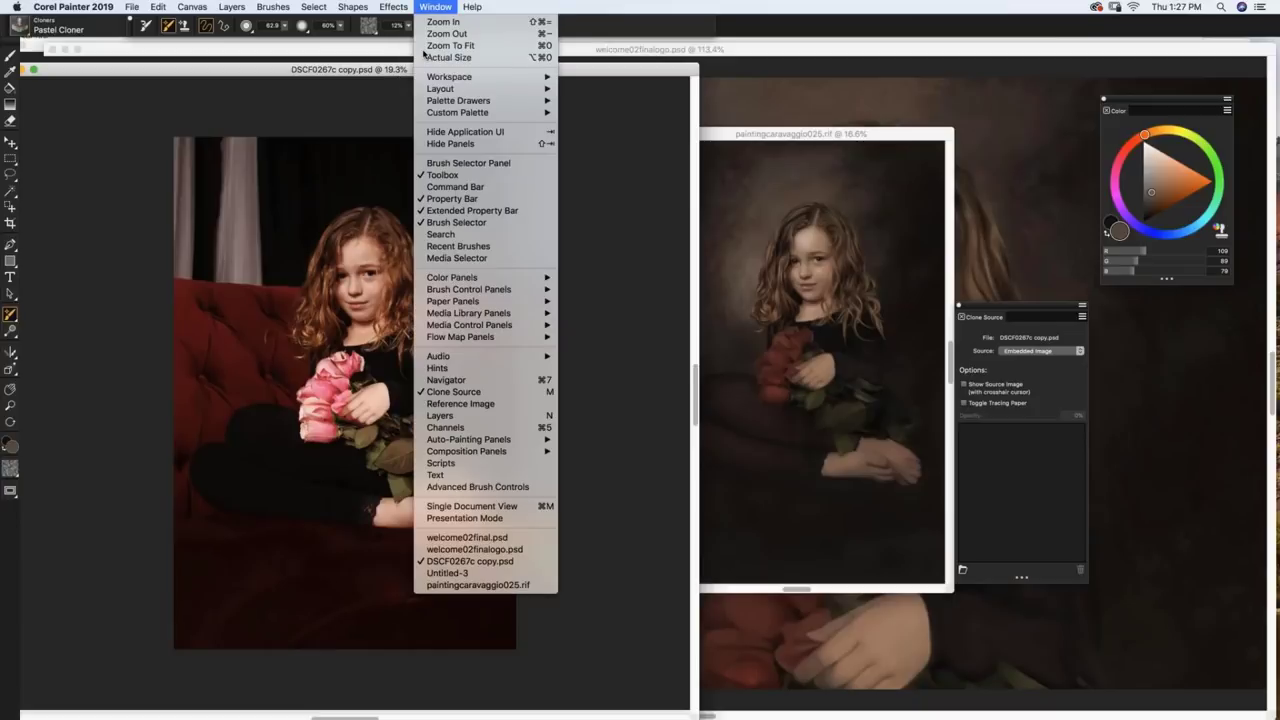
pyautogui.click(470, 574)
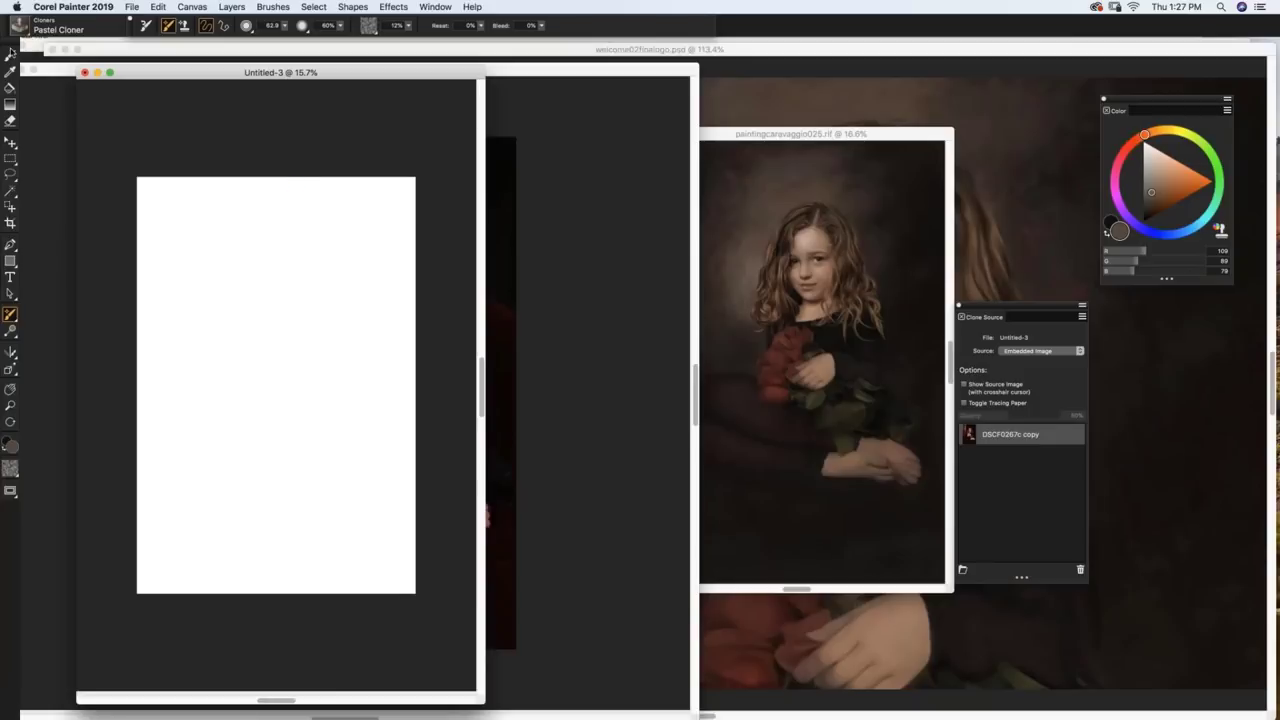
# Step: Select the 01-Texture brush from the ArtistryCorelPainterBrushesXVI category
pyautogui.click(20, 26)
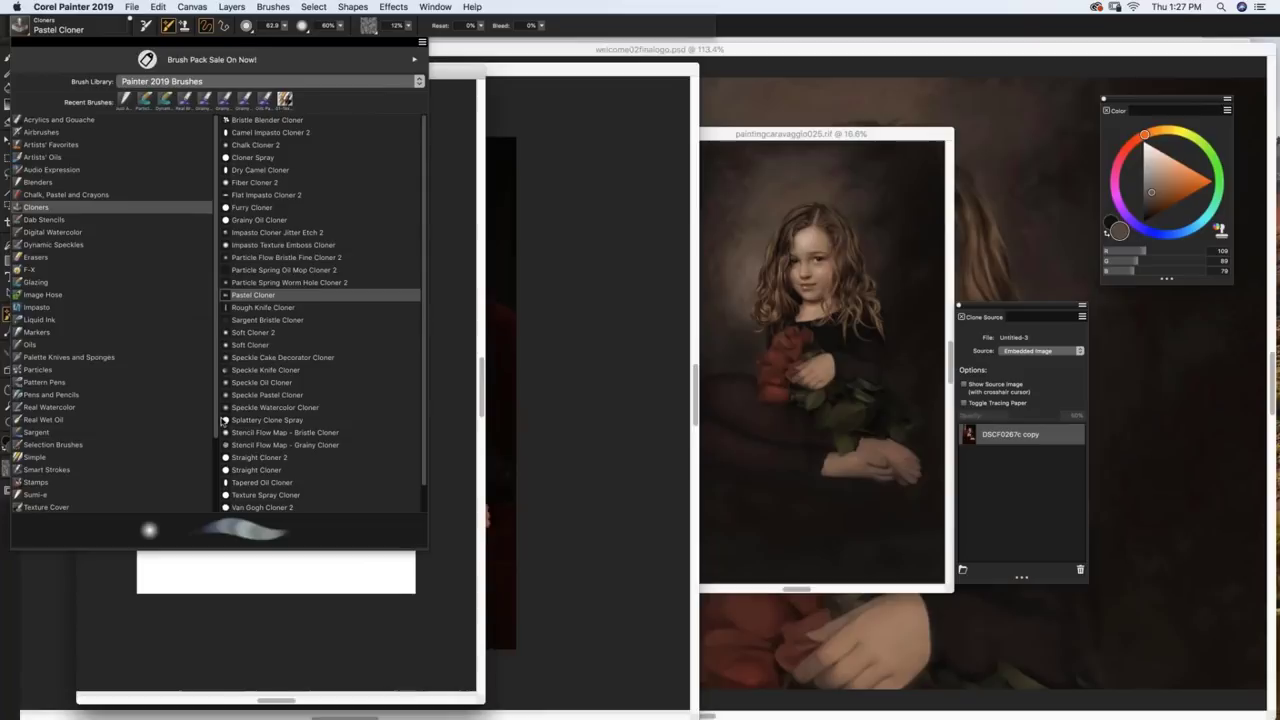
pyautogui.scroll(-4, 178, 460)
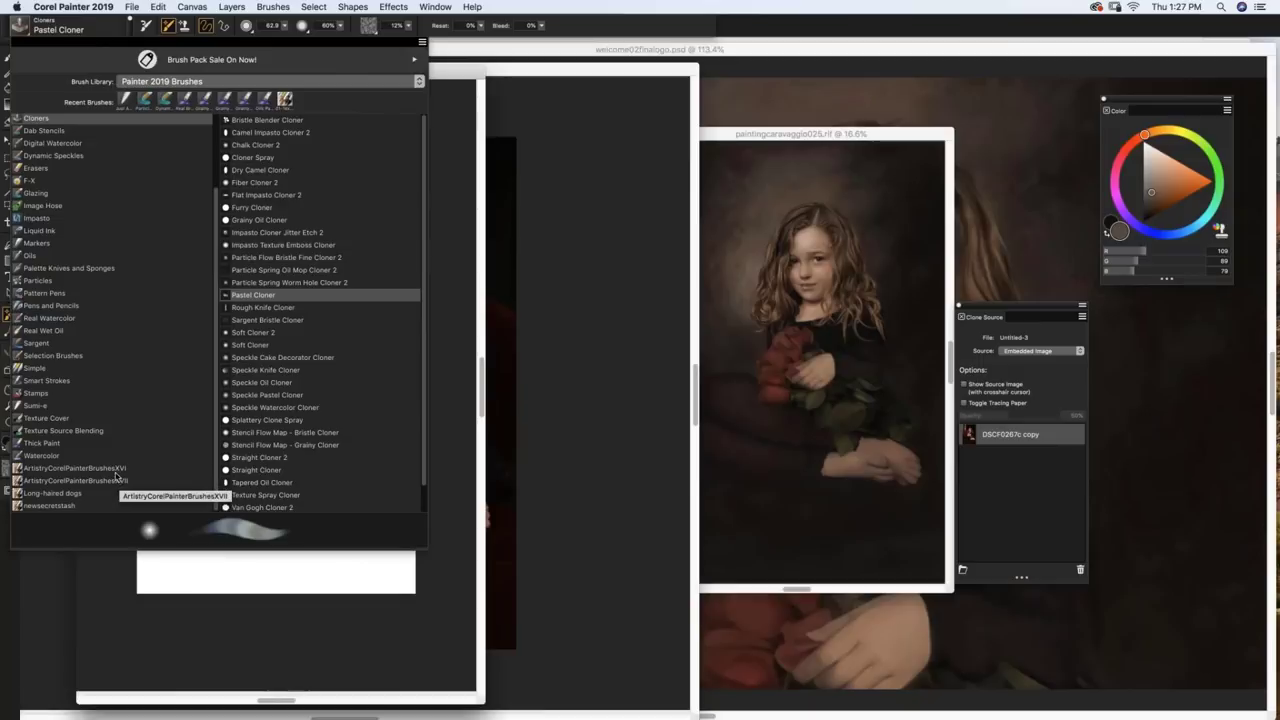
pyautogui.click(120, 469)
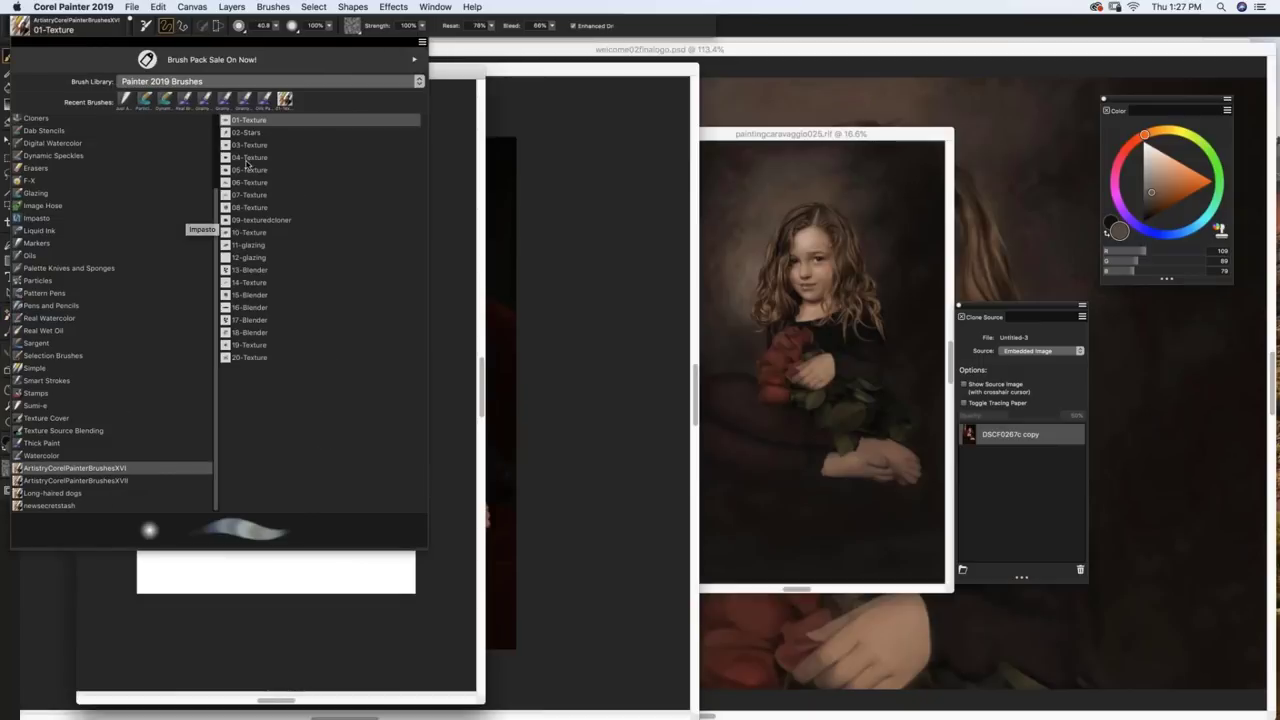
pyautogui.click(260, 121)
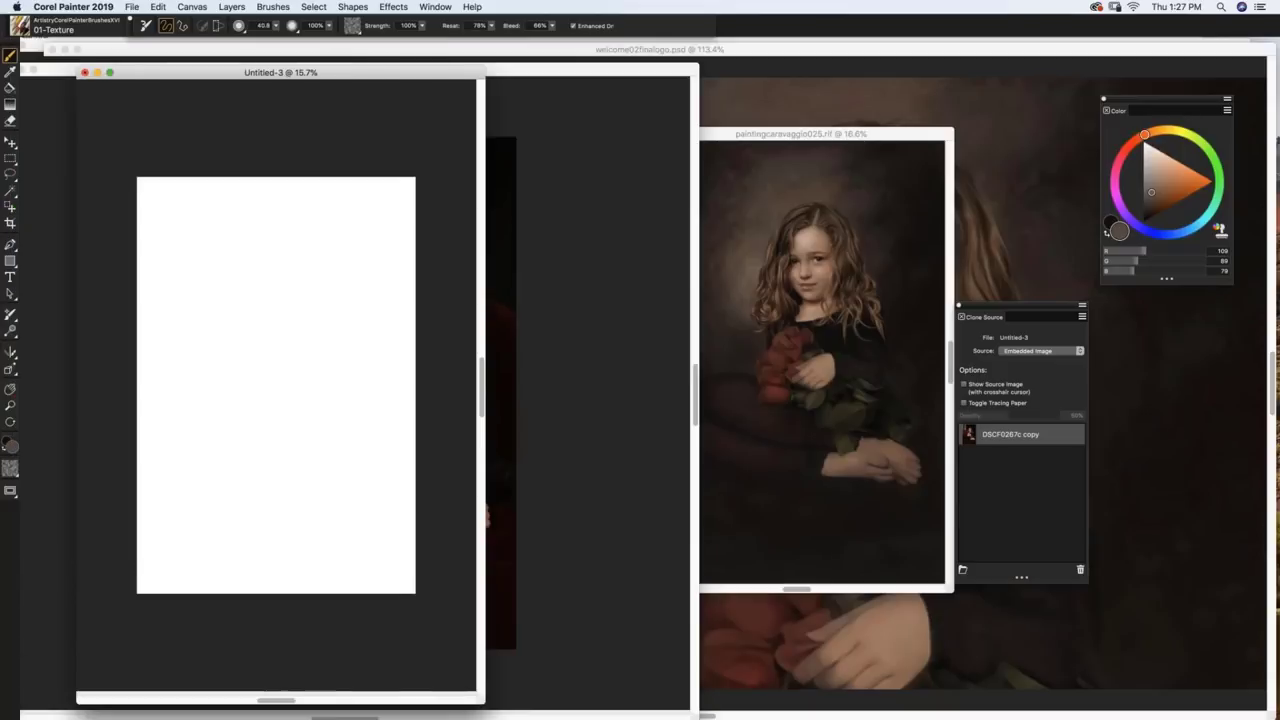
# Step: Fill the Untitled-3 canvas with the current warm brown colour
pyautogui.click(159, 7)
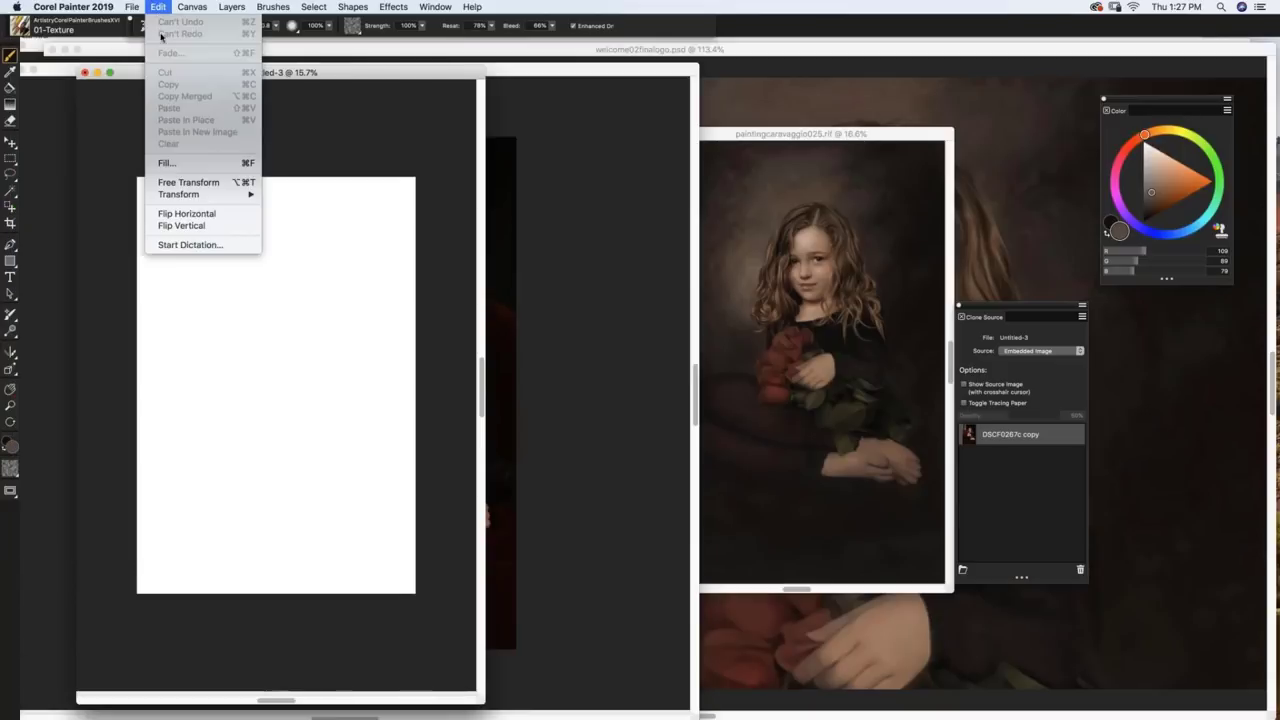
pyautogui.click(175, 190)
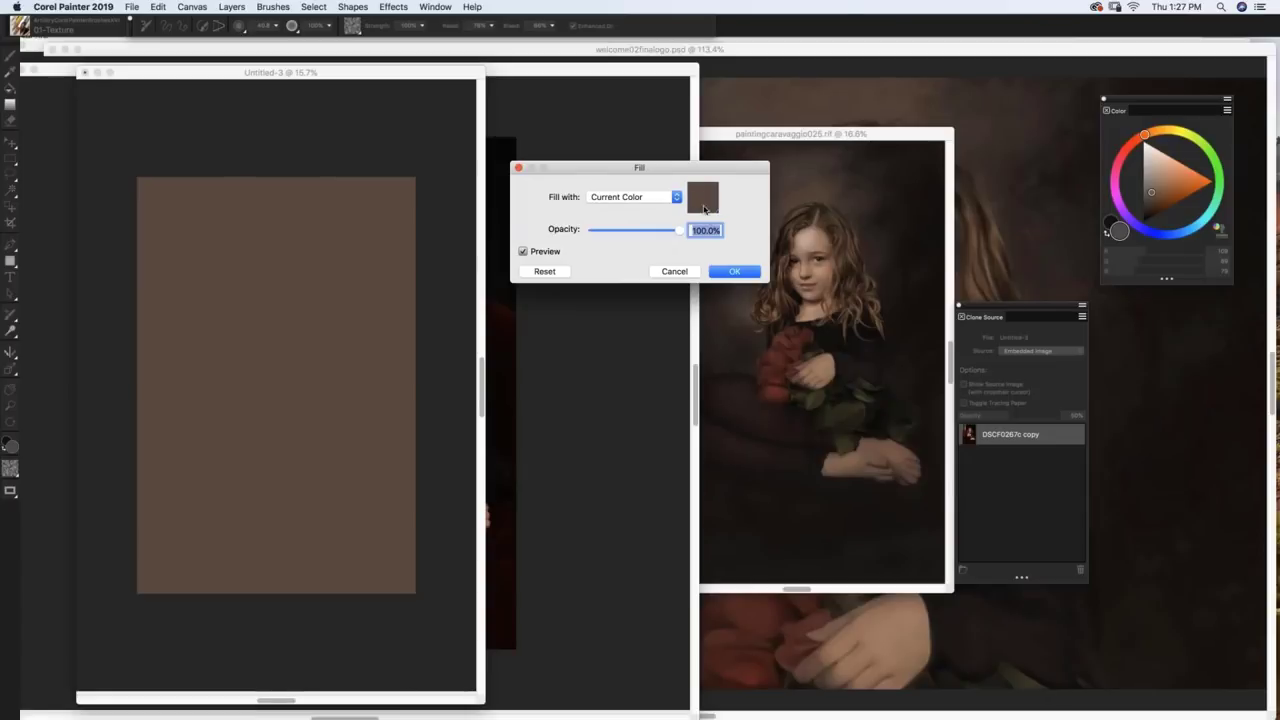
pyautogui.click(735, 273)
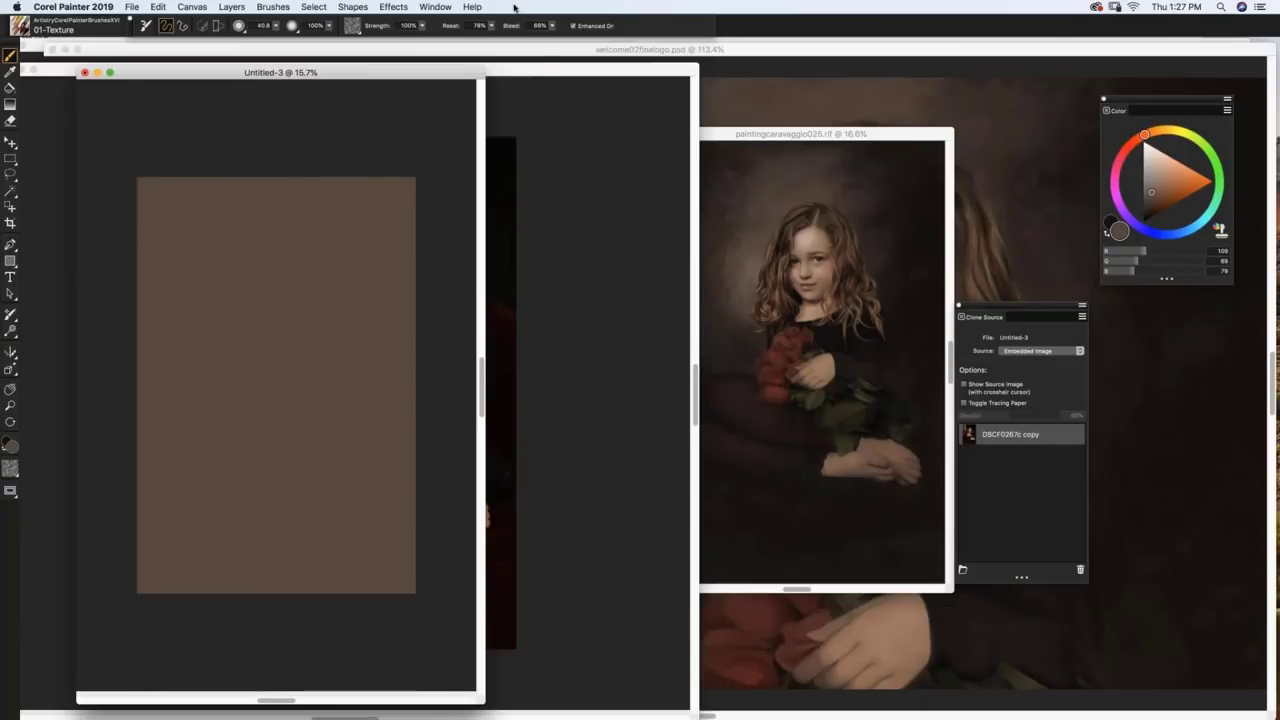
# Step: Hide and restore the interface, then move the Clone Source panel and colour picker beside the canvas
pyautogui.click(436, 7)
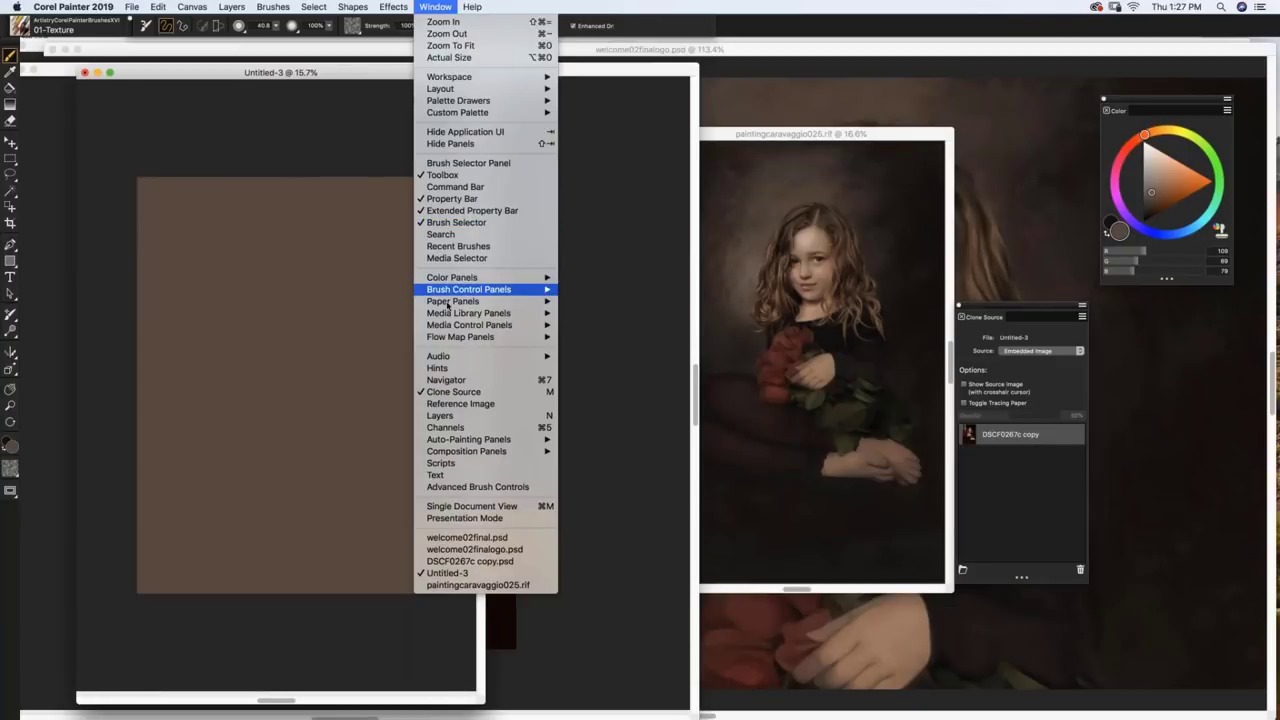
pyautogui.press('Tab')
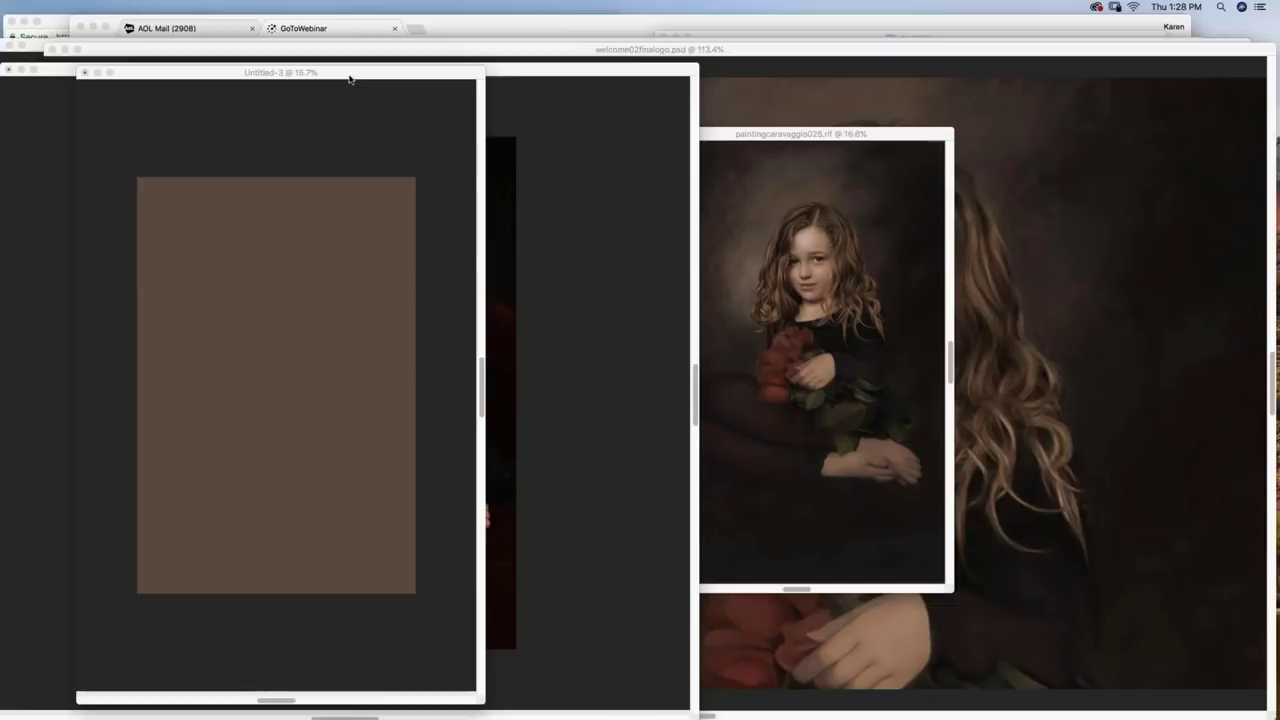
pyautogui.press('Tab')
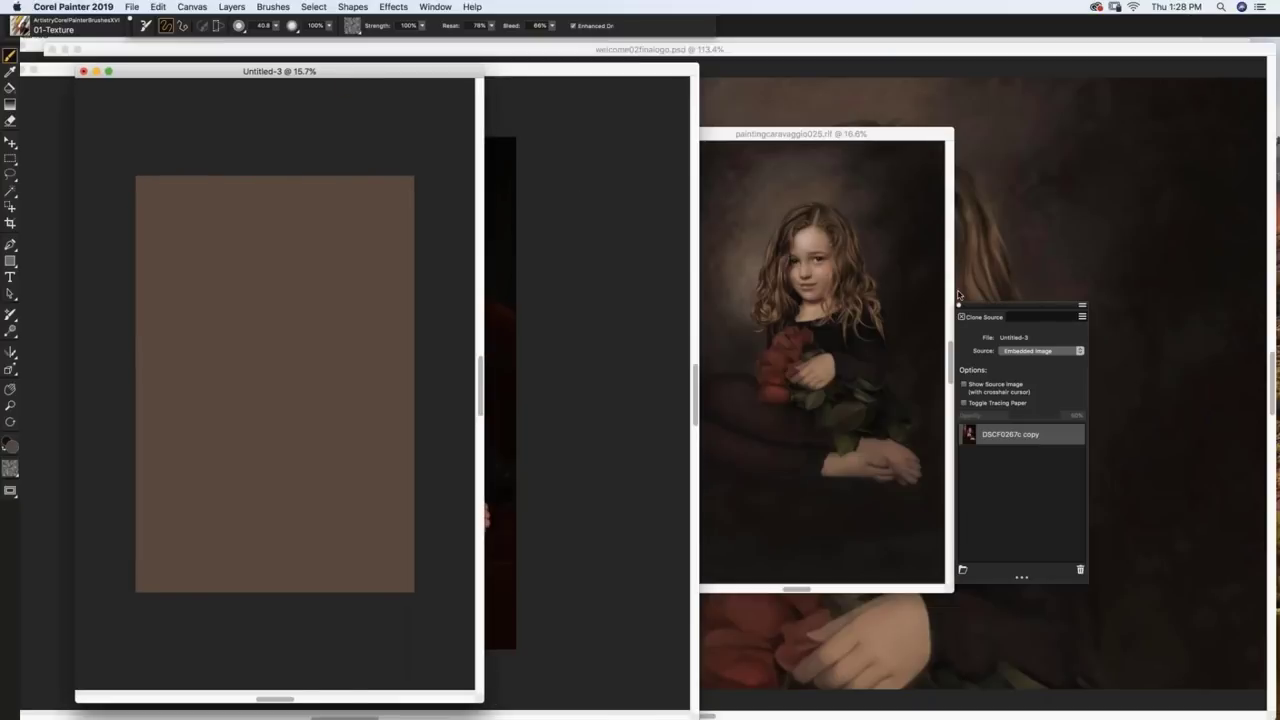
pyautogui.moveTo(976, 311); pyautogui.dragTo(851, 317)
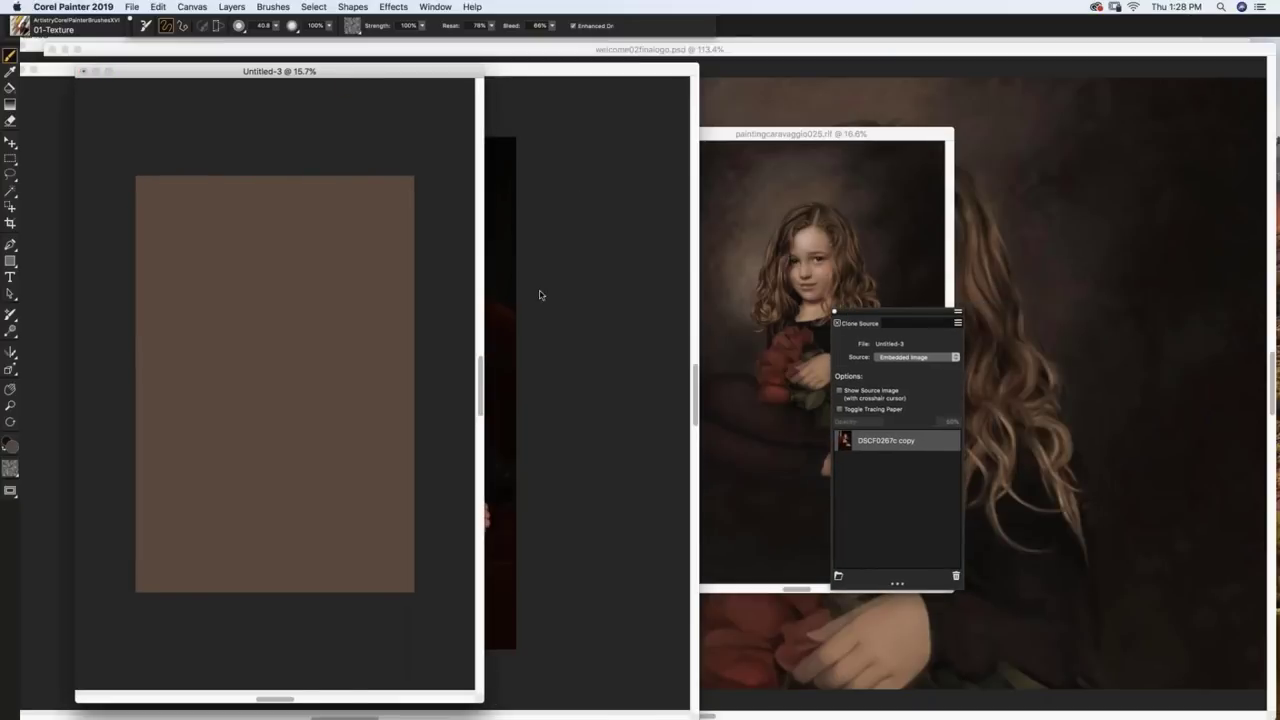
pyautogui.press('super+1')
pyautogui.moveTo(1150, 105); pyautogui.dragTo(720, 138)
# Step: With an enlarged brush, paint a soft light greyish patch and dark brown shading
pyautogui.click(783, 186)
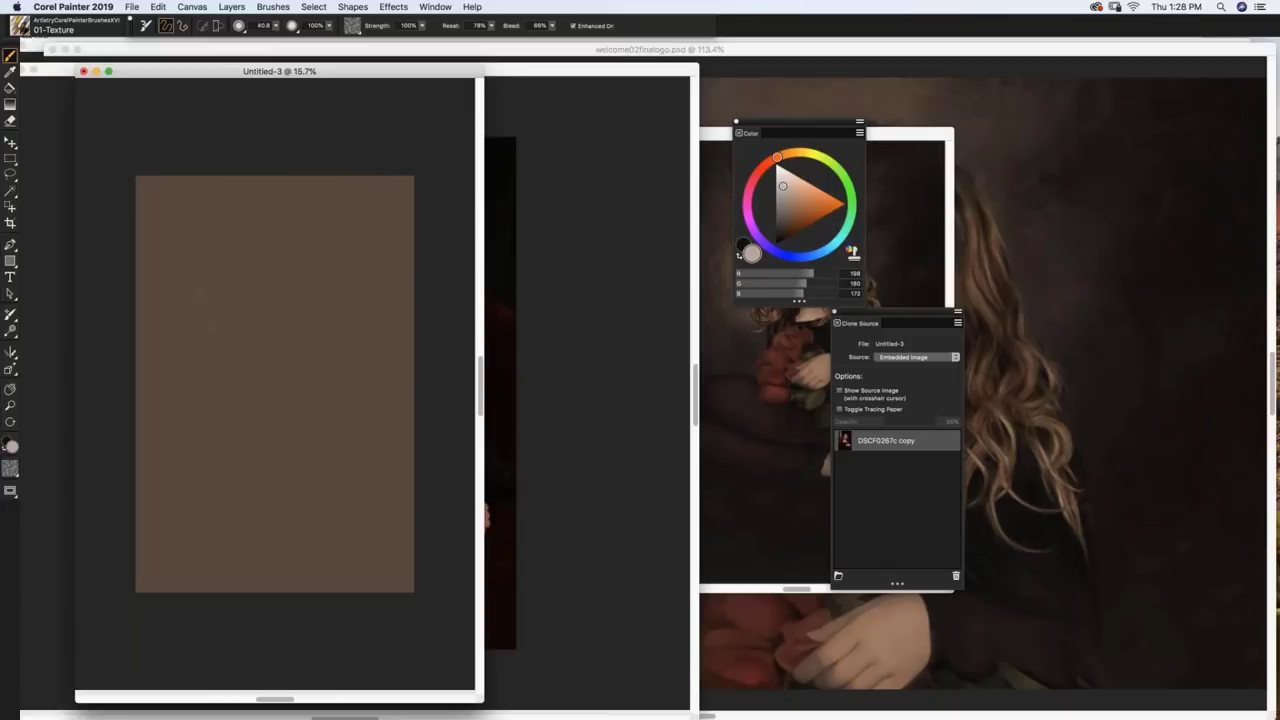
pyautogui.moveTo(217, 268)
pyautogui.mouseDown()
pyautogui.moveTo(233, 395)
pyautogui.moveTo(212, 348)
pyautogui.moveTo(232, 337)
pyautogui.moveTo(240, 390)
pyautogui.moveTo(214, 356)
pyautogui.moveTo(237, 339)
pyautogui.moveTo(237, 437)
pyautogui.mouseUp()
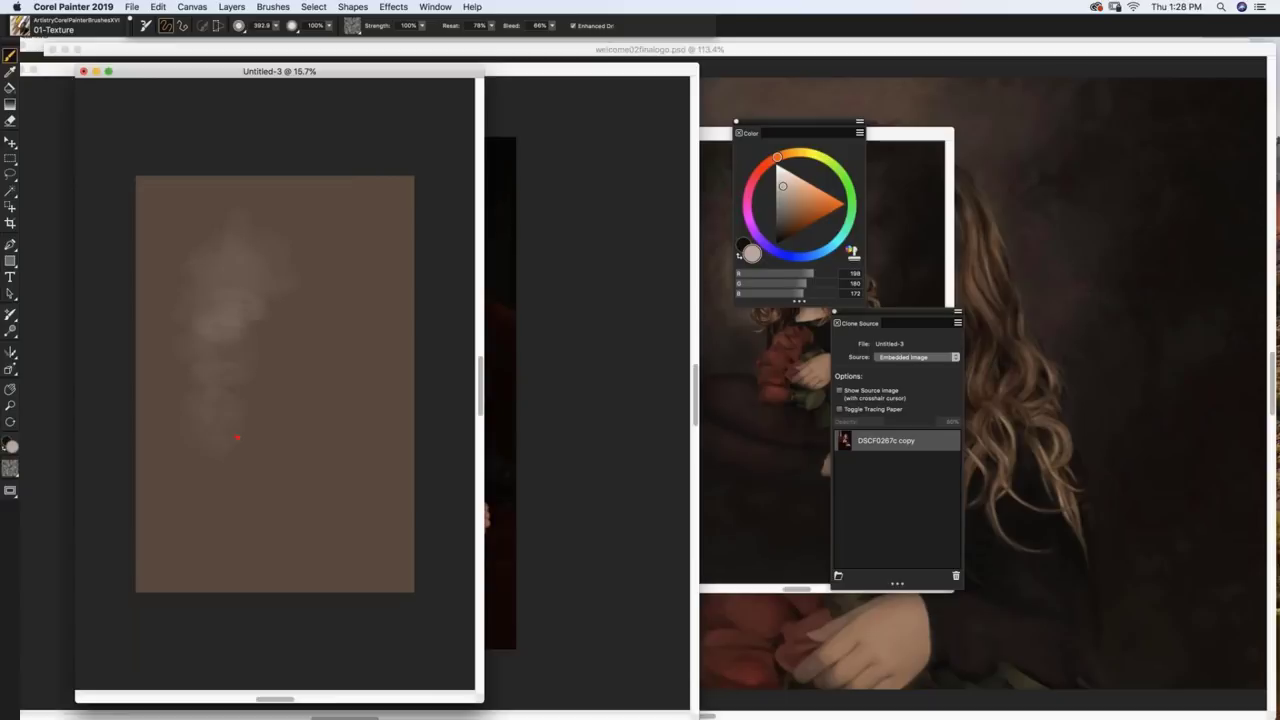
pyautogui.click(787, 237)
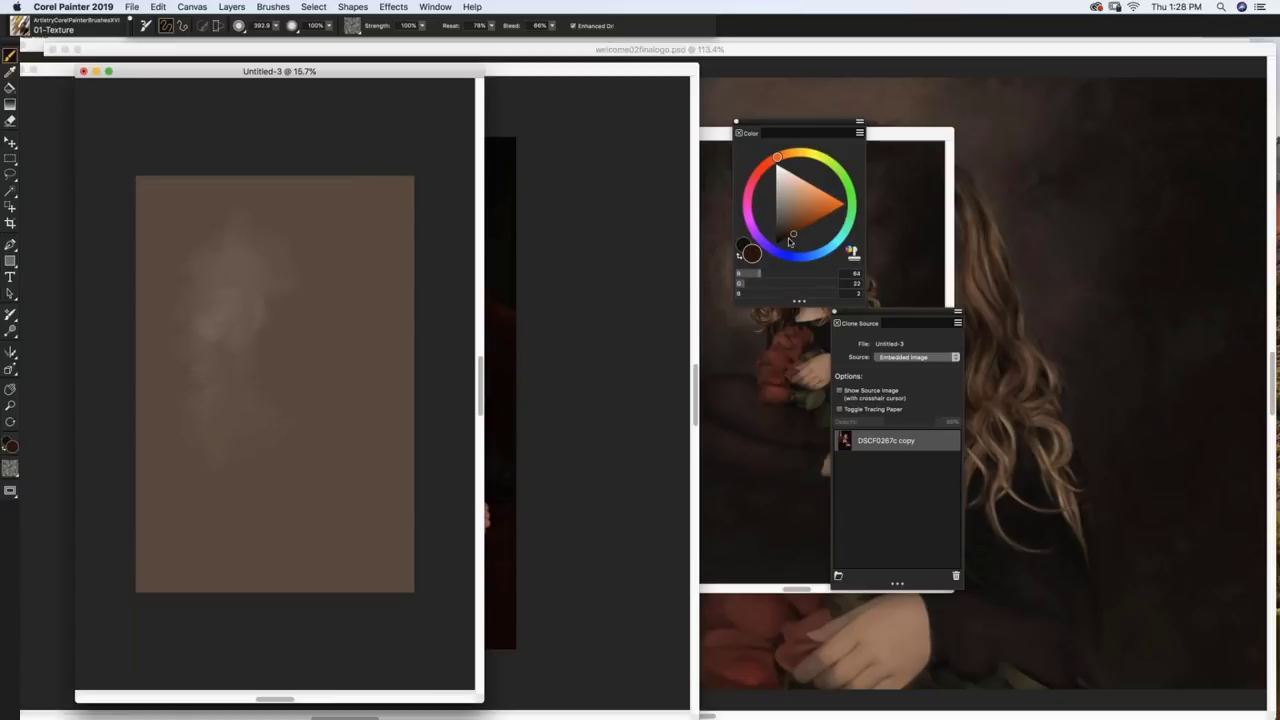
pyautogui.moveTo(365, 305)
pyautogui.mouseDown()
pyautogui.moveTo(337, 371)
pyautogui.moveTo(320, 290)
pyautogui.moveTo(349, 309)
pyautogui.moveTo(317, 246)
pyautogui.mouseUp()
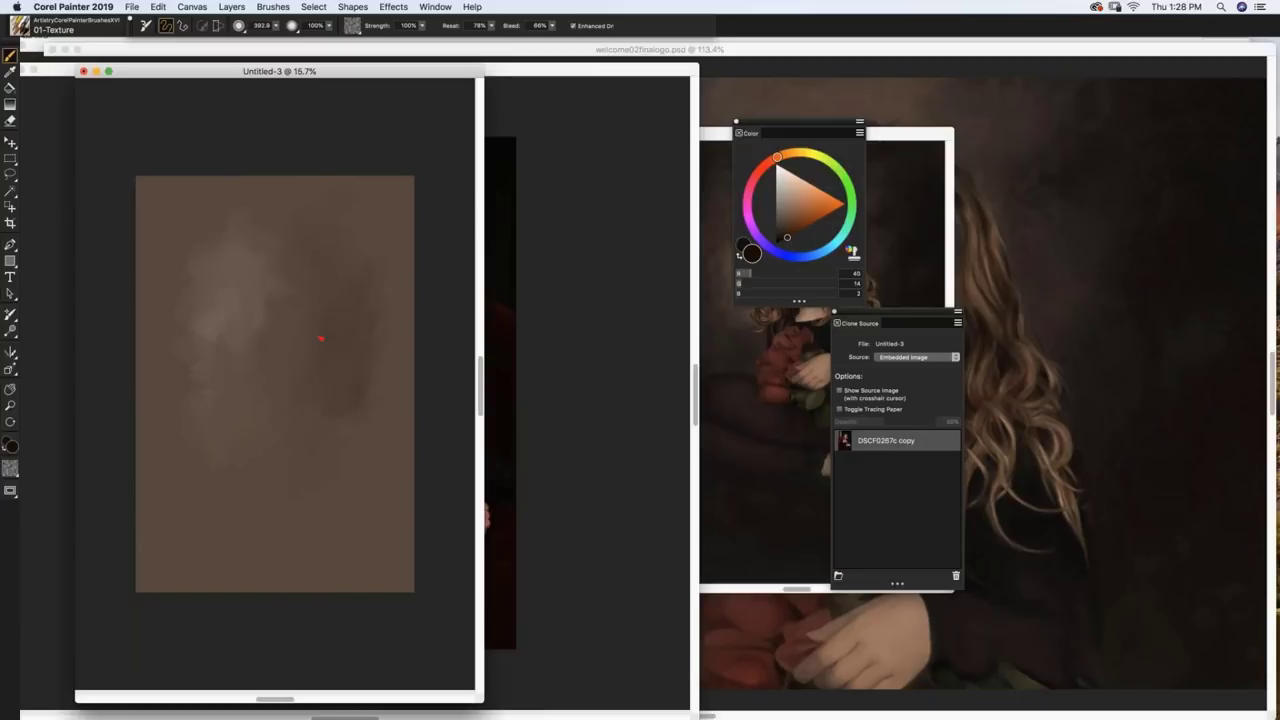
pyautogui.click(786, 238)
pyautogui.moveTo(338, 495); pyautogui.dragTo(327, 470)
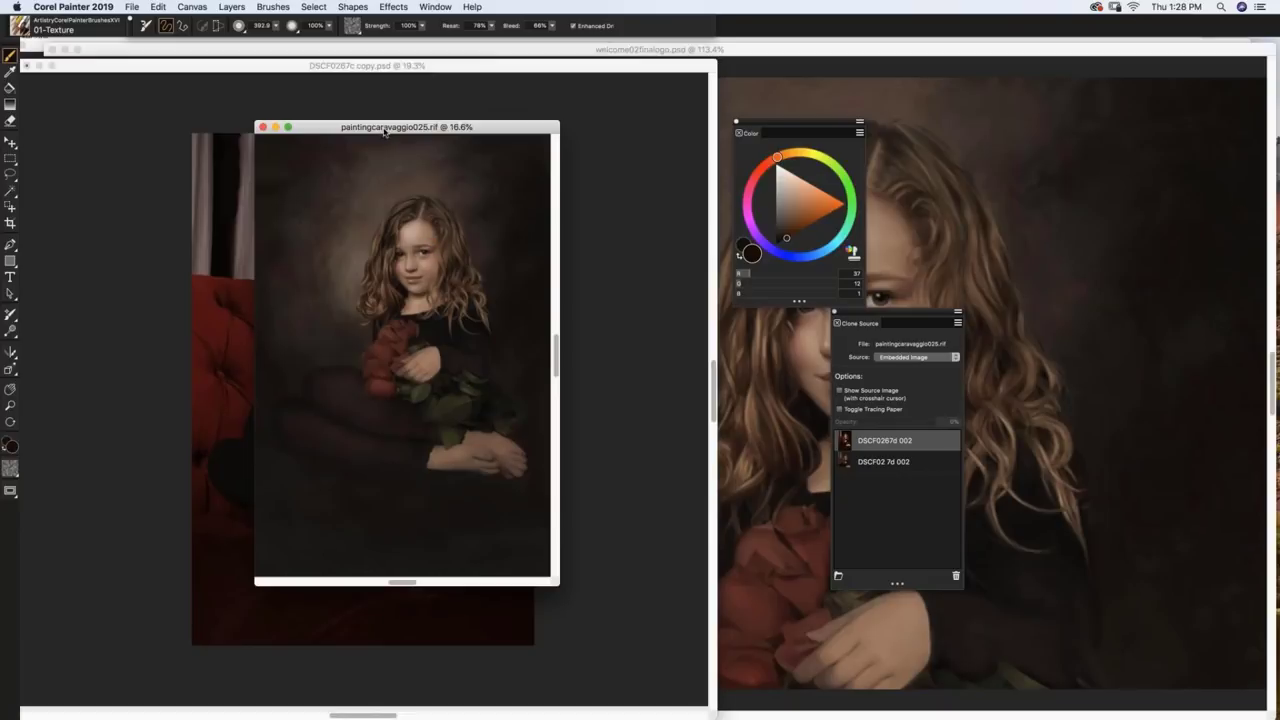
# Step: Move the caravaggio painting aside and bring the DSCF0267c copy photo to the front
pyautogui.moveTo(384, 131); pyautogui.dragTo(627, 103)
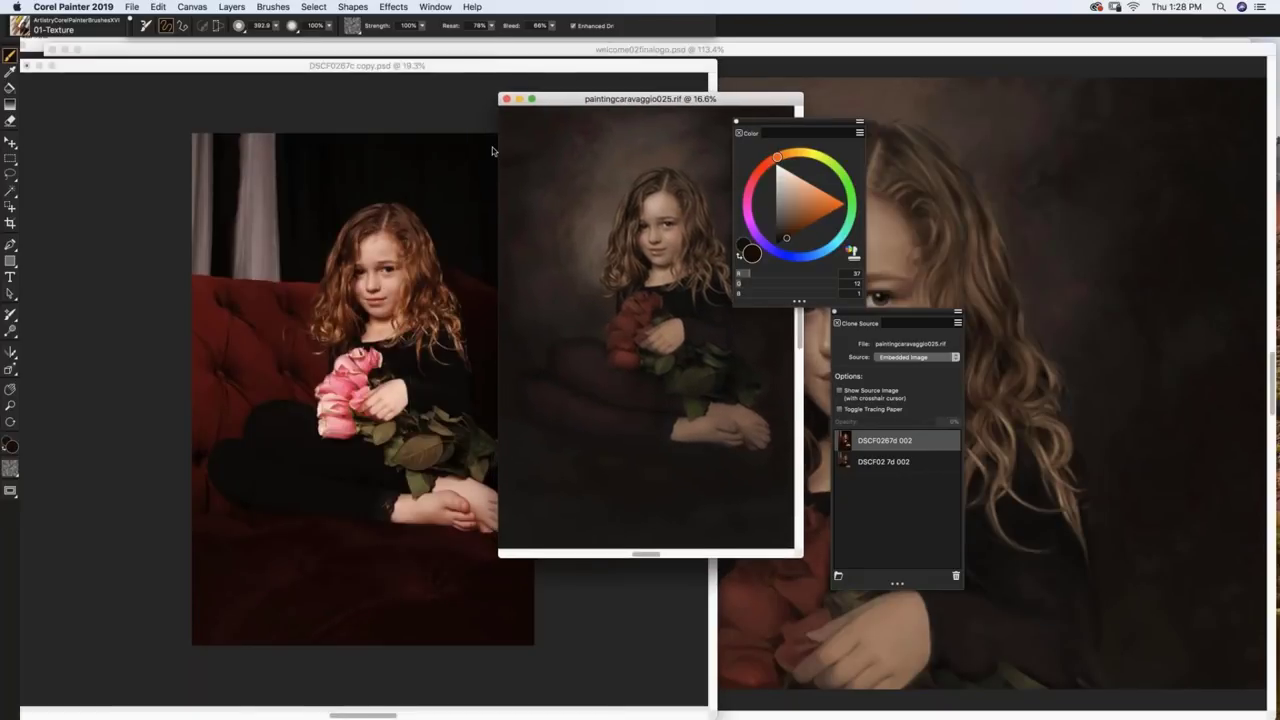
pyautogui.click(20, 28)
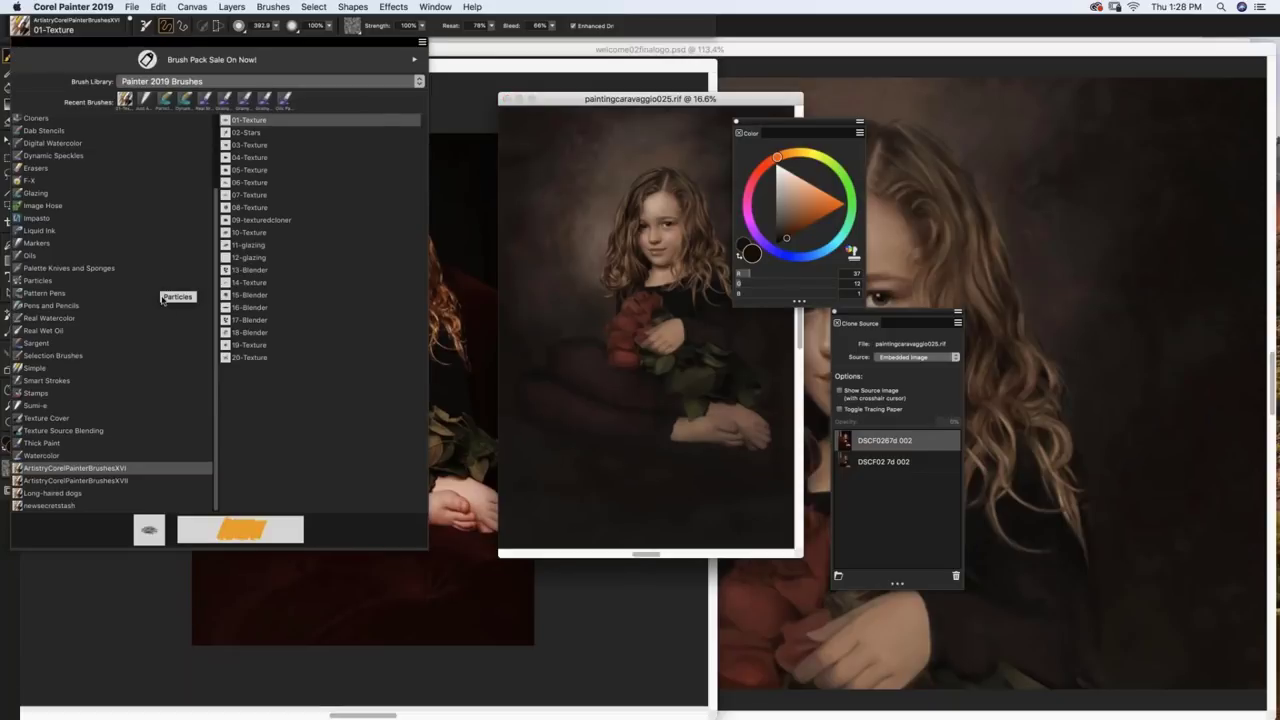
pyautogui.press('Escape')
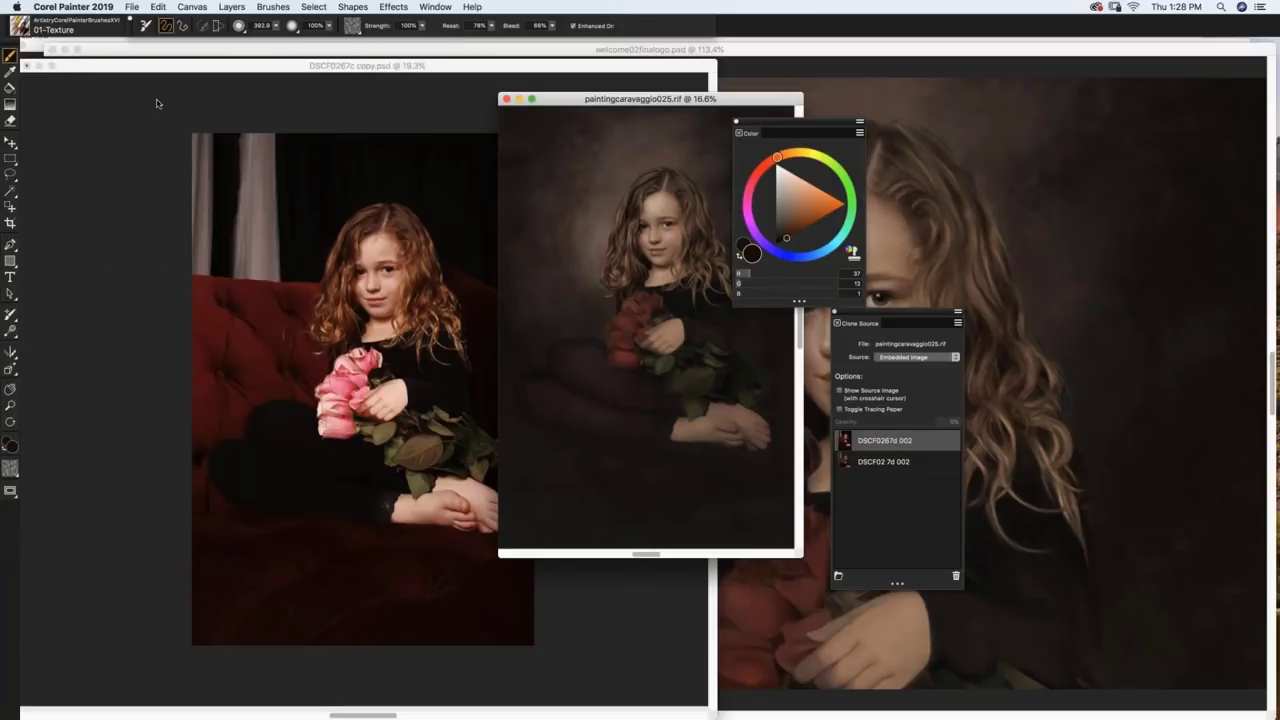
pyautogui.click(112, 82)
# Step: Load the Painter 2015 Brushes library and open its Cloners category
pyautogui.click(20, 28)
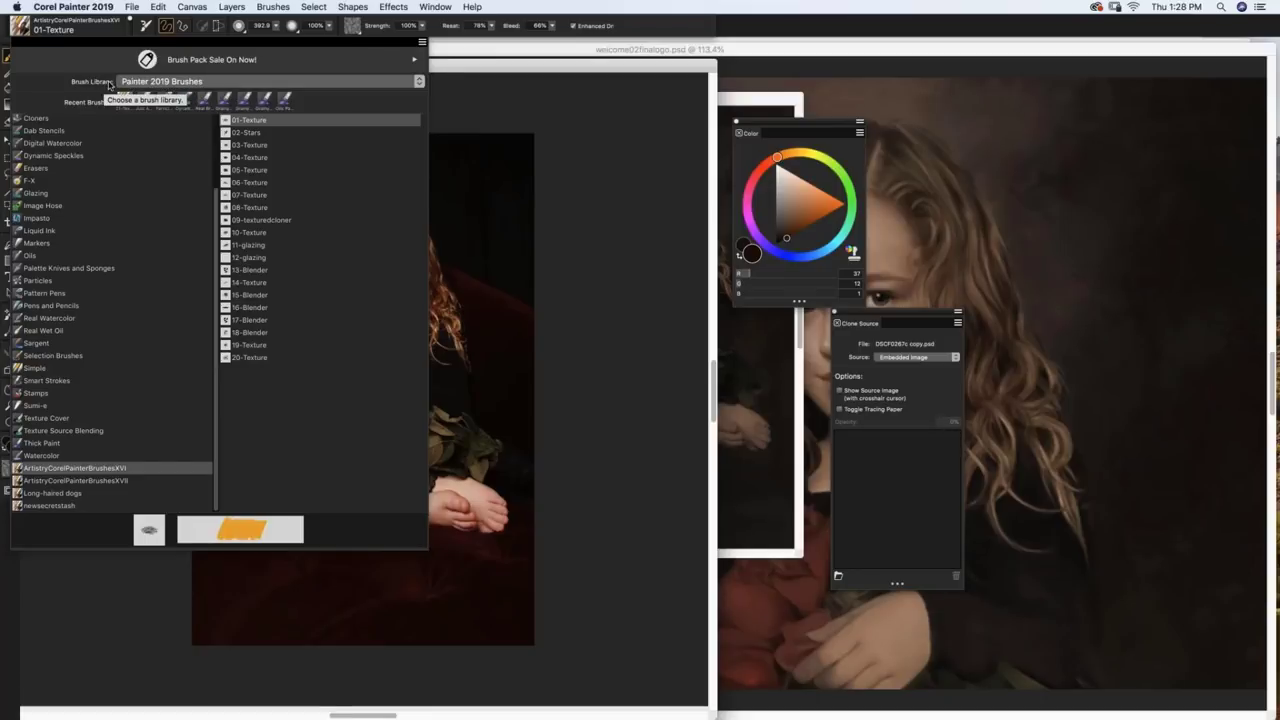
pyautogui.click(258, 82)
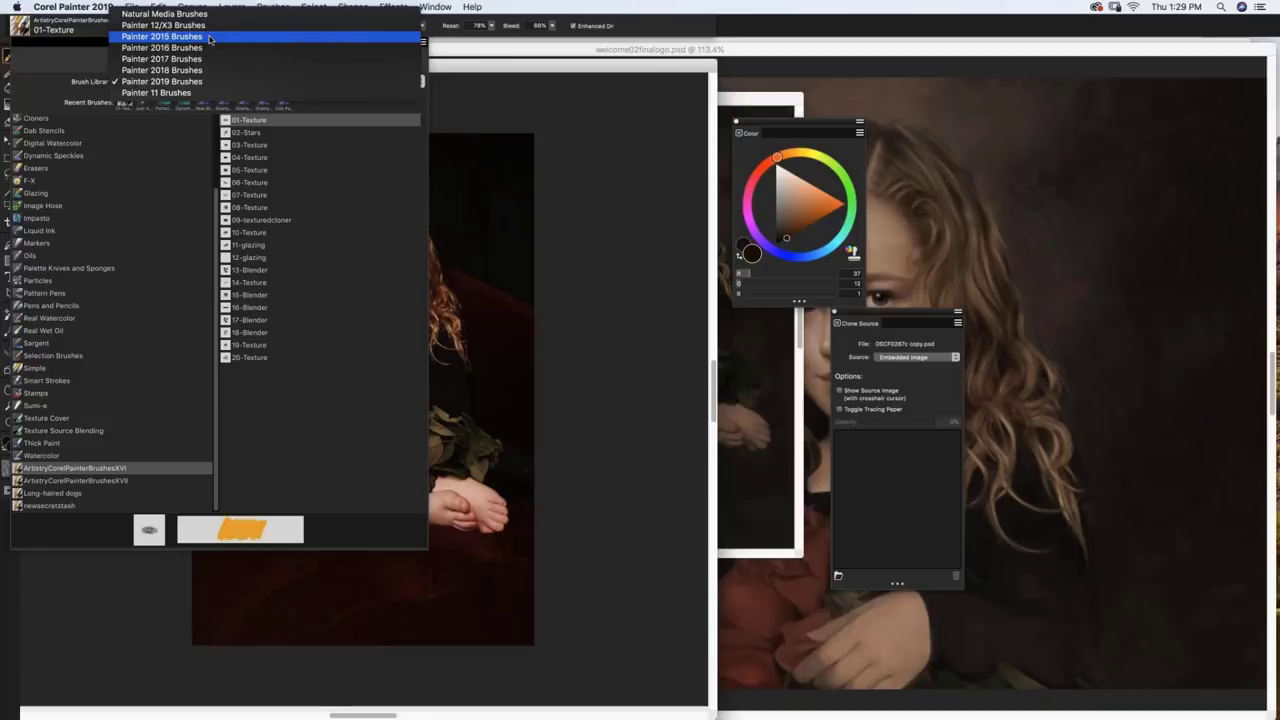
pyautogui.click(211, 37)
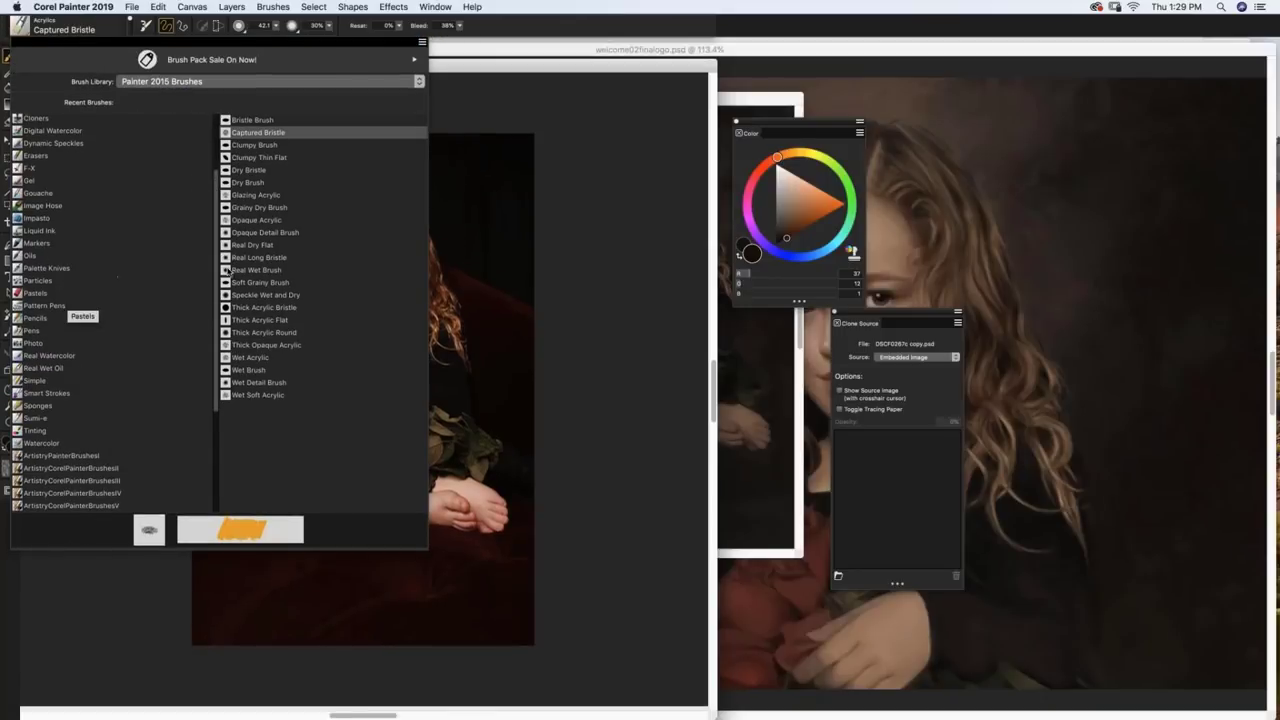
pyautogui.scroll(3, 120, 240)
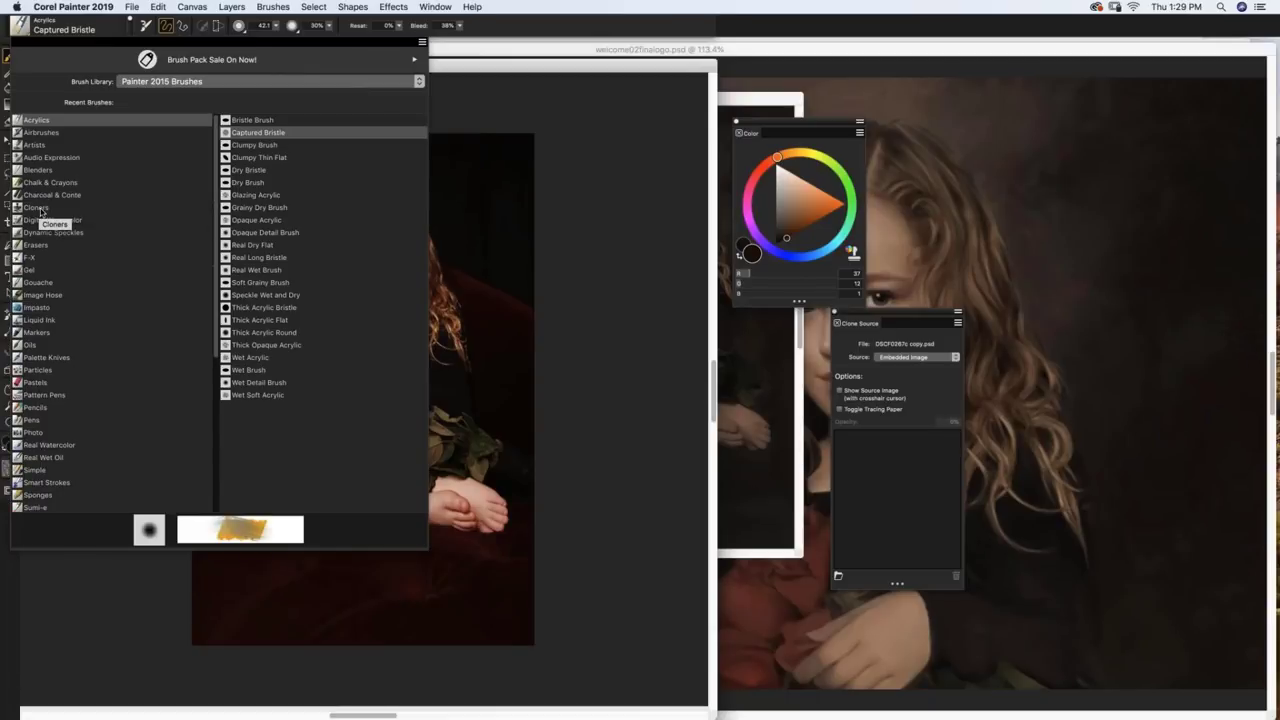
pyautogui.click(37, 207)
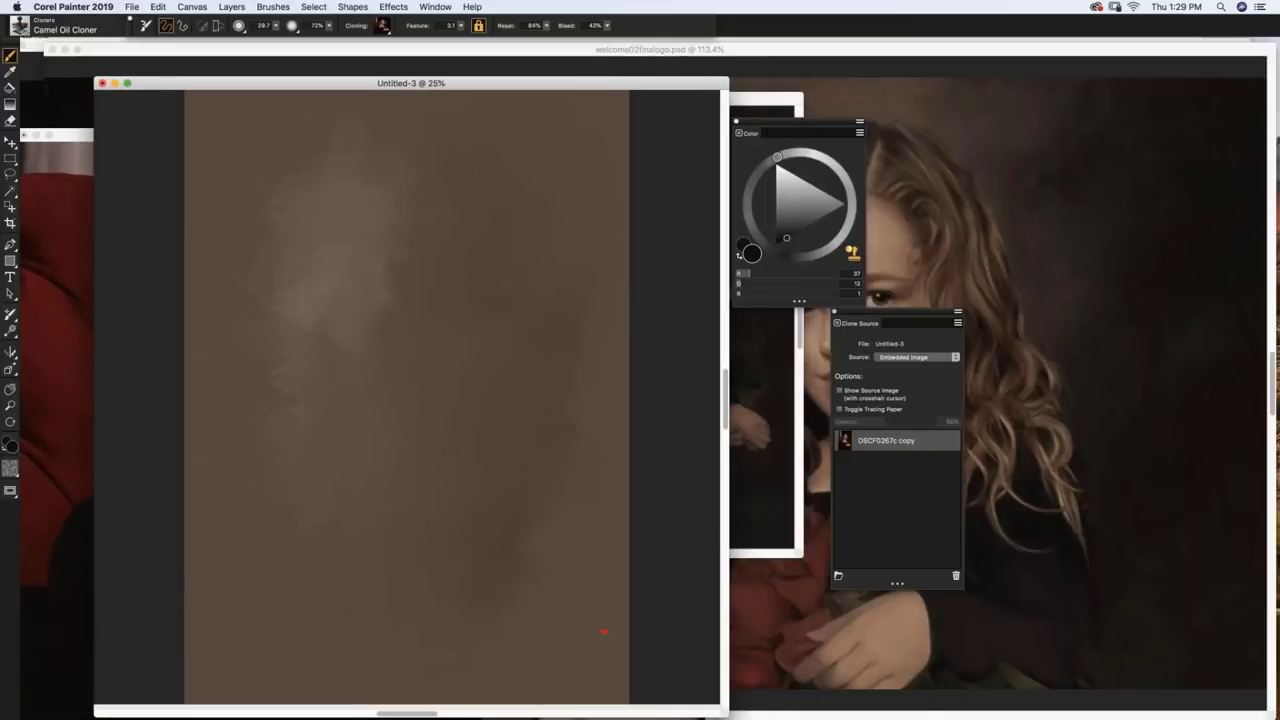
# Step: Show tracing paper and clone the girl's auburn hair onto the canvas
pyautogui.press('super+t')
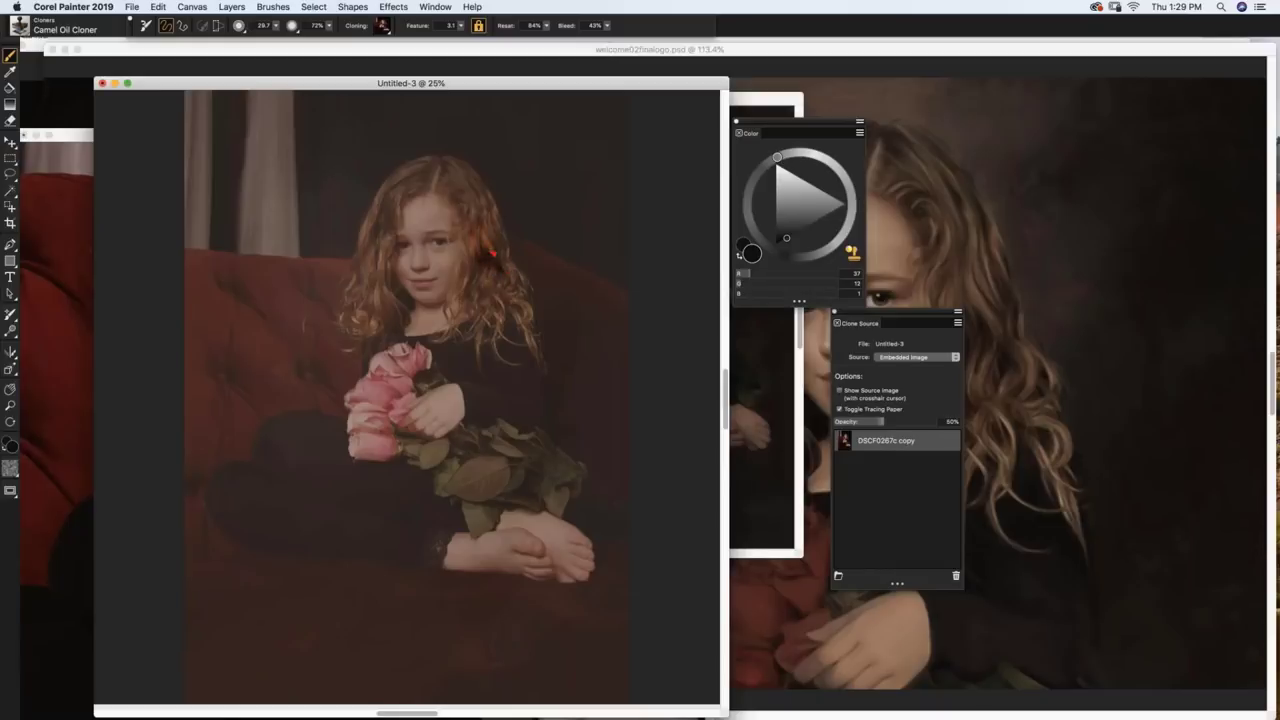
pyautogui.moveTo(478, 275); pyautogui.dragTo(496, 274)
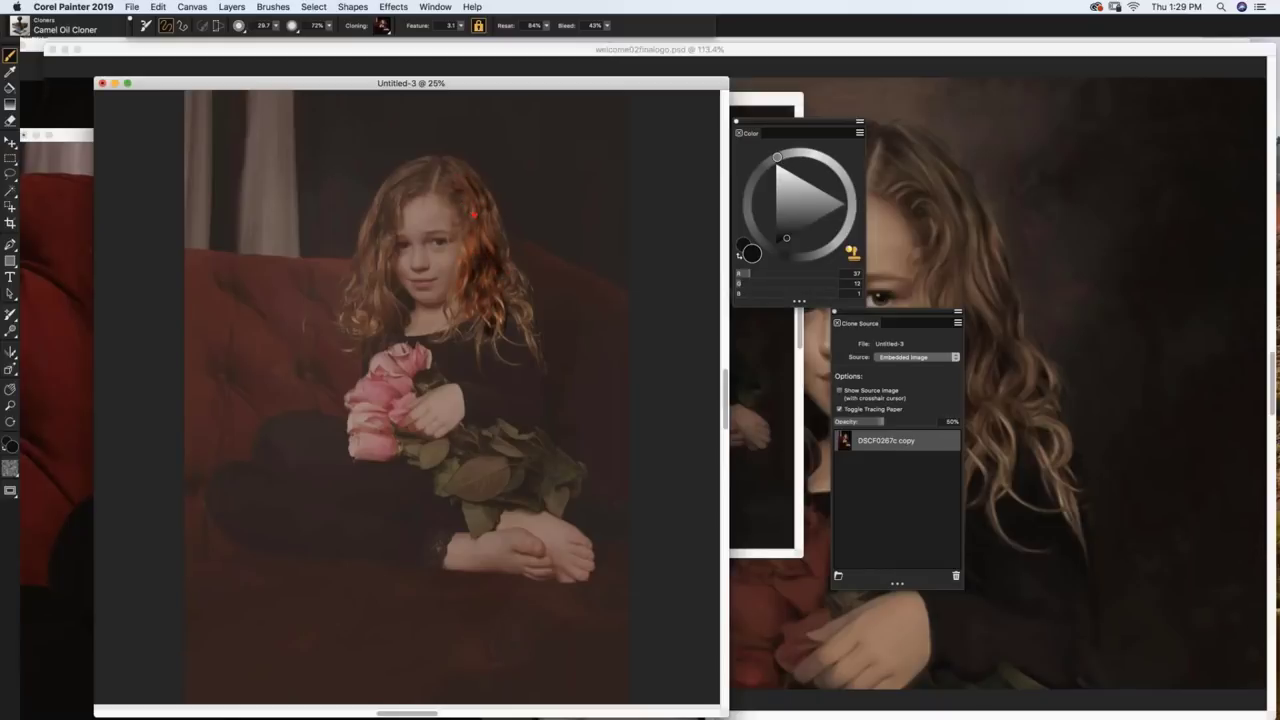
pyautogui.moveTo(411, 187); pyautogui.dragTo(397, 188)
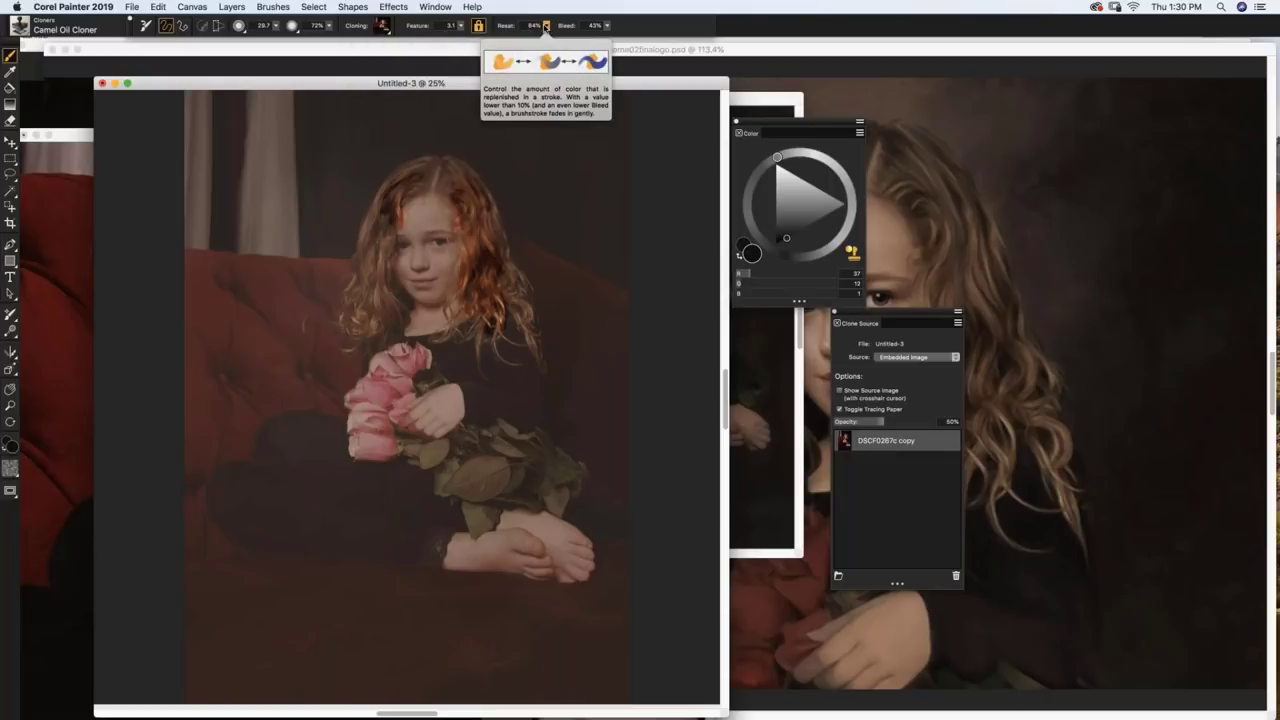
# Step: Lower resaturation to 44%, enlarge the brush to about 110, and paint the girl's top and arm
pyautogui.click(546, 27)
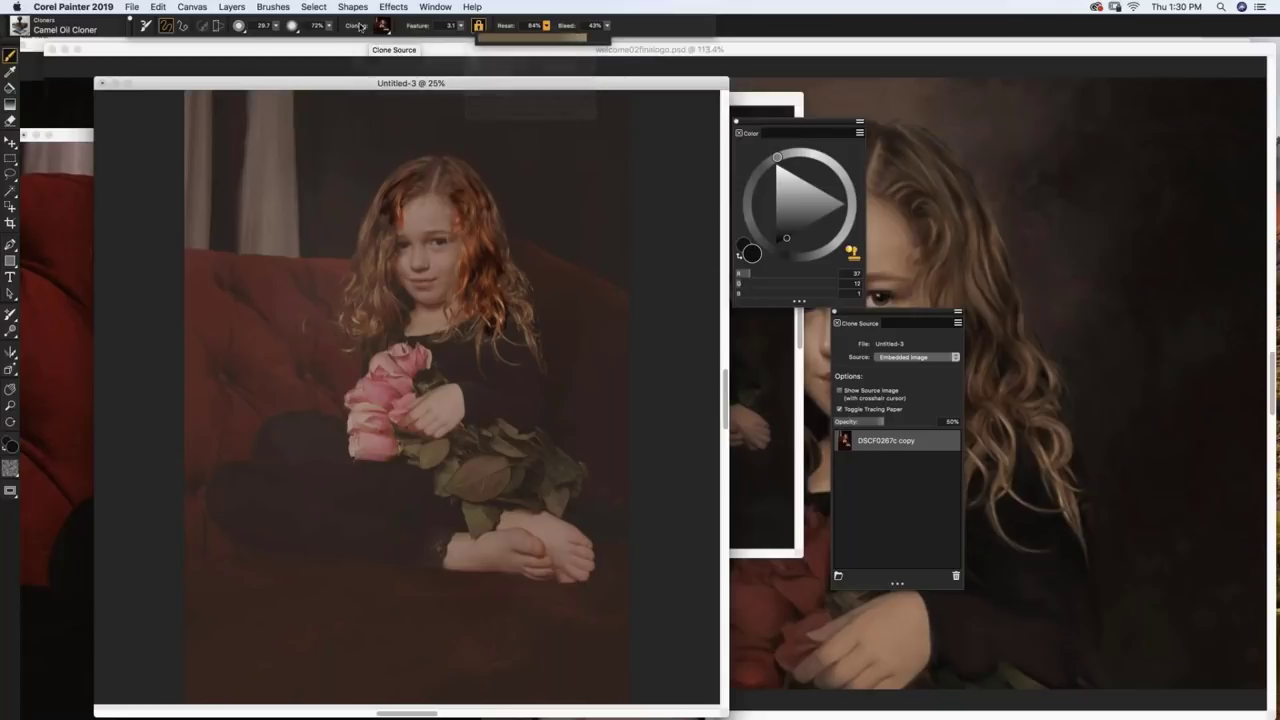
pyautogui.click(565, 40)
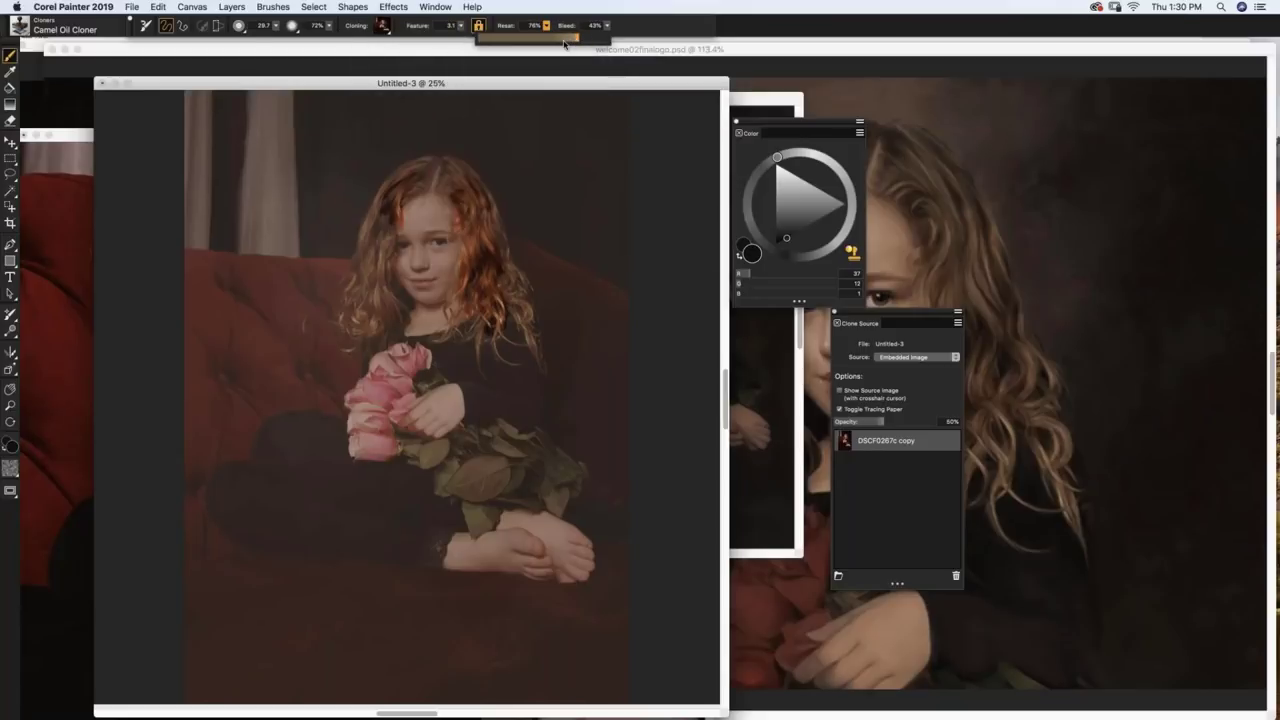
pyautogui.moveTo(565, 42); pyautogui.dragTo(536, 42)
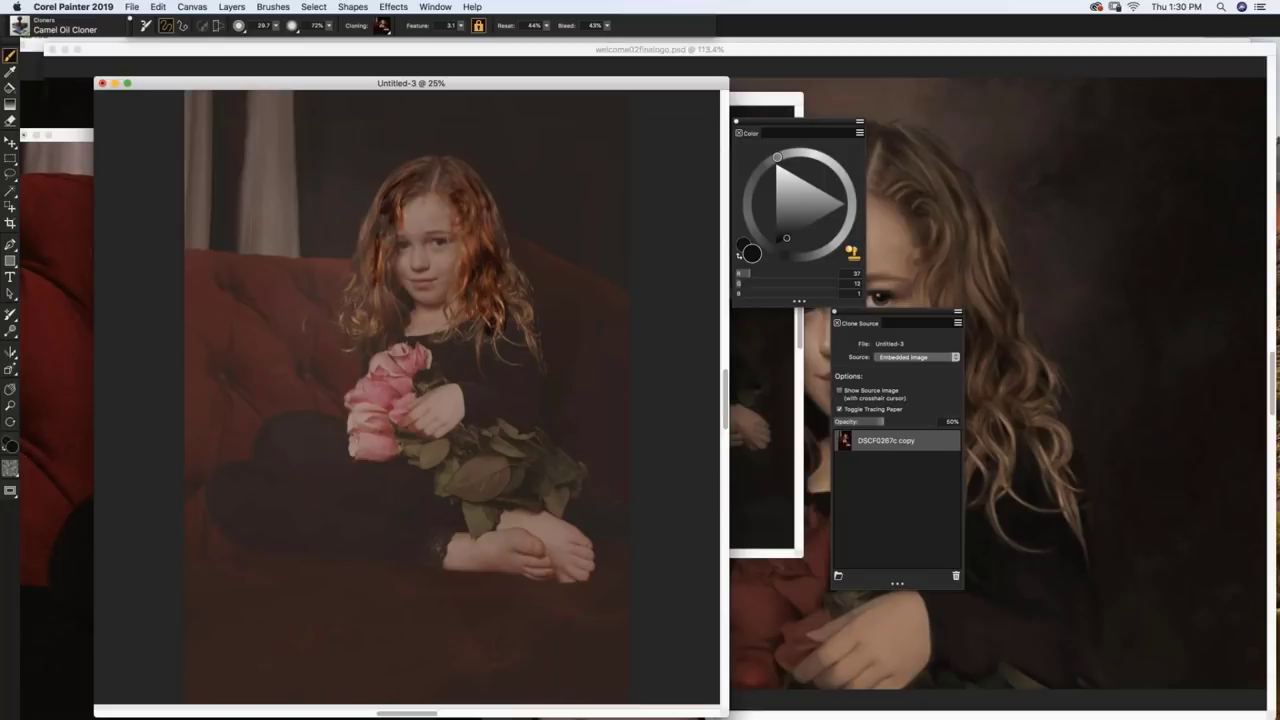
pyautogui.moveTo(372, 262); pyautogui.dragTo(392, 262)
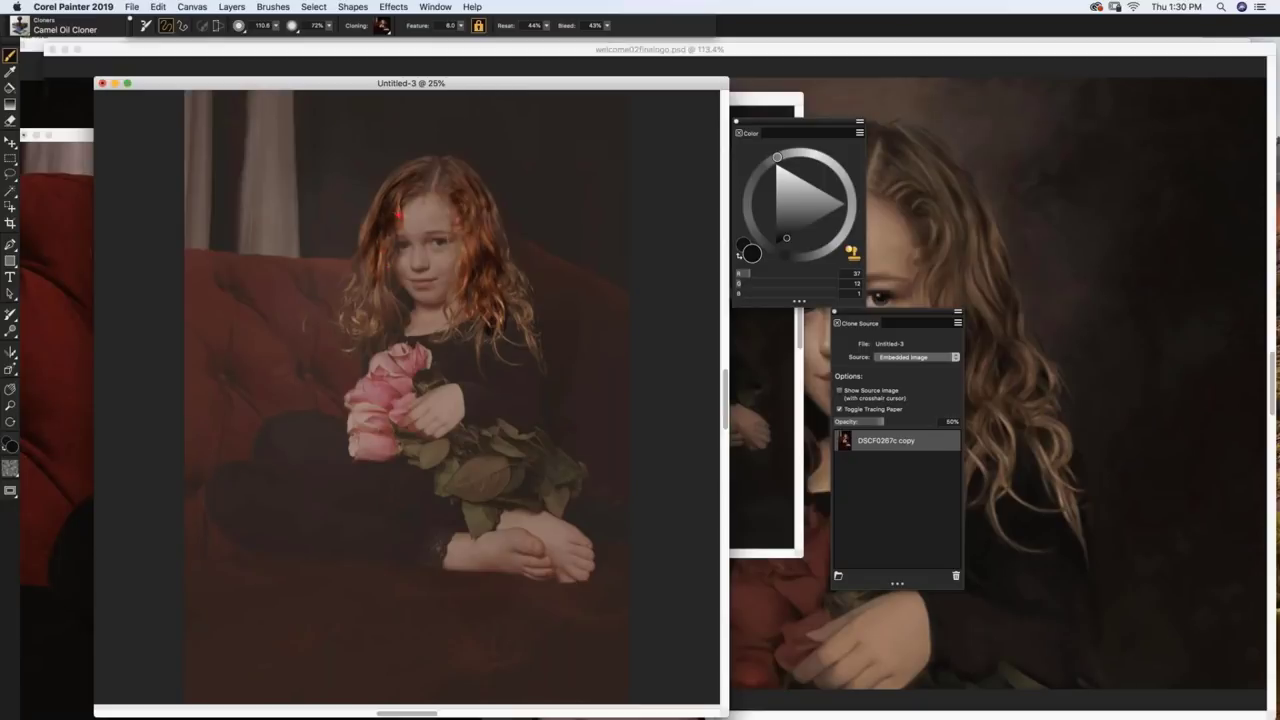
pyautogui.moveTo(506, 350)
pyautogui.mouseDown()
pyautogui.moveTo(506, 390)
pyautogui.moveTo(470, 393)
pyautogui.moveTo(450, 358)
pyautogui.moveTo(479, 330)
pyautogui.moveTo(548, 400)
pyautogui.mouseUp()
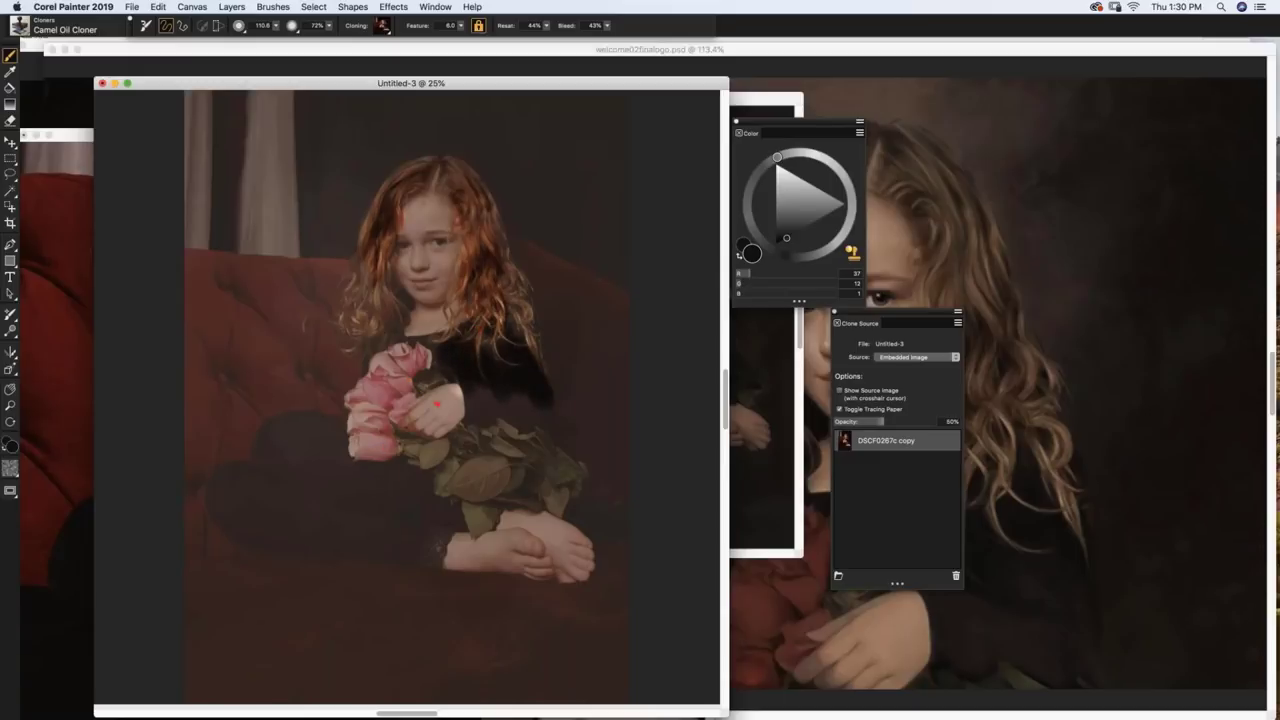
# Step: Toggle tracing paper to check the strokes, then repaint the girl's face and neck
pyautogui.press('super+t')
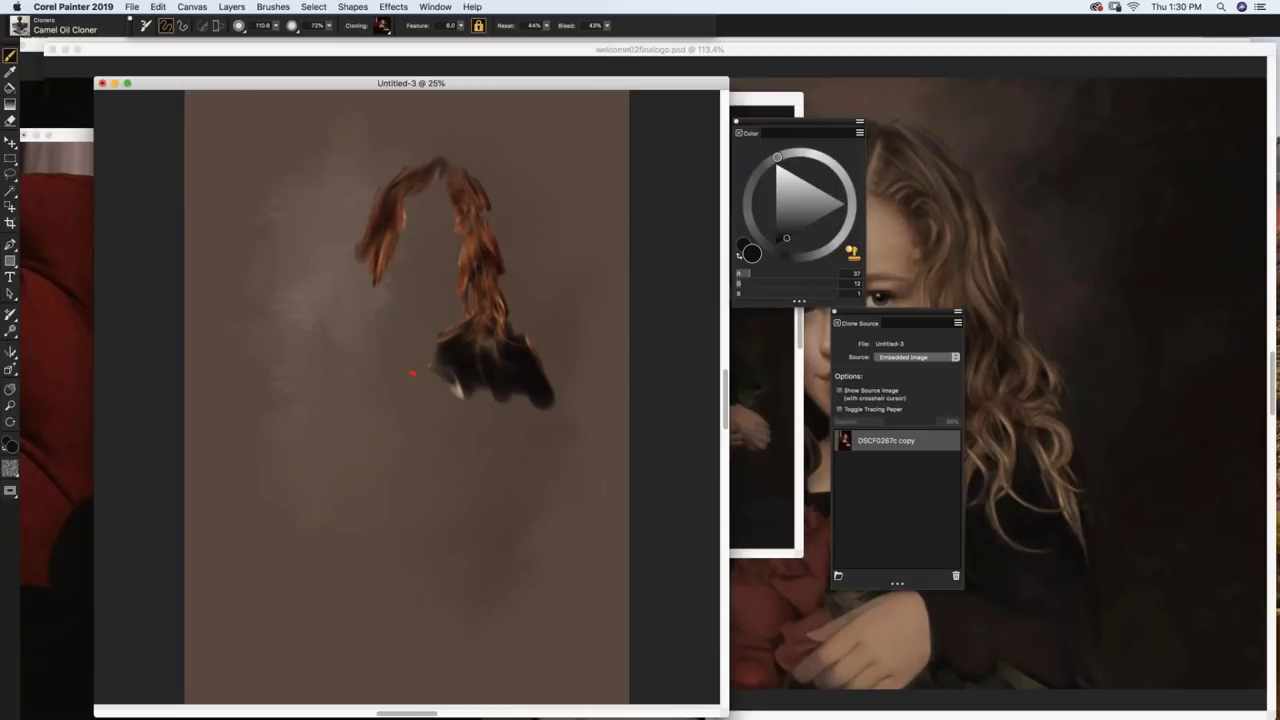
pyautogui.press('super+t')
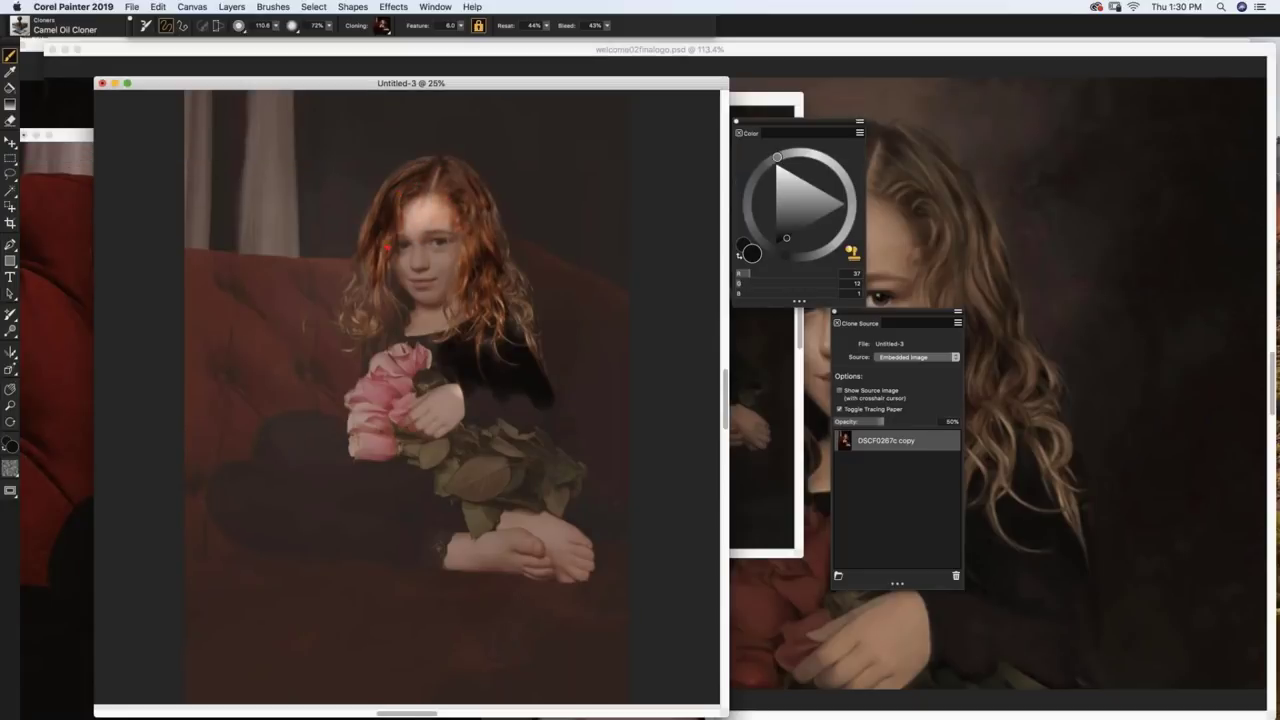
pyautogui.press('super+t')
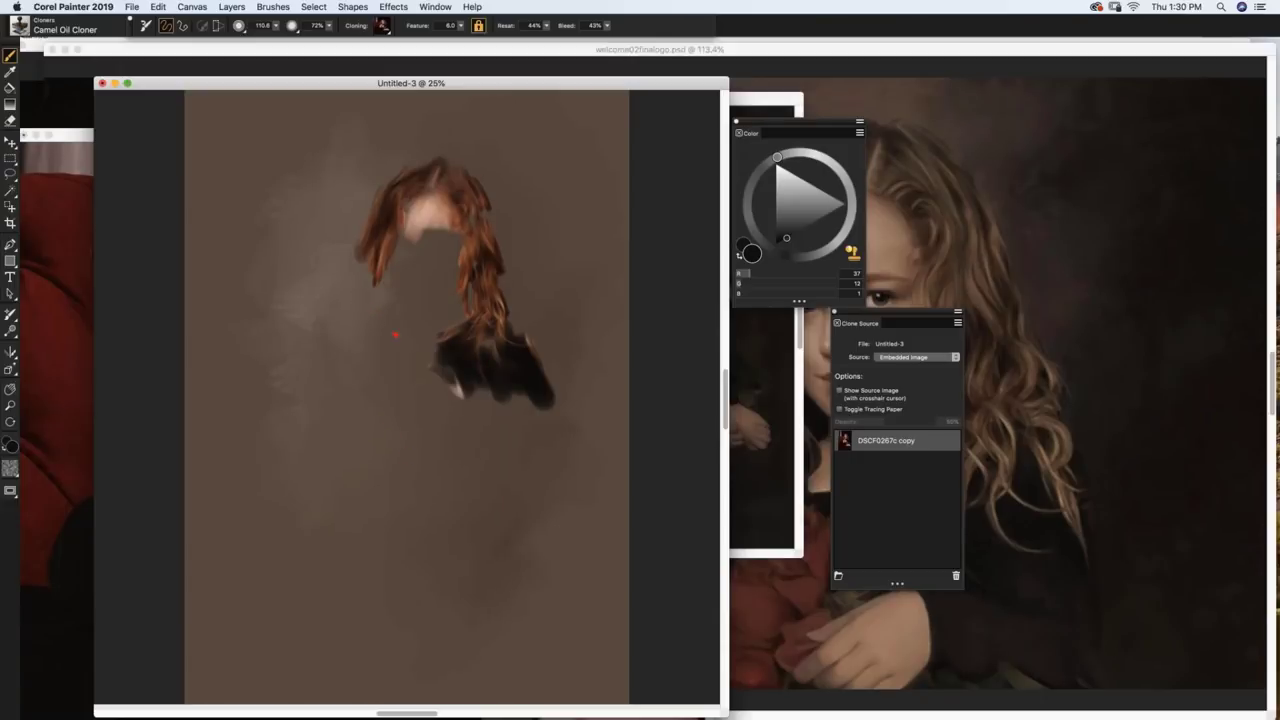
pyautogui.press('super+t')
pyautogui.moveTo(401, 267)
pyautogui.mouseDown()
pyautogui.moveTo(397, 320)
pyautogui.moveTo(445, 319)
pyautogui.moveTo(416, 247)
pyautogui.moveTo(451, 289)
pyautogui.moveTo(380, 287)
pyautogui.moveTo(352, 317)
pyautogui.moveTo(374, 310)
pyautogui.moveTo(420, 387)
pyautogui.moveTo(372, 450)
pyautogui.mouseUp()
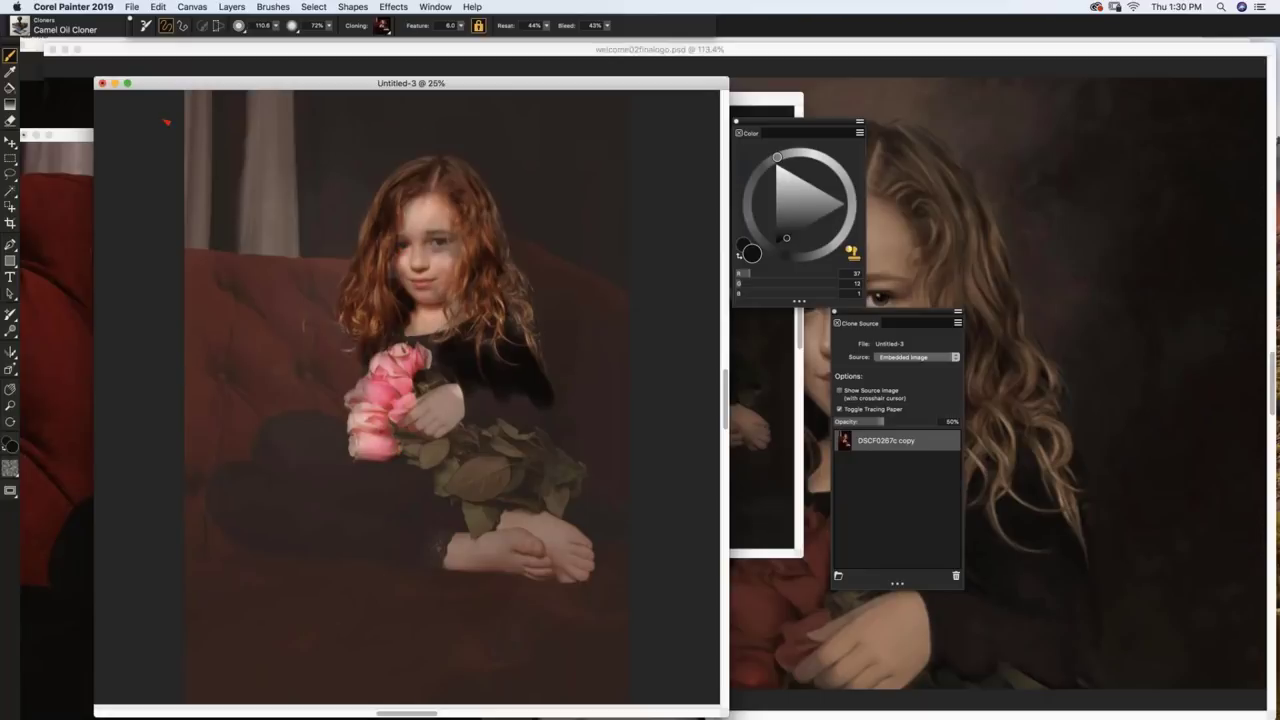
pyautogui.click(22, 27)
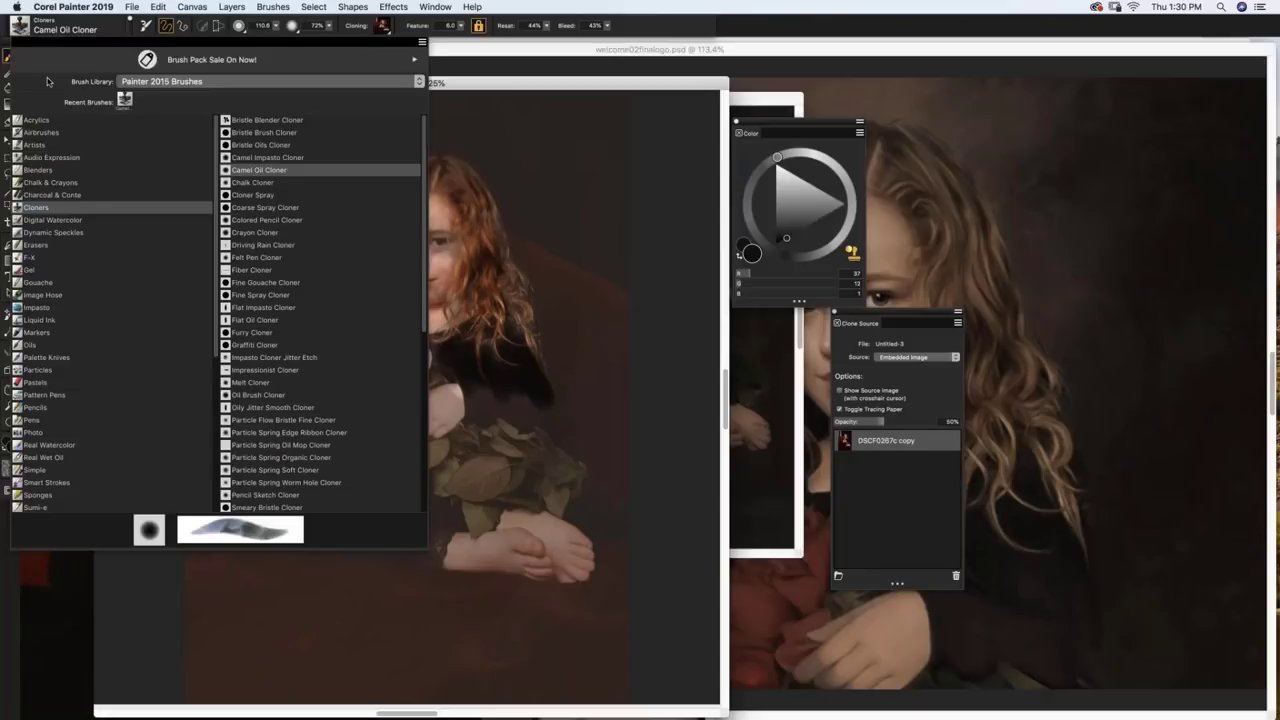
# Step: Choose the Chalk & Crayons Square Chalk brush with an orange colour
pyautogui.click(50, 183)
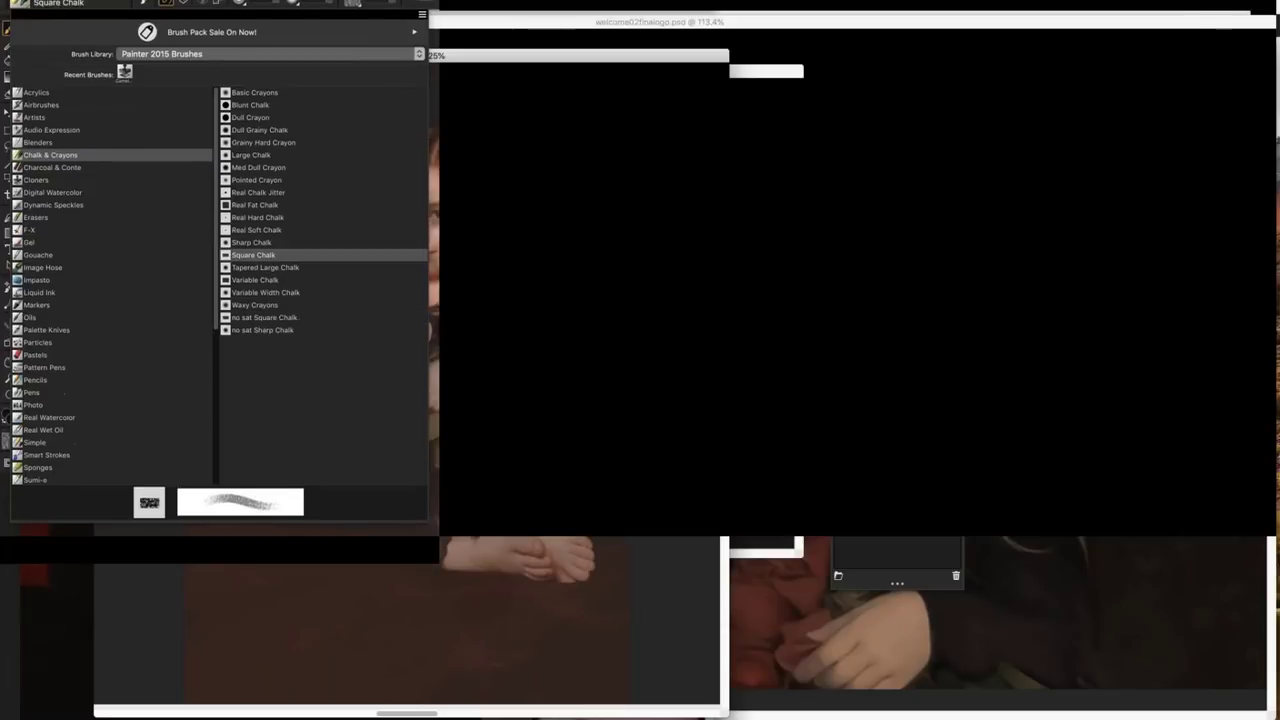
pyautogui.click(254, 282)
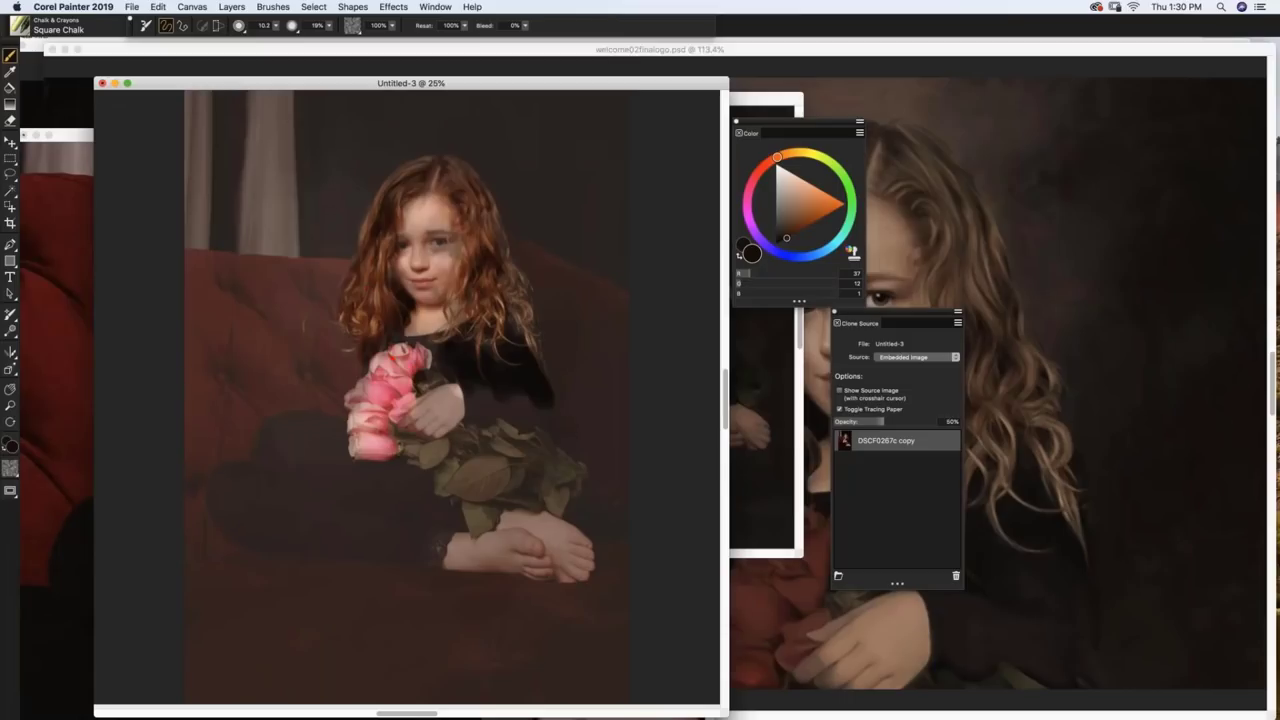
pyautogui.click(809, 203)
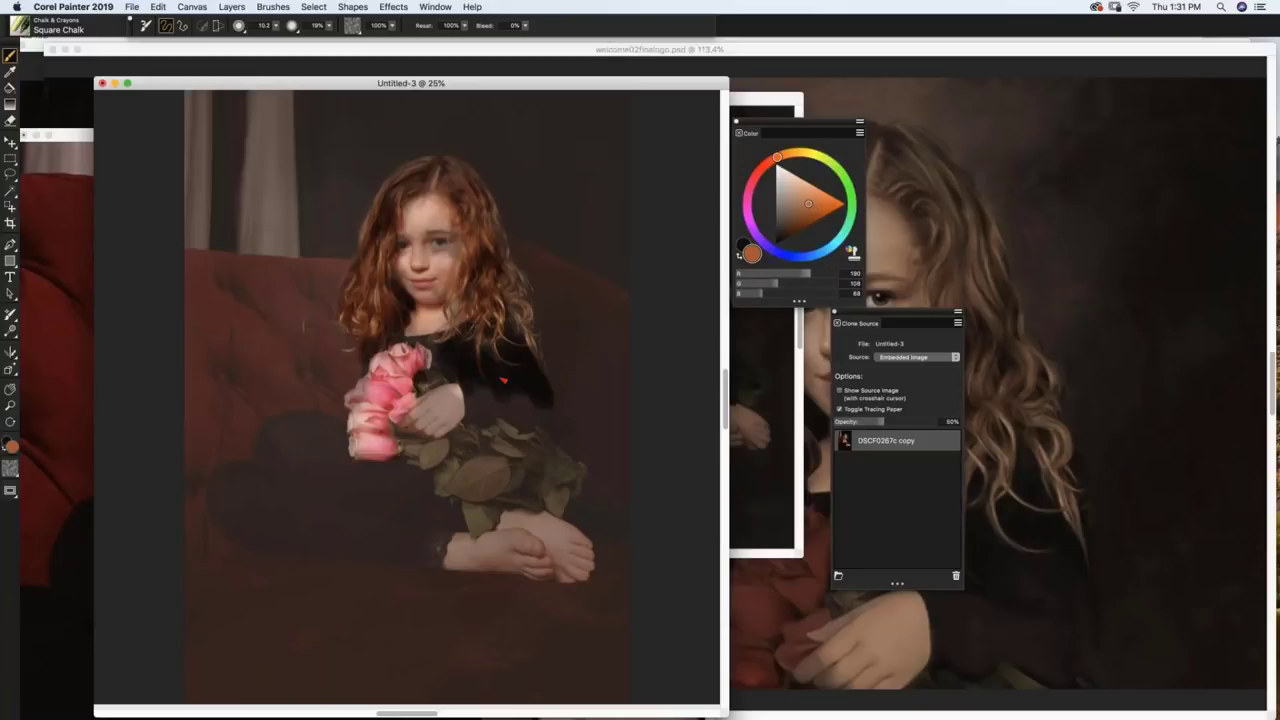
# Step: Zoom in to 75% and pan up to the girl's face
pyautogui.press('super+equal')
pyautogui.press('super+equal')
pyautogui.press('super+equal')
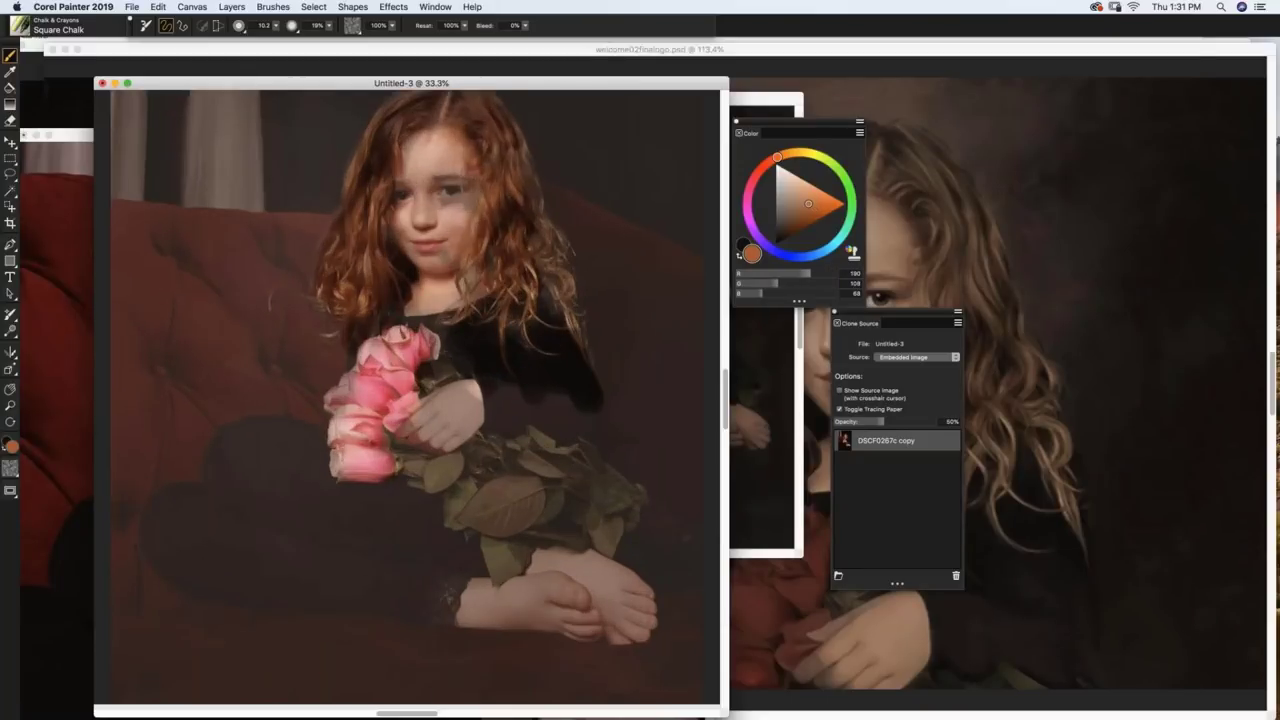
pyautogui.press('super+equal')
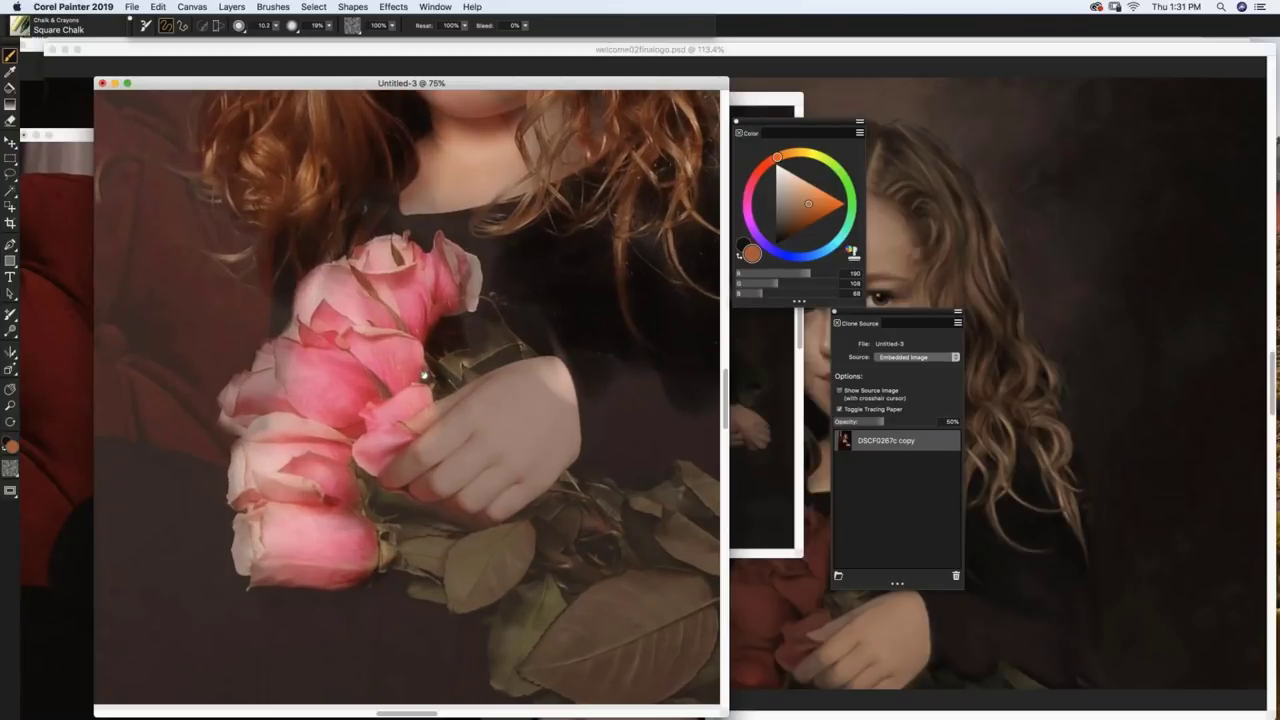
pyautogui.moveTo(457, 323); pyautogui.dragTo(498, 537)
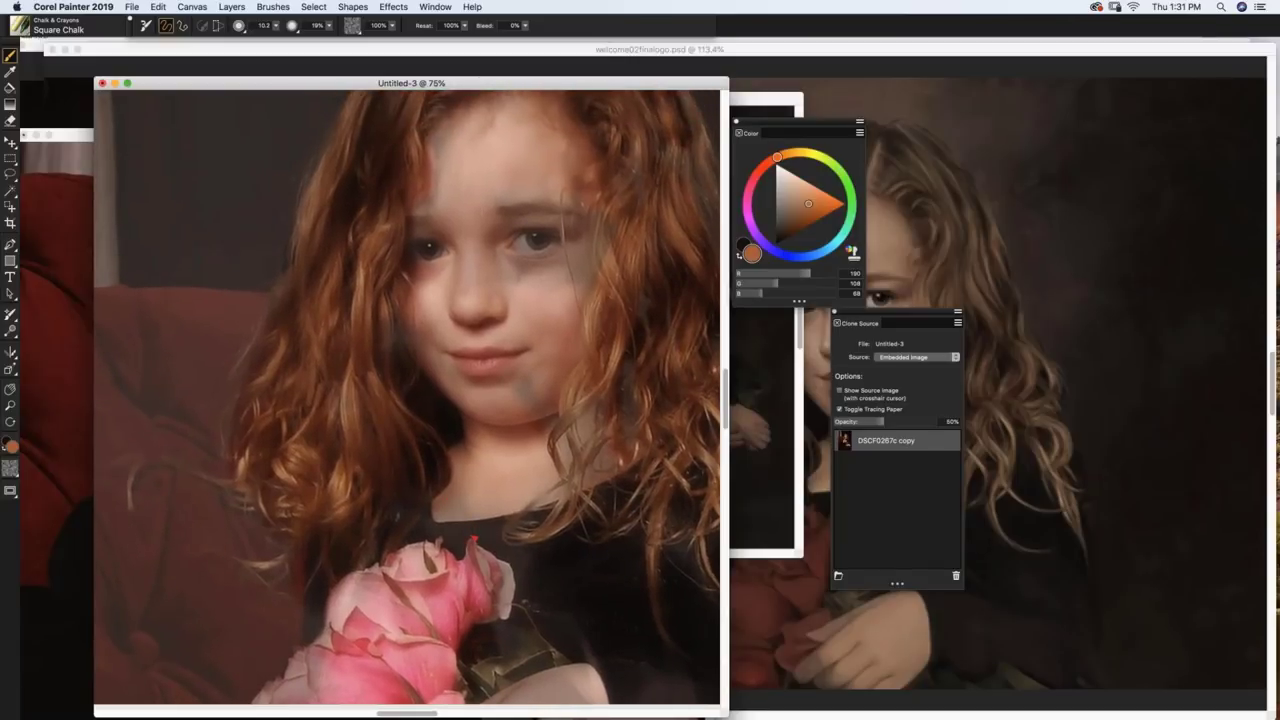
# Step: Sample the neck's skin colour, set brush radius to 53, and lighten the chin smudge
pyautogui.keyDown('alt'); pyautogui.click(498, 455); pyautogui.keyUp('alt')
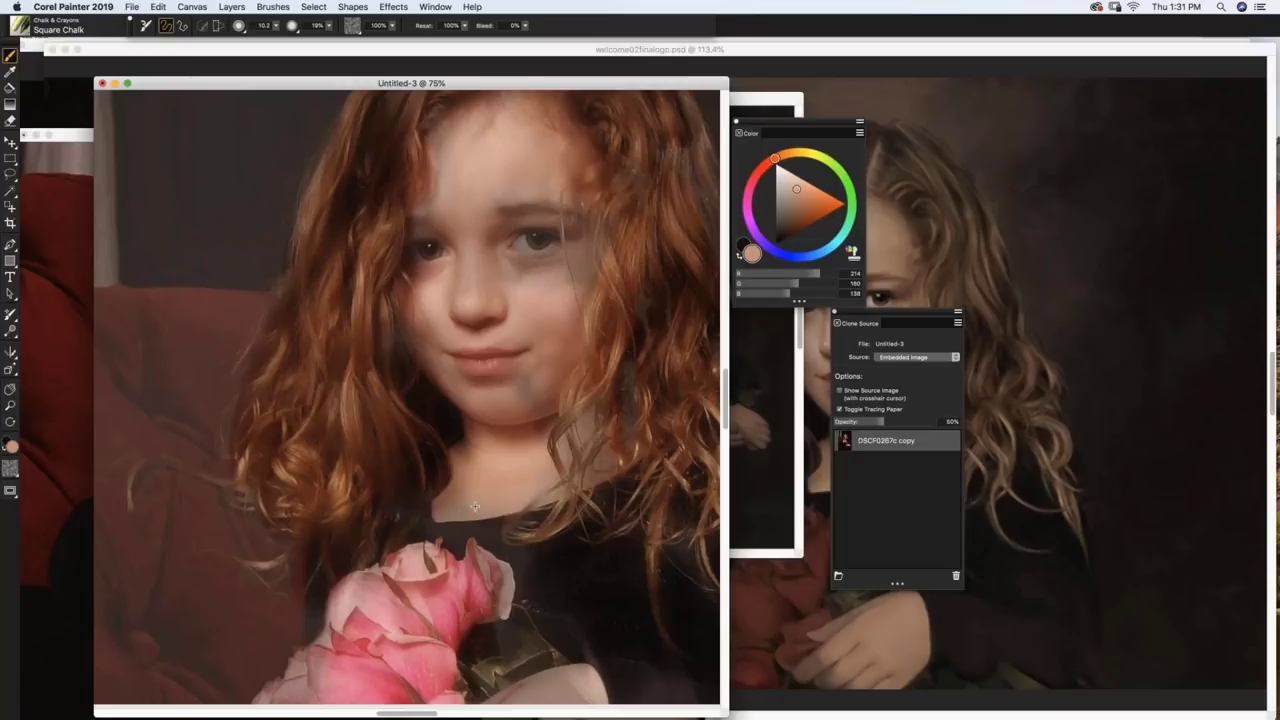
pyautogui.press('[')
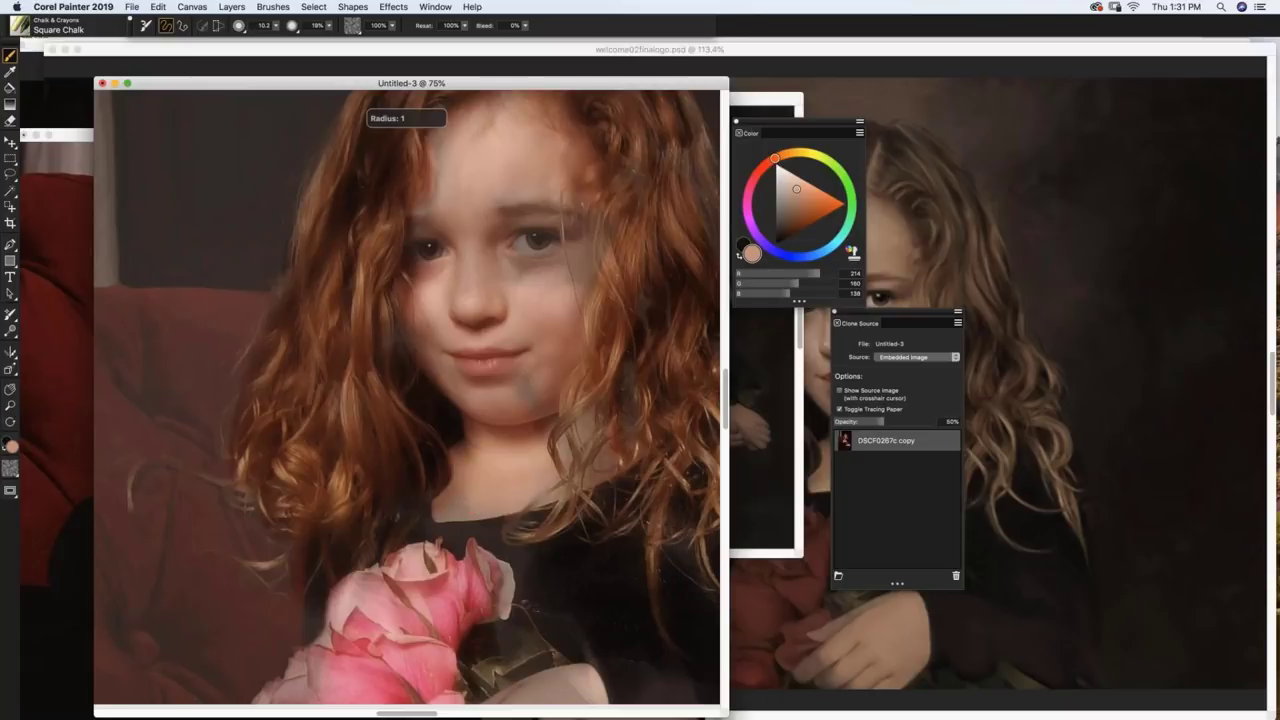
pyautogui.press(']')
pyautogui.press(']')
pyautogui.press(']')
pyautogui.press(']')
pyautogui.press(']')
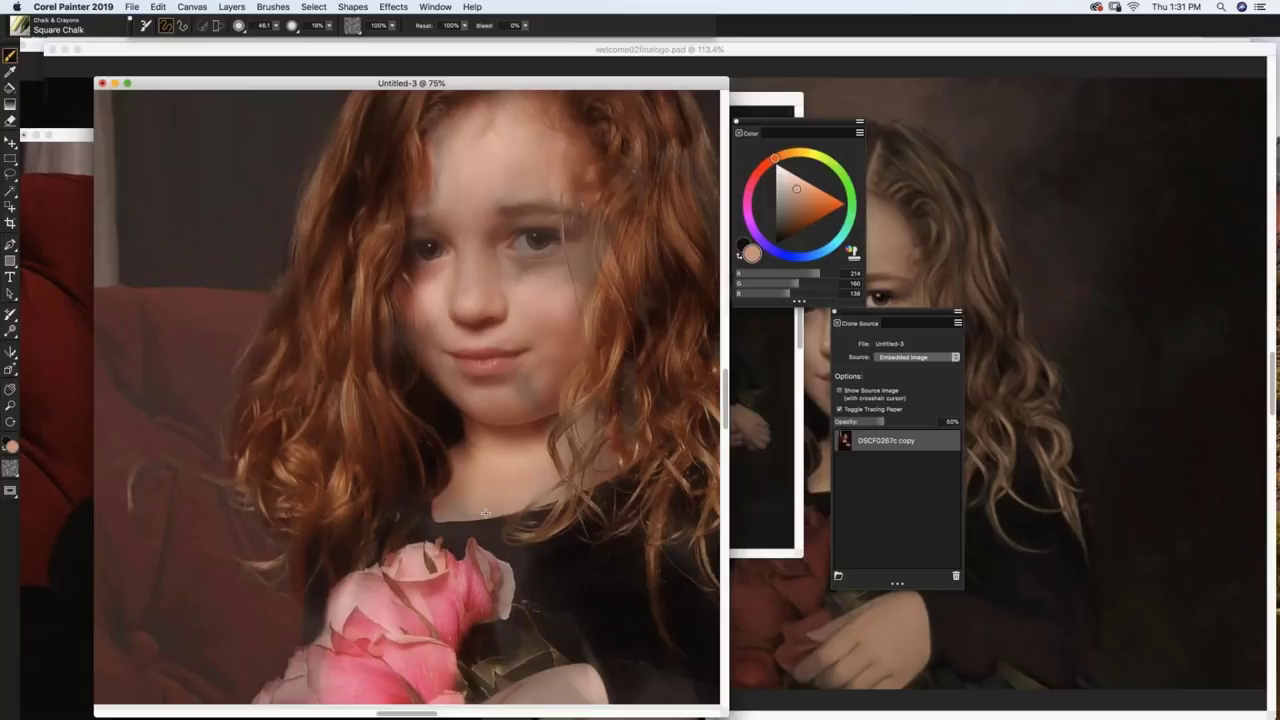
pyautogui.press(']')
pyautogui.press(']')
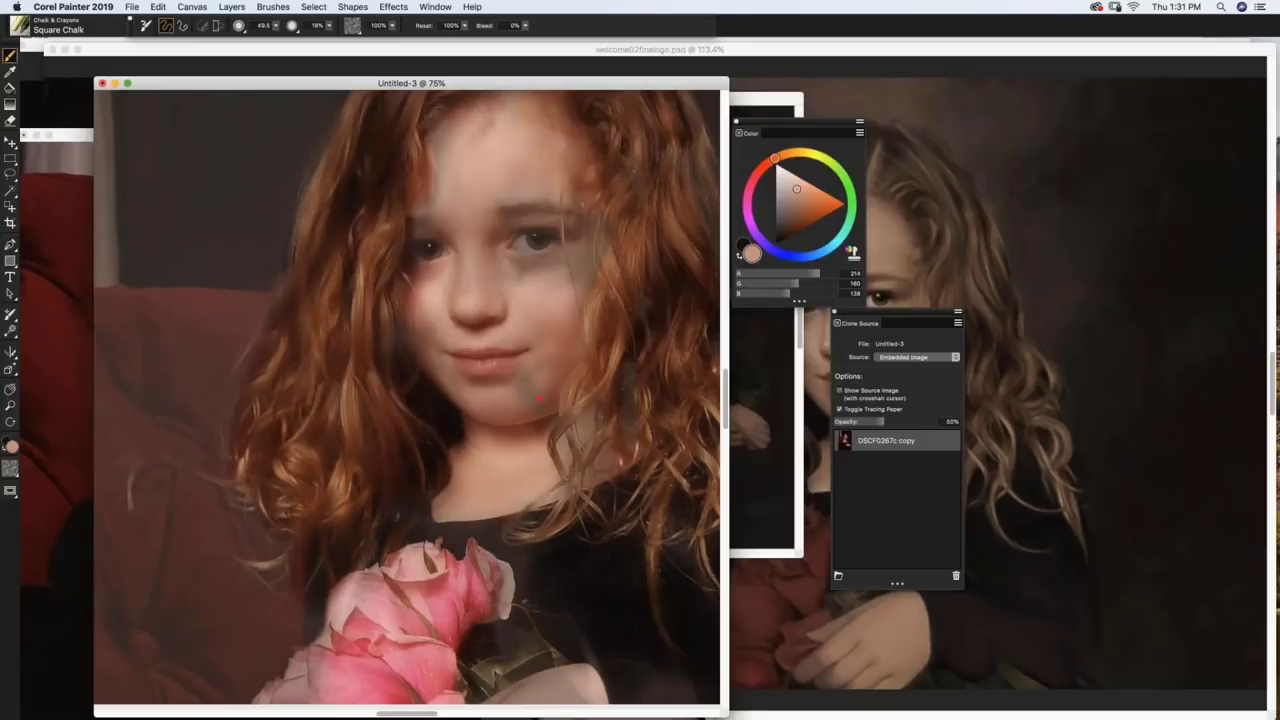
pyautogui.moveTo(539, 398); pyautogui.dragTo(520, 403)
# Step: Sample darker and lighter face tones, lighten the smudge under the right eye, and hide tracing paper
pyautogui.keyDown('alt'); pyautogui.click(491, 401); pyautogui.keyUp('alt')
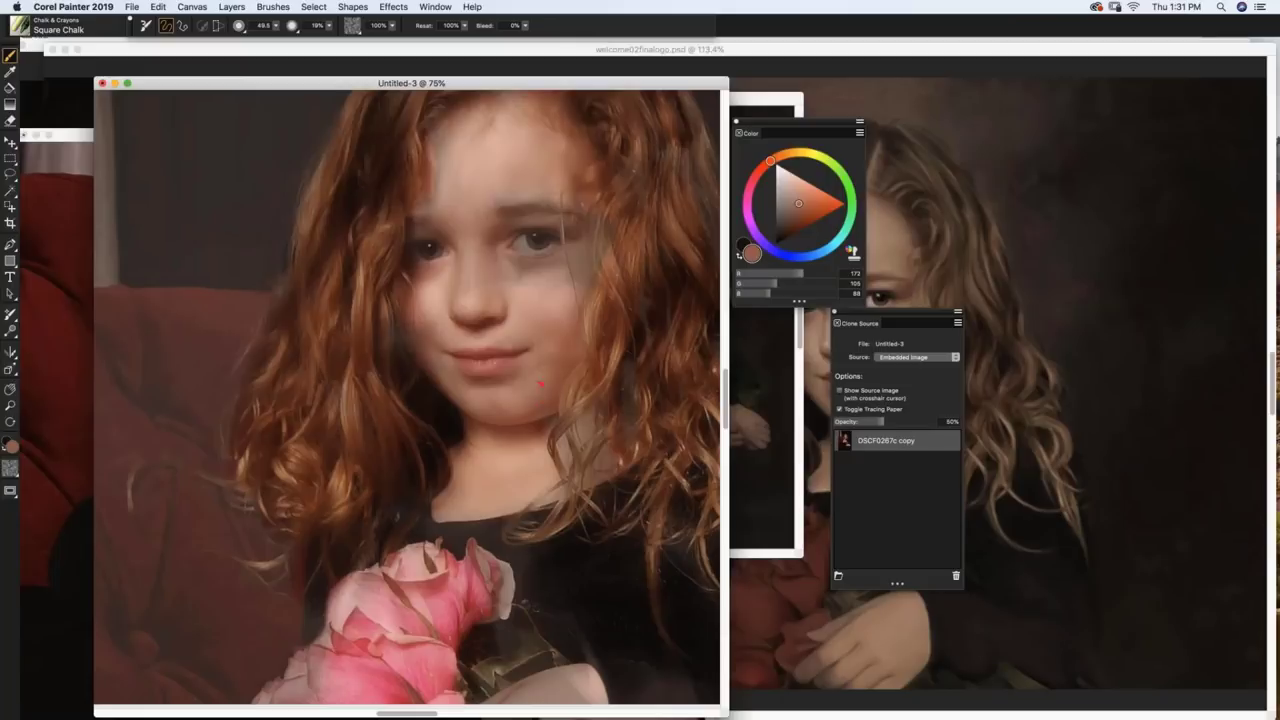
pyautogui.keyDown('alt'); pyautogui.click(556, 297); pyautogui.keyUp('alt')
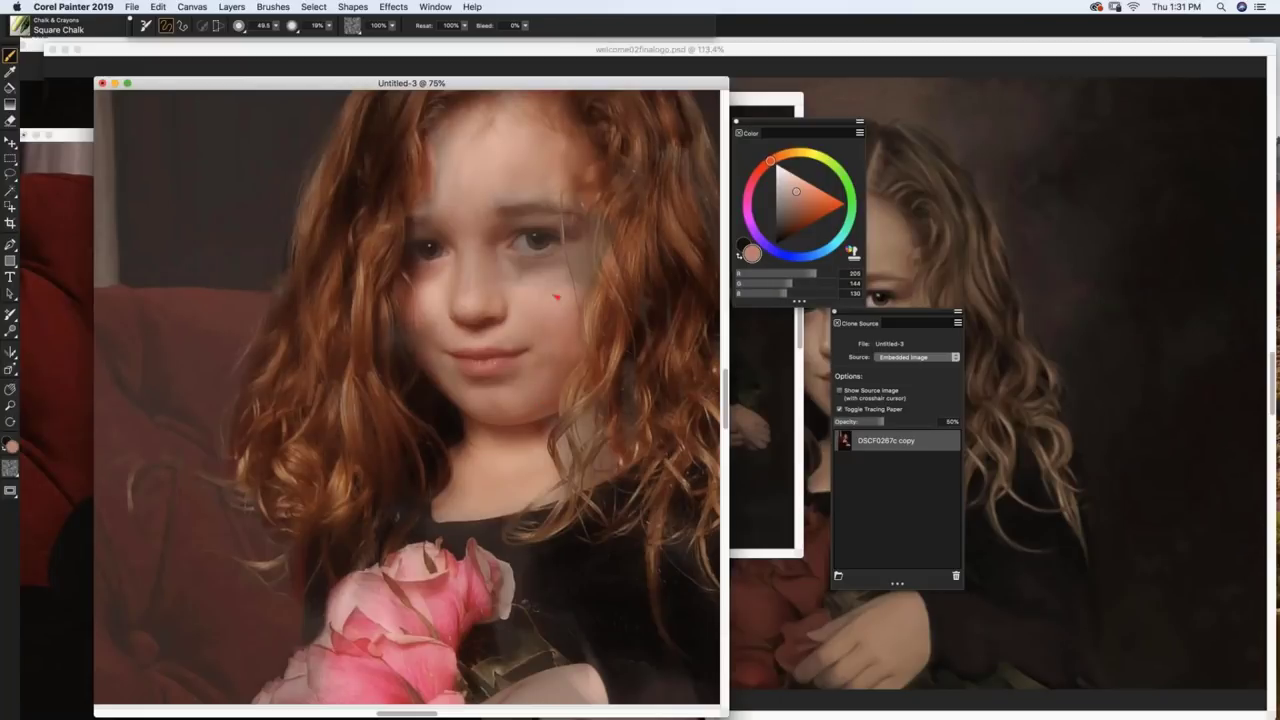
pyautogui.moveTo(561, 283)
pyautogui.mouseDown()
pyautogui.moveTo(550, 280)
pyautogui.moveTo(560, 265)
pyautogui.moveTo(521, 296)
pyautogui.mouseUp()
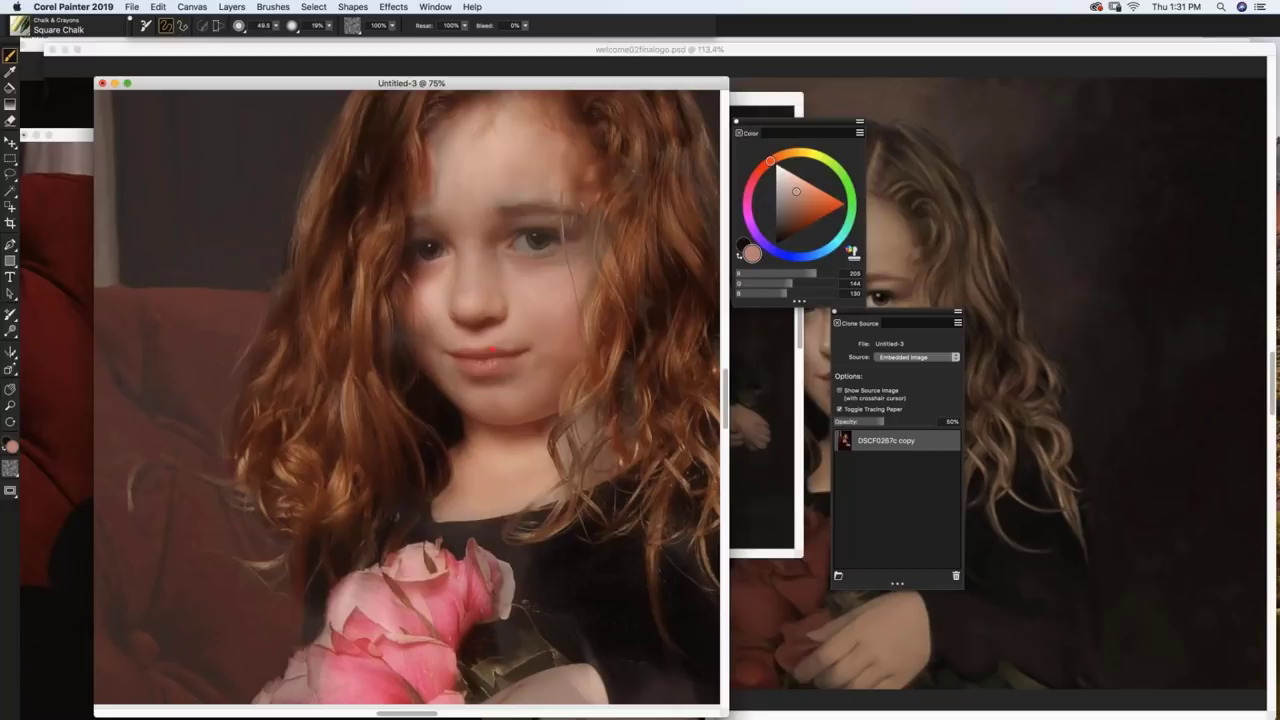
pyautogui.press('super+t')
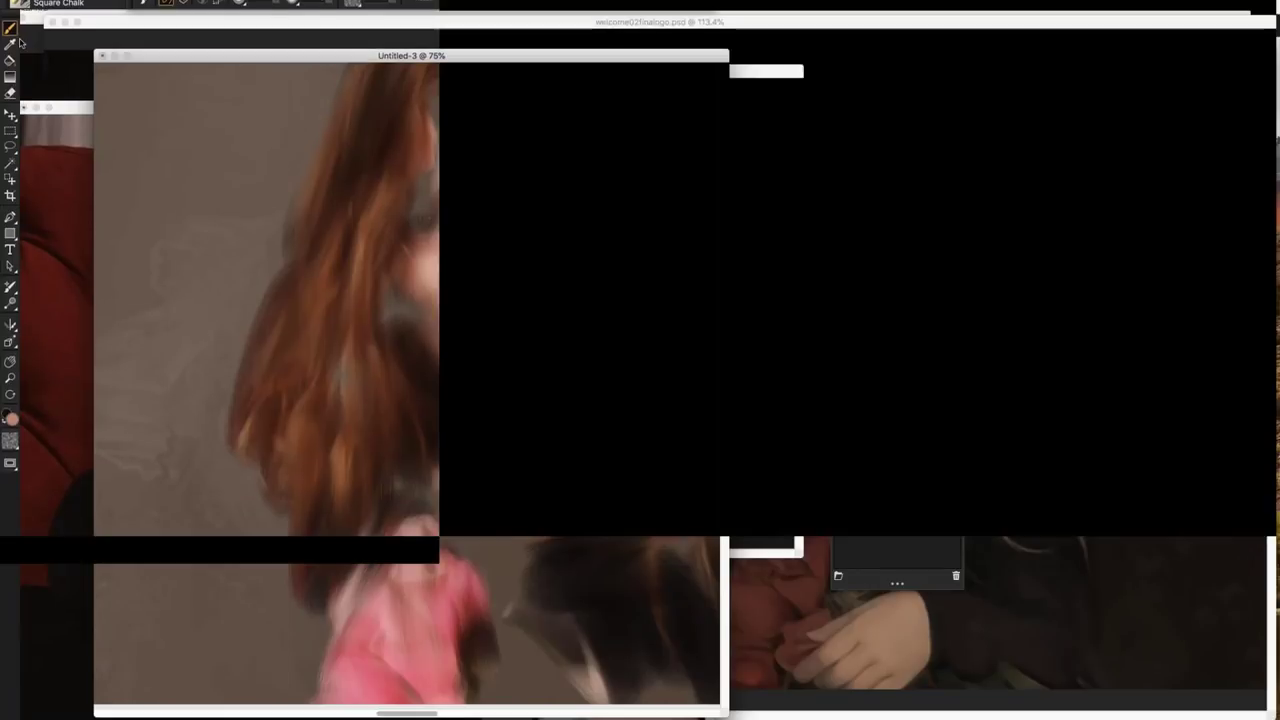
pyautogui.click(20, 30)
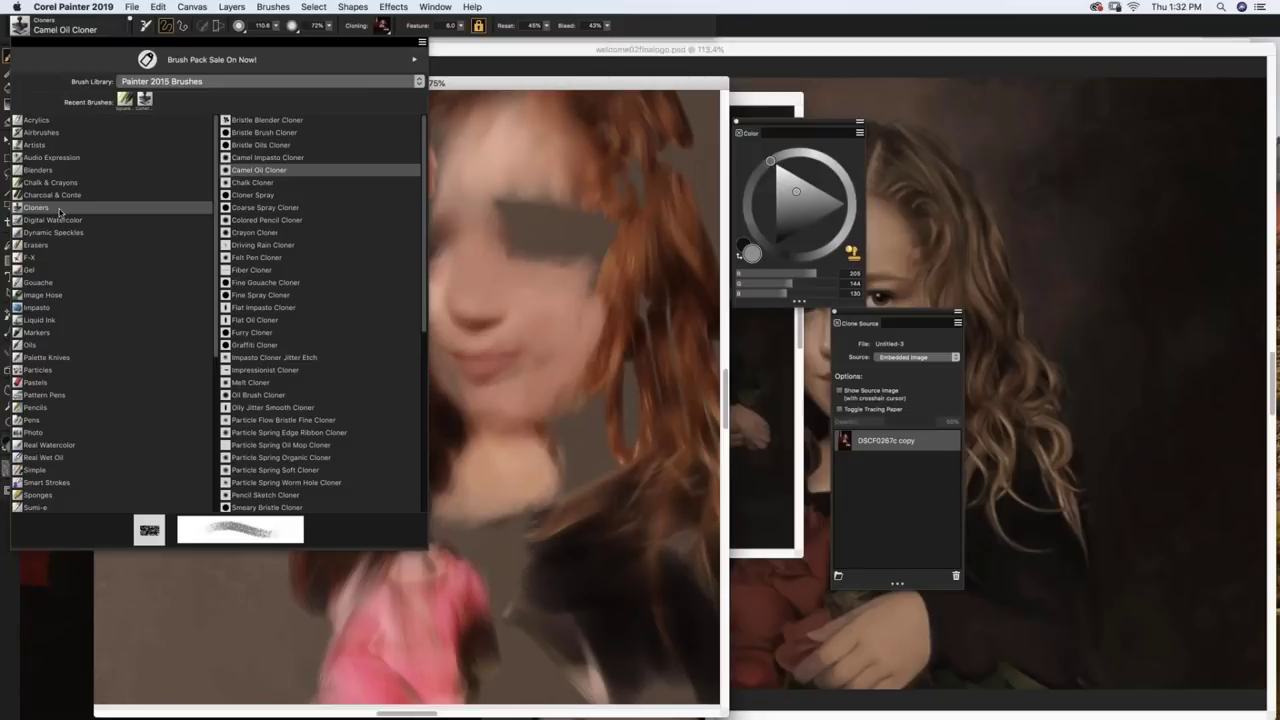
# Step: Reselect the Camel Oil Cloner, raise resaturation to 80%, and check the source via tracing paper
pyautogui.click(60, 207)
pyautogui.click(365, 237)
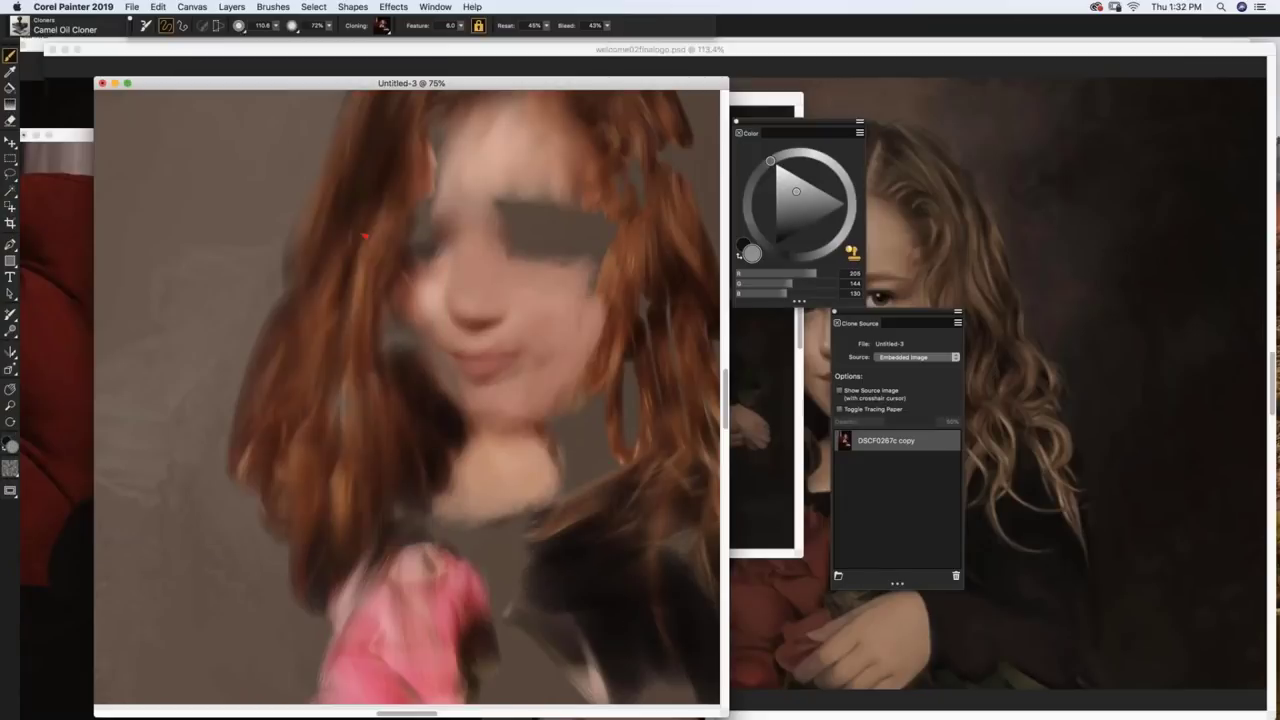
pyautogui.press('super+t')
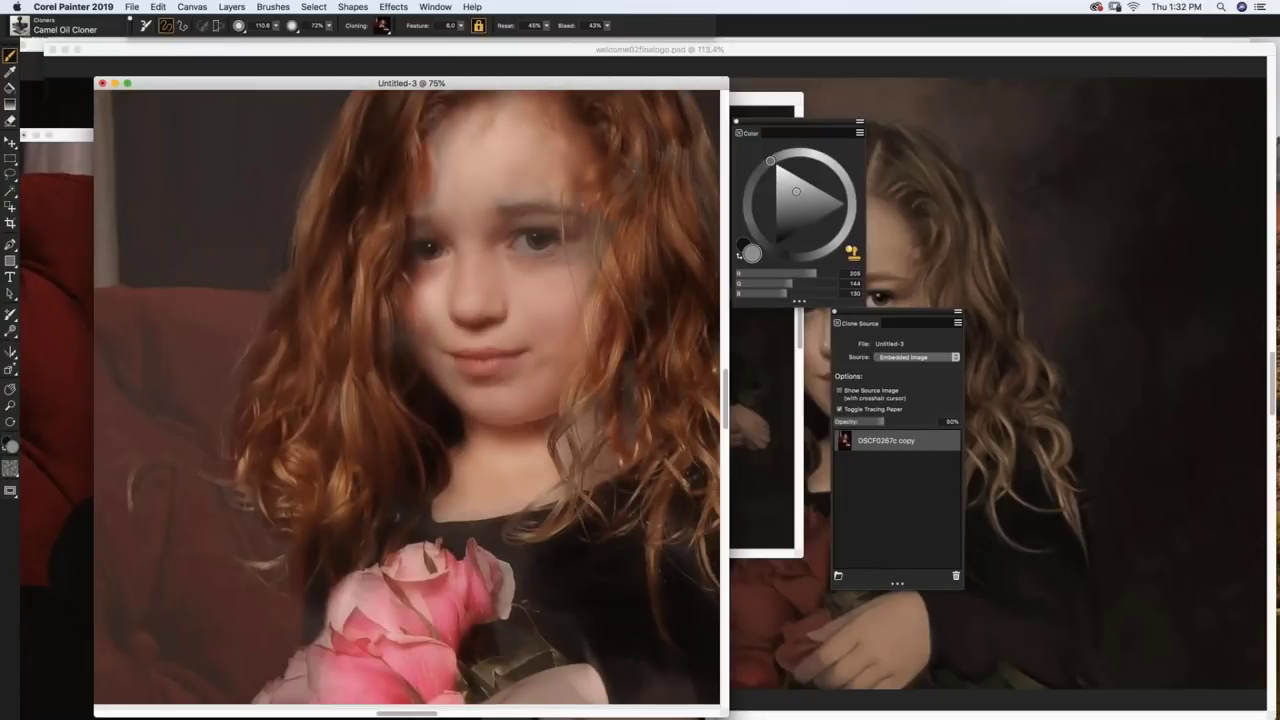
pyautogui.press('super+t')
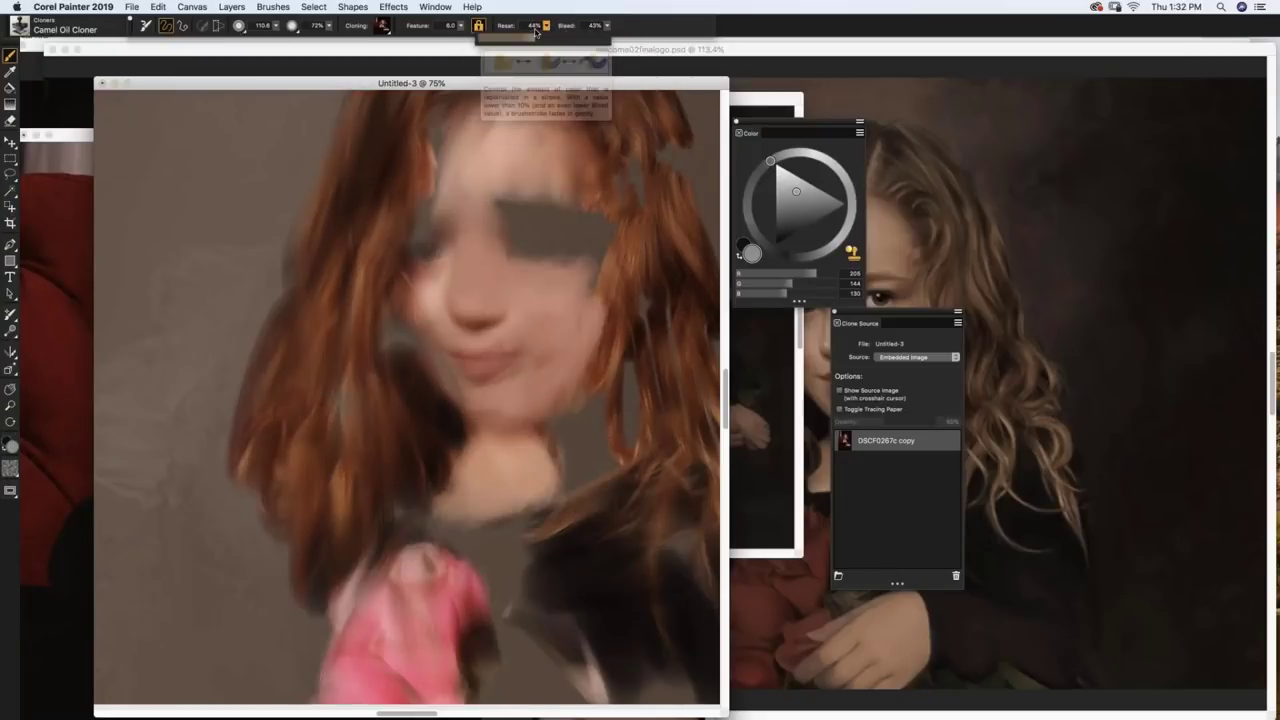
pyautogui.moveTo(535, 37); pyautogui.dragTo(584, 38)
pyautogui.press('super+t')
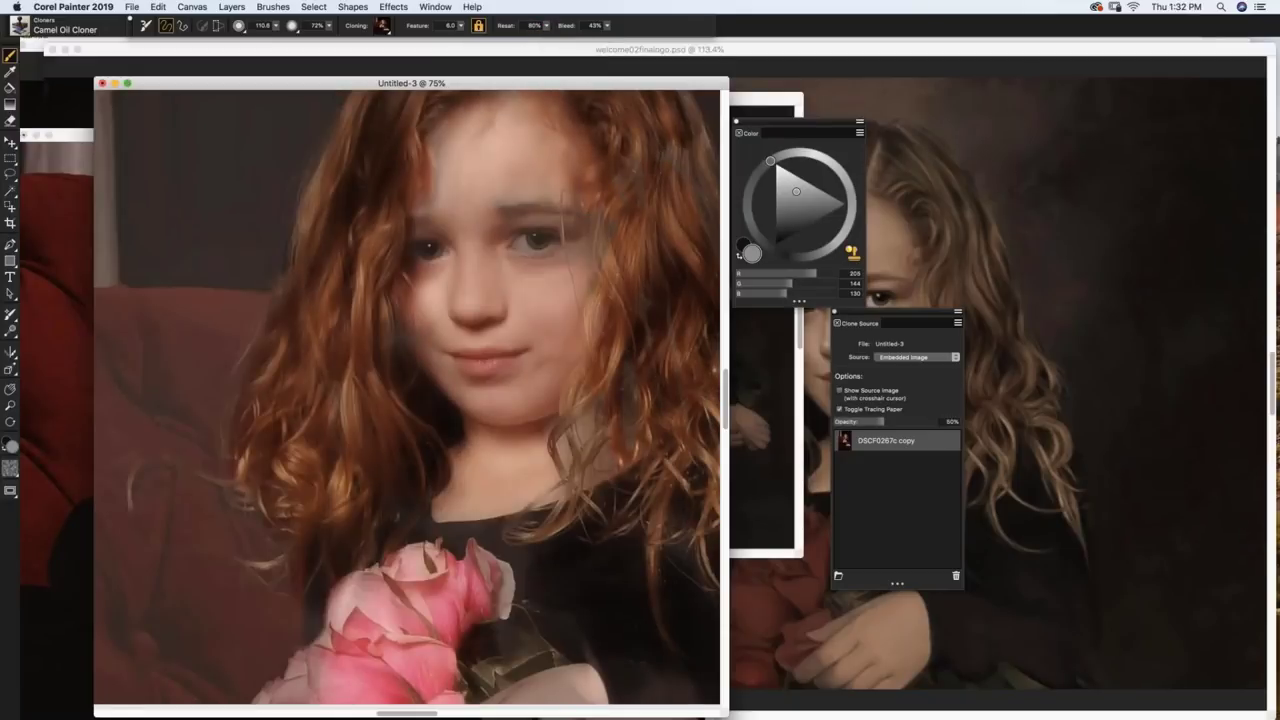
pyautogui.press('super+t')
# Step: Clone paint over the eye patch, lips, right eye, hair left of the face, and cheek and chin
pyautogui.moveTo(551, 204)
pyautogui.mouseDown()
pyautogui.moveTo(590, 241)
pyautogui.moveTo(522, 253)
pyautogui.moveTo(508, 303)
pyautogui.mouseUp()
pyautogui.moveTo(513, 365); pyautogui.dragTo(532, 356)
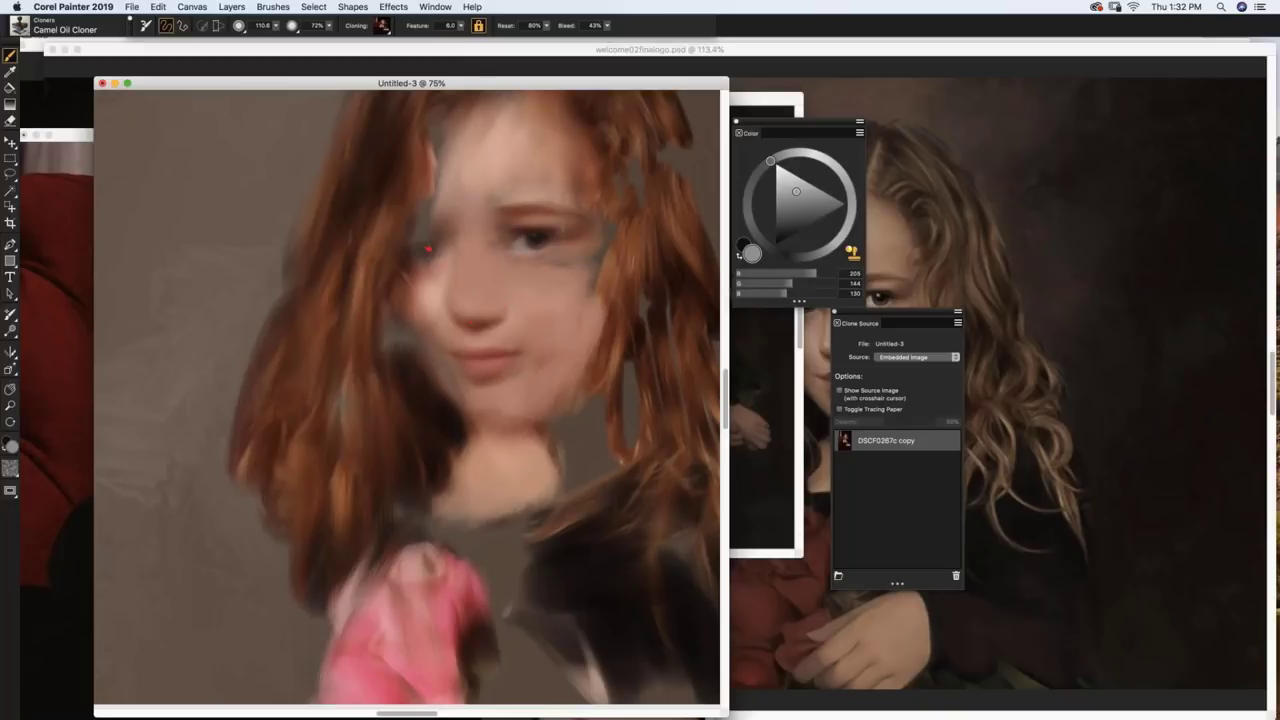
pyautogui.moveTo(428, 249)
pyautogui.mouseDown()
pyautogui.moveTo(418, 252)
pyautogui.moveTo(440, 240)
pyautogui.mouseUp()
pyautogui.moveTo(433, 129)
pyautogui.mouseDown()
pyautogui.moveTo(409, 168)
pyautogui.moveTo(386, 333)
pyautogui.moveTo(436, 386)
pyautogui.moveTo(417, 350)
pyautogui.moveTo(455, 388)
pyautogui.mouseUp()
pyautogui.moveTo(430, 255)
pyautogui.mouseDown()
pyautogui.moveTo(433, 194)
pyautogui.moveTo(470, 124)
pyautogui.moveTo(542, 185)
pyautogui.moveTo(573, 296)
pyautogui.moveTo(580, 276)
pyautogui.moveTo(603, 278)
pyautogui.moveTo(600, 196)
pyautogui.moveTo(650, 384)
pyautogui.moveTo(640, 431)
pyautogui.moveTo(578, 463)
pyautogui.moveTo(567, 436)
pyautogui.moveTo(482, 416)
pyautogui.moveTo(554, 462)
pyautogui.mouseUp()
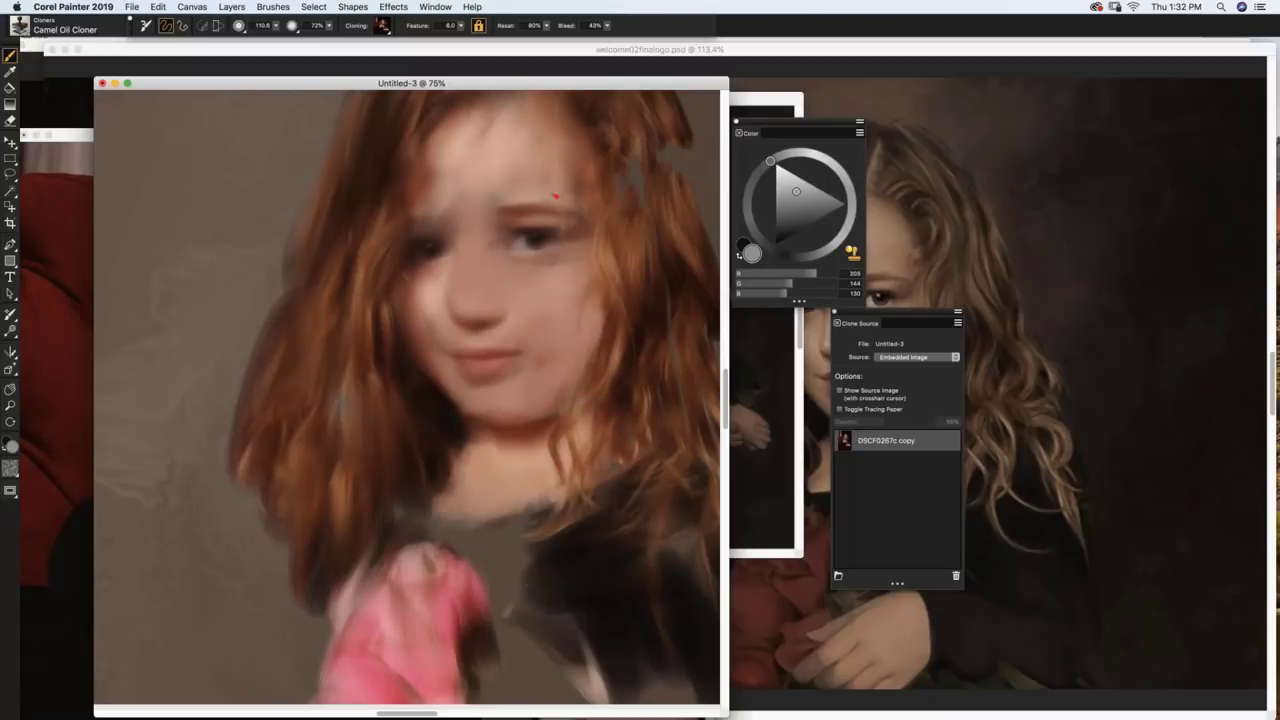
# Step: Bring paintingcaravaggio025.rif to the front and hide the interface
pyautogui.moveTo(620, 83)
pyautogui.mouseDown()
pyautogui.moveTo(597, 220)
pyautogui.moveTo(557, 171)
pyautogui.mouseUp()
pyautogui.moveTo(642, 101)
pyautogui.mouseDown()
pyautogui.moveTo(607, 95)
pyautogui.moveTo(358, 160)
pyautogui.moveTo(248, 106)
pyautogui.mouseUp()
pyautogui.press('super+m')
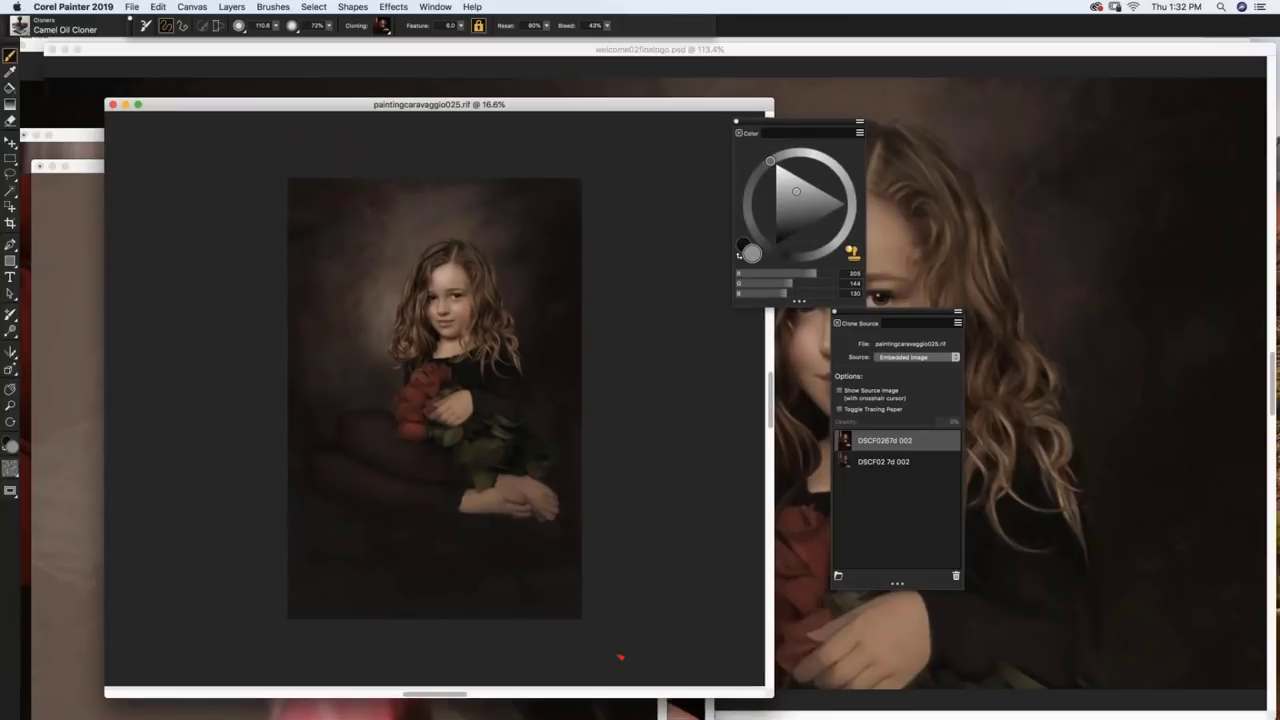
# Step: Zoom into the caravaggio torso and roses, enlarge its window, and close Untitled-3 without saving
pyautogui.press('super+plus')
pyautogui.press('super+plus')
pyautogui.press('super+plus')
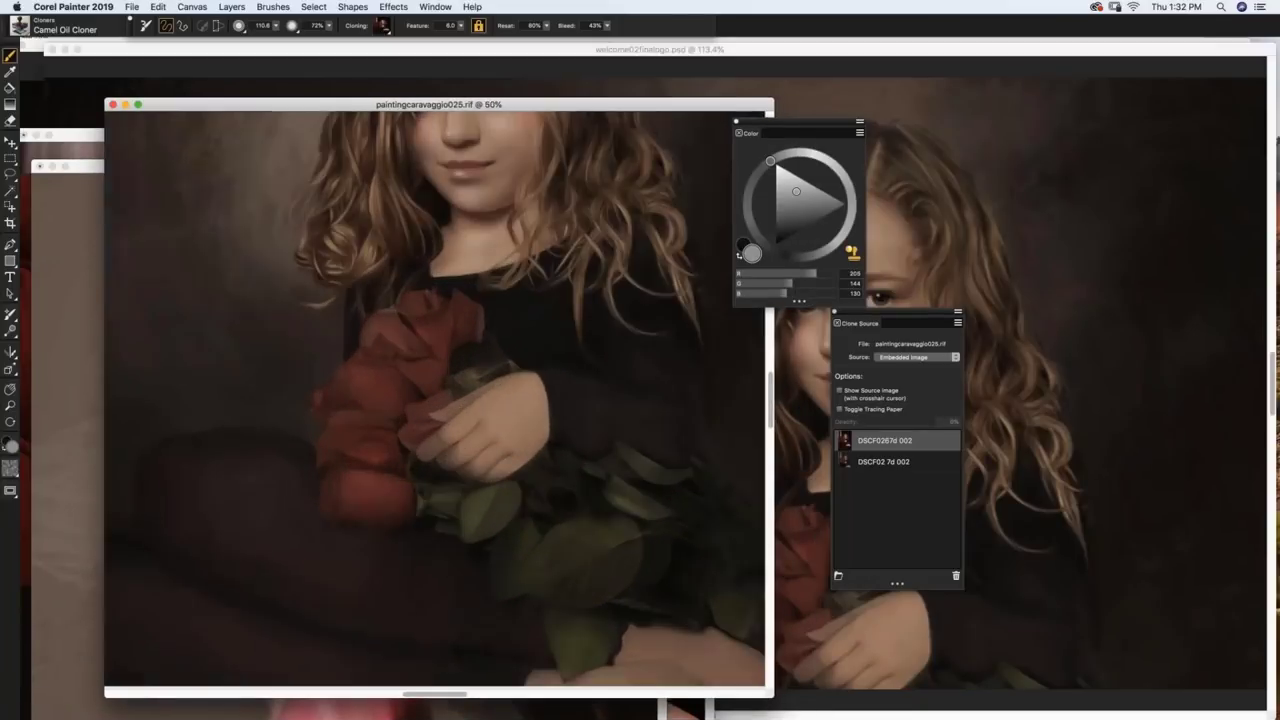
pyautogui.press('super+plus')
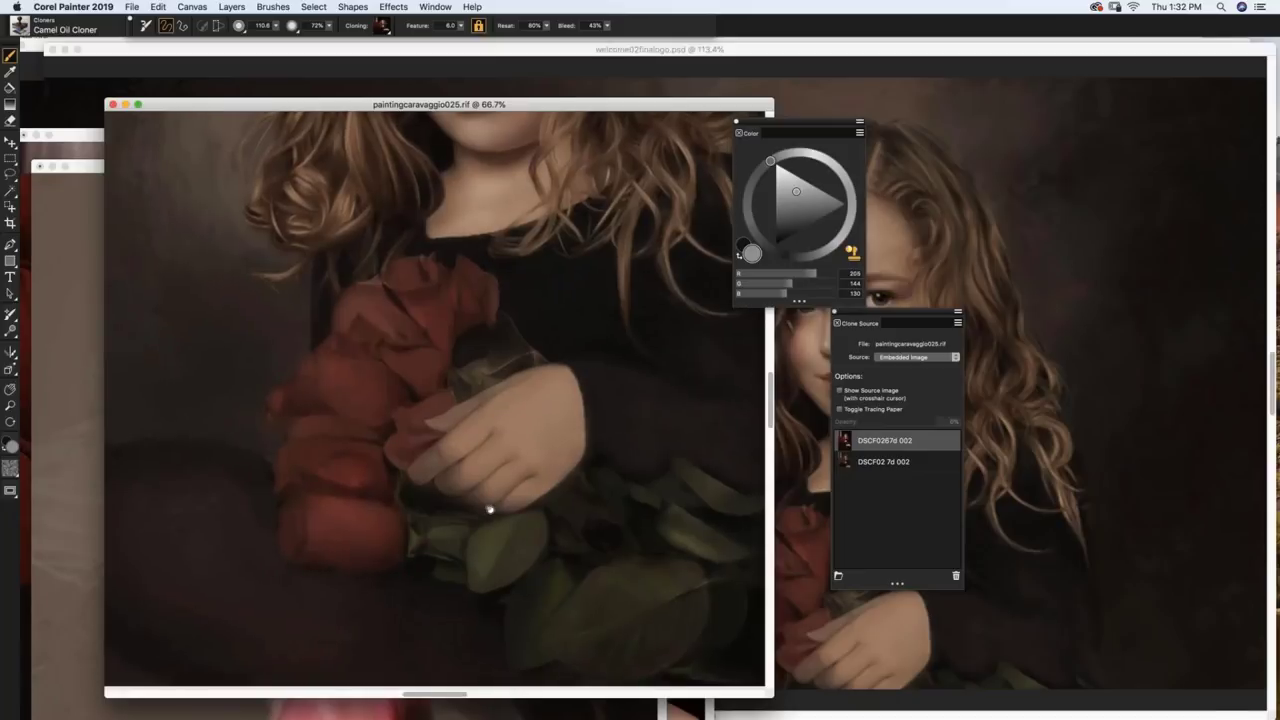
pyautogui.scroll(10, 462, 513)
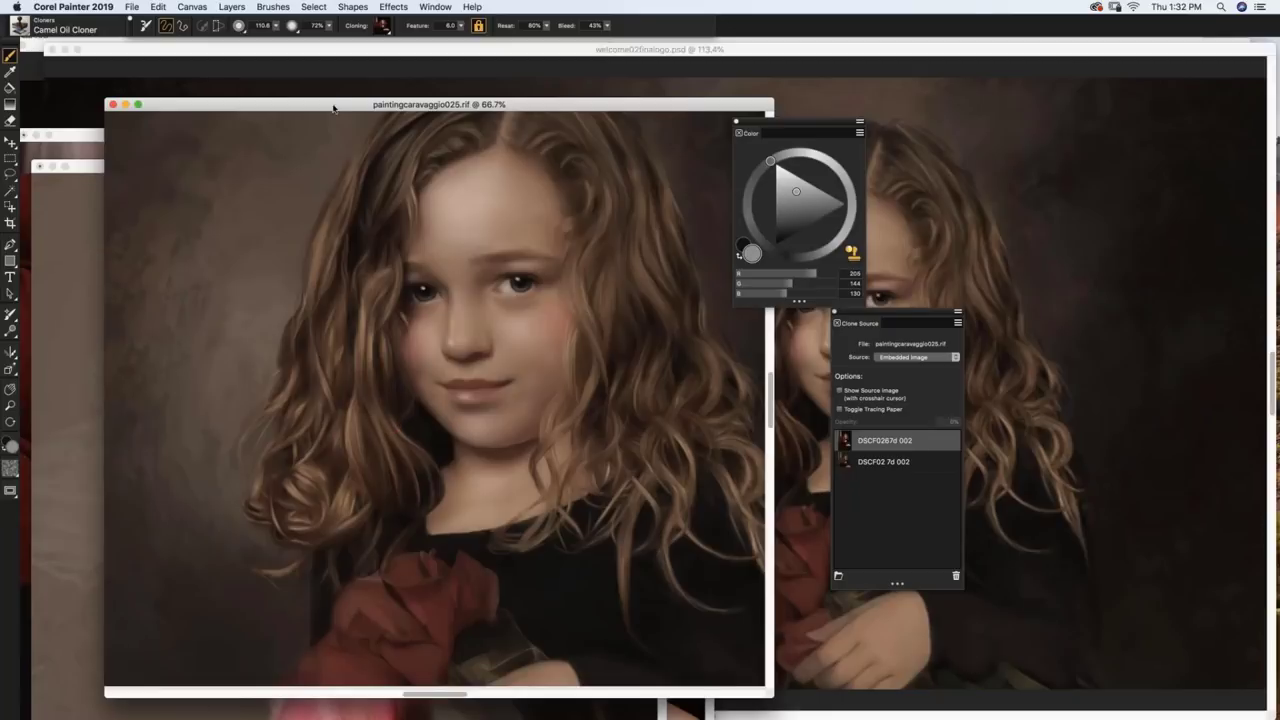
pyautogui.moveTo(334, 108); pyautogui.dragTo(270, 71)
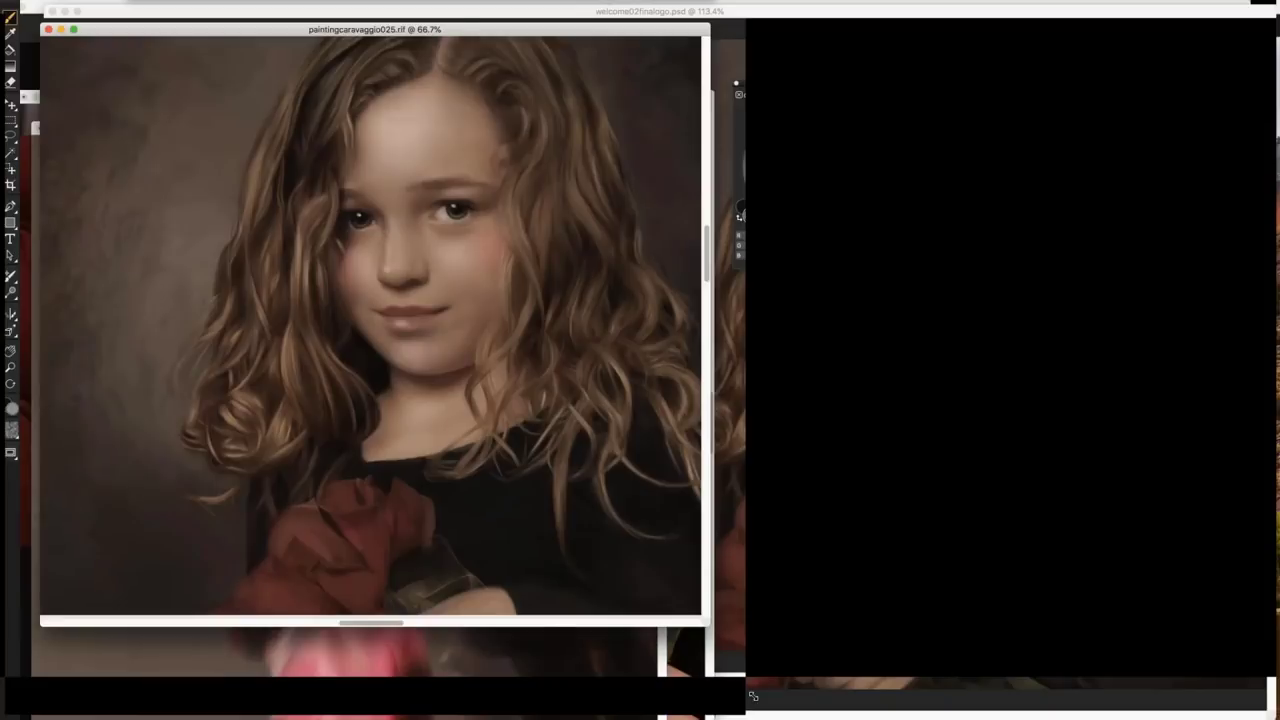
pyautogui.moveTo(703, 657)
pyautogui.mouseDown()
pyautogui.moveTo(783, 701)
pyautogui.moveTo(770, 715)
pyautogui.mouseUp()
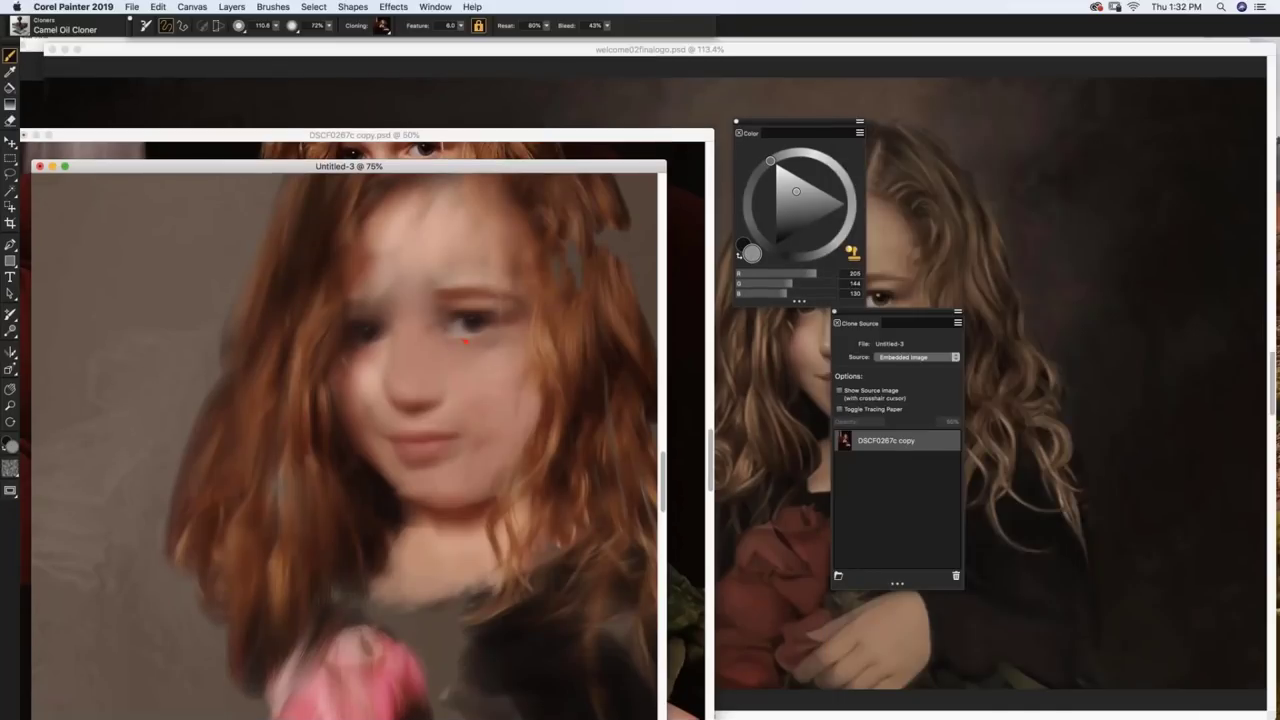
pyautogui.press('super+w')
pyautogui.click(615, 244)
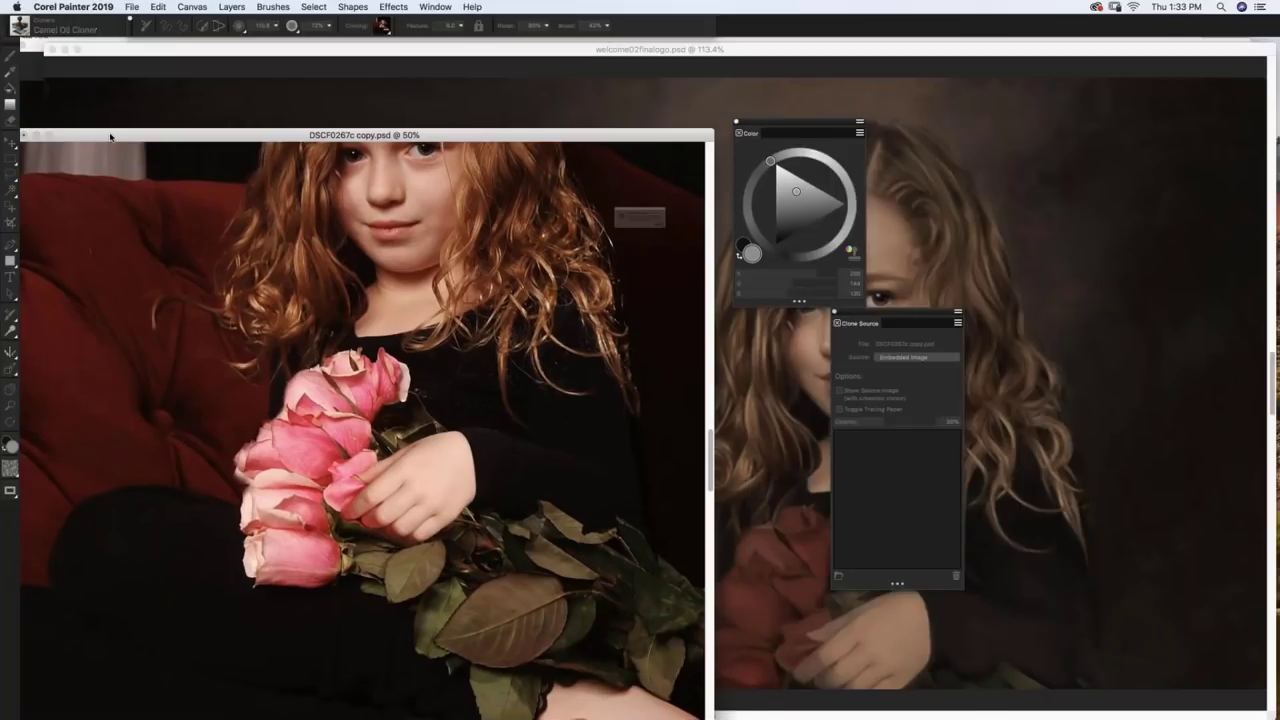
# Step: Dismiss the cloning-brush warning and close DSCF0267c copy.psd without saving
pyautogui.click(416, 250)
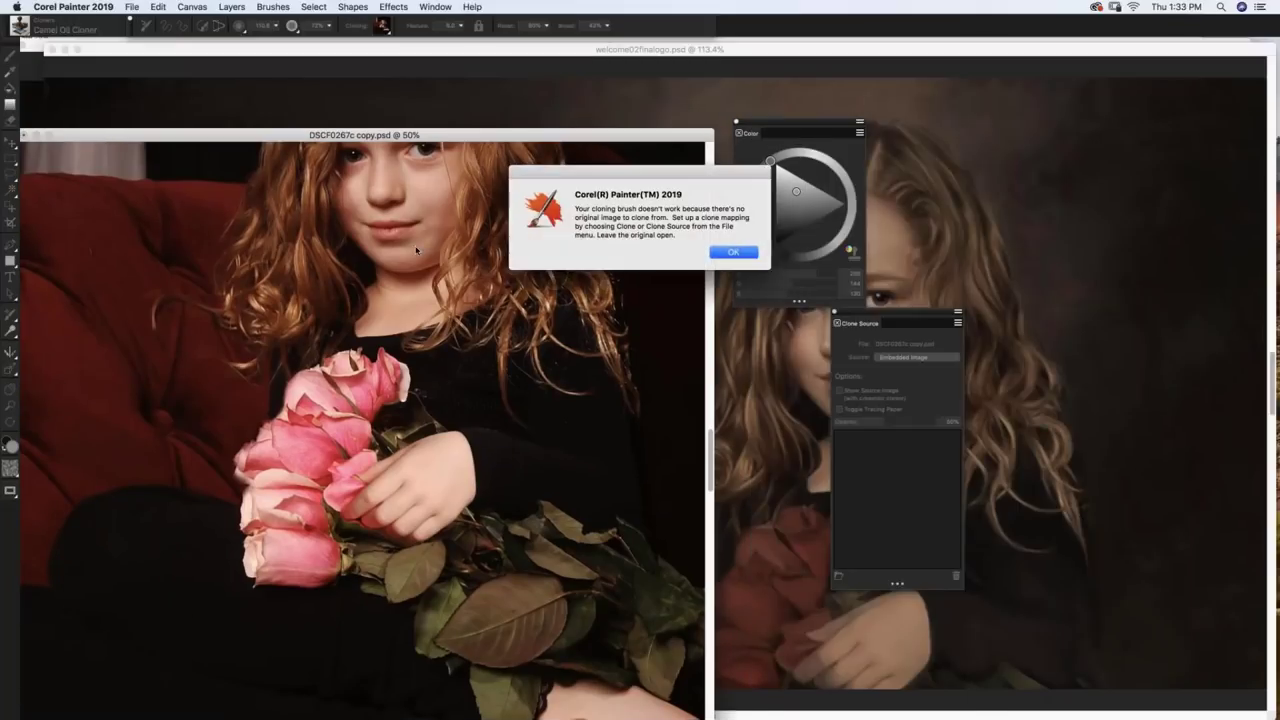
pyautogui.press('Return')
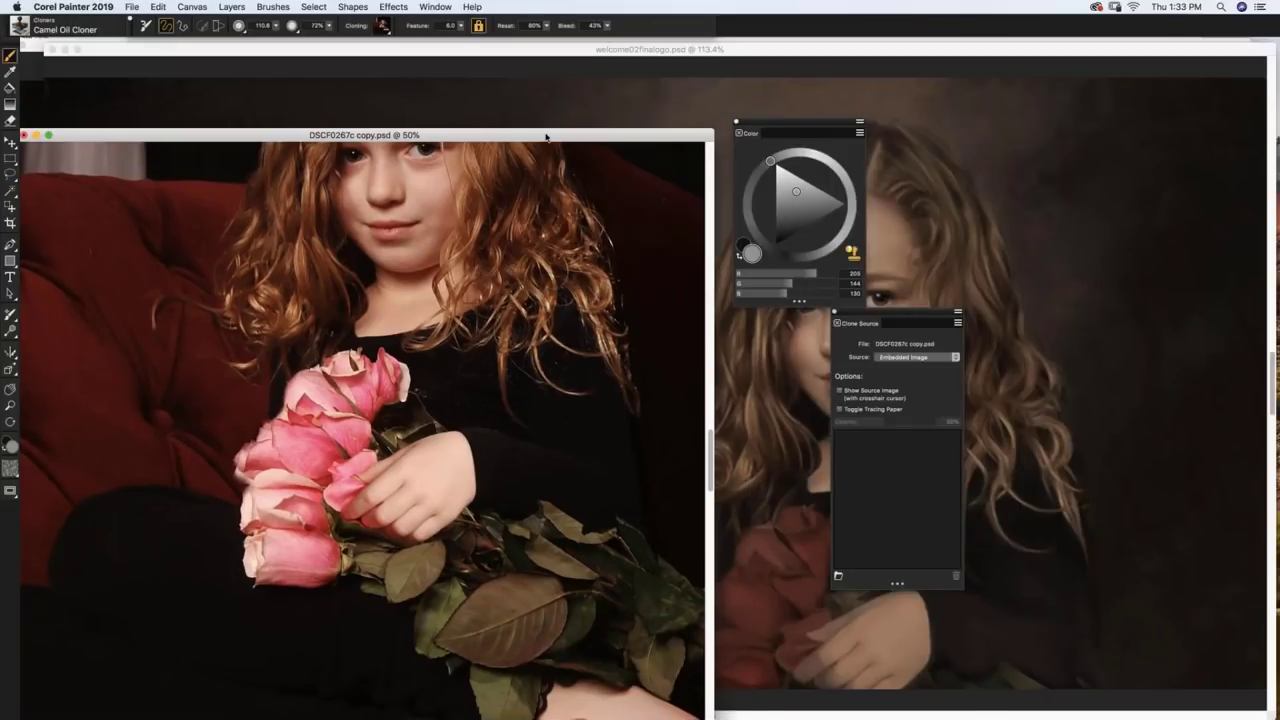
pyautogui.moveTo(546, 136); pyautogui.dragTo(598, 125)
pyautogui.press('super+w')
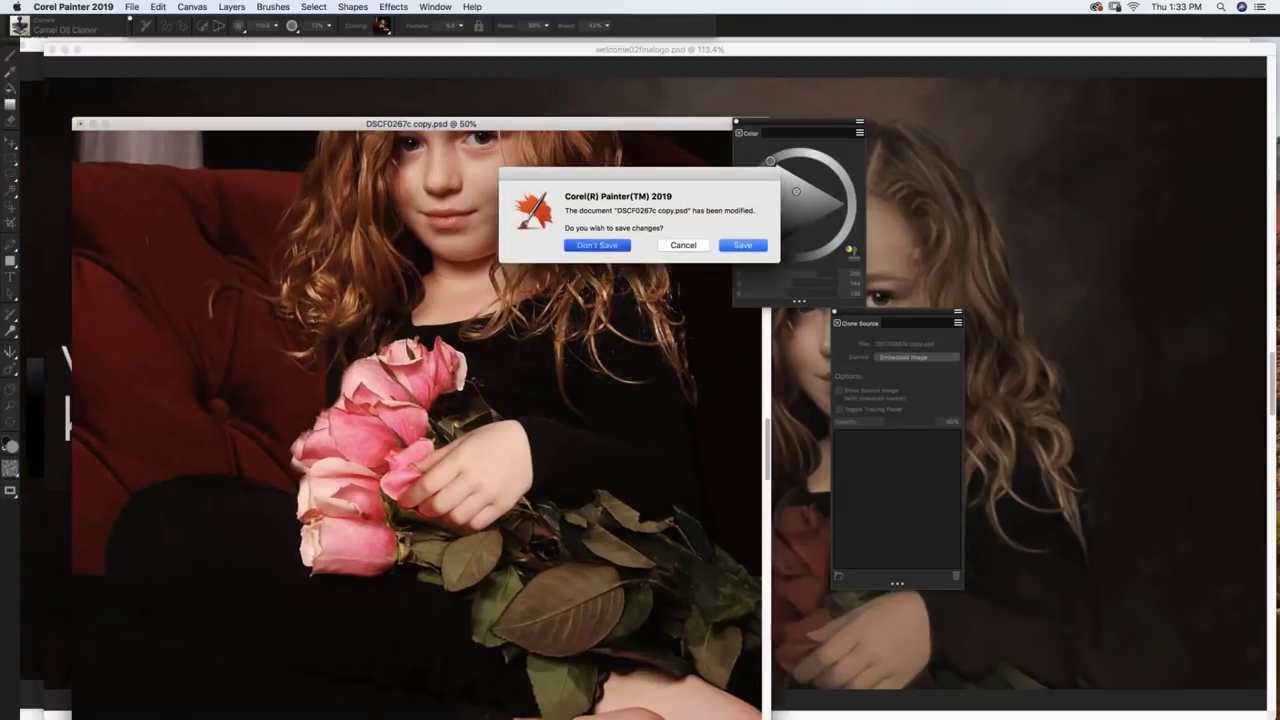
pyautogui.click(597, 245)
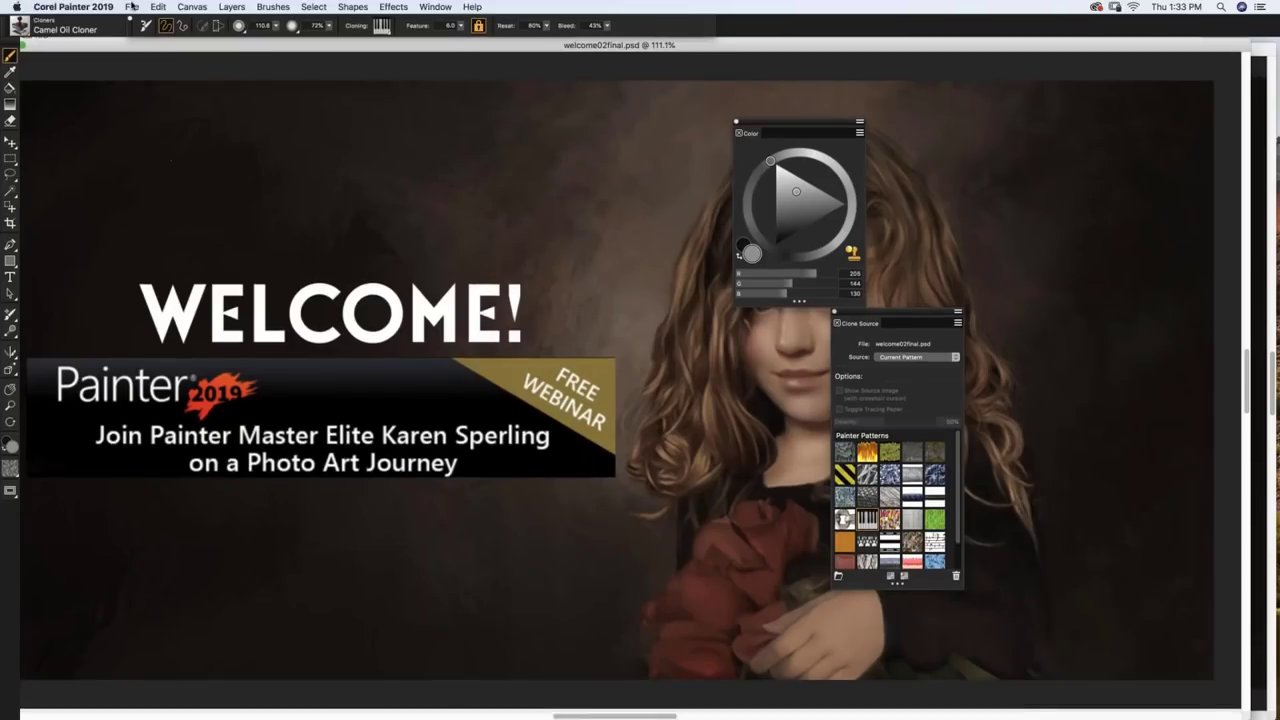
# Step: Open friendsn3225 copy.rif from the richie folder
pyautogui.click(131, 8)
pyautogui.click(304, 219)
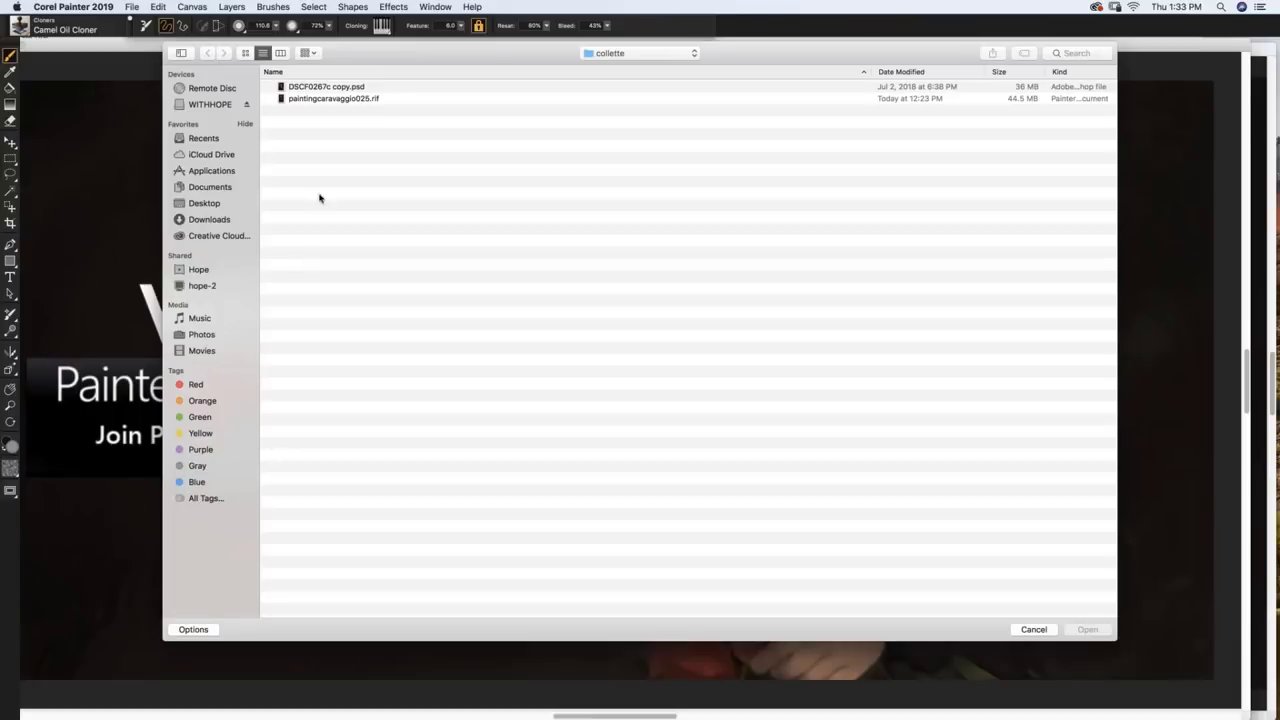
pyautogui.click(602, 58)
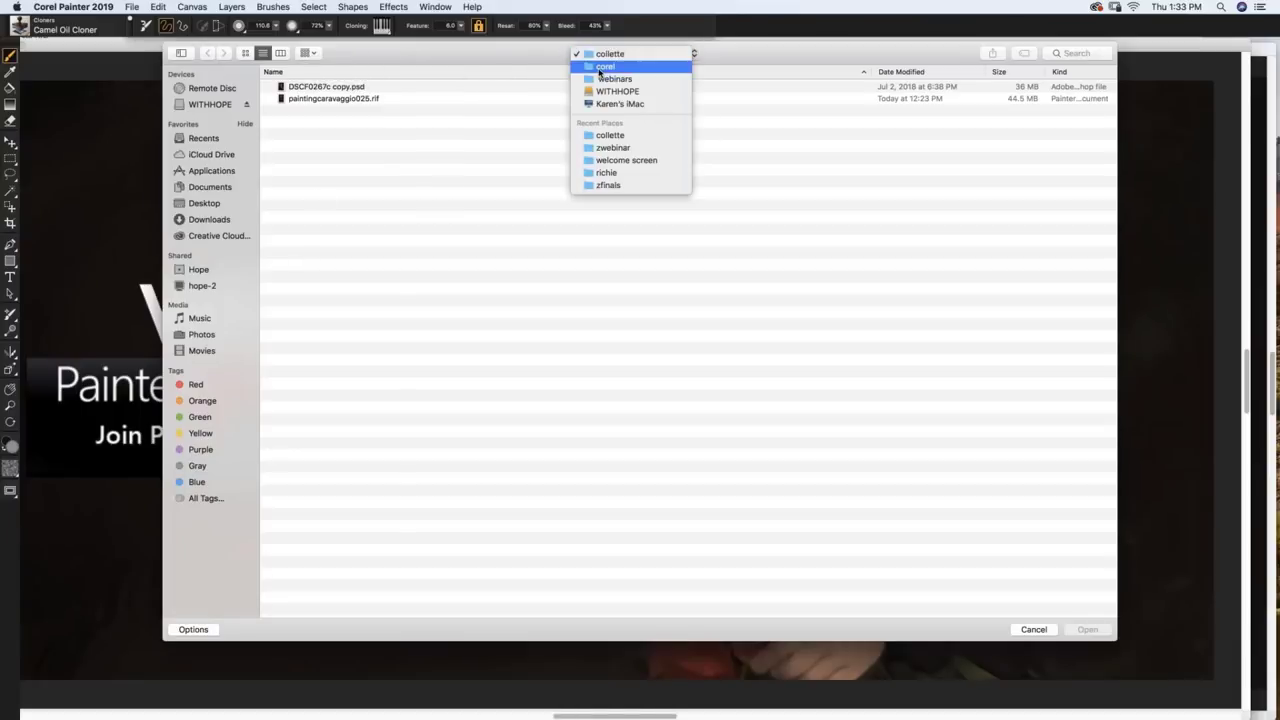
pyautogui.click(603, 79)
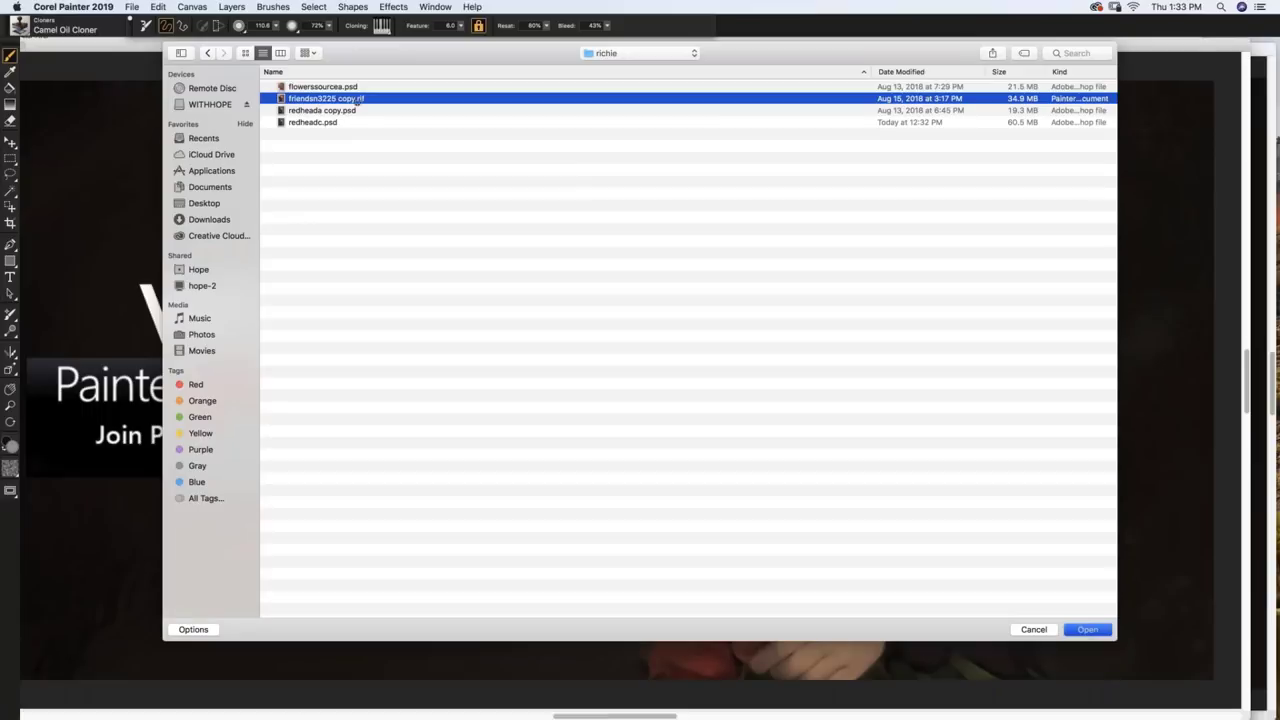
pyautogui.doubleClick(358, 100)
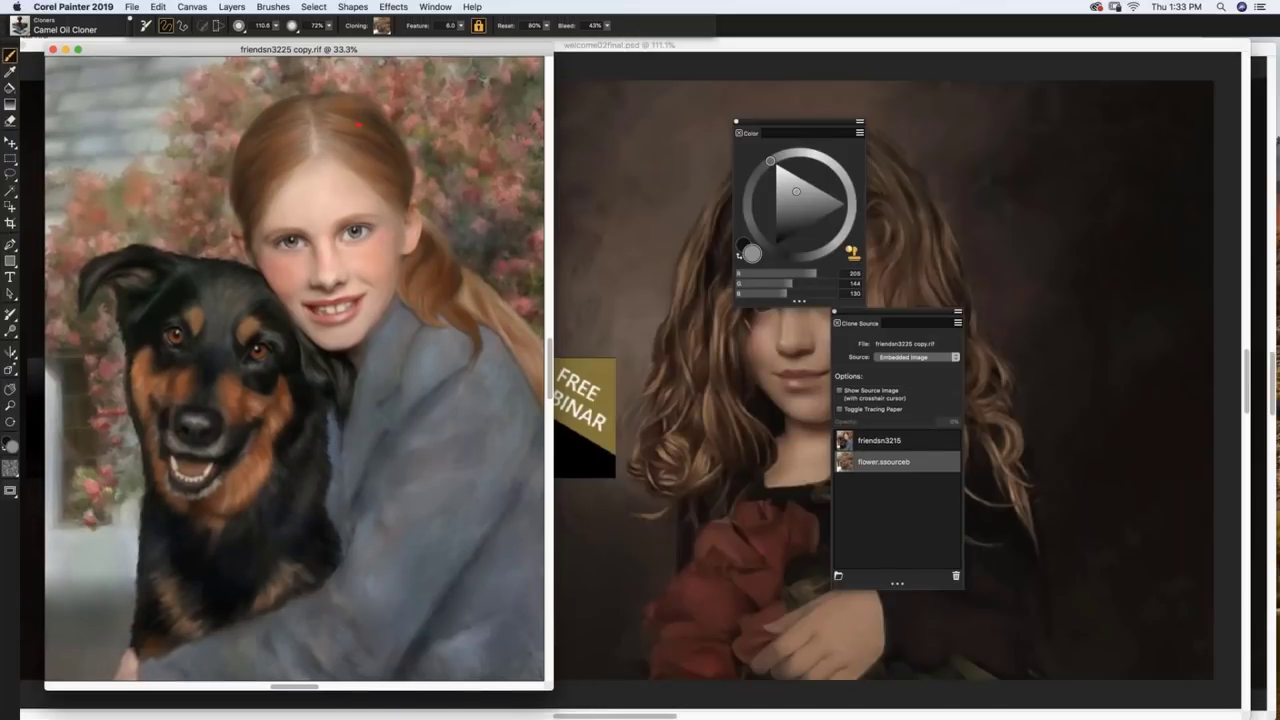
# Step: Enlarge the friendsn3225 window, then open flowerssourcea.psd and move it toward the centre
pyautogui.moveTo(553, 690); pyautogui.dragTo(623, 694)
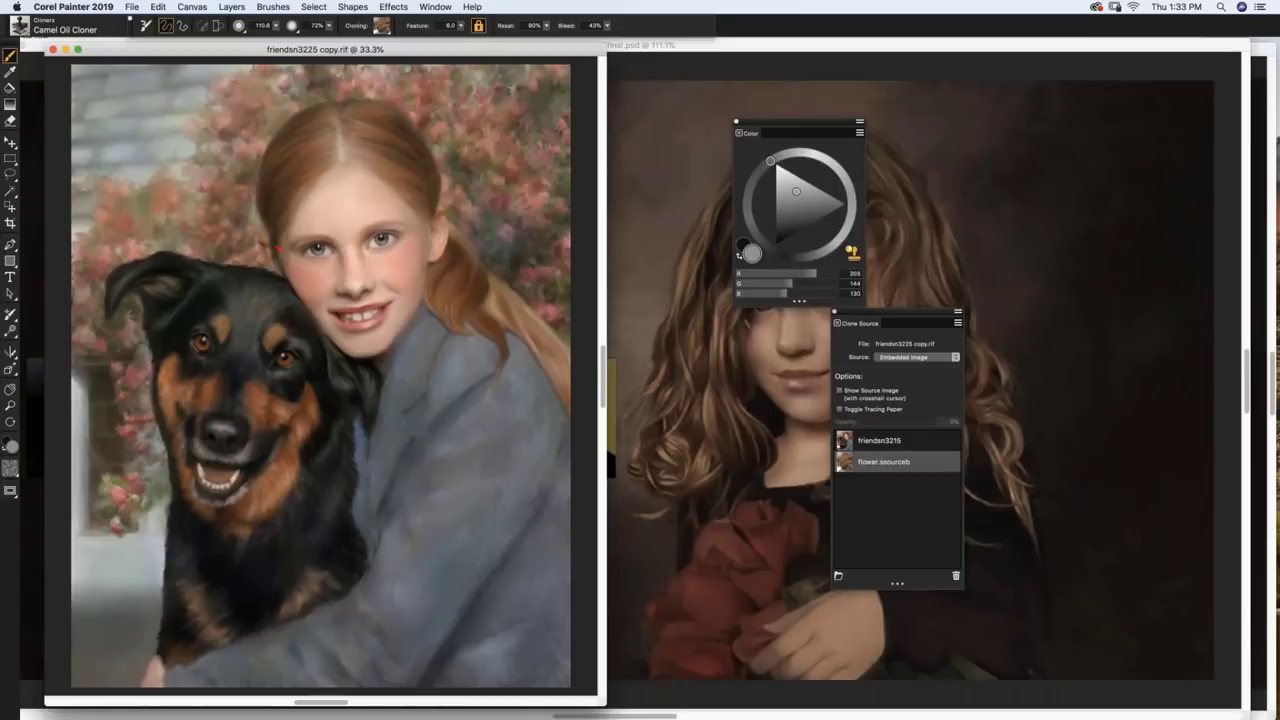
pyautogui.click(130, 8)
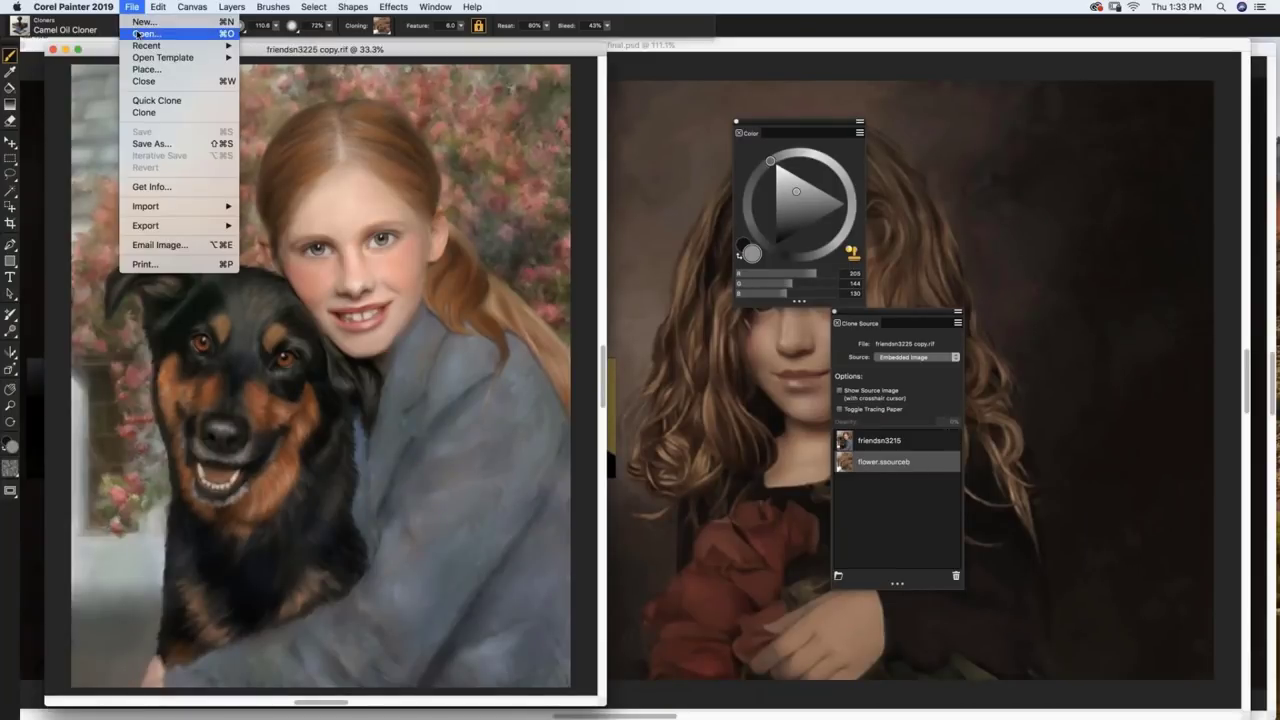
pyautogui.click(140, 34)
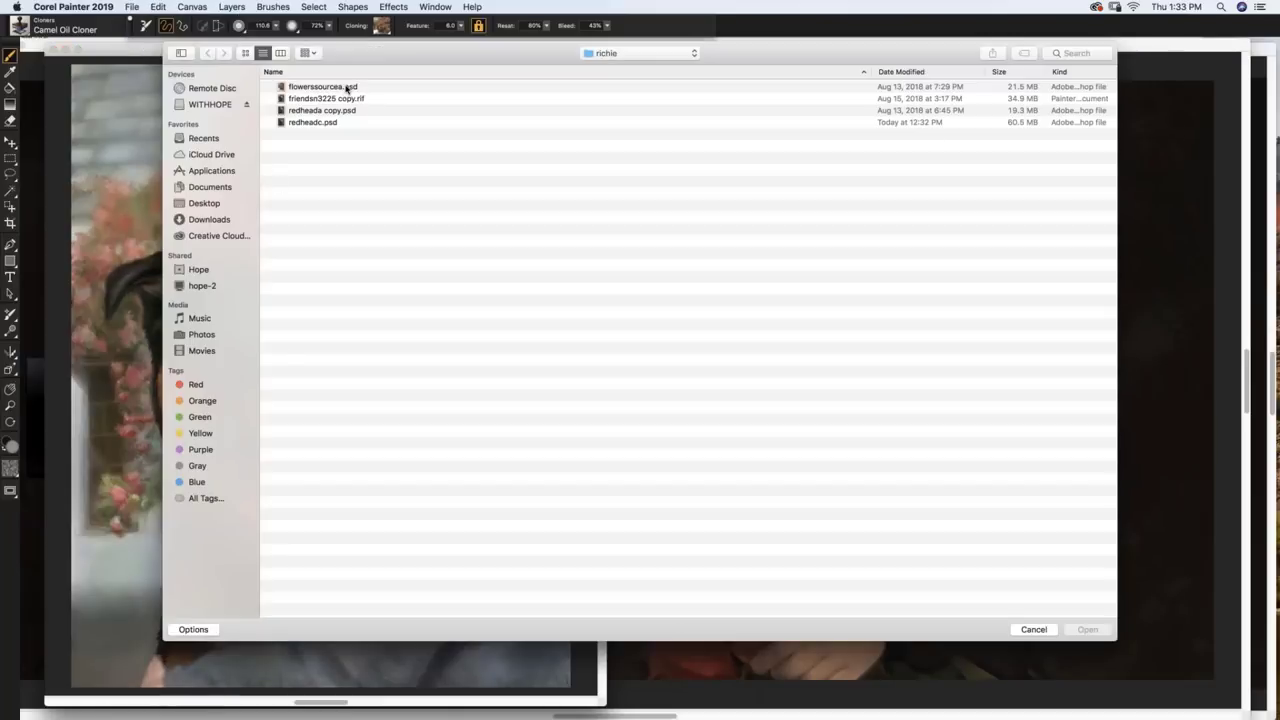
pyautogui.click(347, 88)
pyautogui.press('Return')
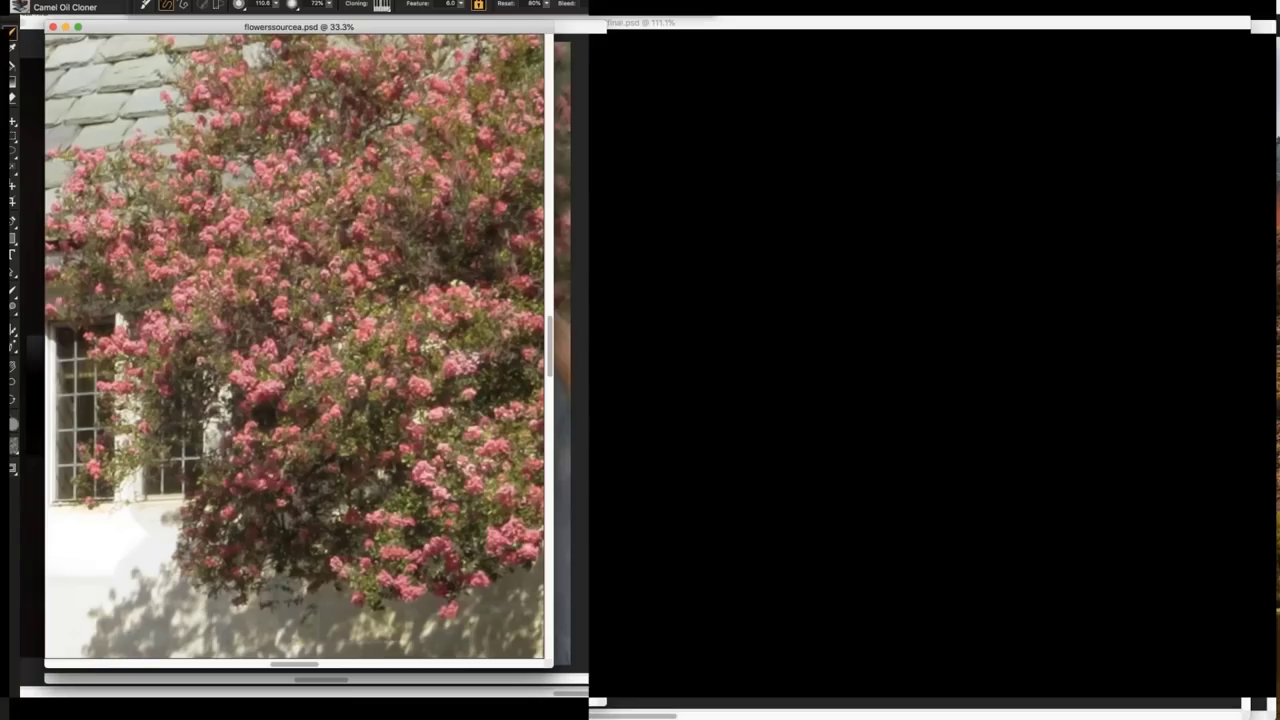
pyautogui.moveTo(440, 52); pyautogui.dragTo(831, 72)
# Step: Open redheada copy.psd and move it aside to uncover the painting
pyautogui.click(132, 7)
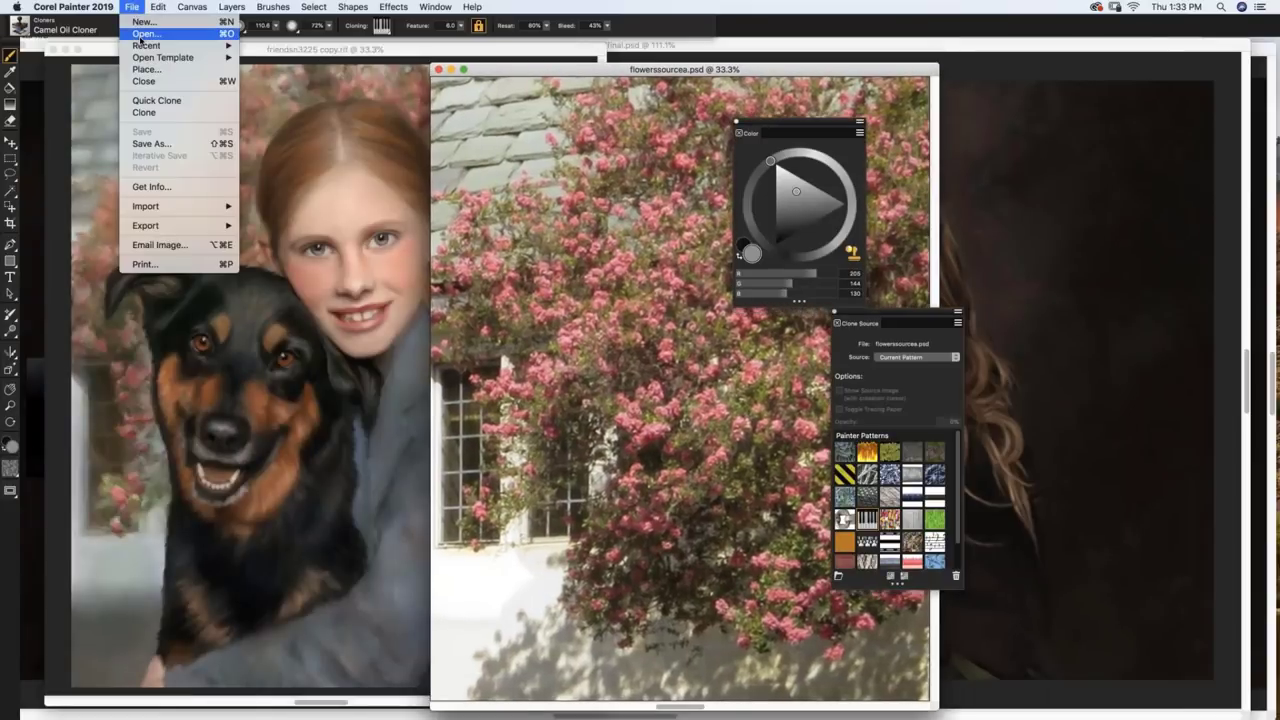
pyautogui.click(137, 36)
pyautogui.press('Return')
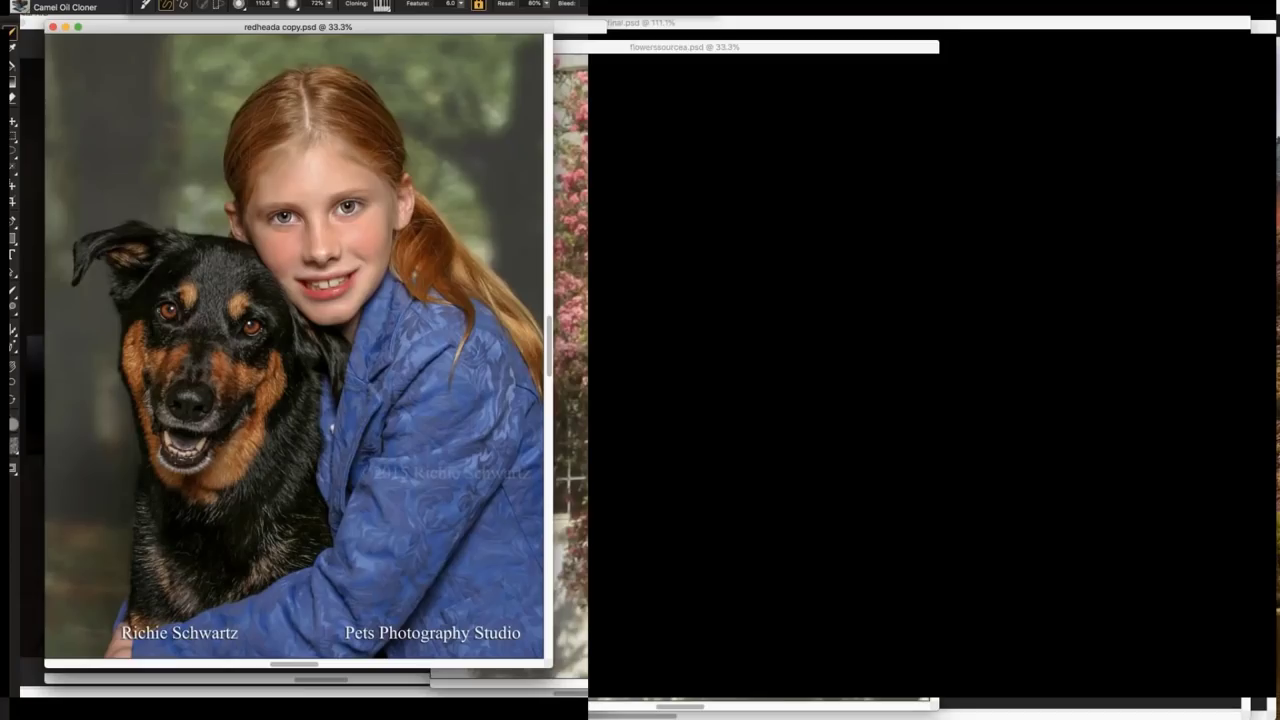
pyautogui.moveTo(467, 50); pyautogui.dragTo(840, 70)
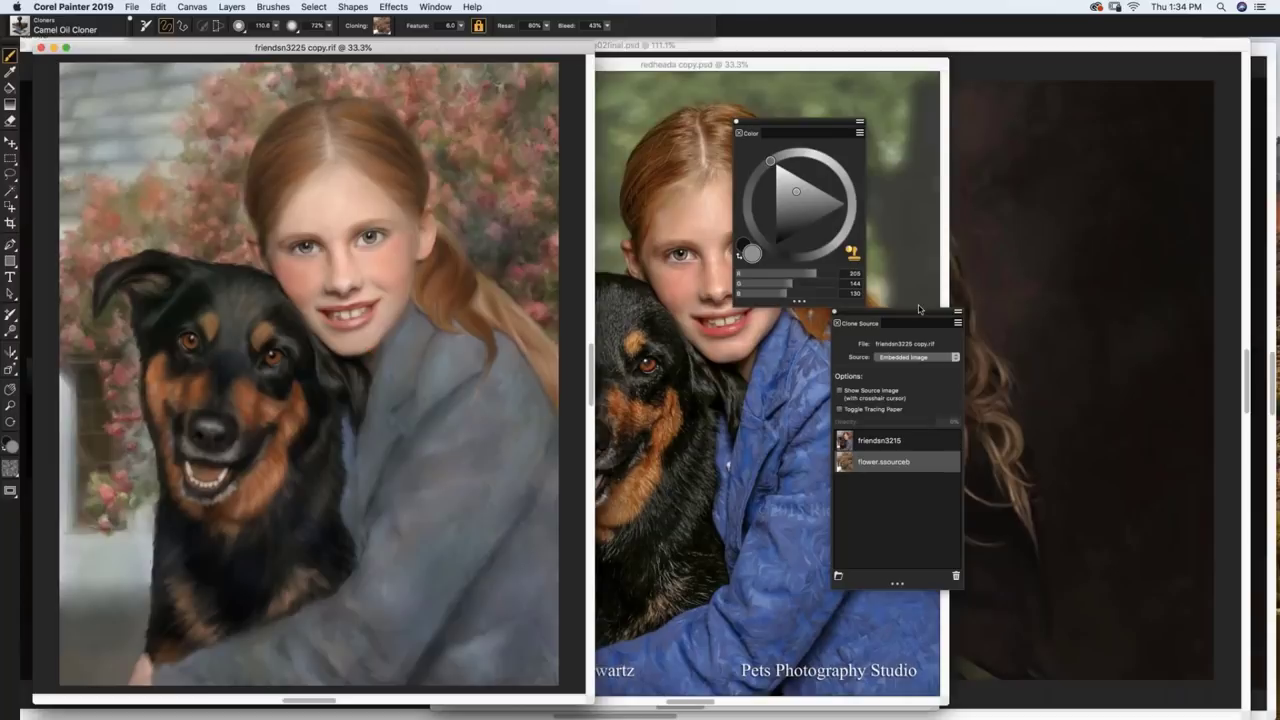
# Step: Move the Clone Source panel up, group the colour picker beside it, and shift the redheada photo
pyautogui.moveTo(913, 317)
pyautogui.mouseDown()
pyautogui.moveTo(798, 268)
pyautogui.moveTo(660, 93)
pyautogui.mouseUp()
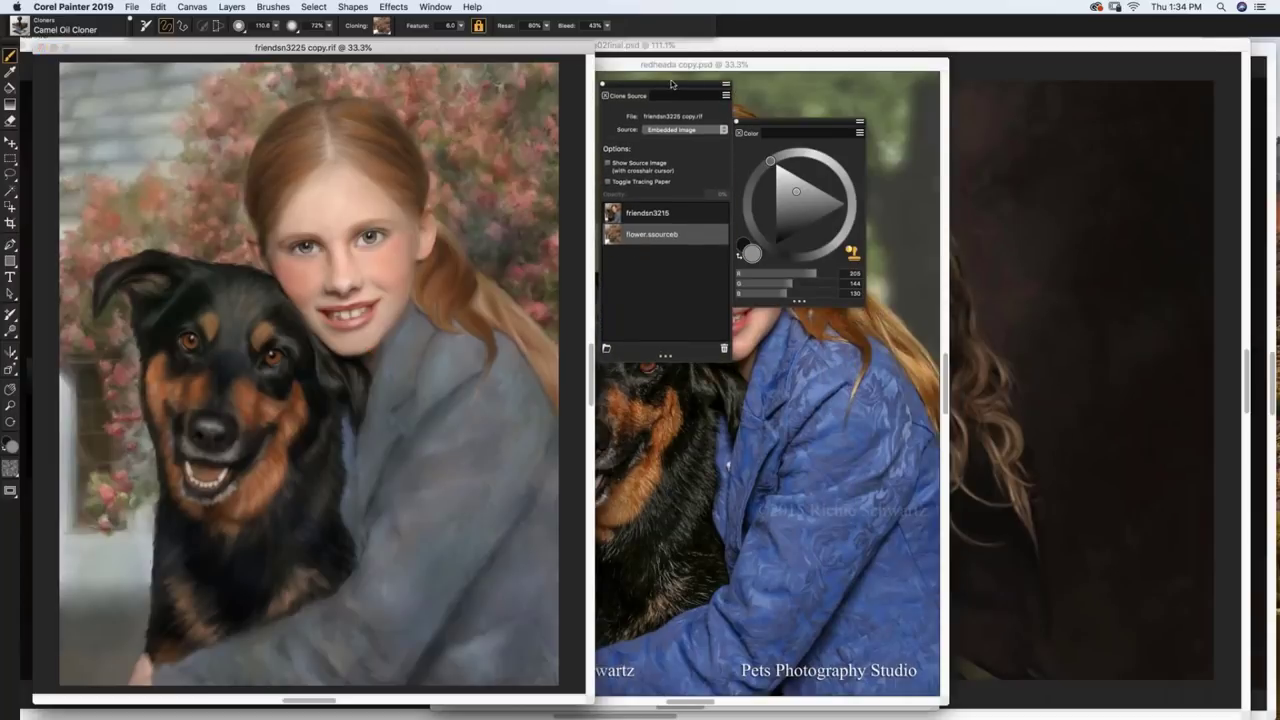
pyautogui.moveTo(791, 123); pyautogui.dragTo(797, 82)
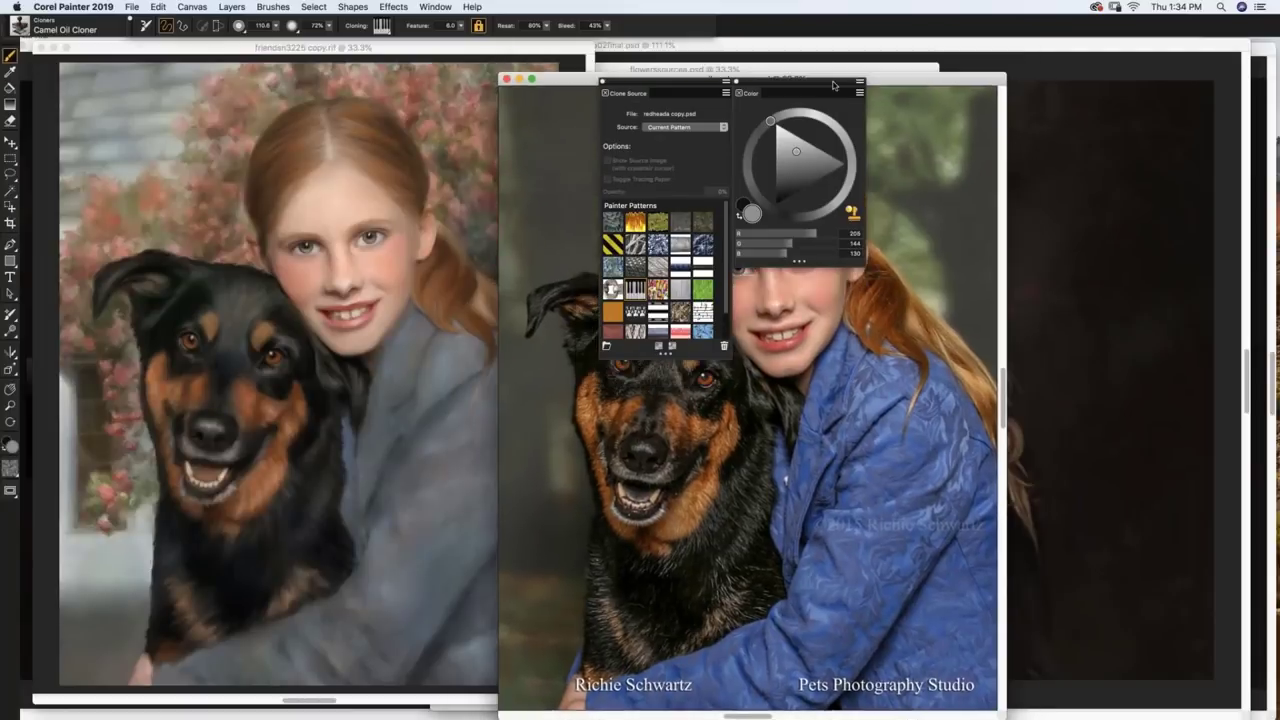
pyautogui.moveTo(560, 78); pyautogui.dragTo(219, 73)
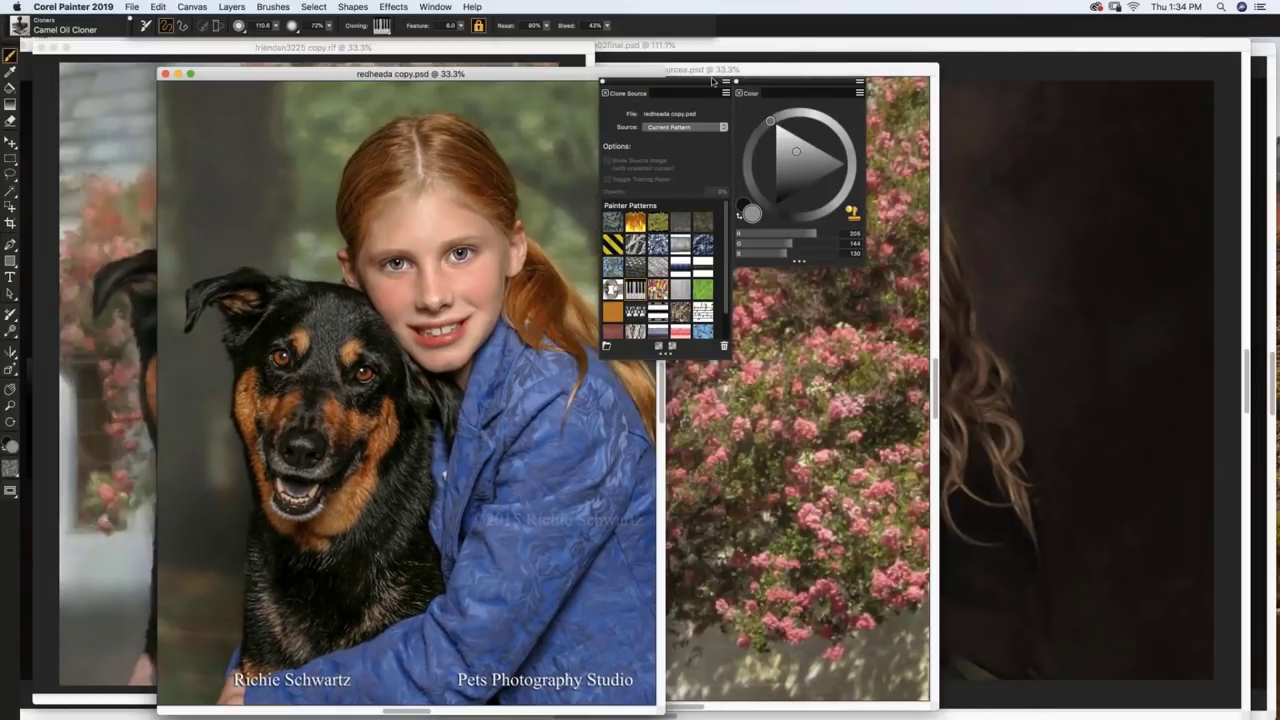
pyautogui.moveTo(435, 76)
pyautogui.mouseDown()
pyautogui.moveTo(822, 86)
pyautogui.moveTo(490, 76)
pyautogui.mouseUp()
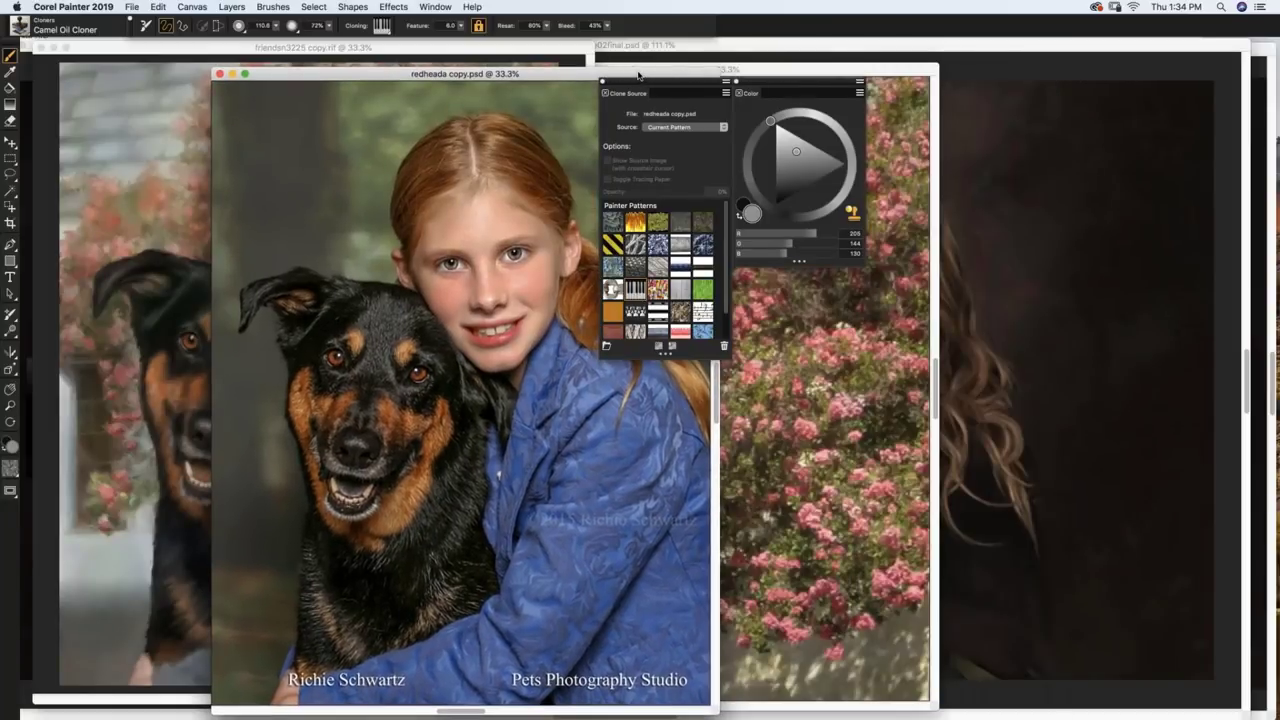
# Step: Move the flowers and redheada photos to the right, leaving the girl-and-dog painting in front
pyautogui.moveTo(638, 76); pyautogui.dragTo(637, 76)
pyautogui.moveTo(888, 71)
pyautogui.mouseDown()
pyautogui.moveTo(838, 86)
pyautogui.moveTo(637, 91)
pyautogui.mouseUp()
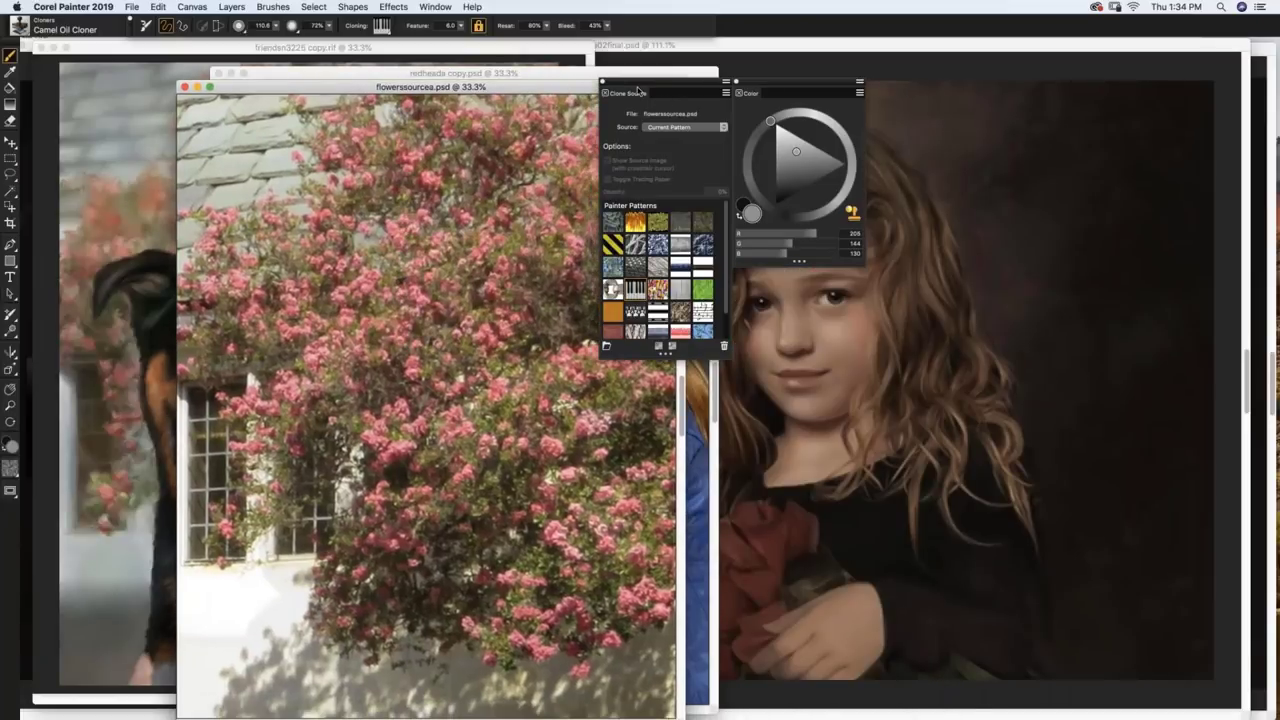
pyautogui.moveTo(637, 91); pyautogui.dragTo(1033, 99)
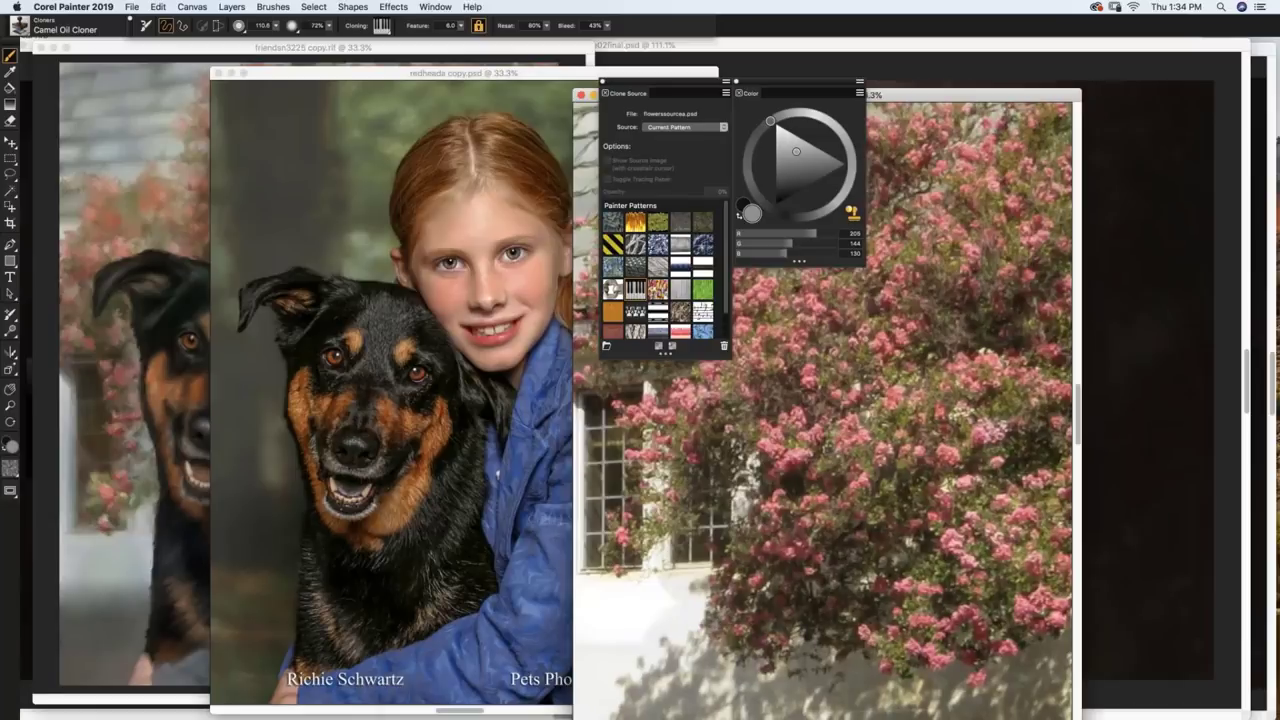
pyautogui.moveTo(680, 73); pyautogui.dragTo(1023, 75)
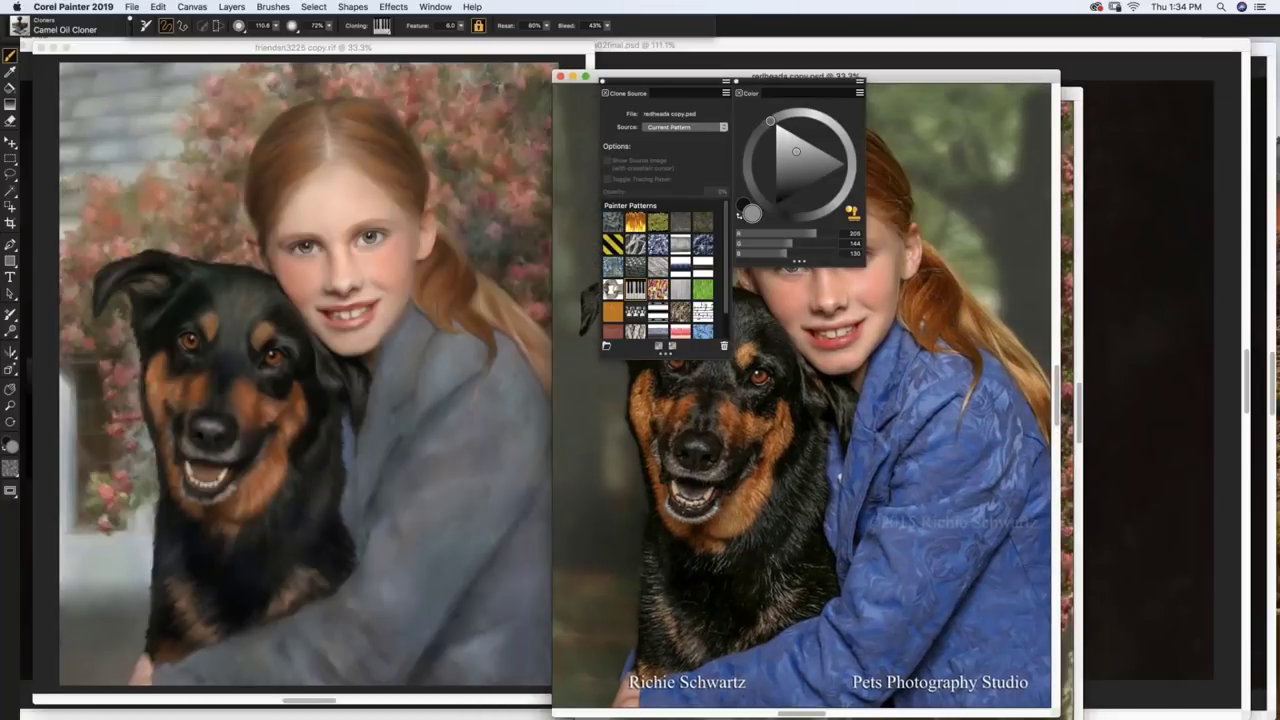
pyautogui.press('super+m')
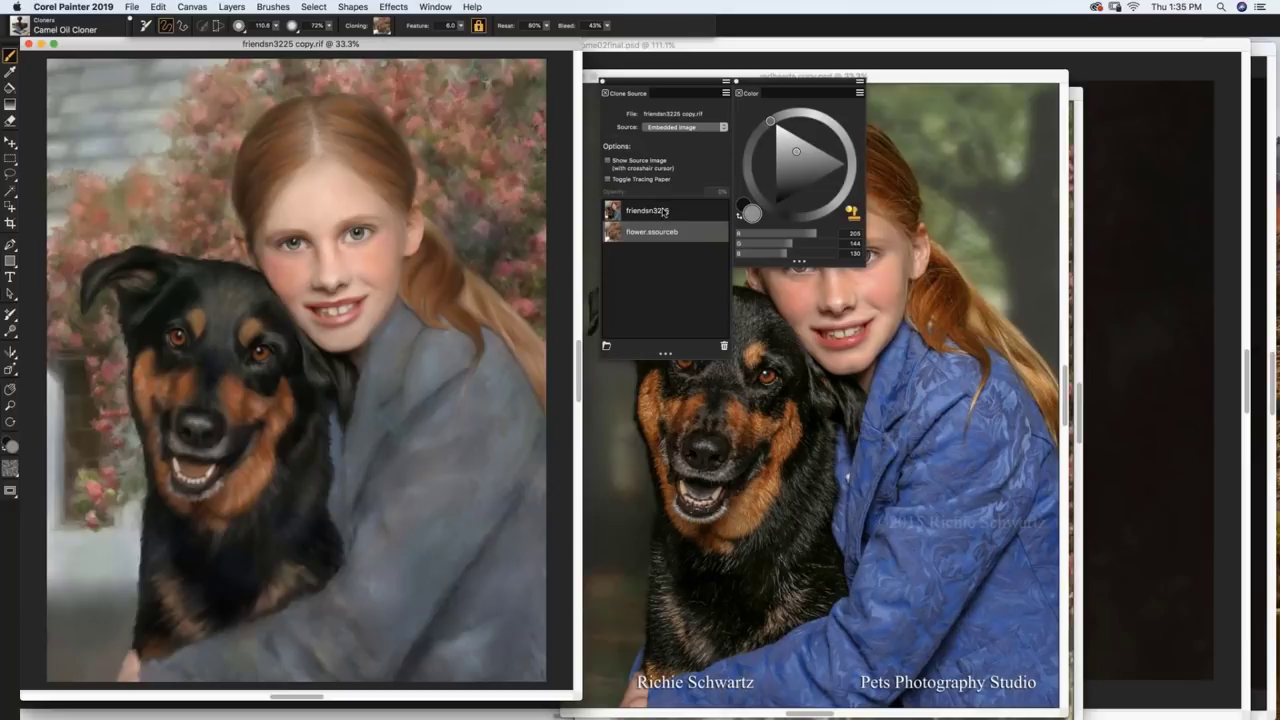
# Step: Select friendsn3215 as the clone source and preview it through tracing paper
pyautogui.click(663, 211)
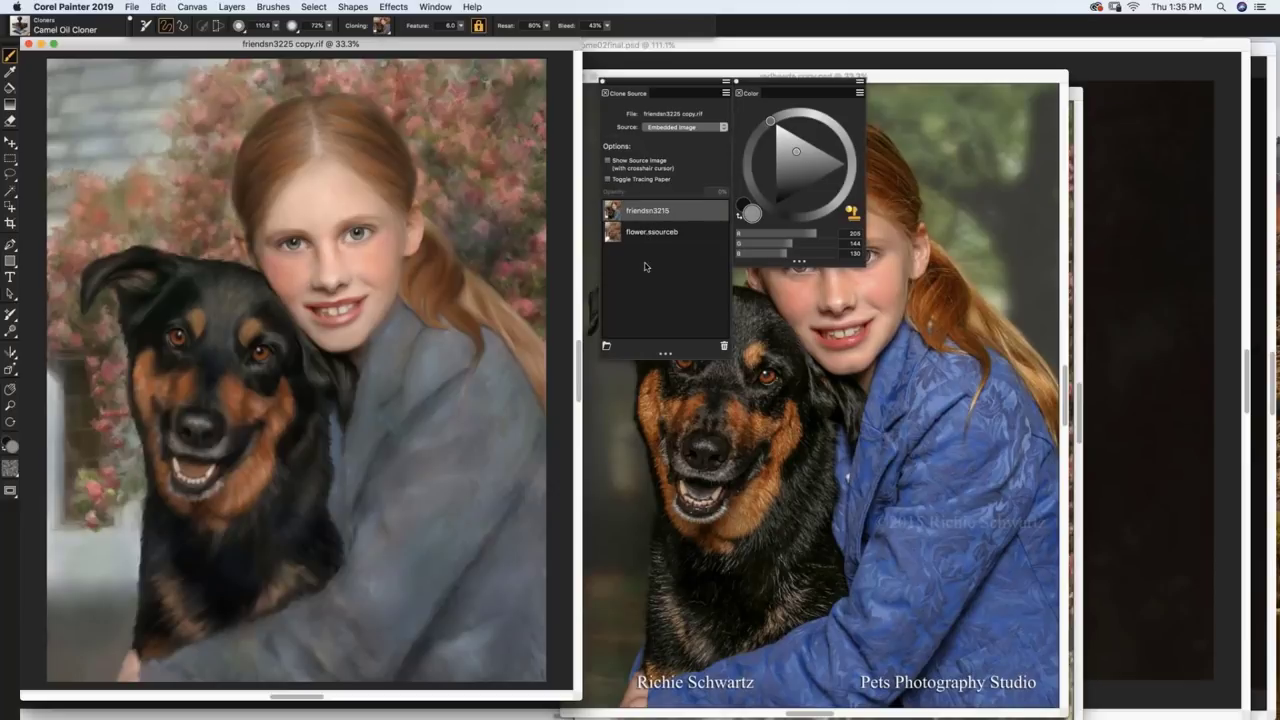
pyautogui.press('super+t')
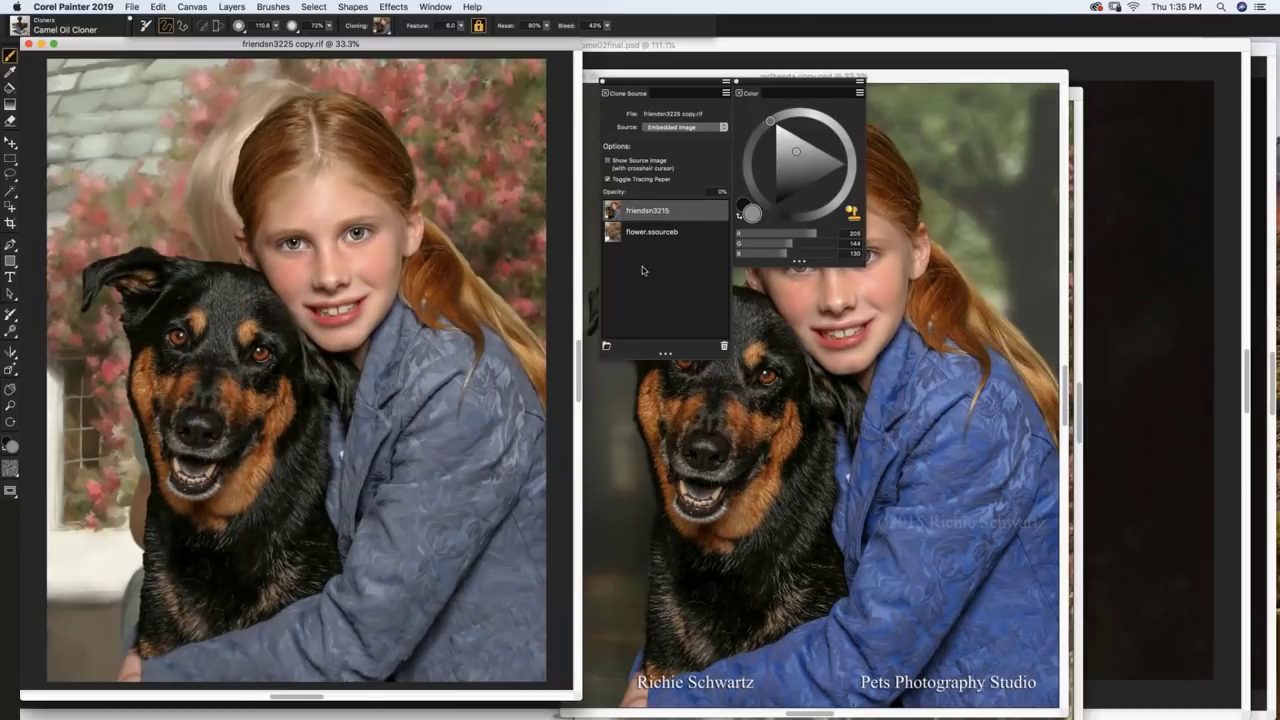
pyautogui.press('super+t')
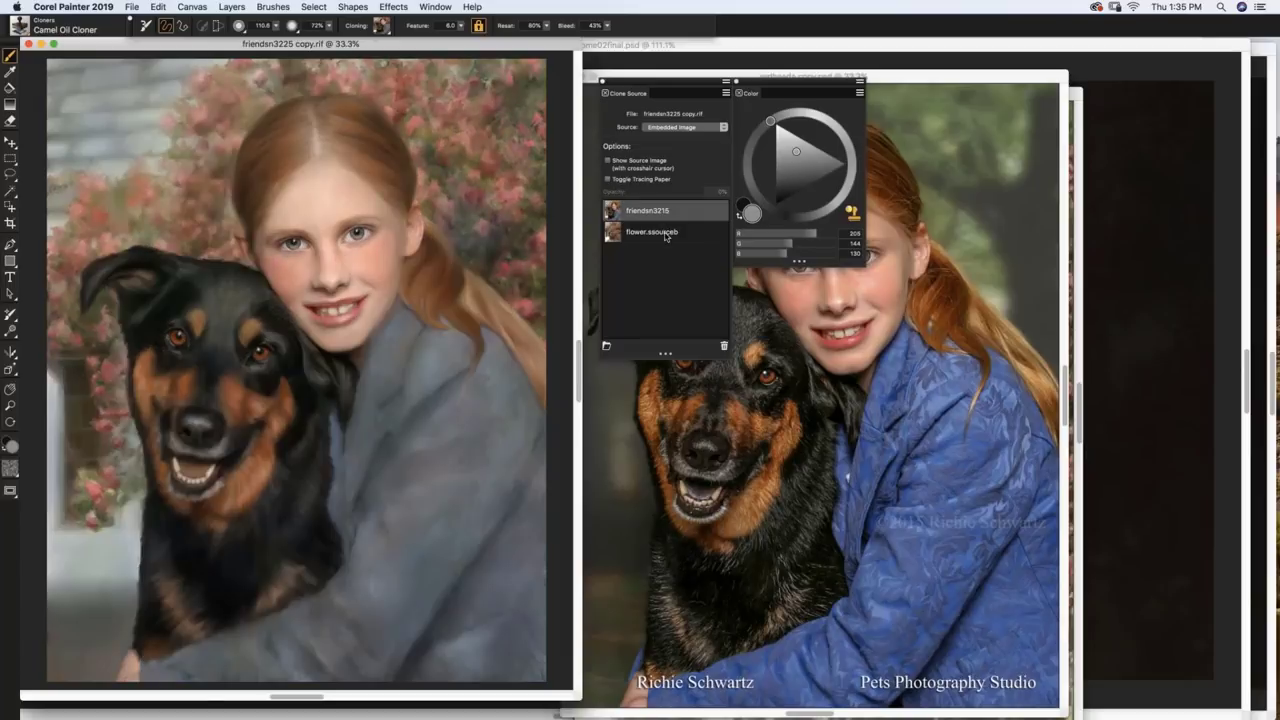
# Step: Preview the flower source through tracing paper, then return to friendsn3215 and zoom in
pyautogui.click(666, 234)
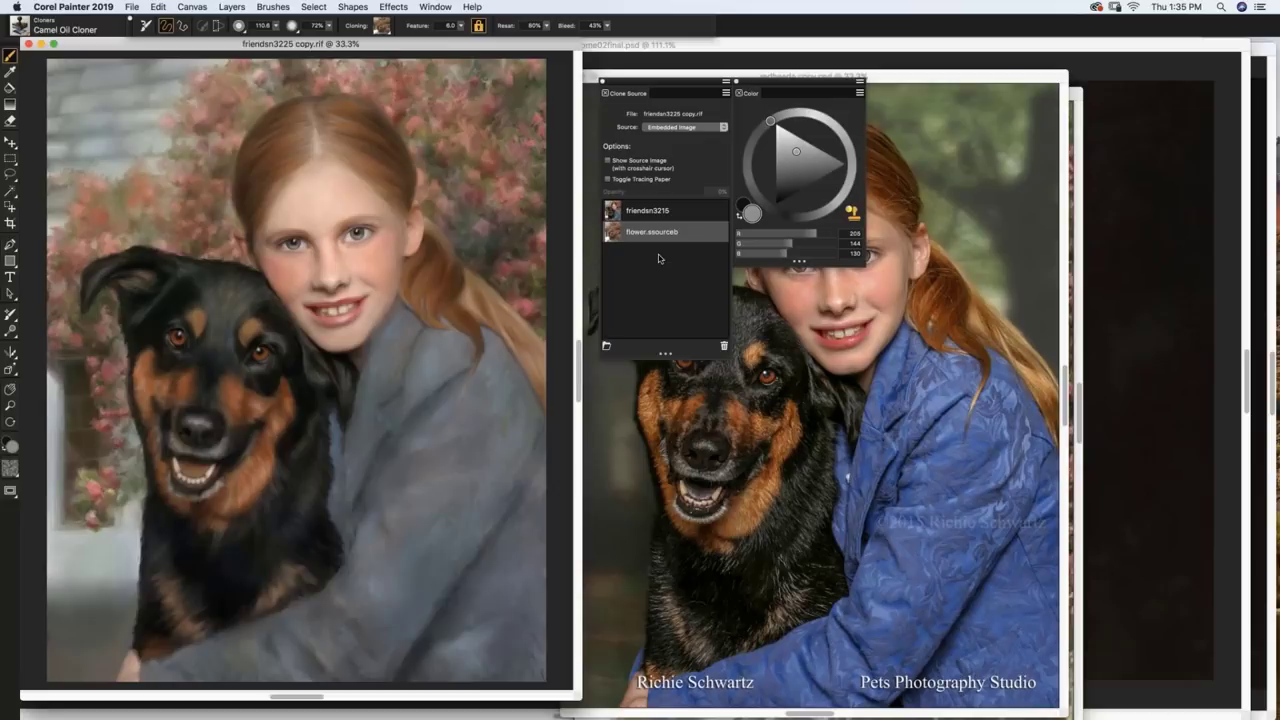
pyautogui.press('super+t')
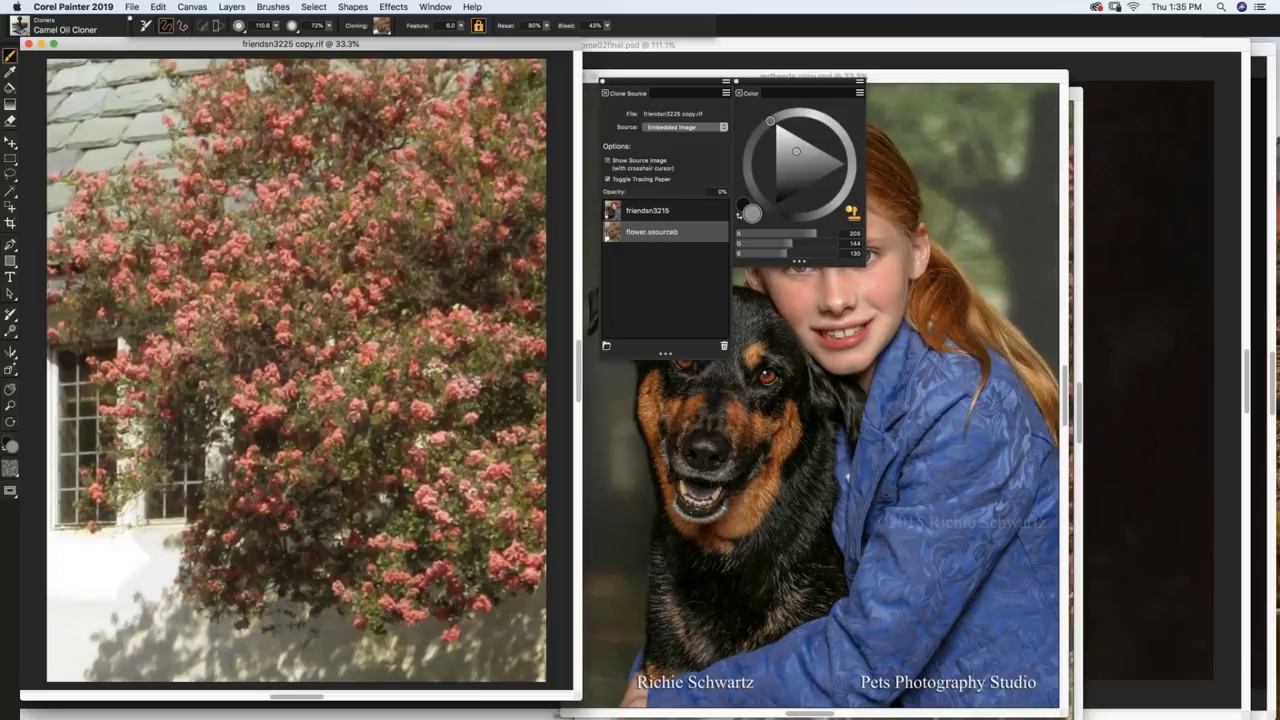
pyautogui.press('super+t')
pyautogui.click(640, 212)
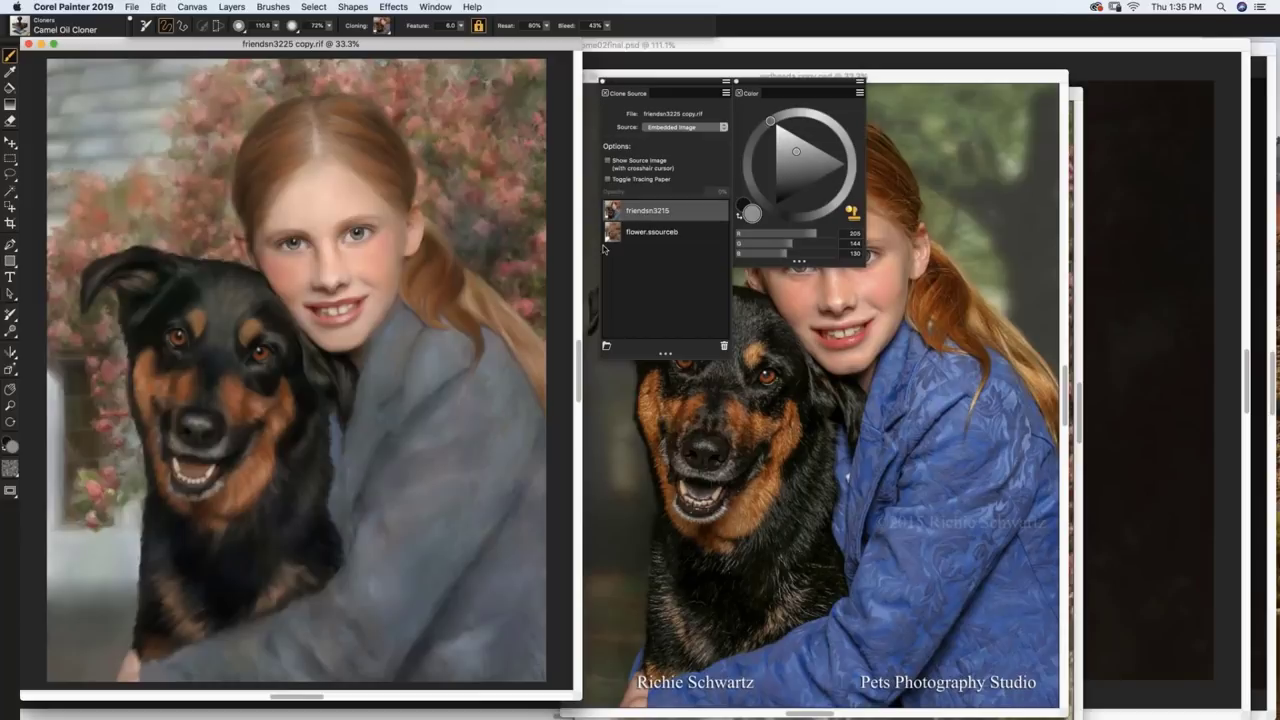
pyautogui.press('super+equal')
pyautogui.press('super+equal')
pyautogui.press('super+equal')
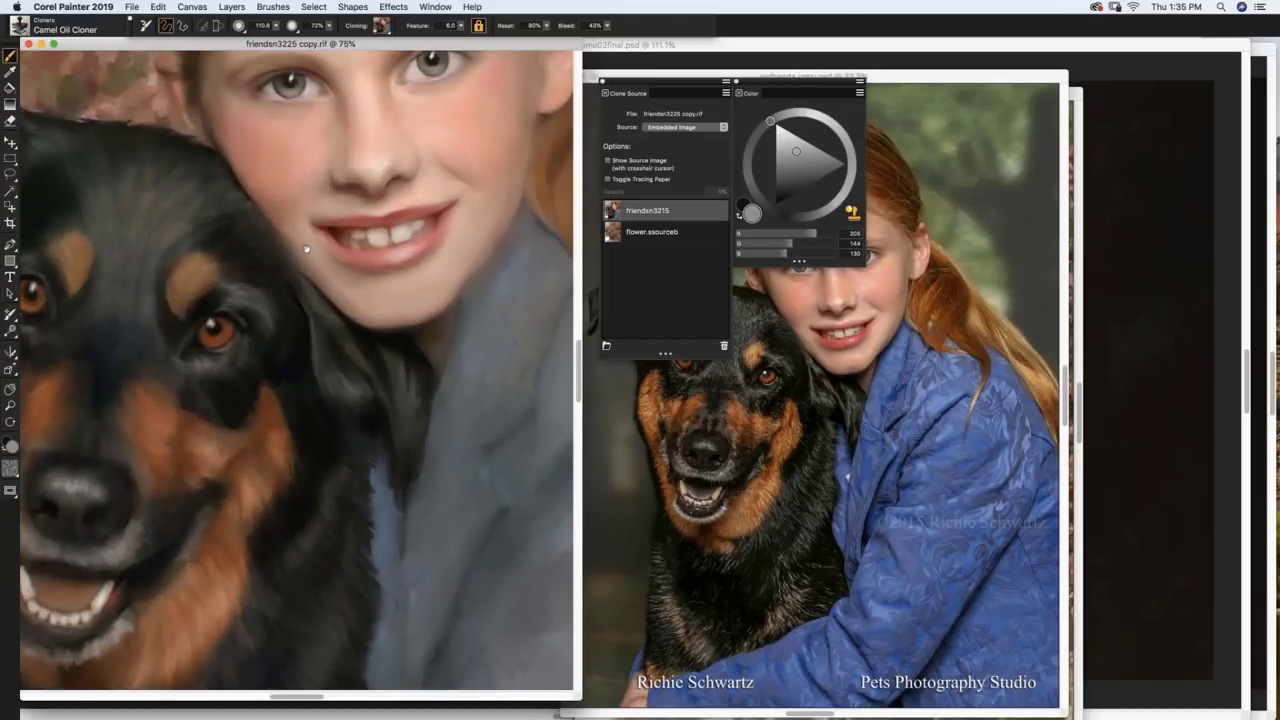
# Step: Pan to both faces and pick 08classicdogfaces from the ArtistryCorelPainterBrushesXIV brush library
pyautogui.moveTo(306, 251)
pyautogui.mouseDown()
pyautogui.moveTo(451, 434)
pyautogui.moveTo(598, 460)
pyautogui.moveTo(621, 483)
pyautogui.mouseUp()
pyautogui.press('super+b')
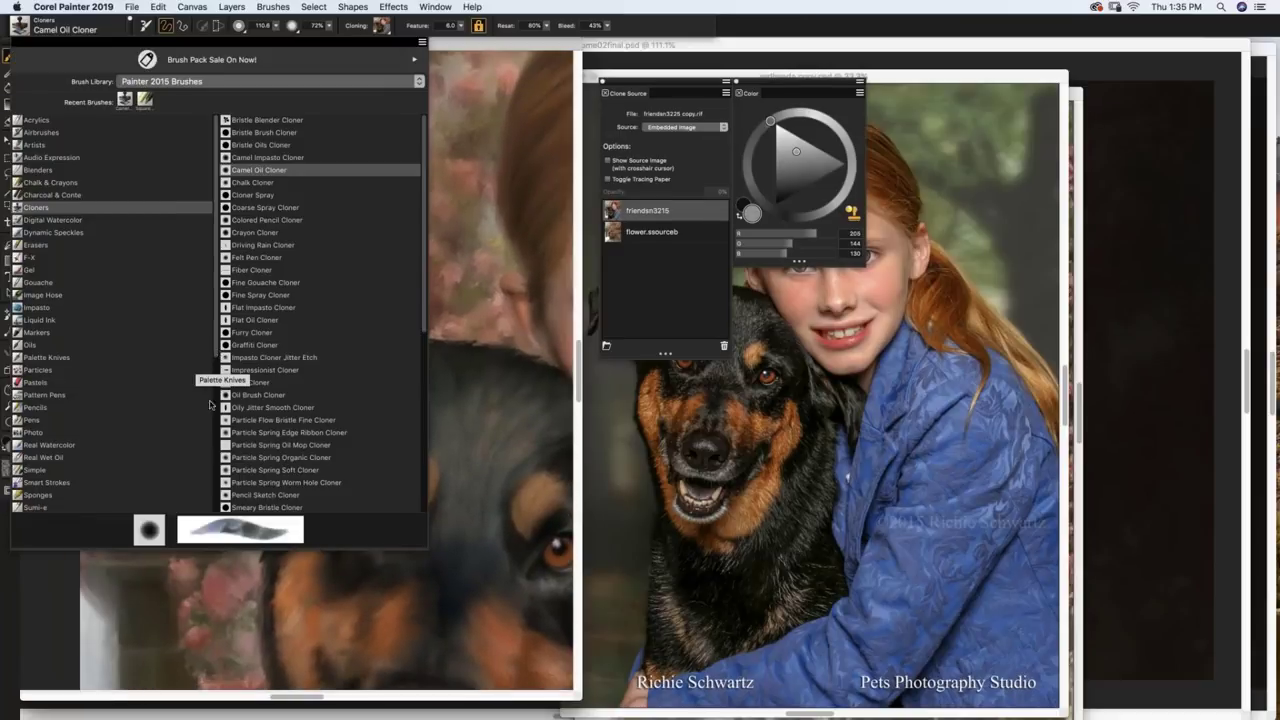
pyautogui.scroll(-10, 212, 420)
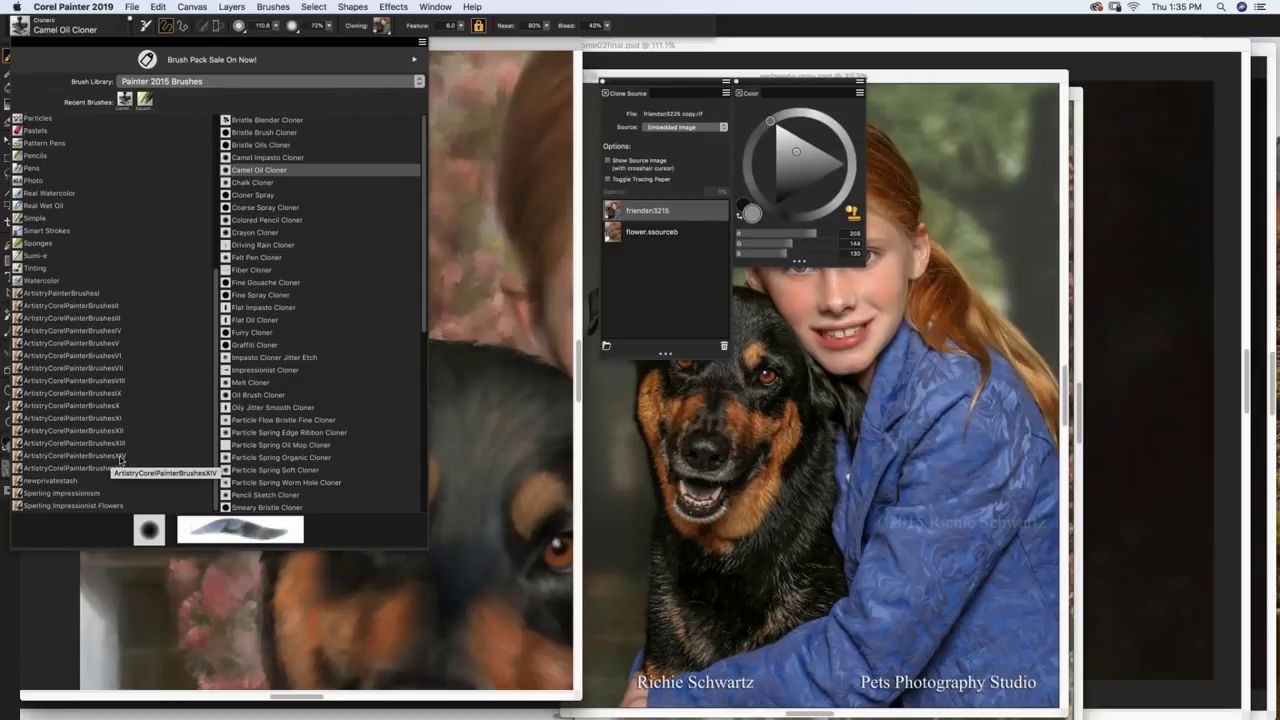
pyautogui.click(121, 457)
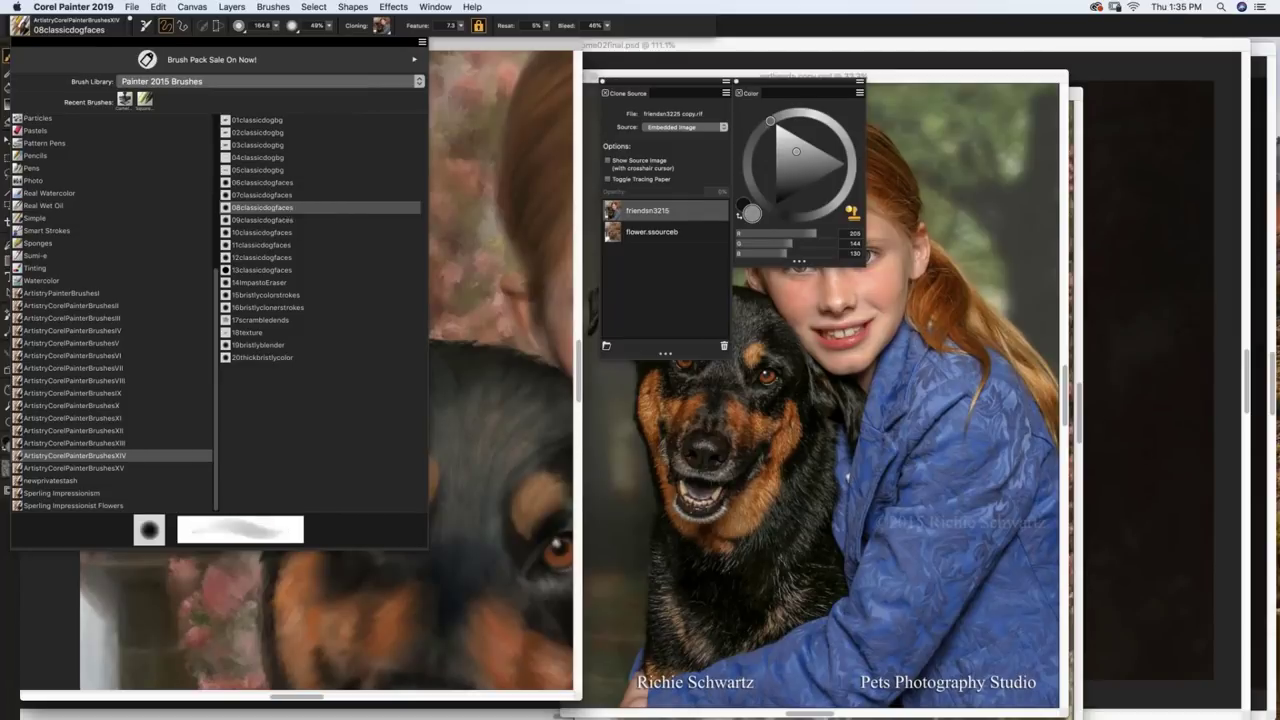
pyautogui.click(286, 208)
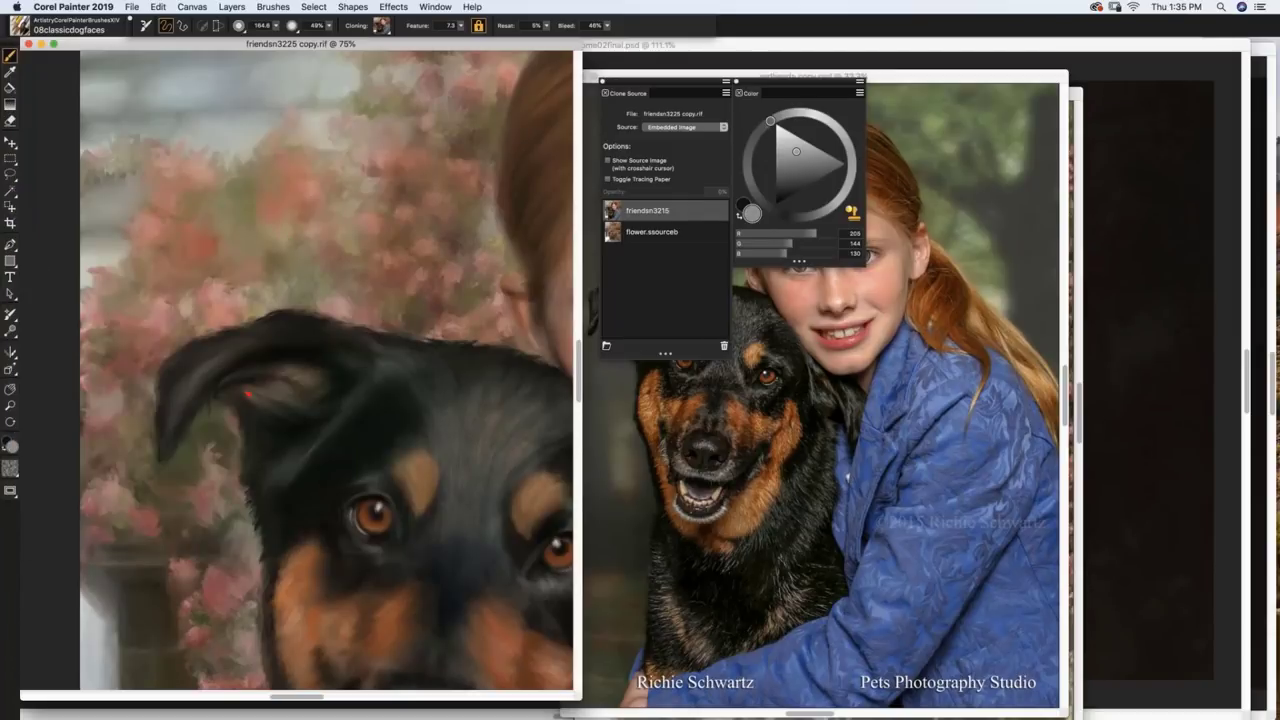
# Step: Scroll to the dog's eye, check the source via tracing paper, and enable offset sampling
pyautogui.scroll(2, 248, 394)
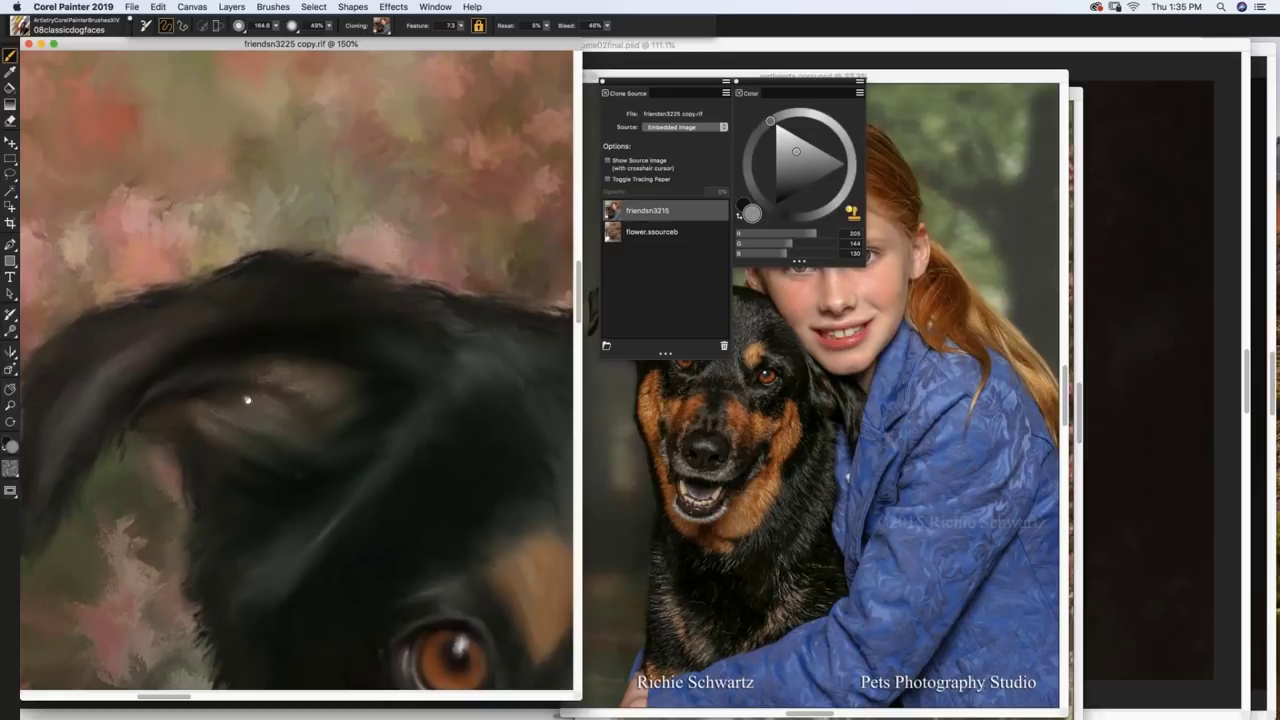
pyautogui.hscroll(4, 248, 400)
pyautogui.scroll(-3, 248, 400)
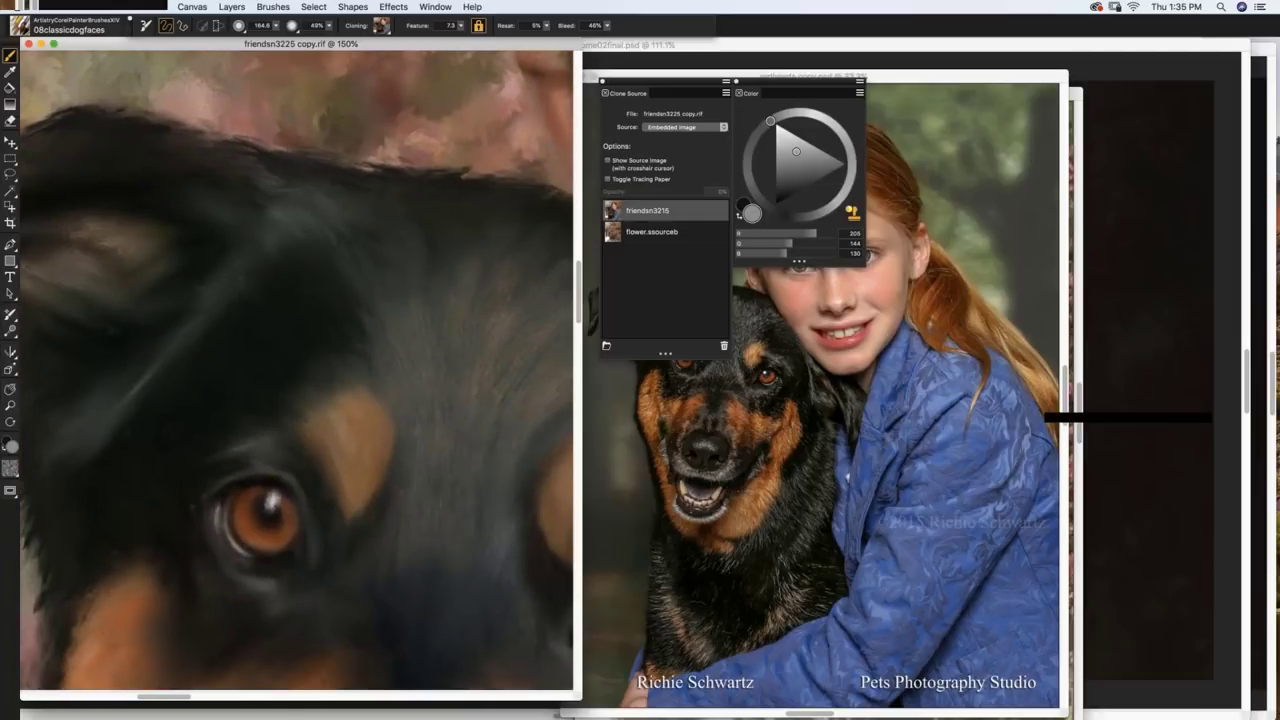
pyautogui.press('super+t')
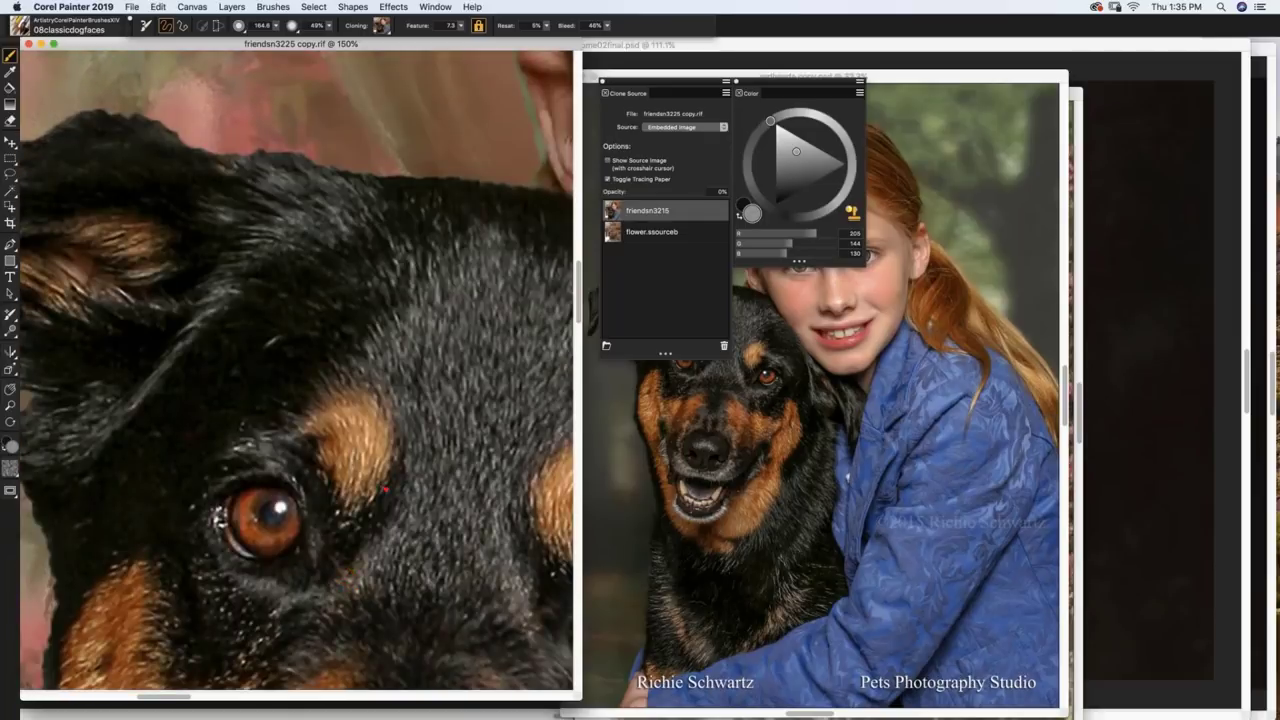
pyautogui.press('super+t')
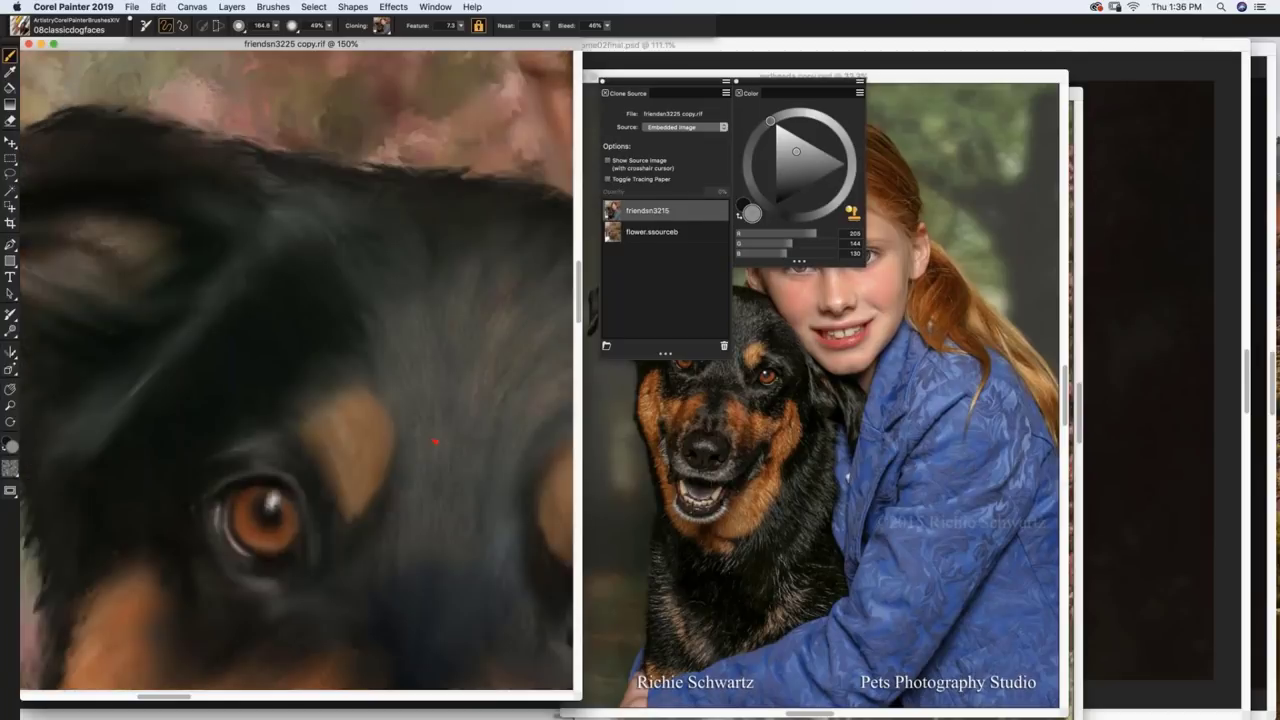
pyautogui.keyDown('alt'); pyautogui.click(455, 412); pyautogui.keyUp('alt')
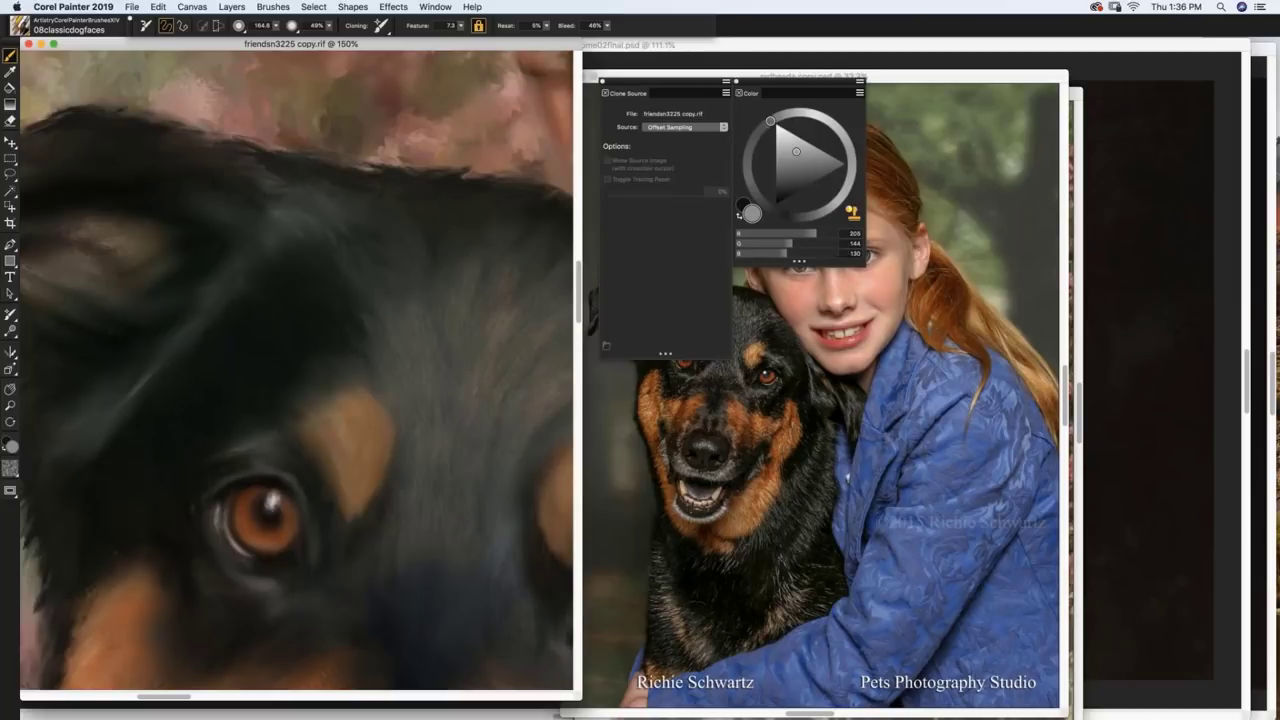
# Step: Reset the clone source to the embedded image and resize the brush to about 43
pyautogui.click(672, 128)
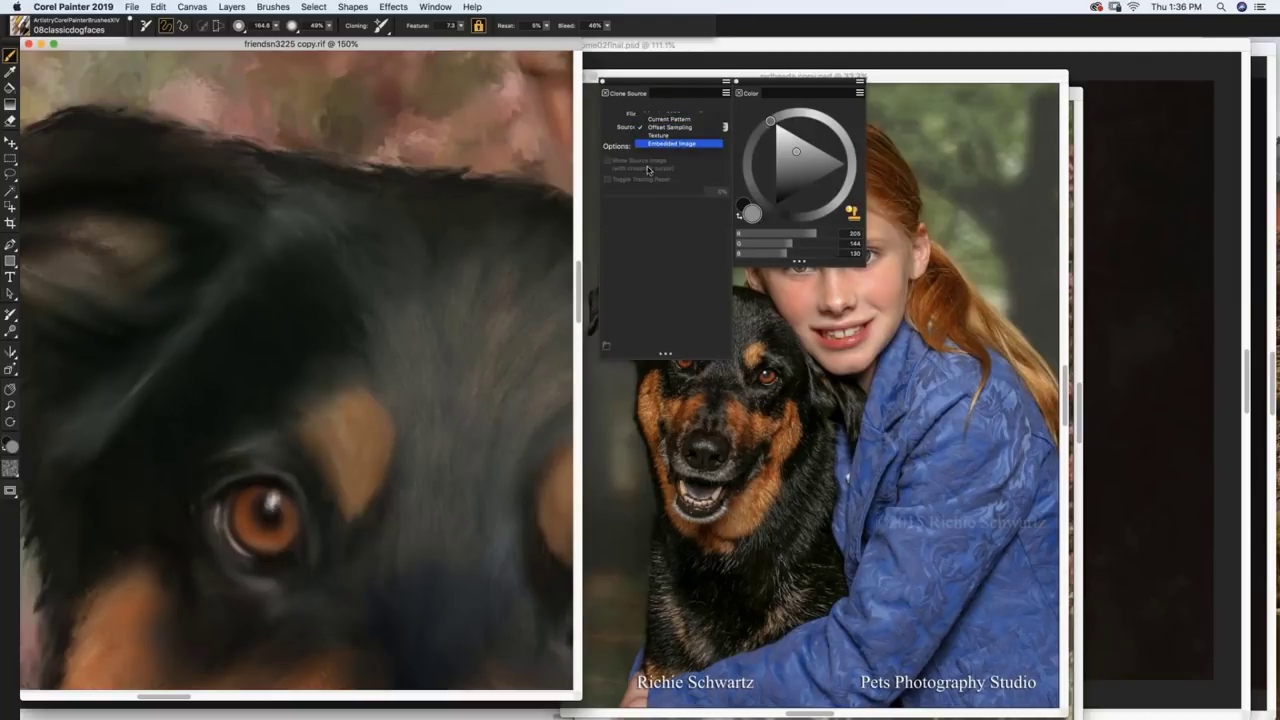
pyautogui.click(672, 116)
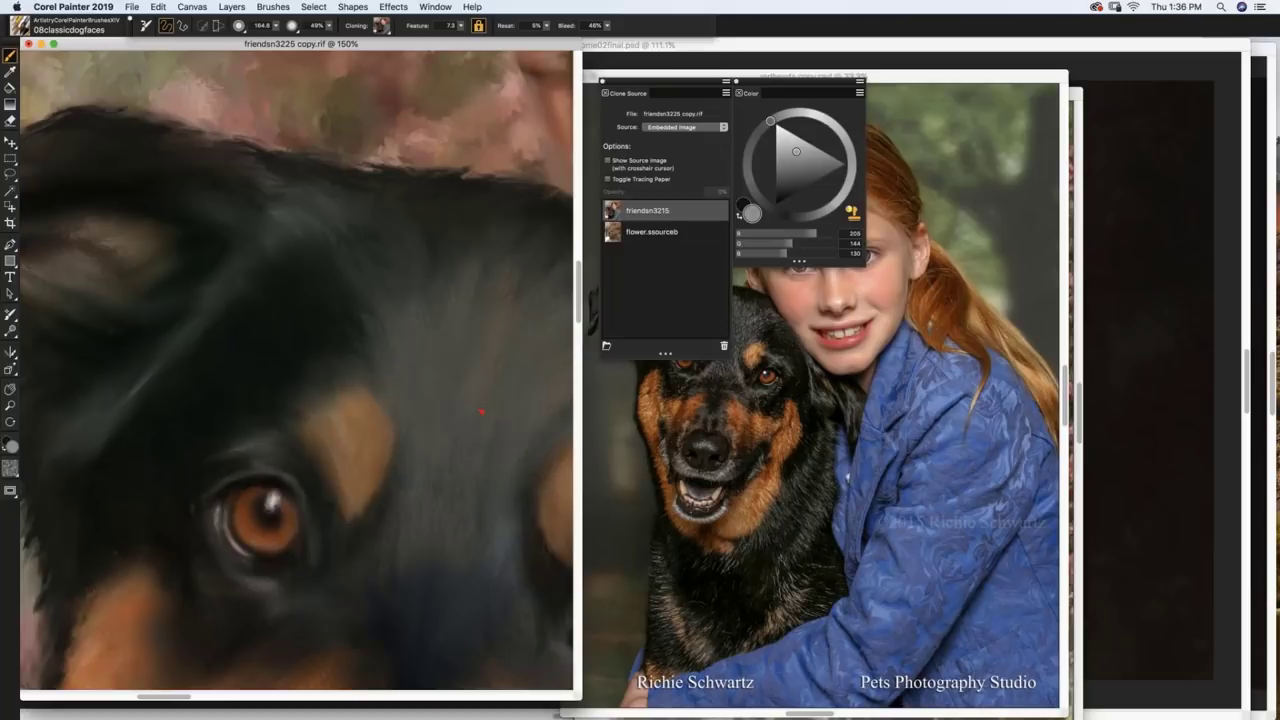
pyautogui.moveTo(458, 362); pyautogui.dragTo(494, 386)
pyautogui.press('super+t')
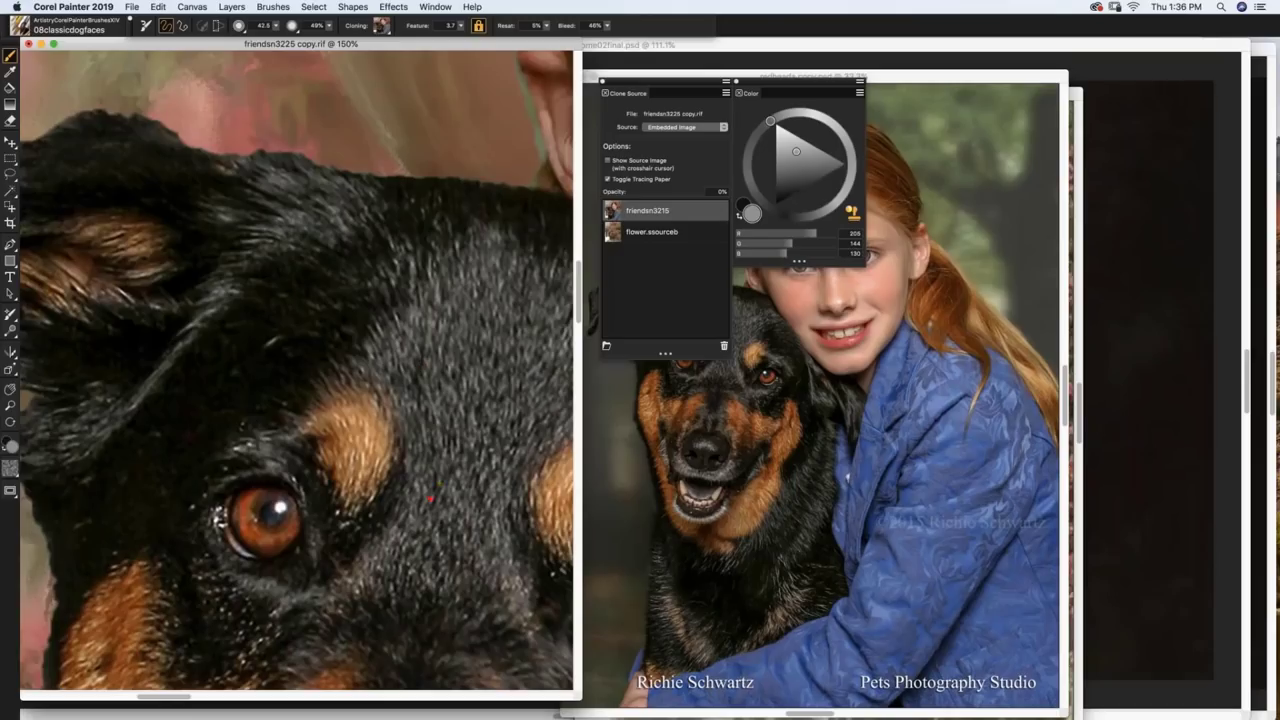
pyautogui.press('super+t')
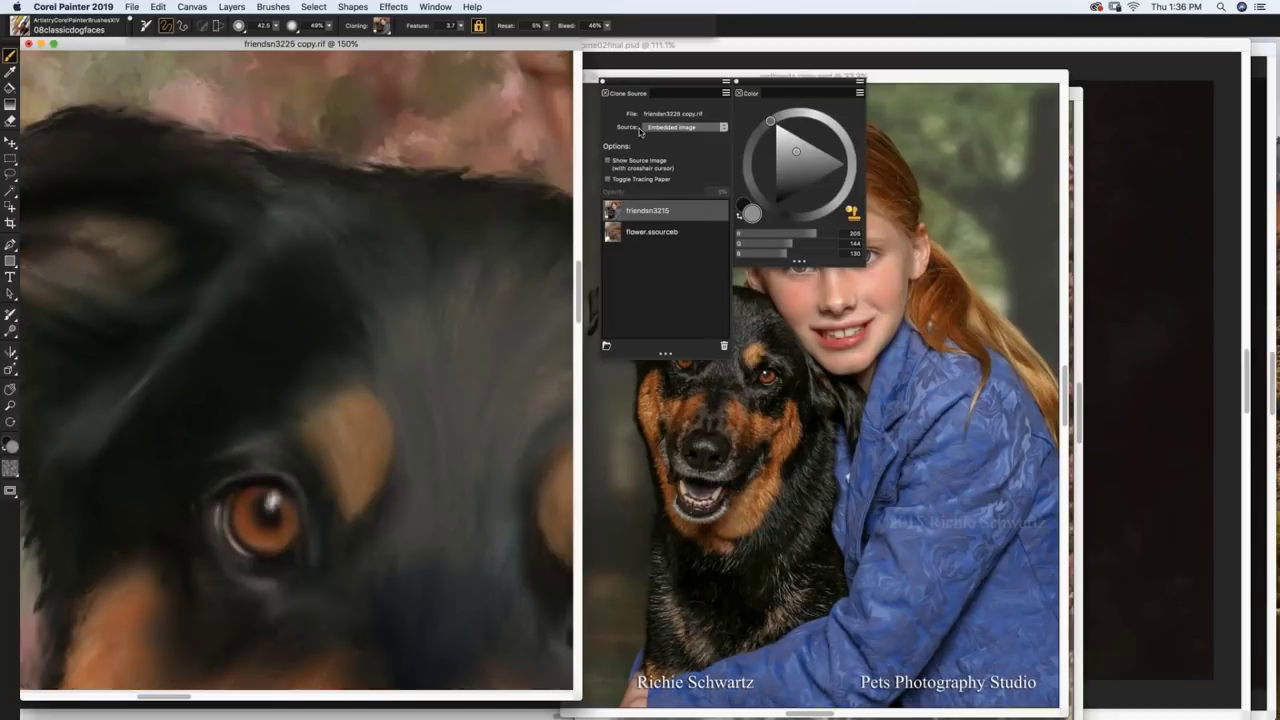
# Step: Set tracing paper opacity to 40%, then to 0%, toggling tracing paper to compare
pyautogui.click(630, 179)
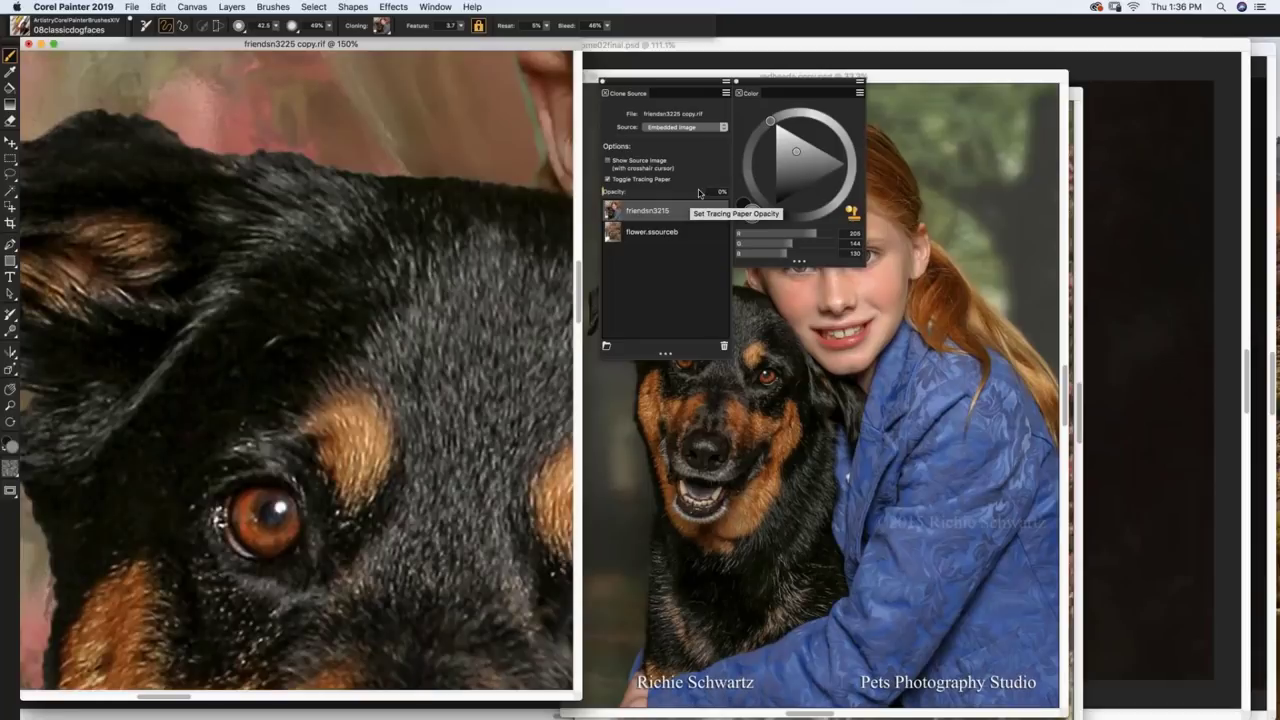
pyautogui.moveTo(606, 192); pyautogui.dragTo(674, 196)
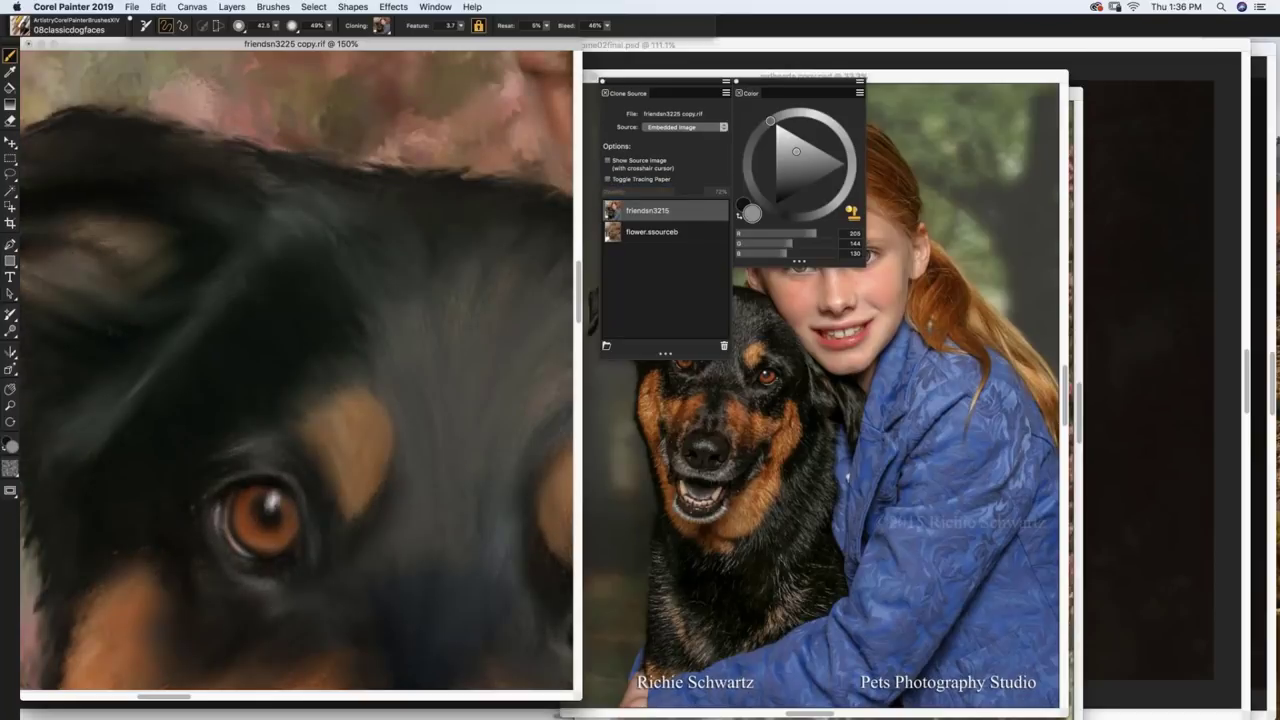
pyautogui.press('super+t')
pyautogui.press('super+m')
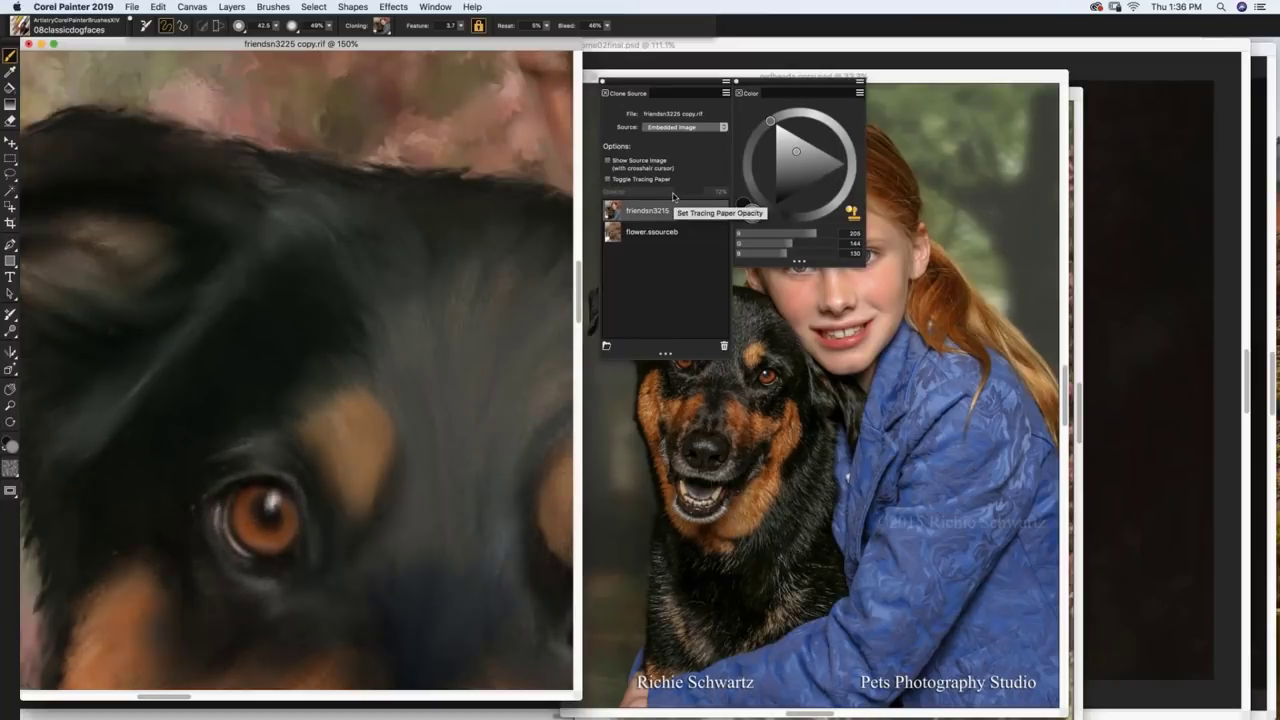
pyautogui.press('super+t')
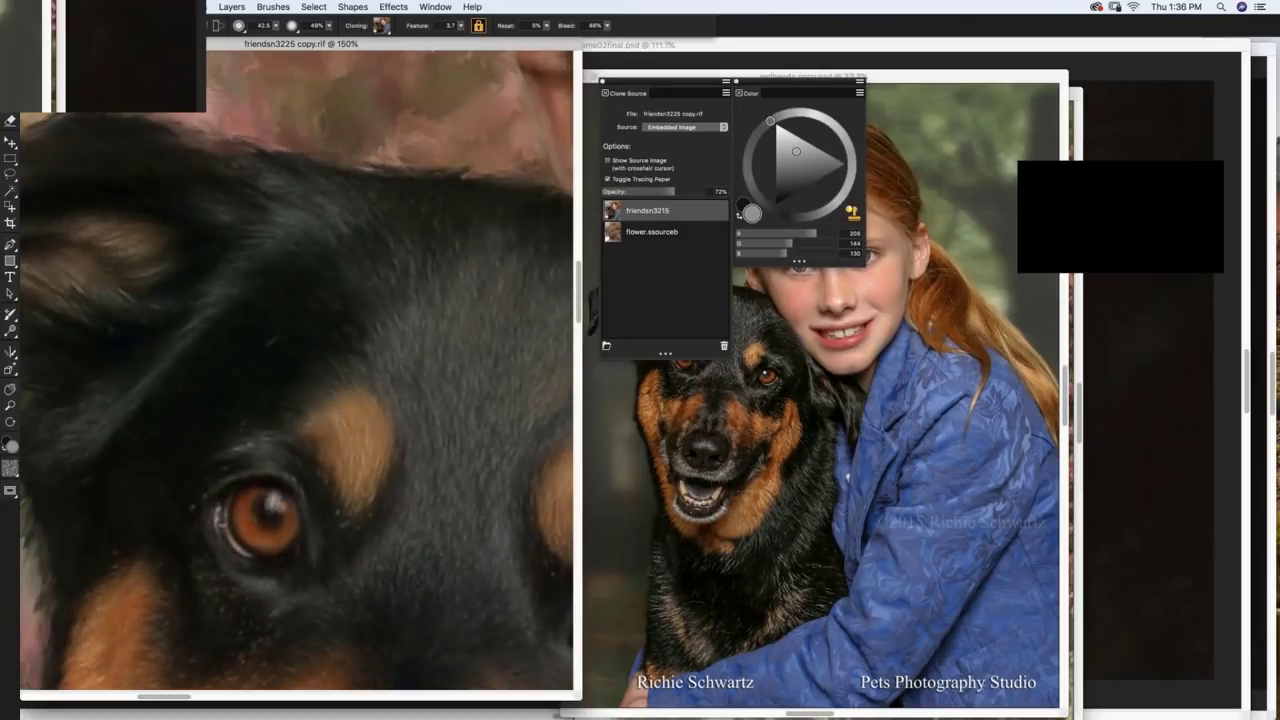
pyautogui.moveTo(670, 196); pyautogui.dragTo(603, 192)
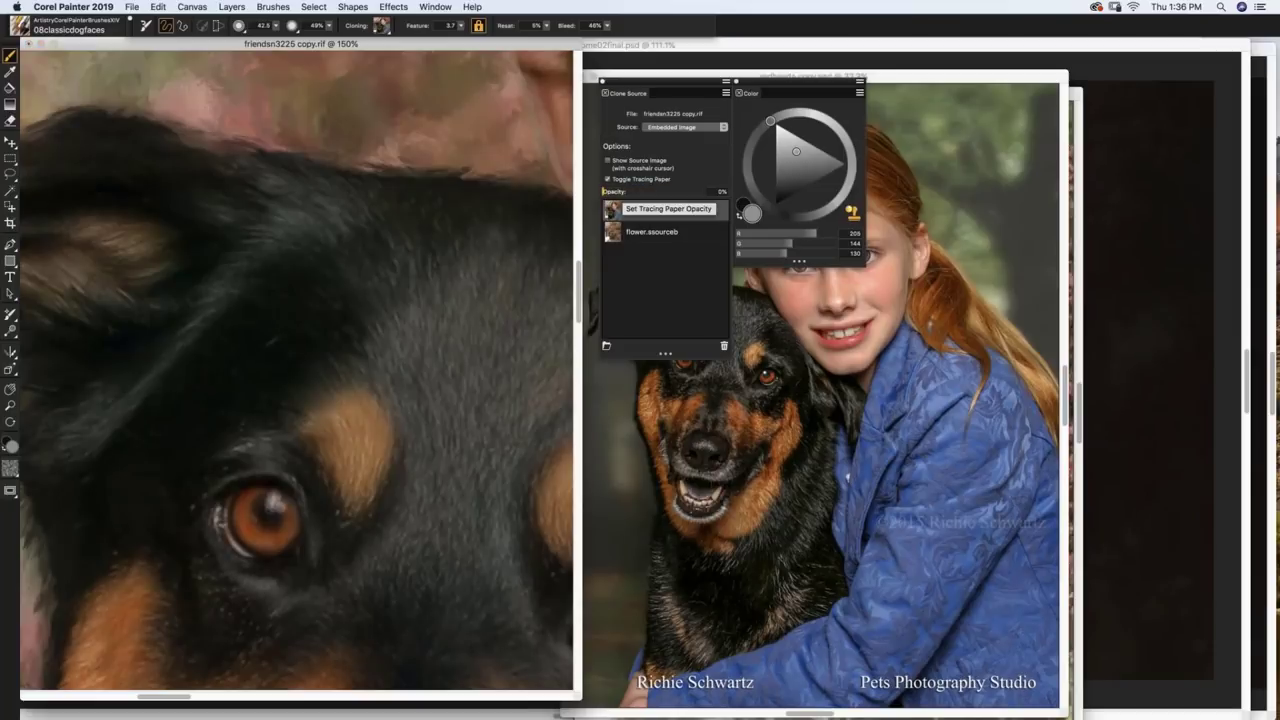
pyautogui.press('super+t')
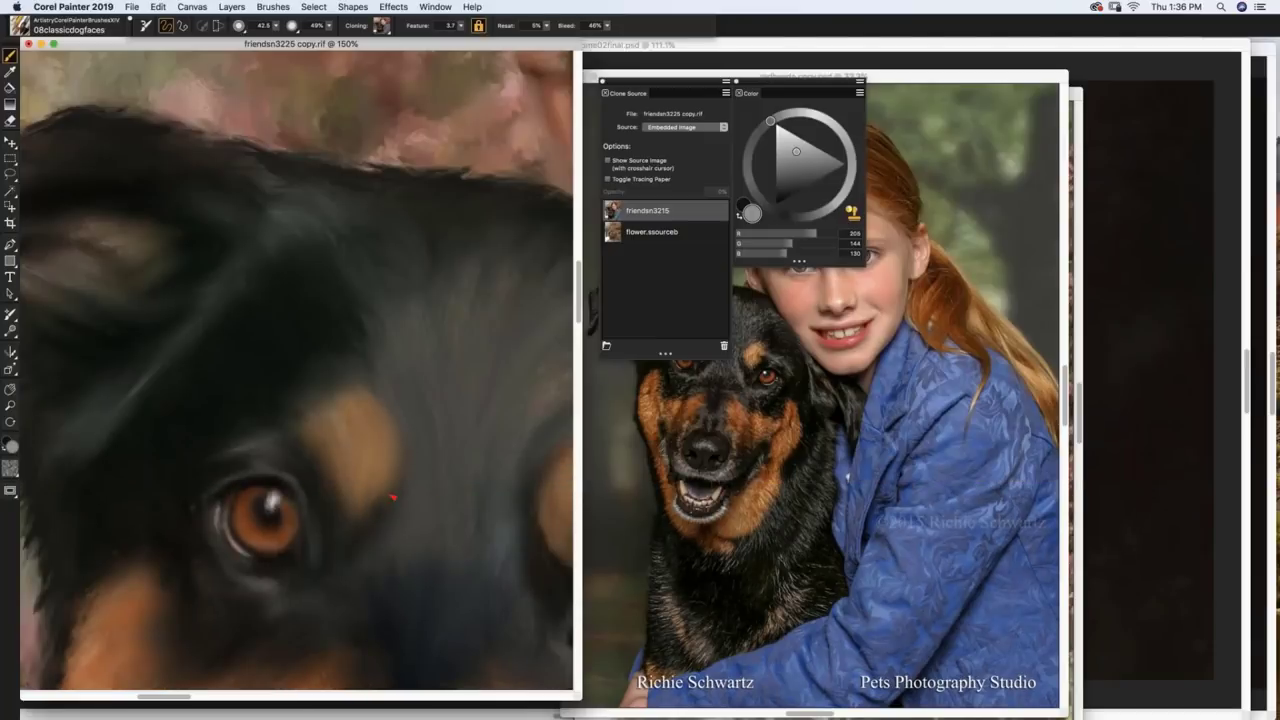
pyautogui.press('super+t')
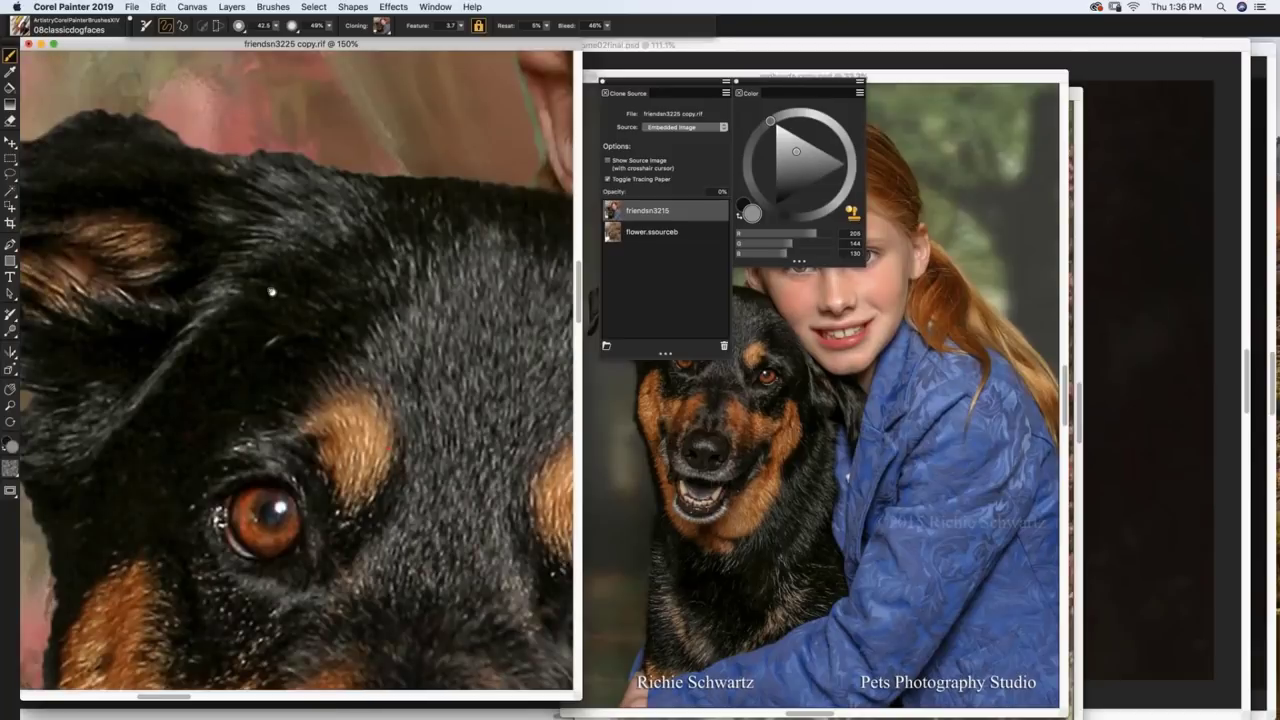
# Step: Scroll the view and toggle tracing paper to check the painted clone against the source
pyautogui.press('super+t')
pyautogui.hscroll(-5, 331, 307)
pyautogui.hscroll(-5, 356, 408)
pyautogui.scroll(-5, 356, 408)
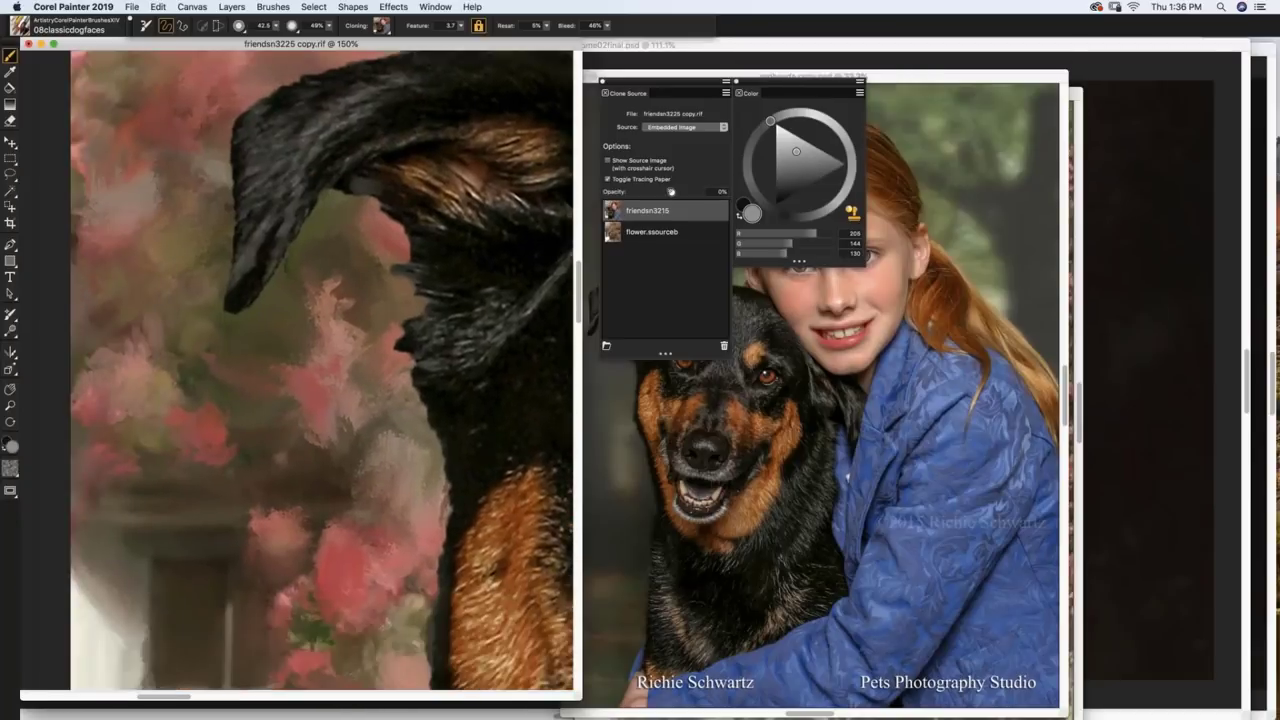
pyautogui.press('super+t')
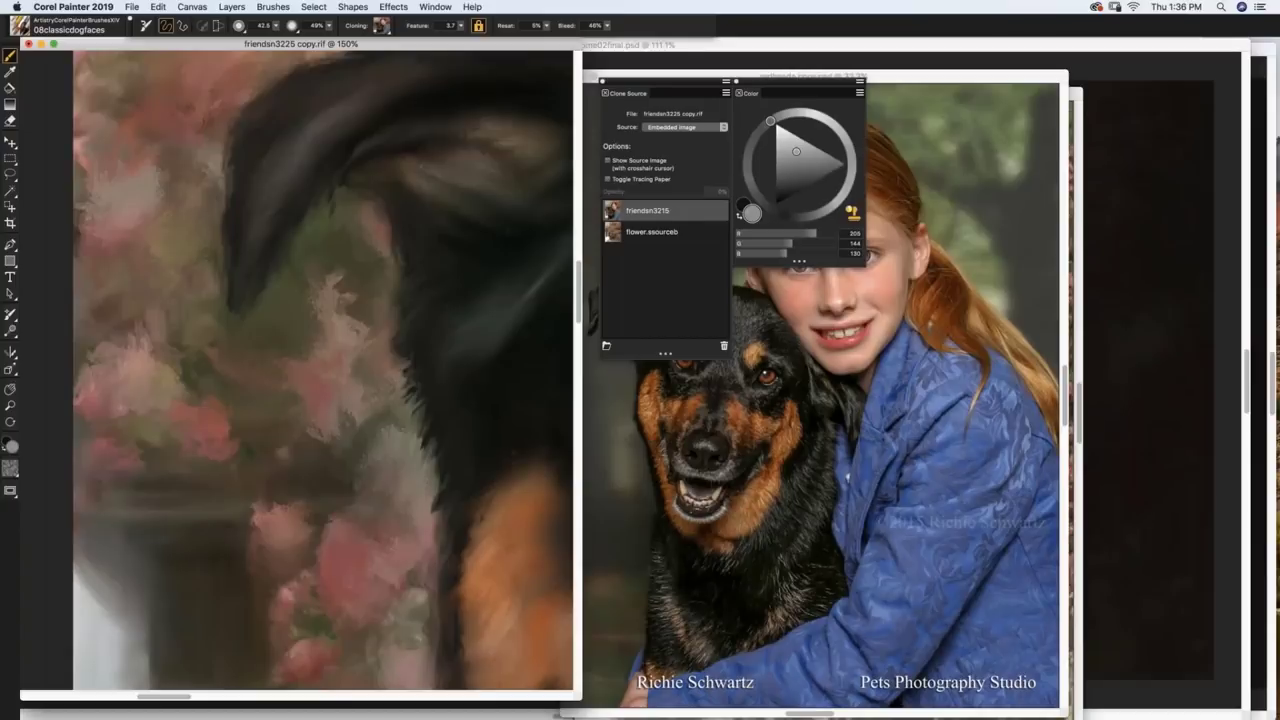
pyautogui.press('super+t')
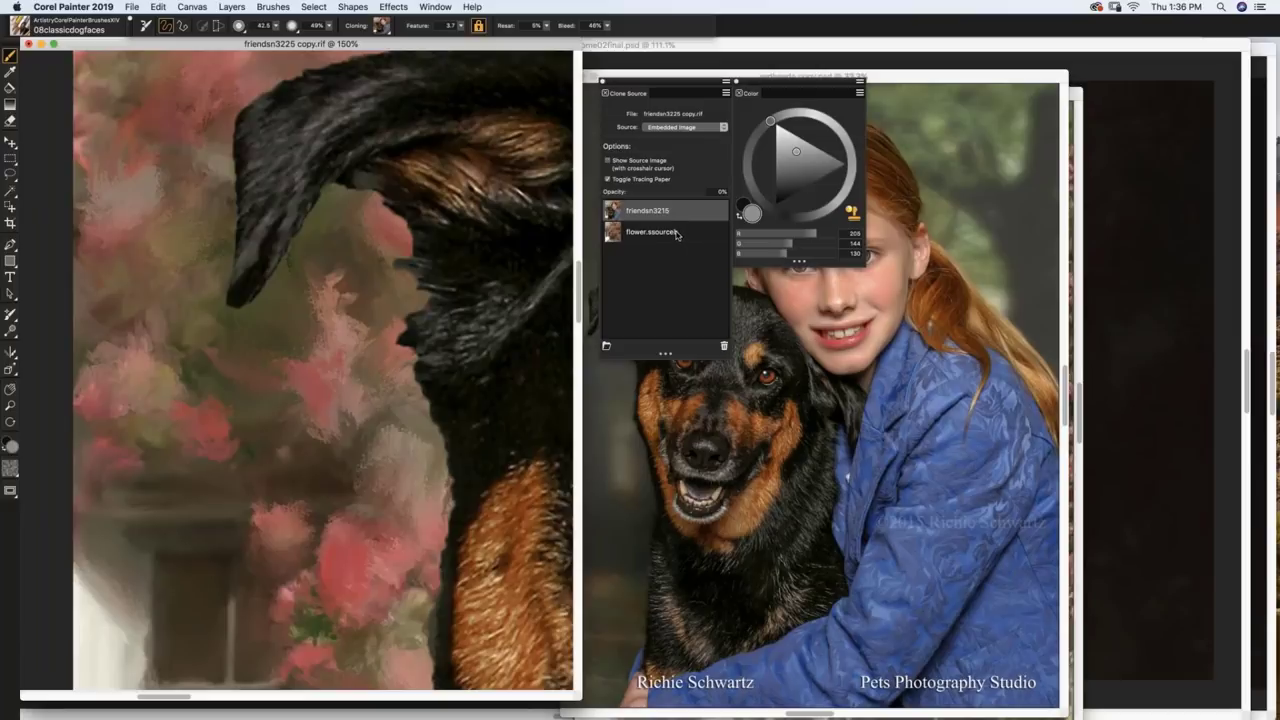
# Step: Switch the clone source to the flower image and compare it through tracing paper
pyautogui.click(676, 234)
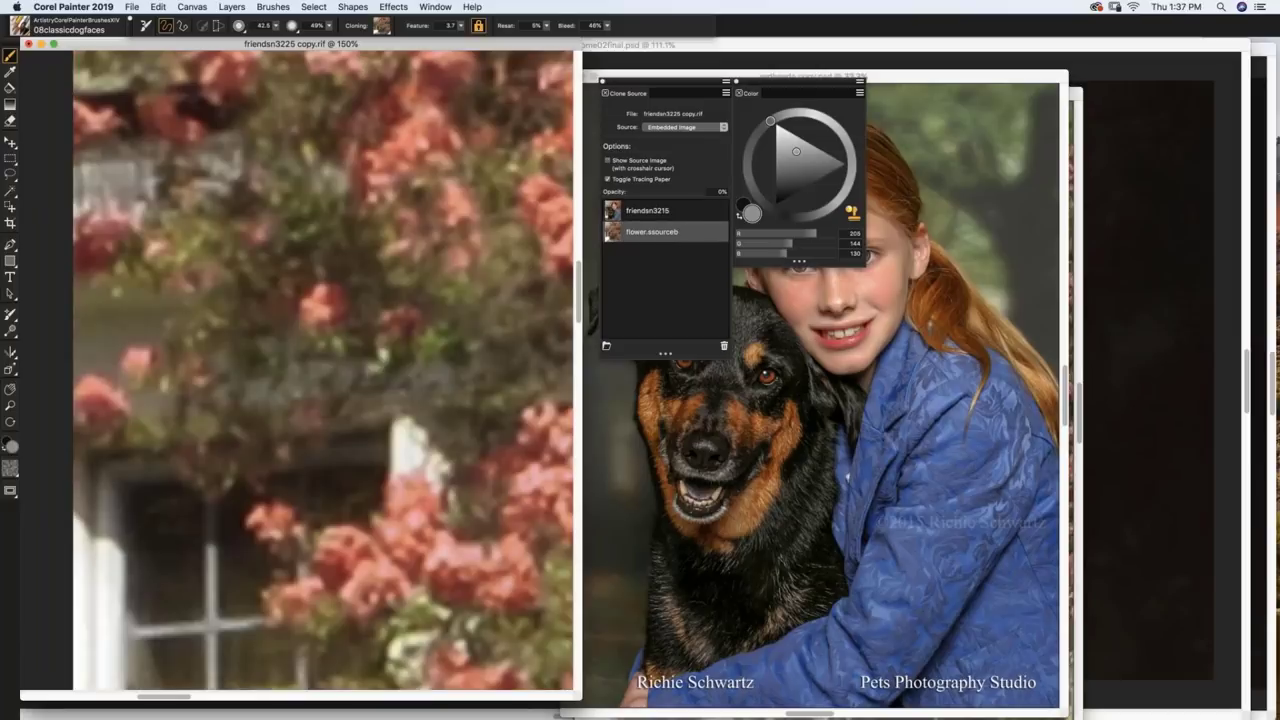
pyautogui.press('super+t')
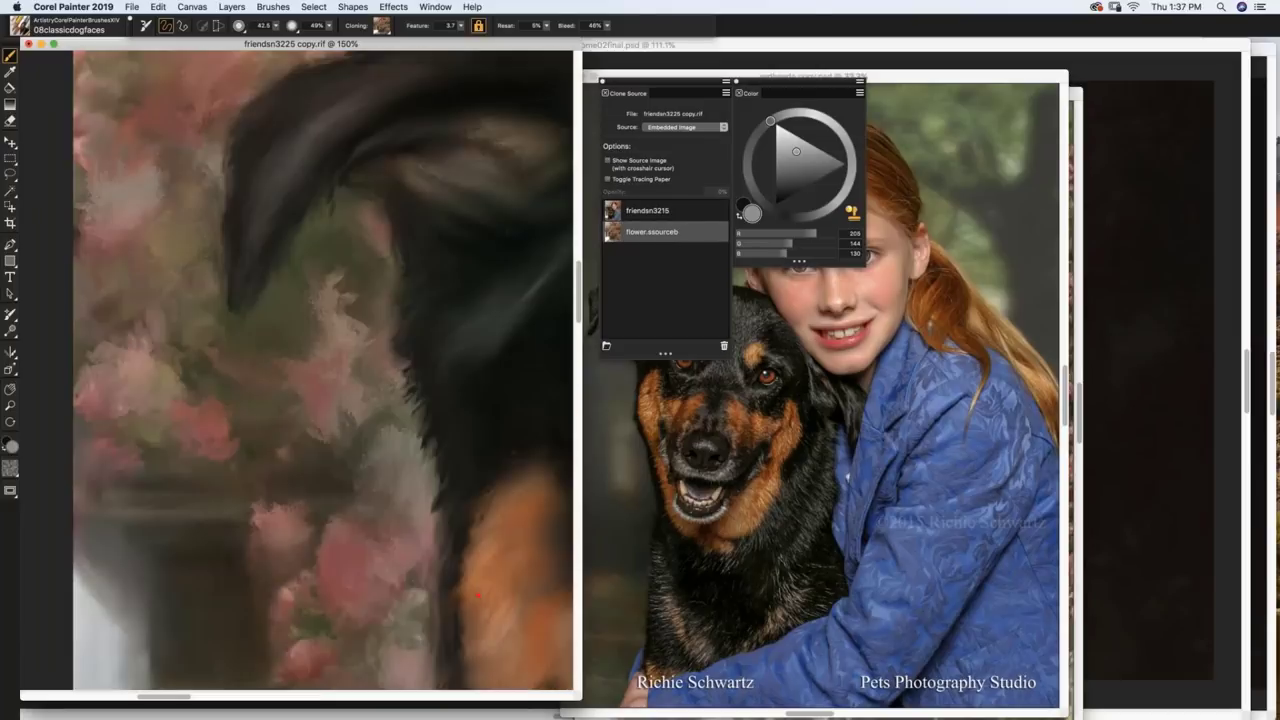
pyautogui.press('super+t')
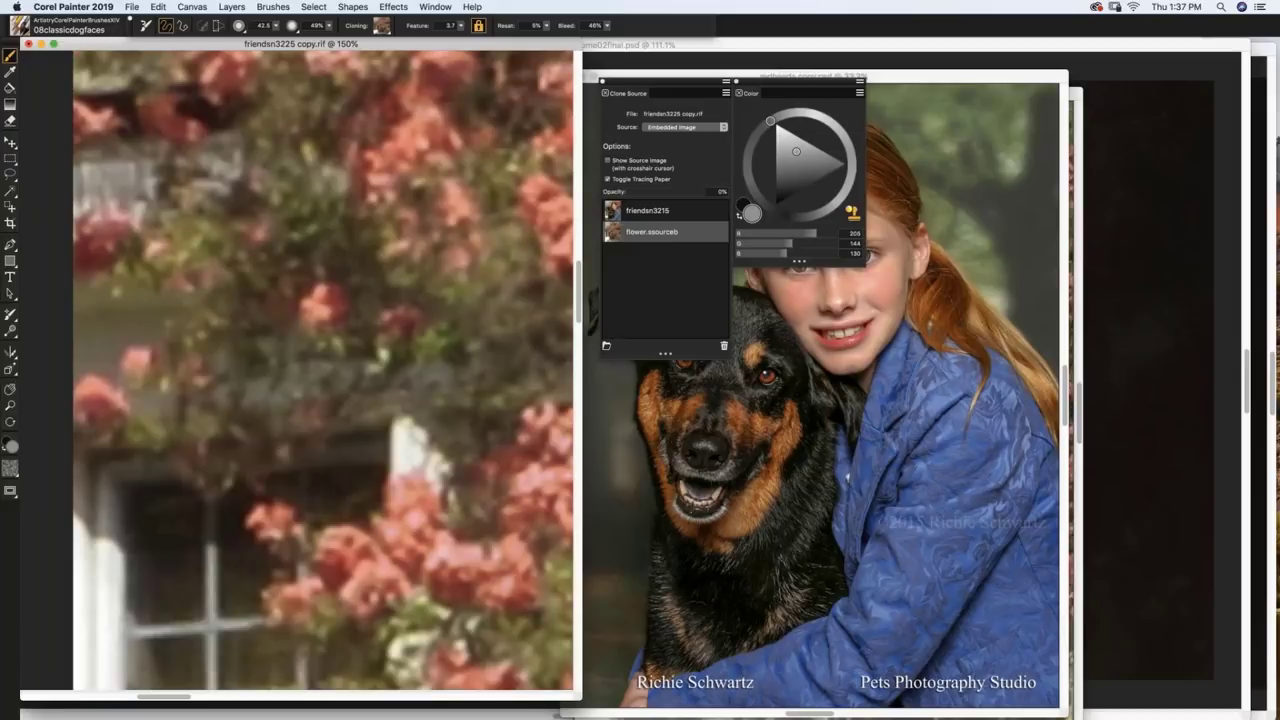
pyautogui.press('super+t')
pyautogui.press('super+t')
pyautogui.press('super+t')
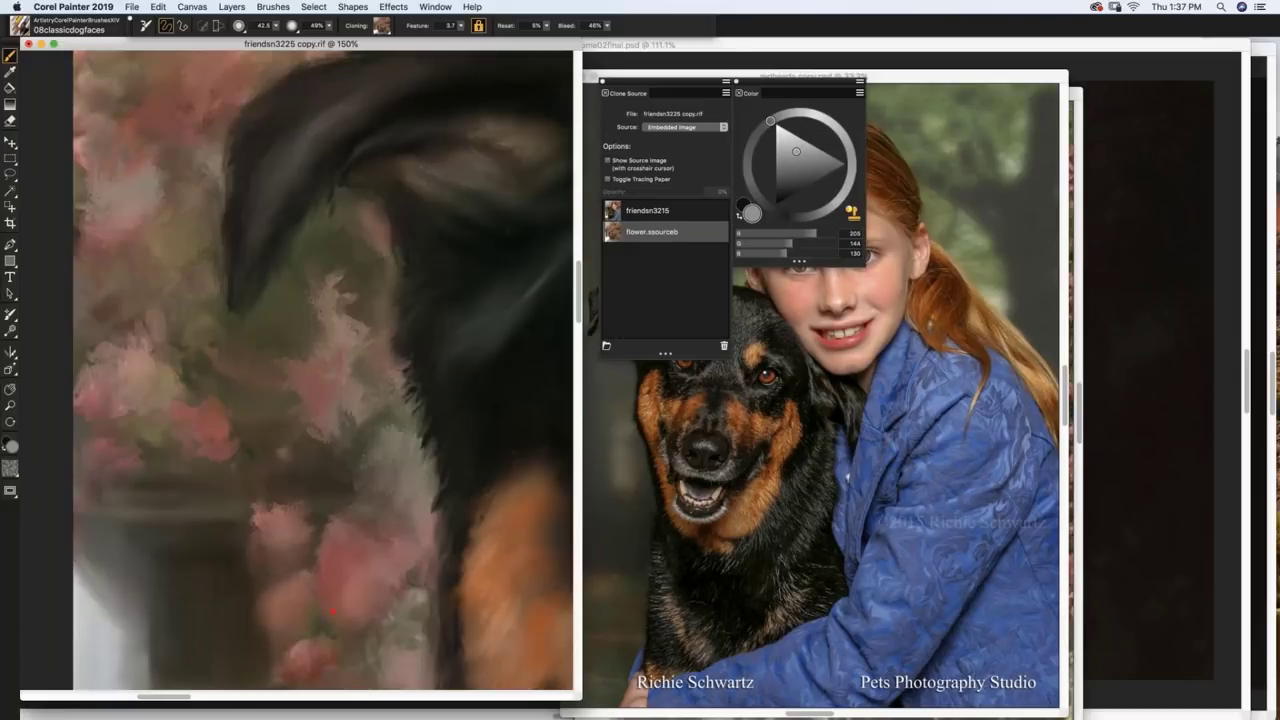
pyautogui.press('super+t')
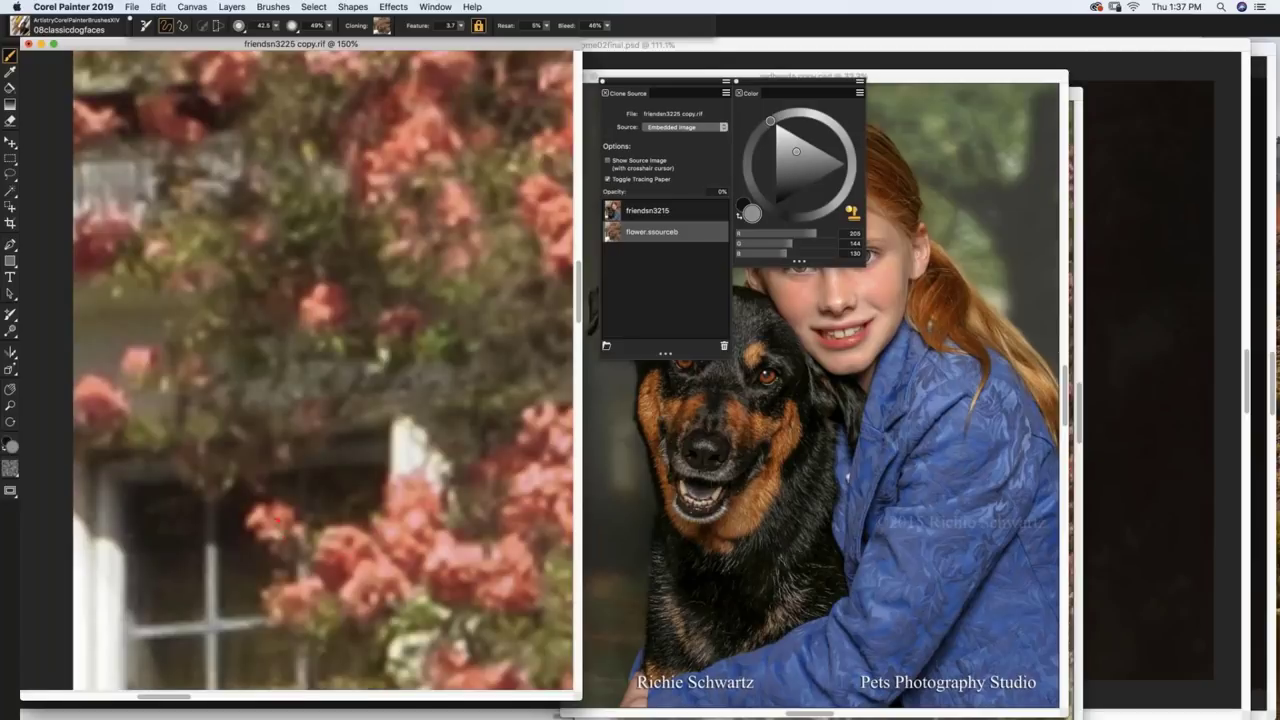
pyautogui.press('super+t')
# Step: Clone pink blossoms beside the dog's ear and left background, plus darker bush tones lower down
pyautogui.moveTo(330, 328); pyautogui.dragTo(295, 349)
pyautogui.moveTo(295, 403); pyautogui.dragTo(343, 442)
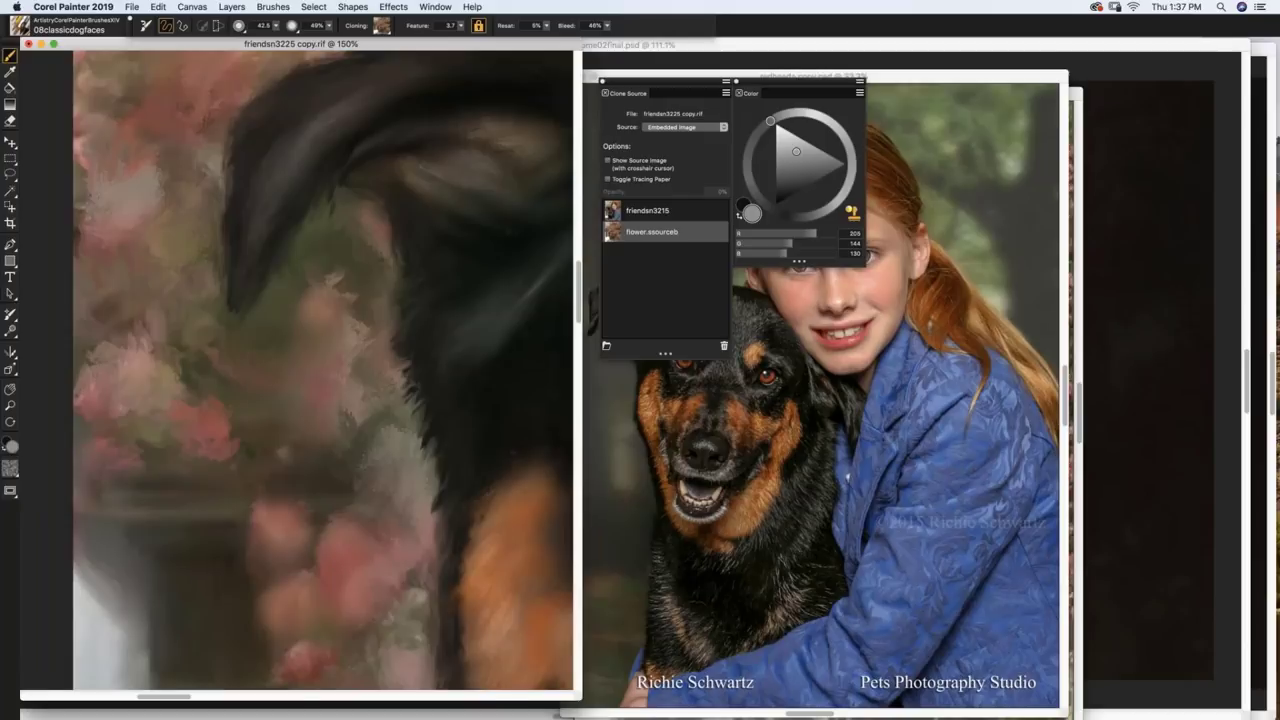
pyautogui.press('super+t')
pyautogui.press('super+t')
pyautogui.moveTo(212, 415); pyautogui.dragTo(166, 356)
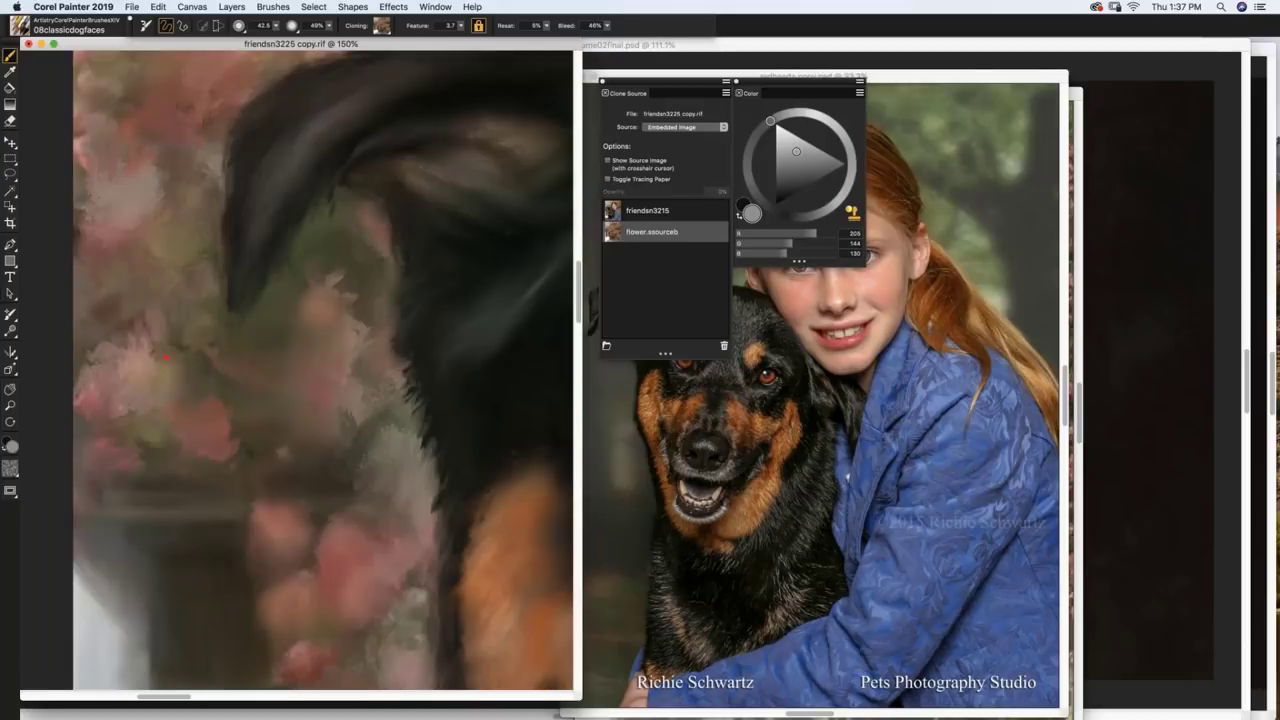
pyautogui.press('super+t')
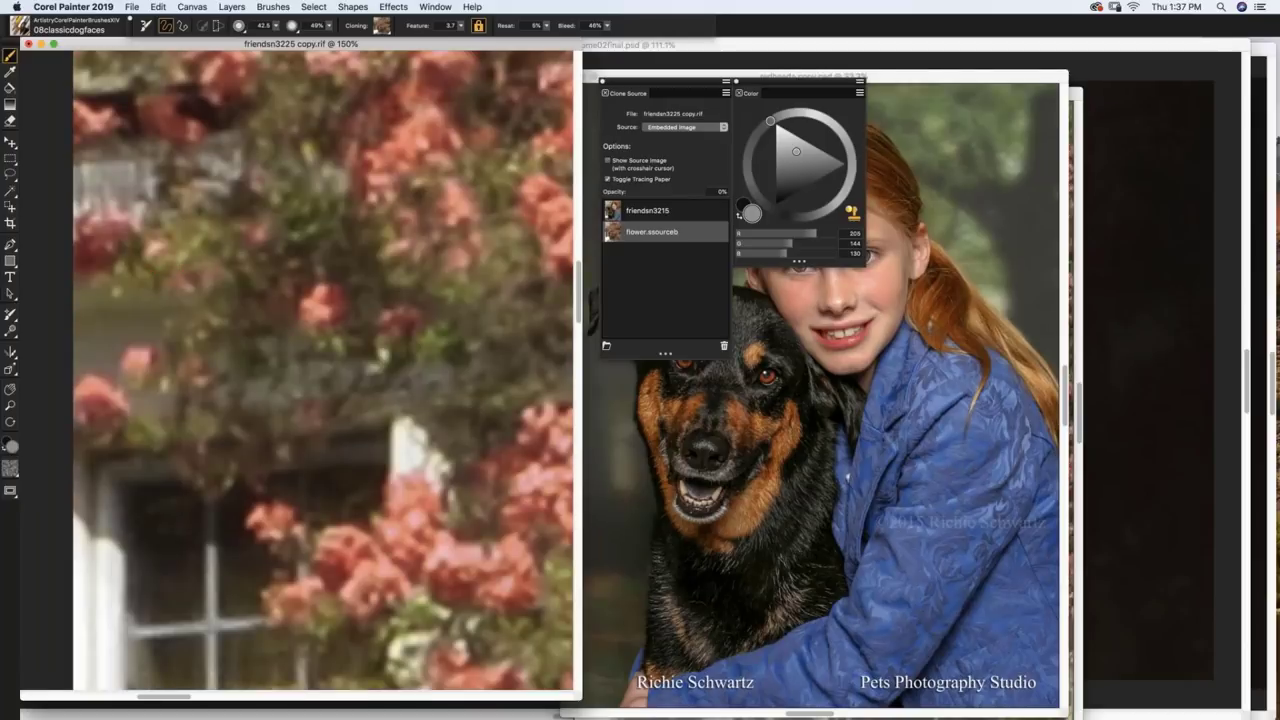
pyautogui.press('super+t')
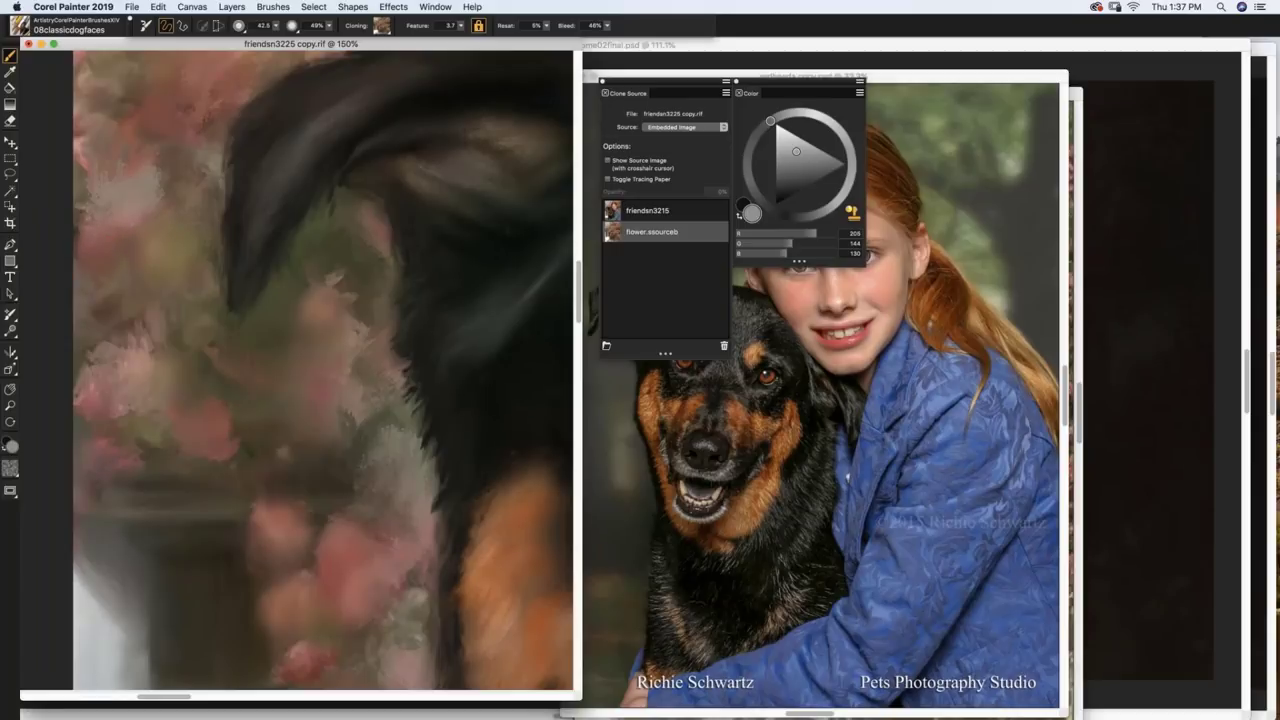
pyautogui.press('super+t')
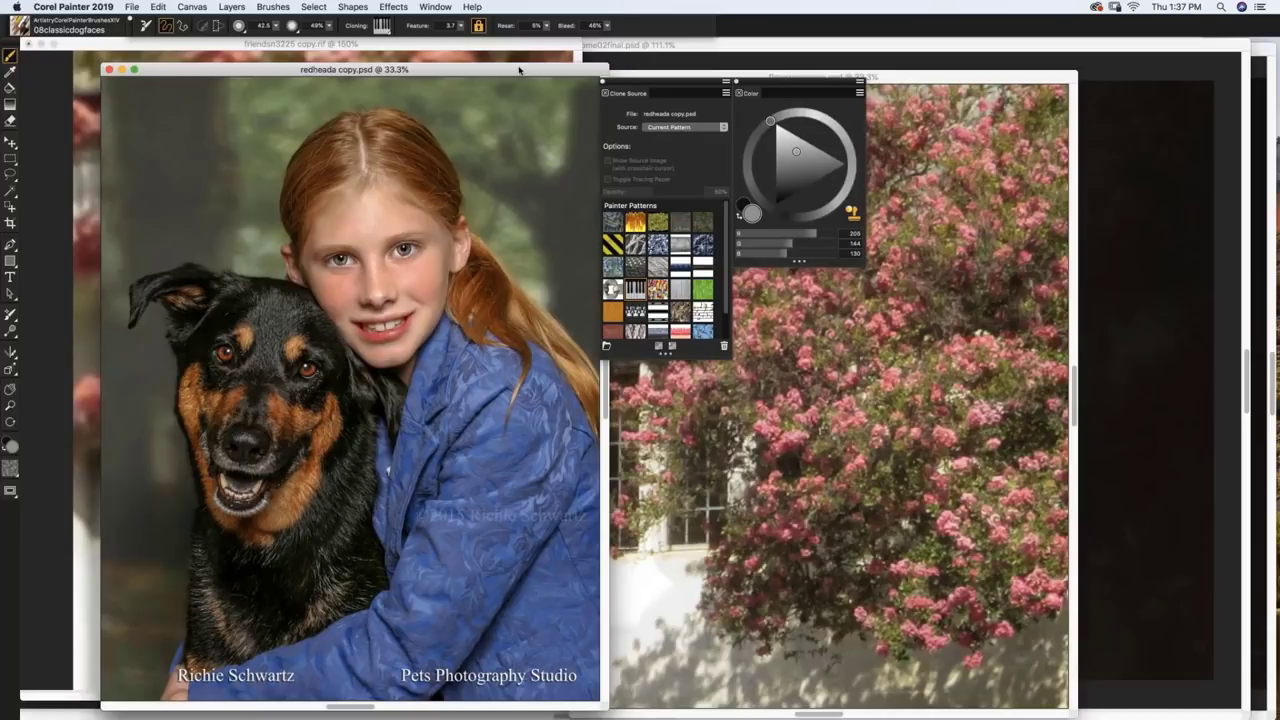
# Step: Bring friendsn3225 copy.rif forward and close it and the flower source without saving
pyautogui.moveTo(519, 69); pyautogui.dragTo(552, 42)
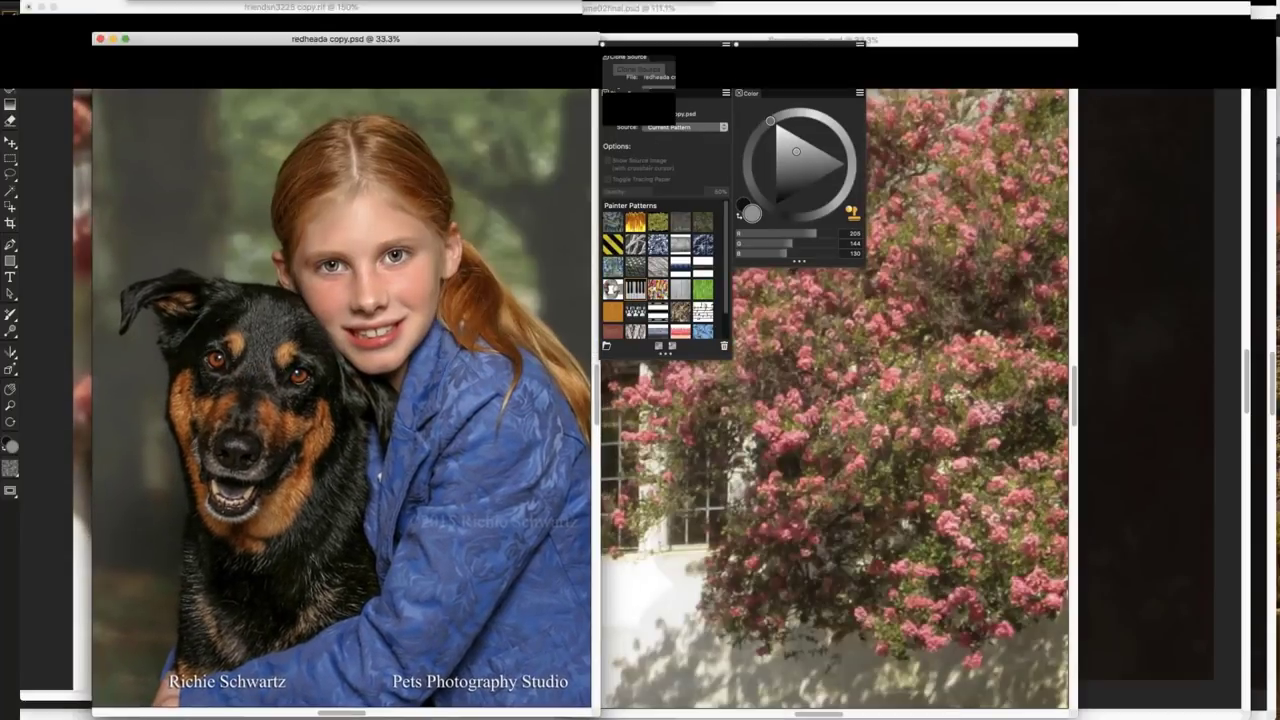
pyautogui.press('super+grave')
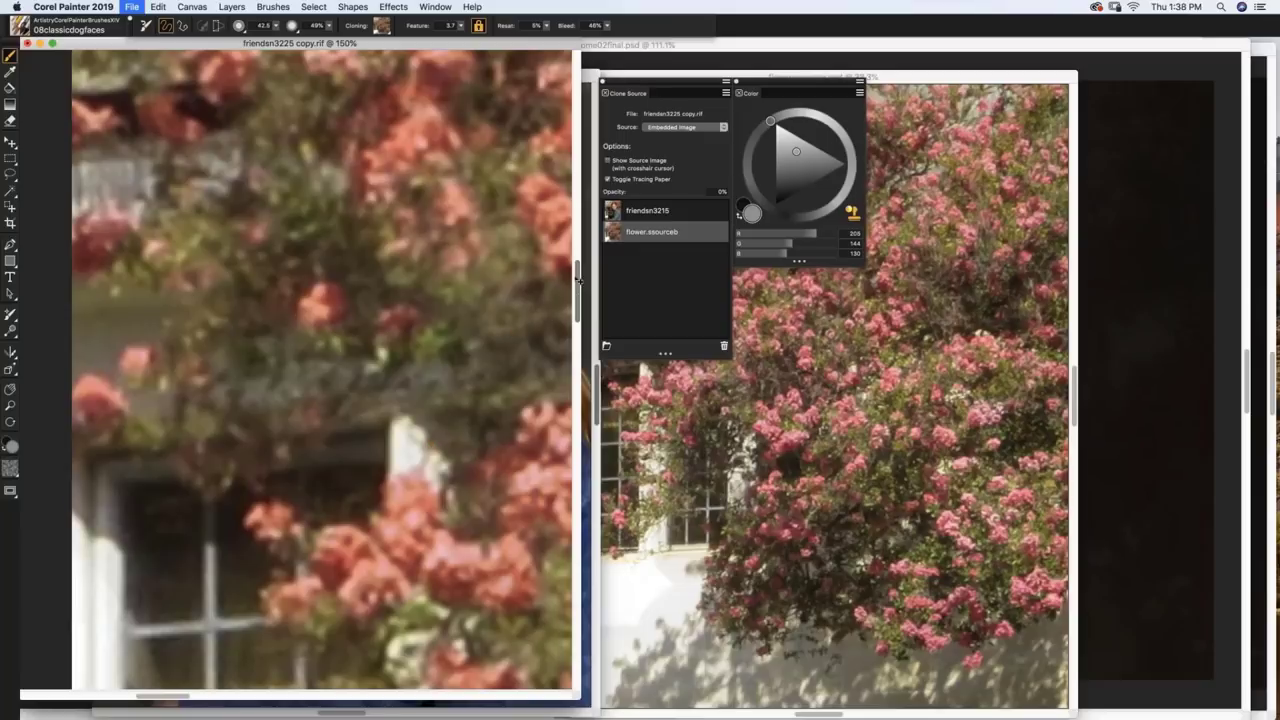
pyautogui.press('super+t')
pyautogui.press('super+w')
pyautogui.click(615, 246)
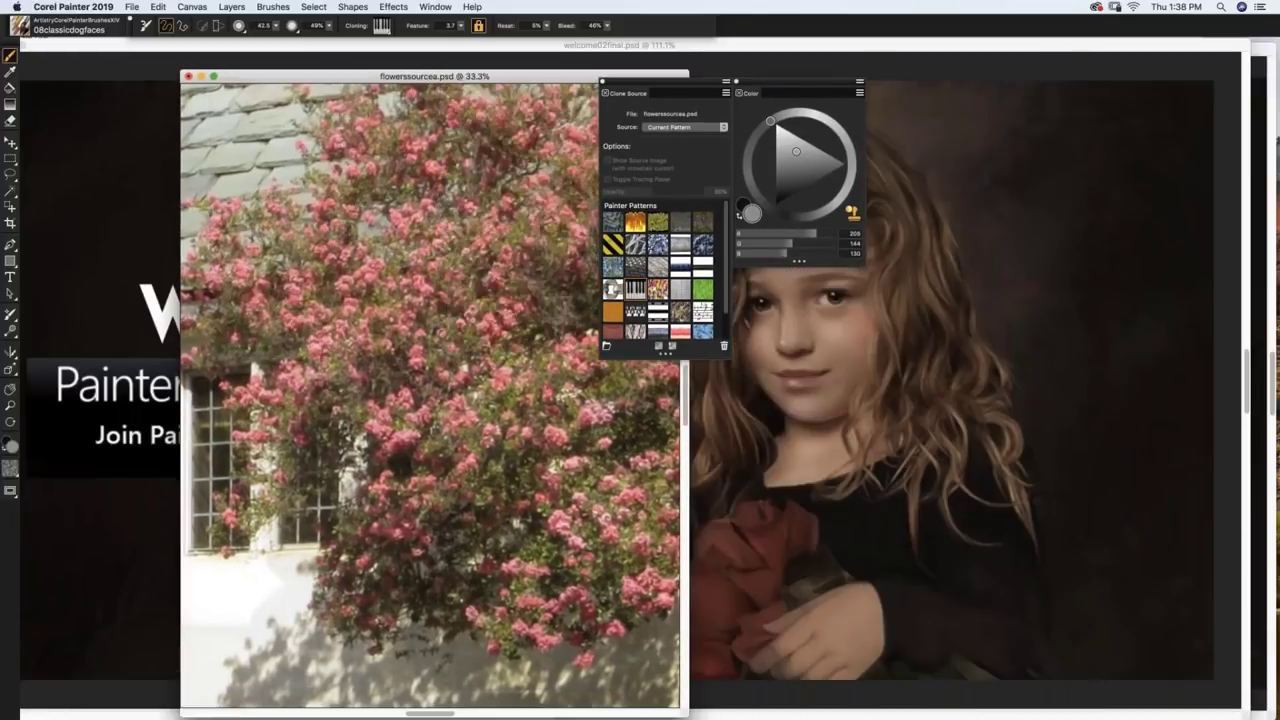
pyautogui.press('super+w')
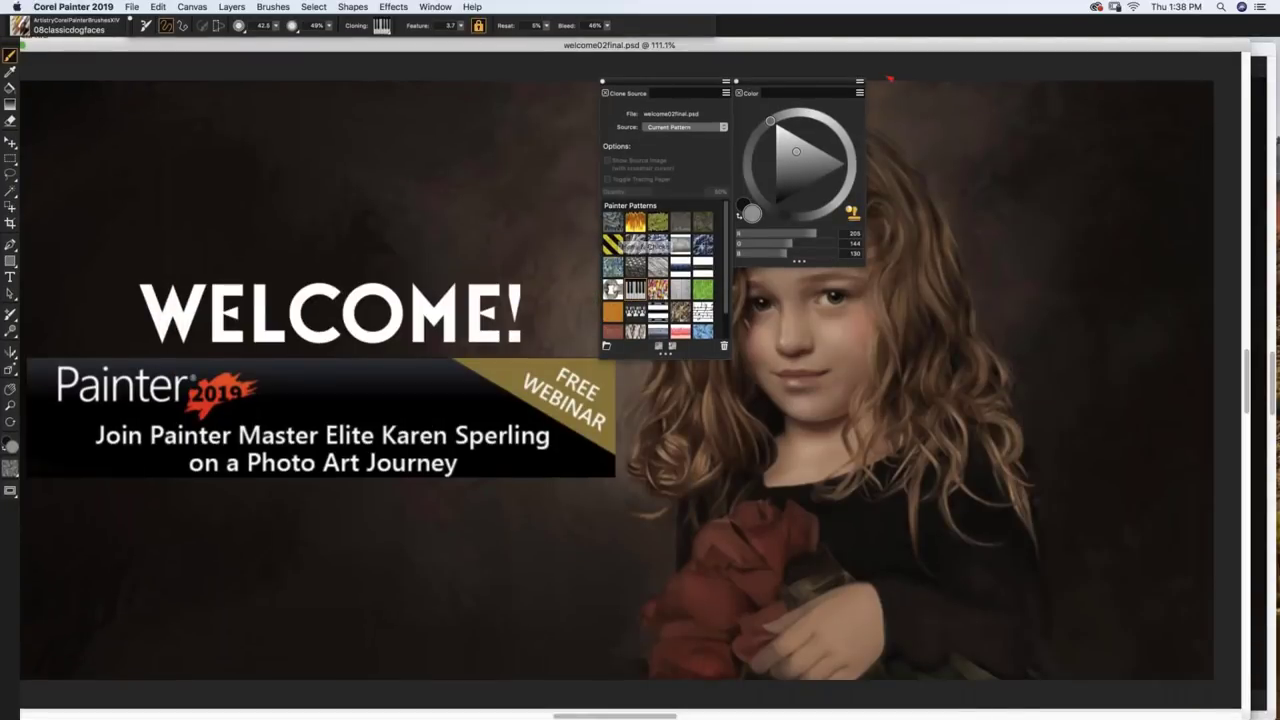
# Step: Open paintingcaravaggio025.rif from the collette folder alongside the welcome02final.psd portrait
pyautogui.click(132, 7)
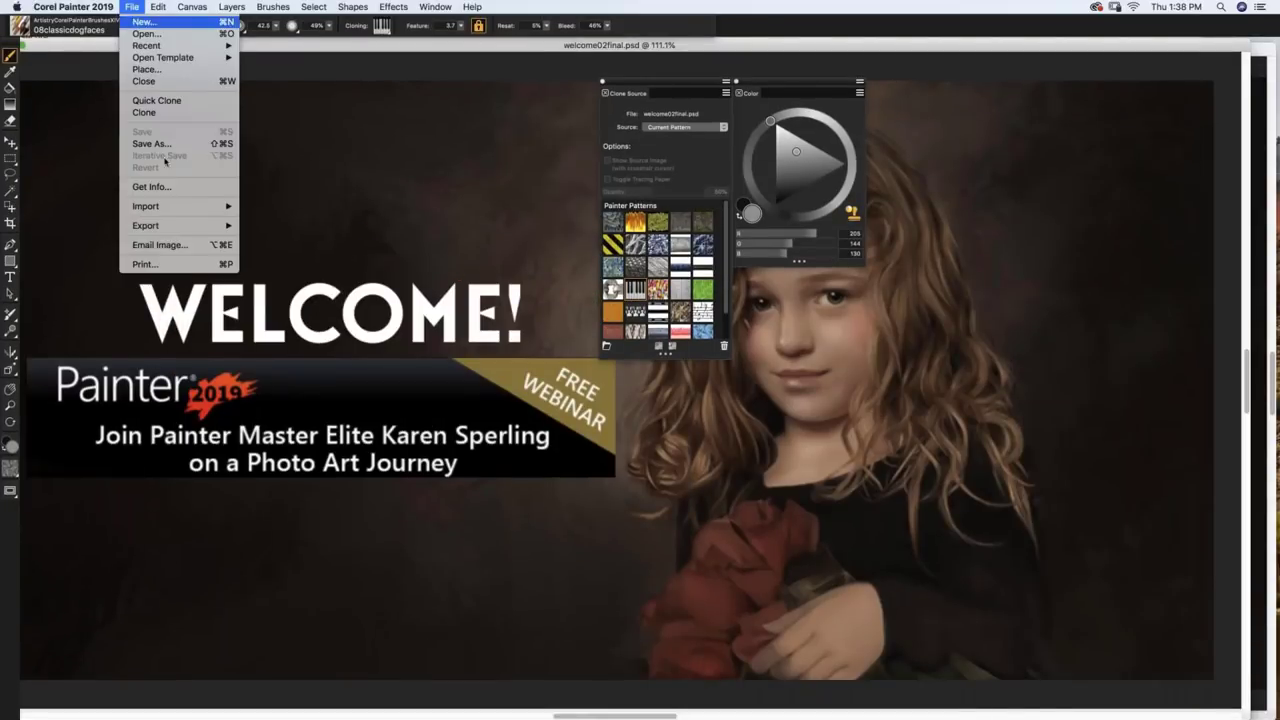
pyautogui.click(148, 33)
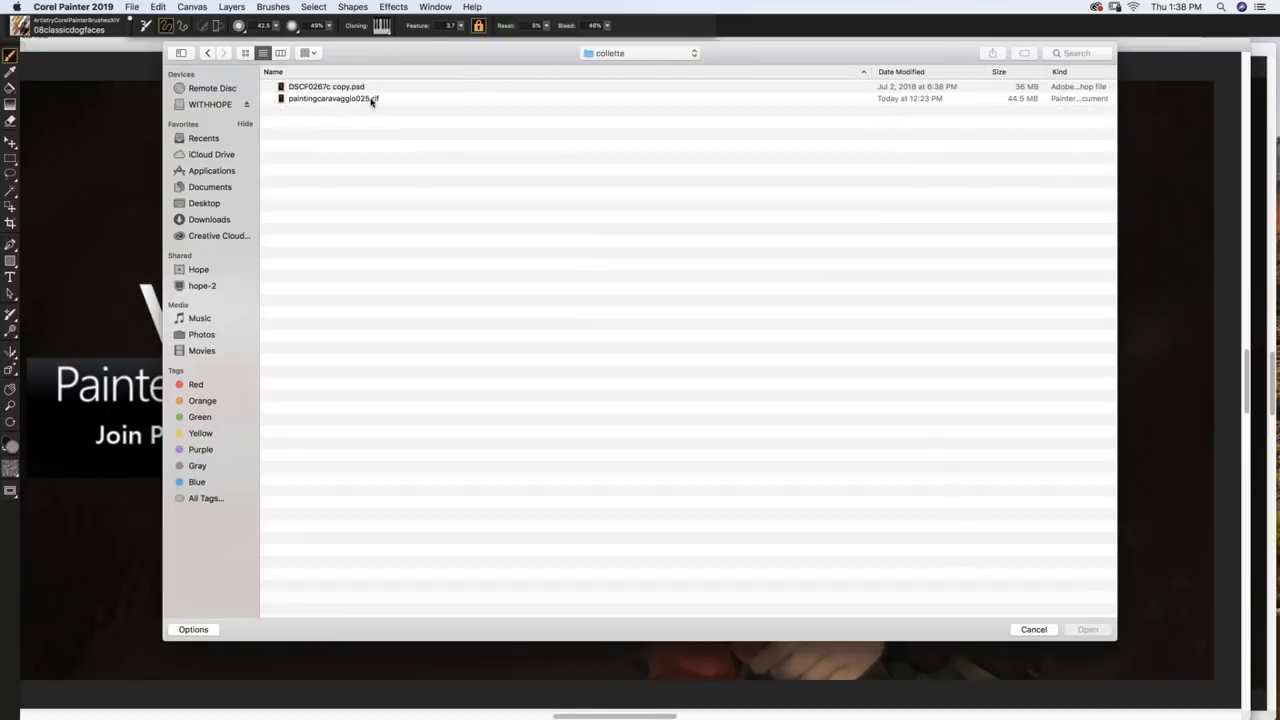
pyautogui.click(370, 100)
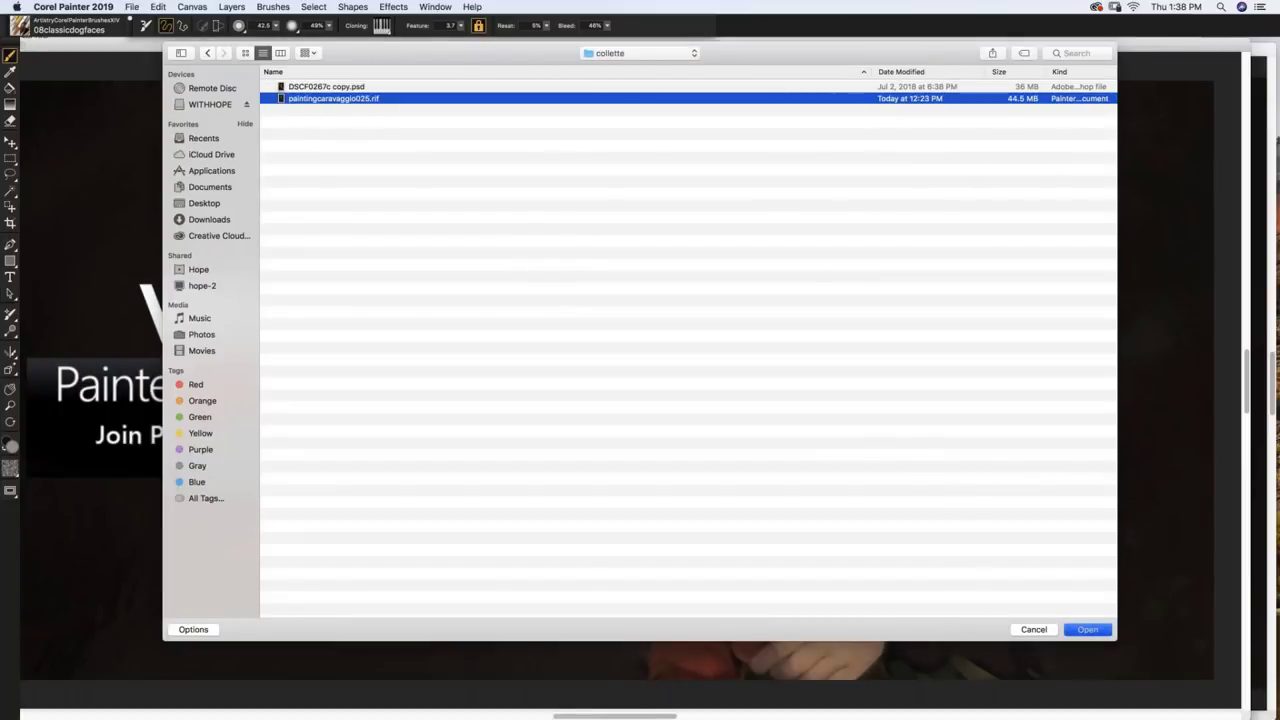
pyautogui.press('Return')
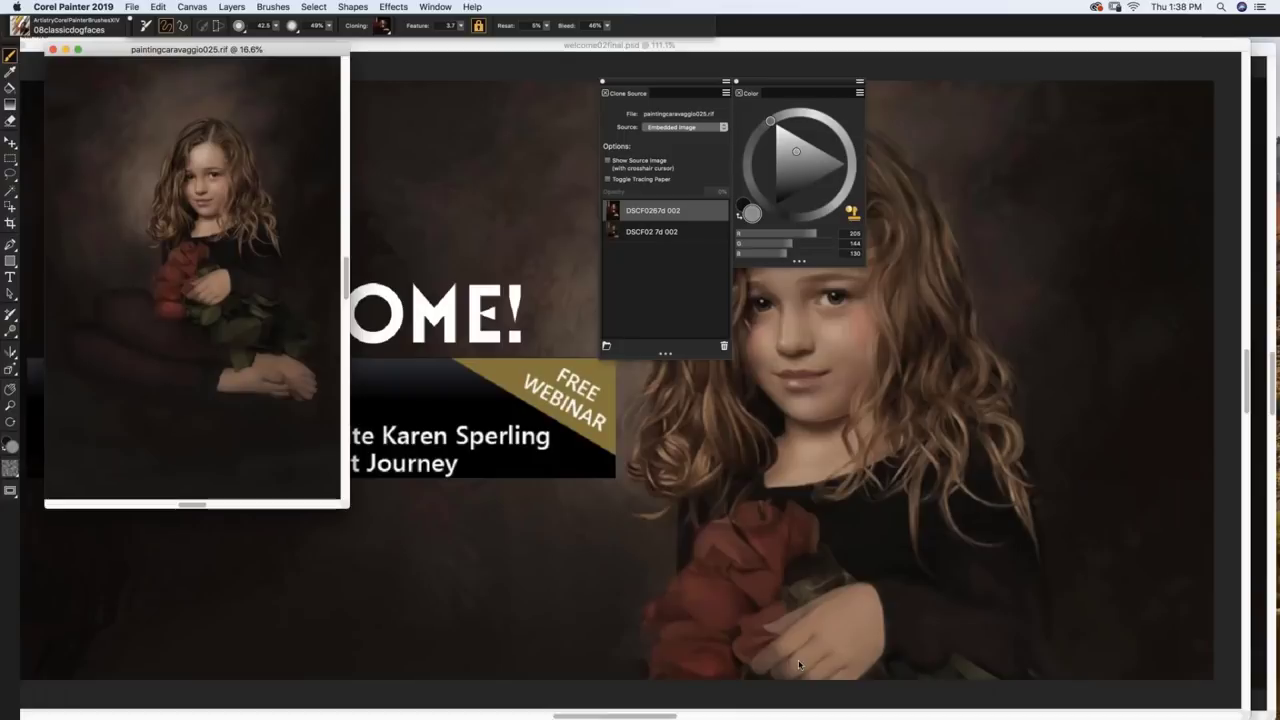
# Step: Zoom the painting to 66.7%, move the Color and Clone Source panels off the girl's face, then close Clone Source
pyautogui.press('super+equal')
pyautogui.press('super+equal')
pyautogui.press('super+equal')
pyautogui.press('super+equal')
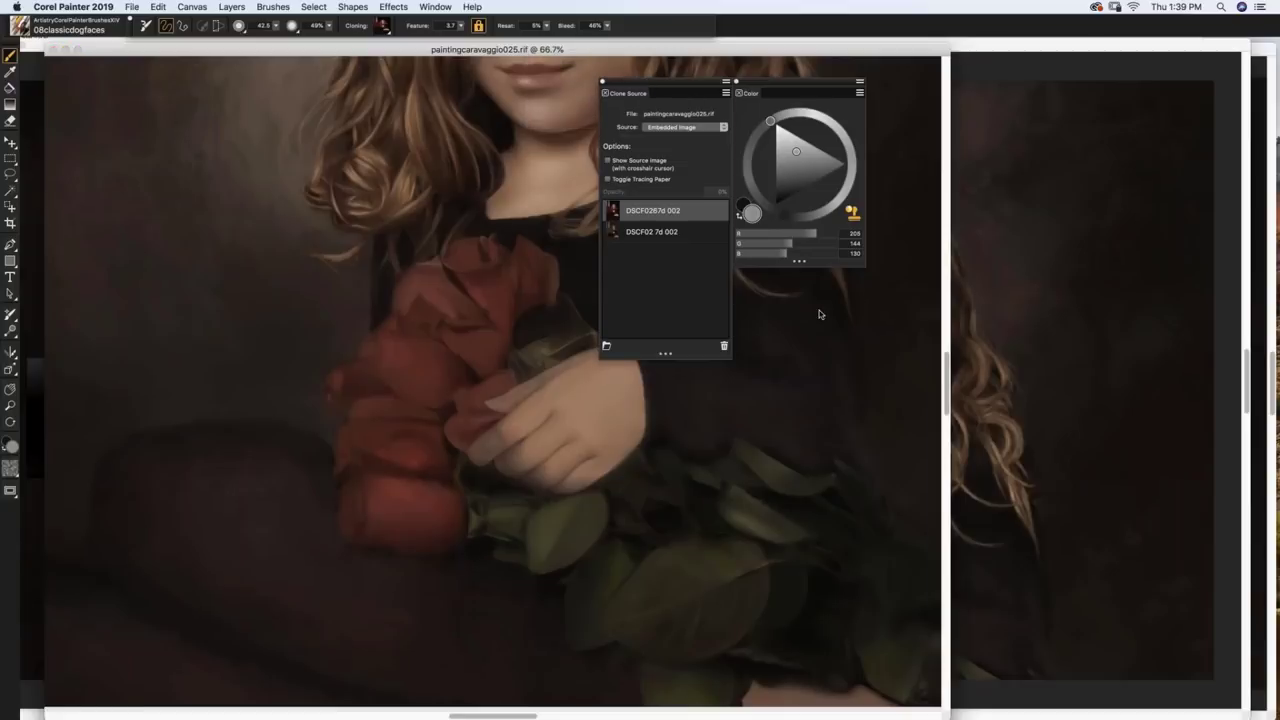
pyautogui.moveTo(641, 84); pyautogui.dragTo(907, 412)
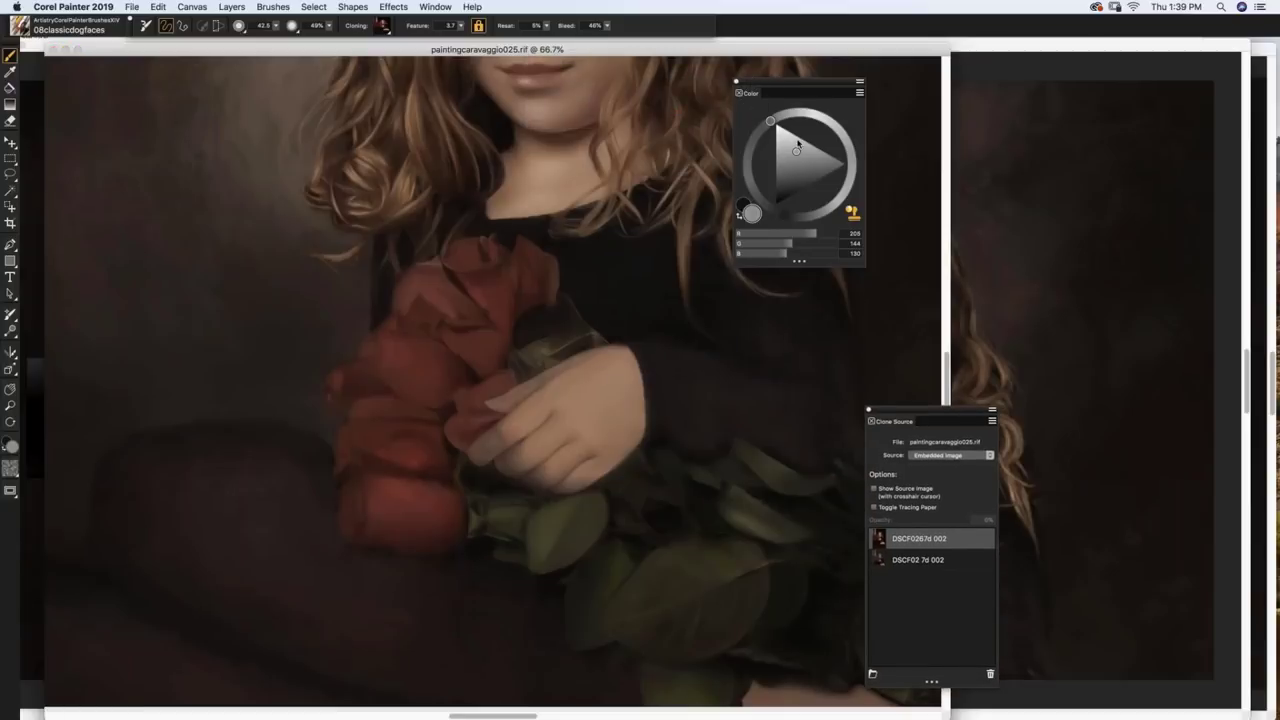
pyautogui.moveTo(739, 91)
pyautogui.mouseDown()
pyautogui.moveTo(854, 177)
pyautogui.moveTo(871, 229)
pyautogui.mouseUp()
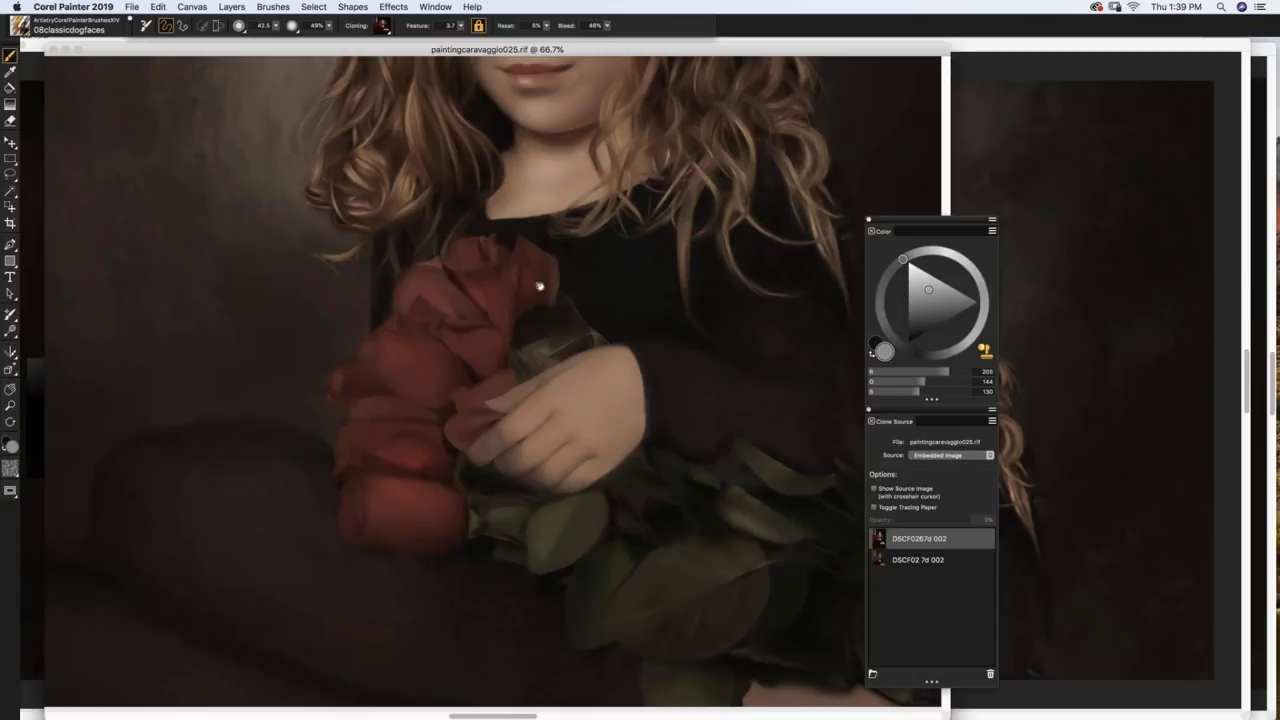
pyautogui.scroll(5, 576, 517)
pyautogui.scroll(2, 576, 517)
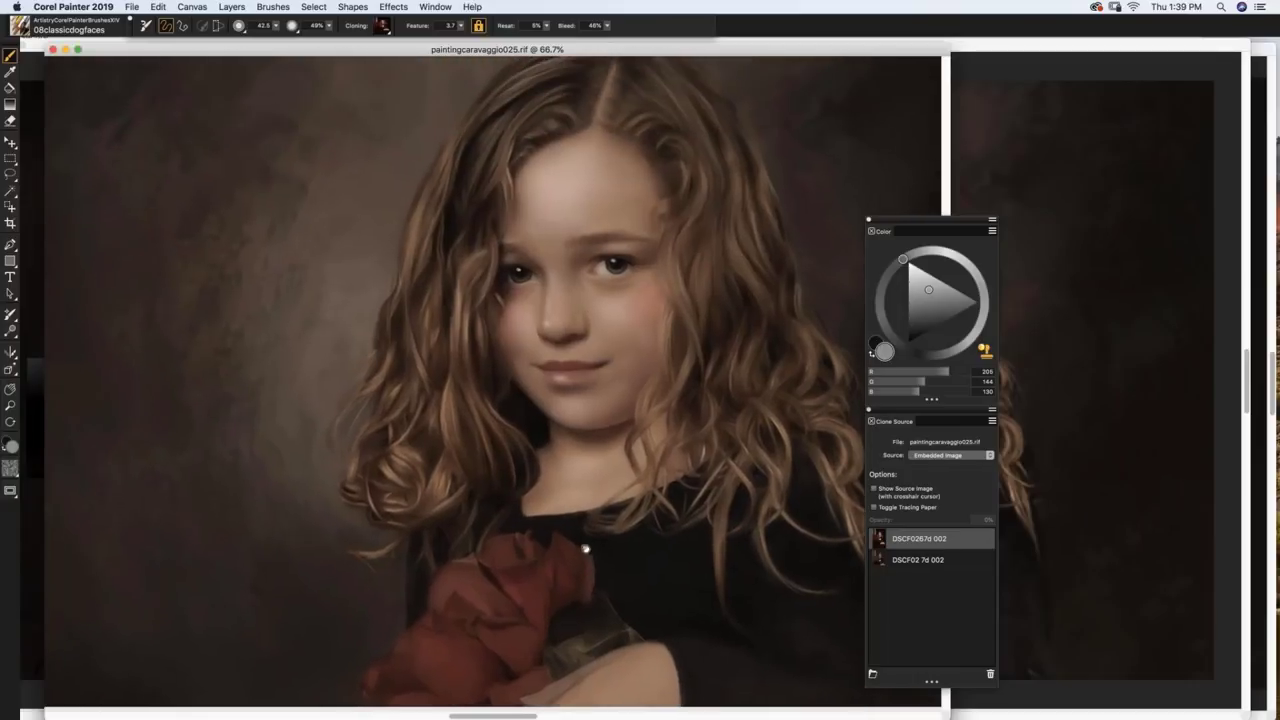
pyautogui.moveTo(918, 222); pyautogui.dragTo(936, 70)
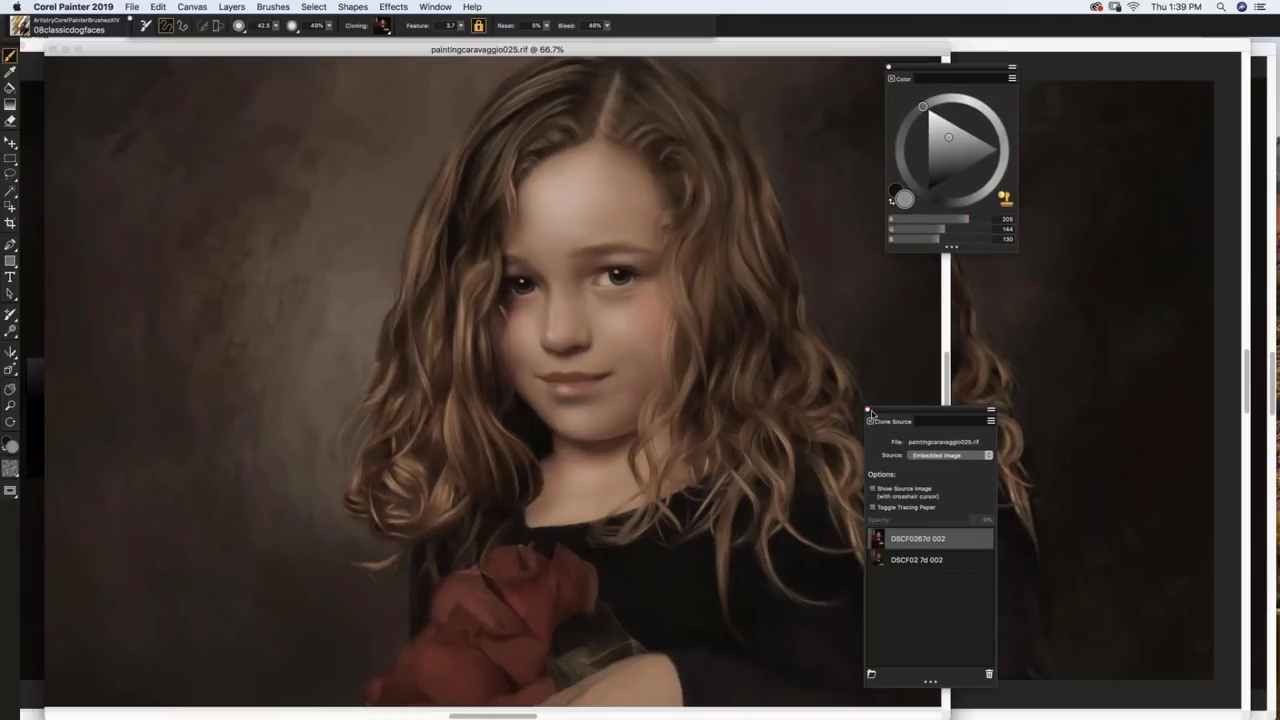
pyautogui.click(869, 409)
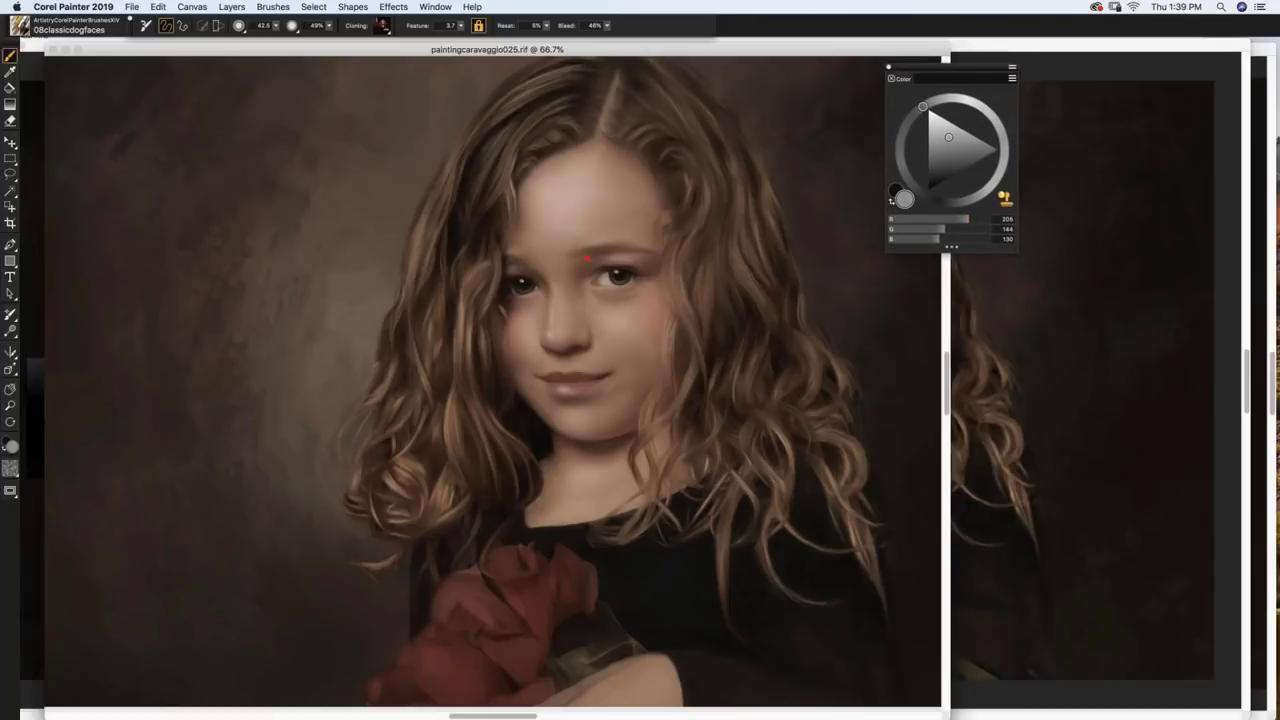
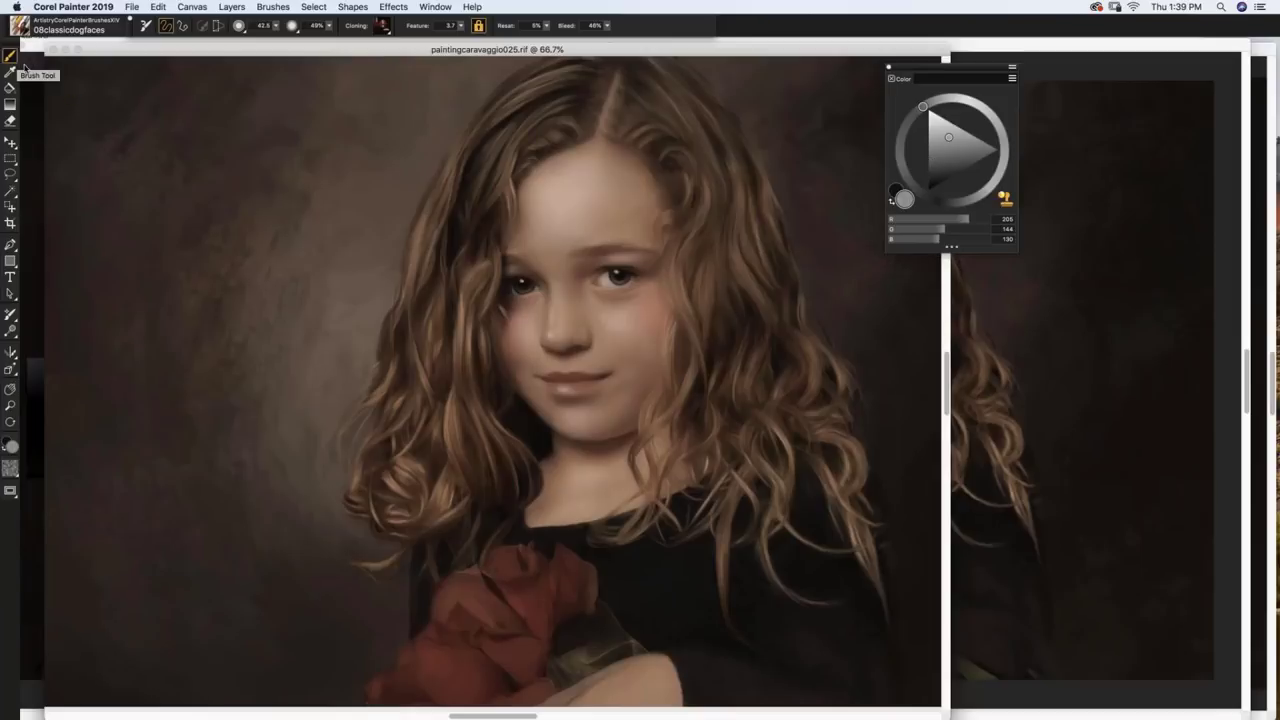
# Step: Switch the Brush Library to the Painter 2019 Brushes library
pyautogui.click(18, 27)
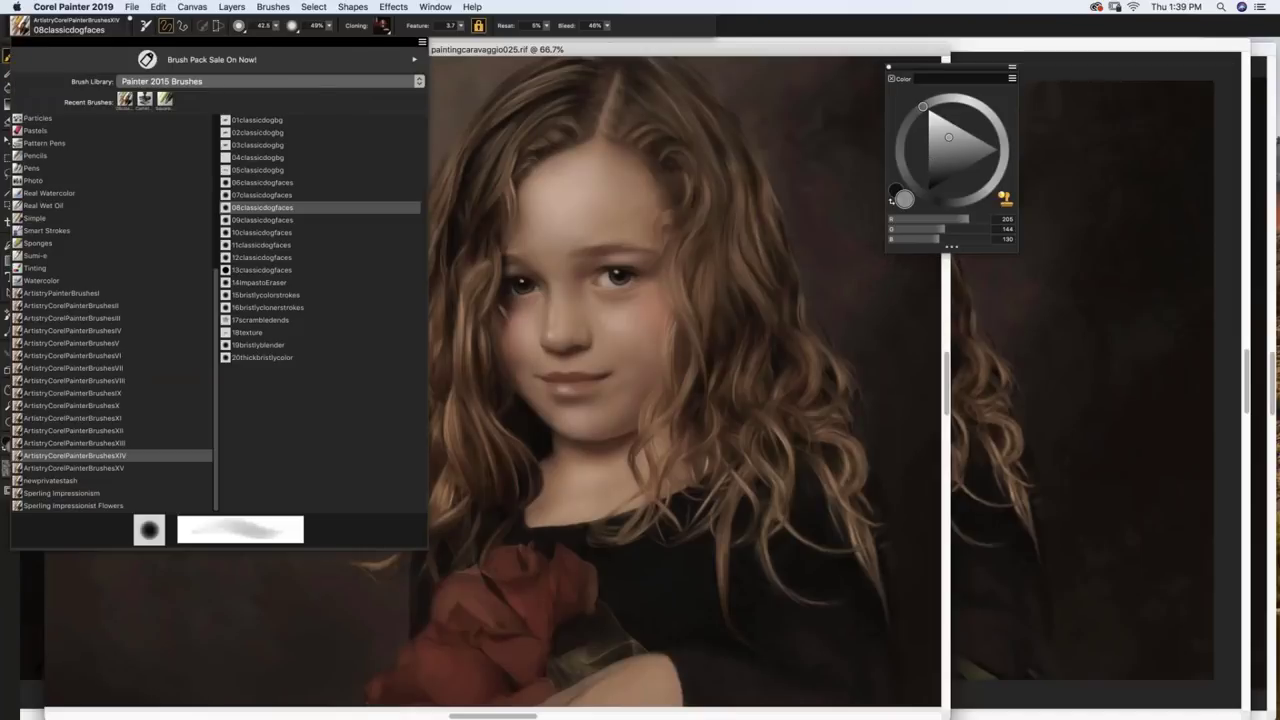
pyautogui.scroll(5, 200, 250)
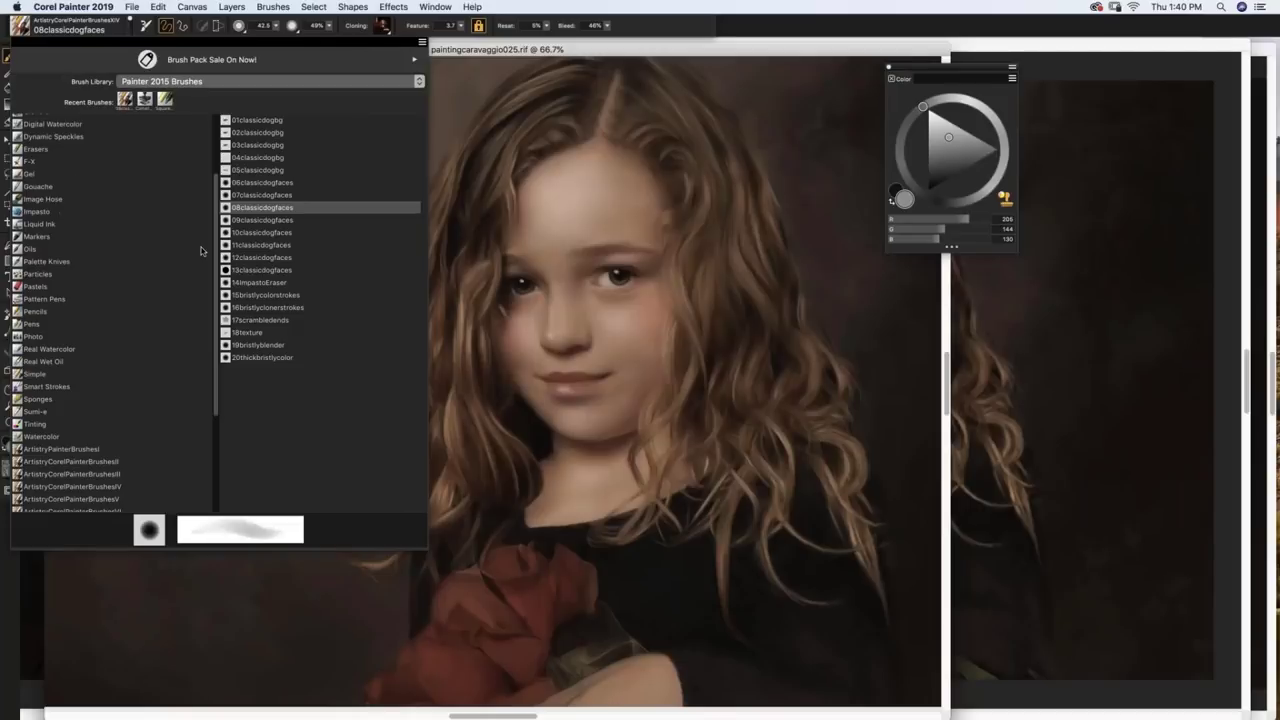
pyautogui.scroll(1, 200, 250)
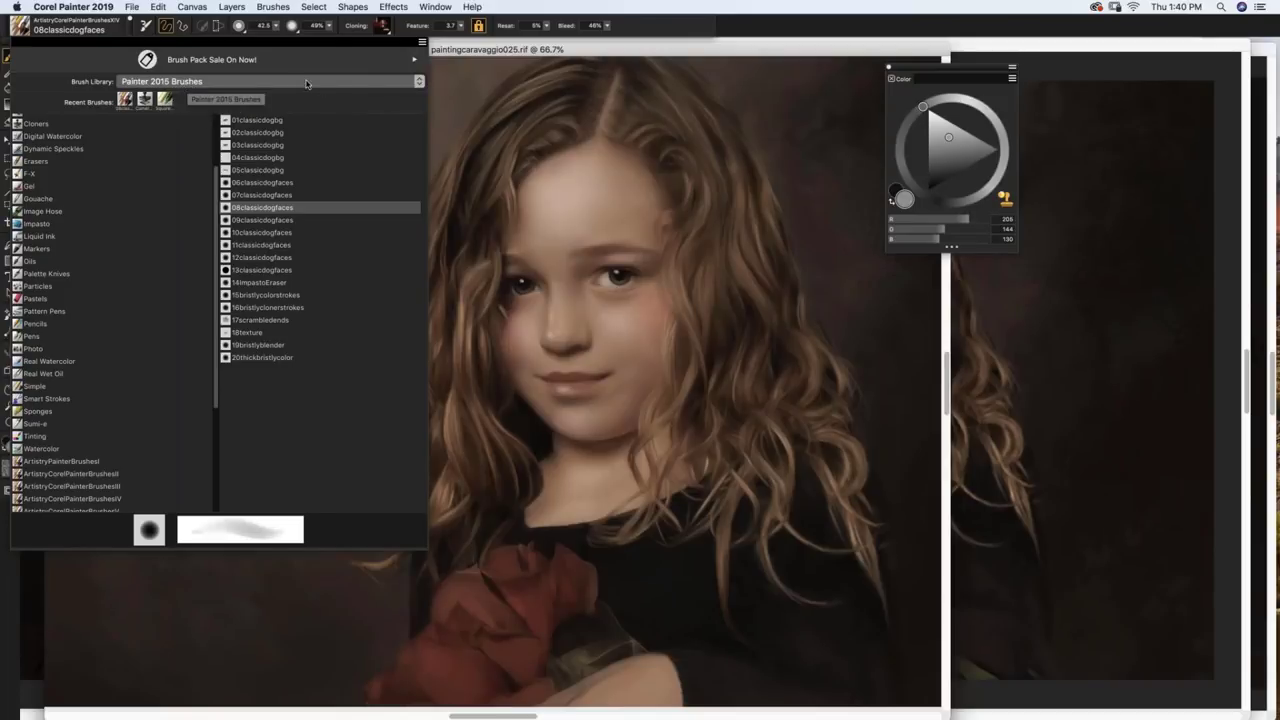
pyautogui.click(50, 28)
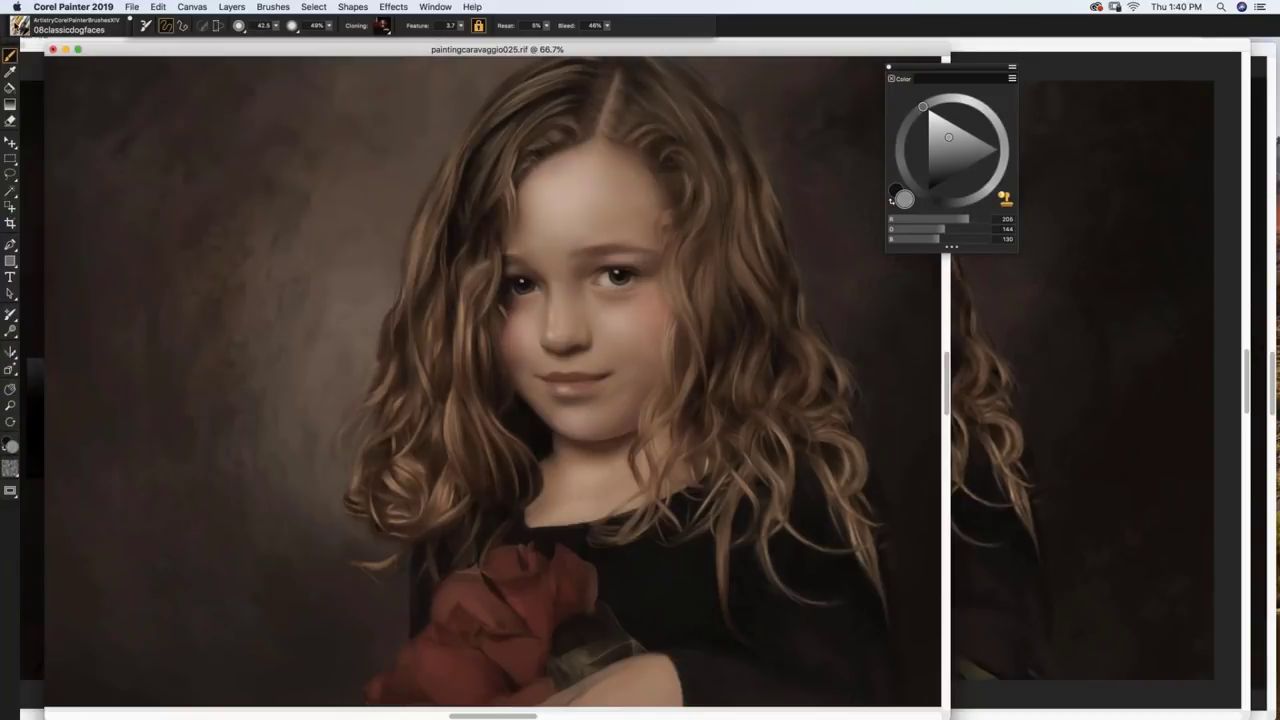
pyautogui.click(18, 27)
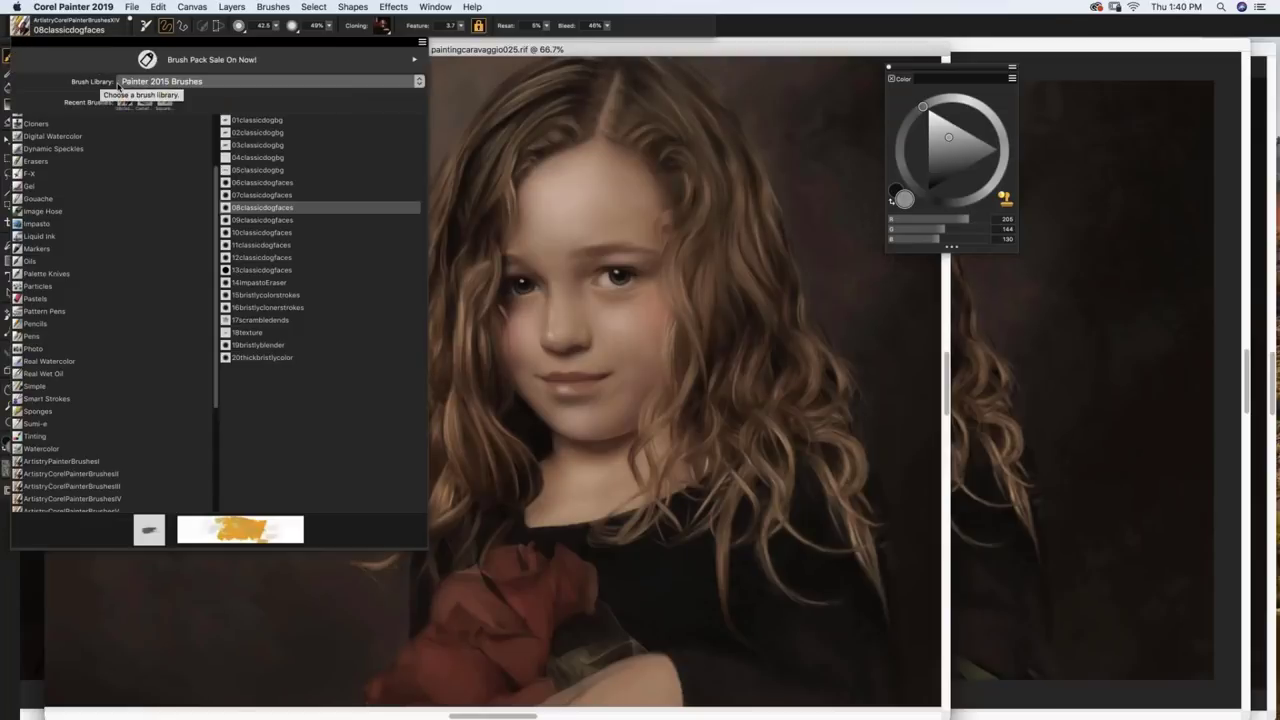
pyautogui.click(219, 81)
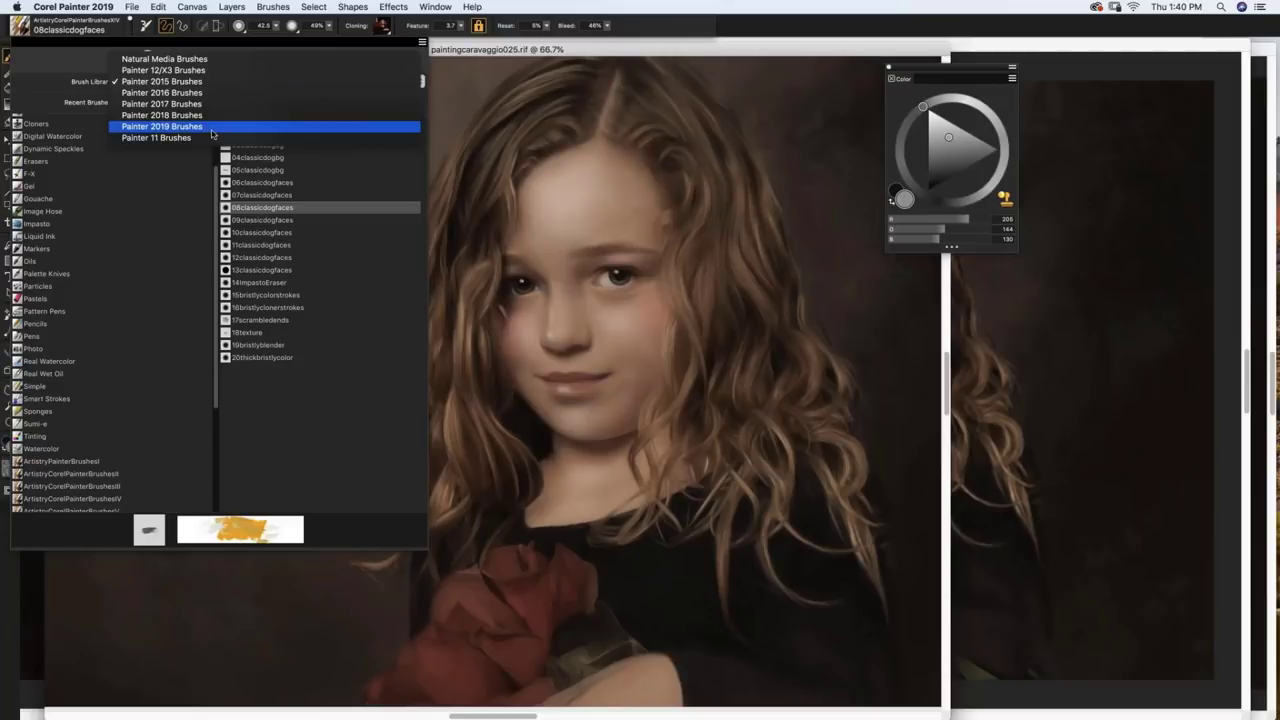
pyautogui.click(215, 126)
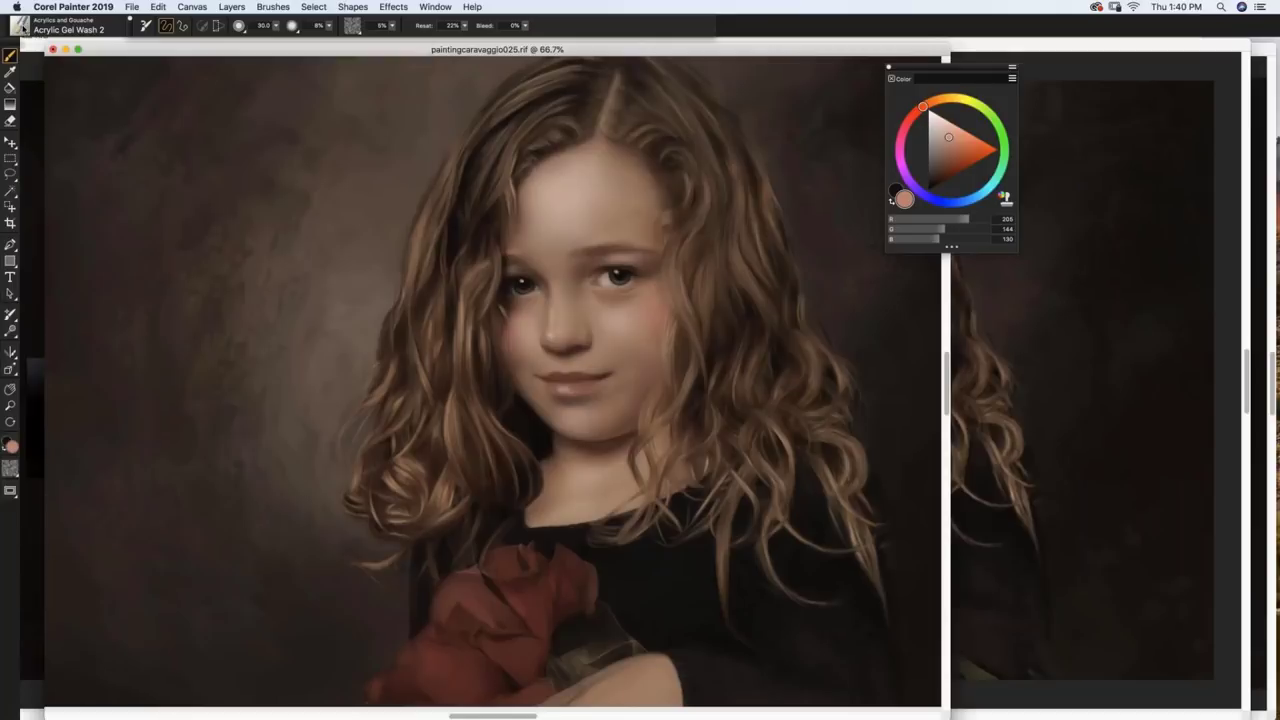
pyautogui.click(60, 28)
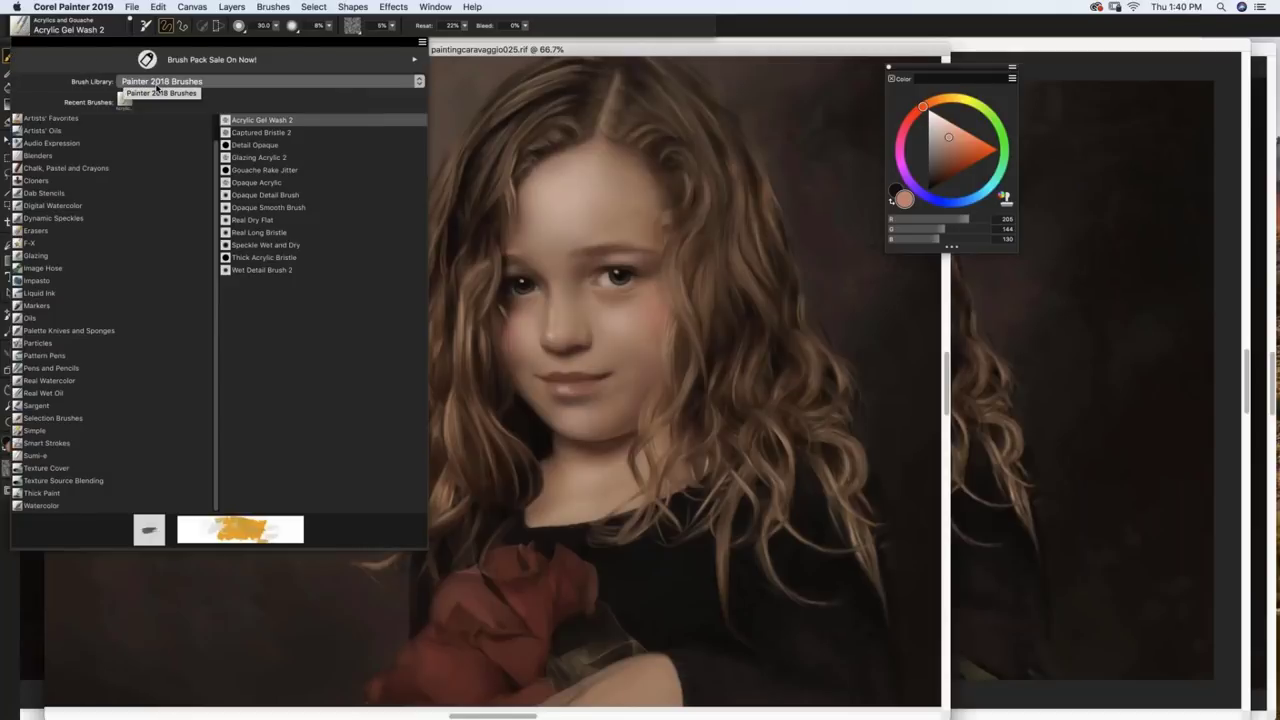
pyautogui.click(237, 85)
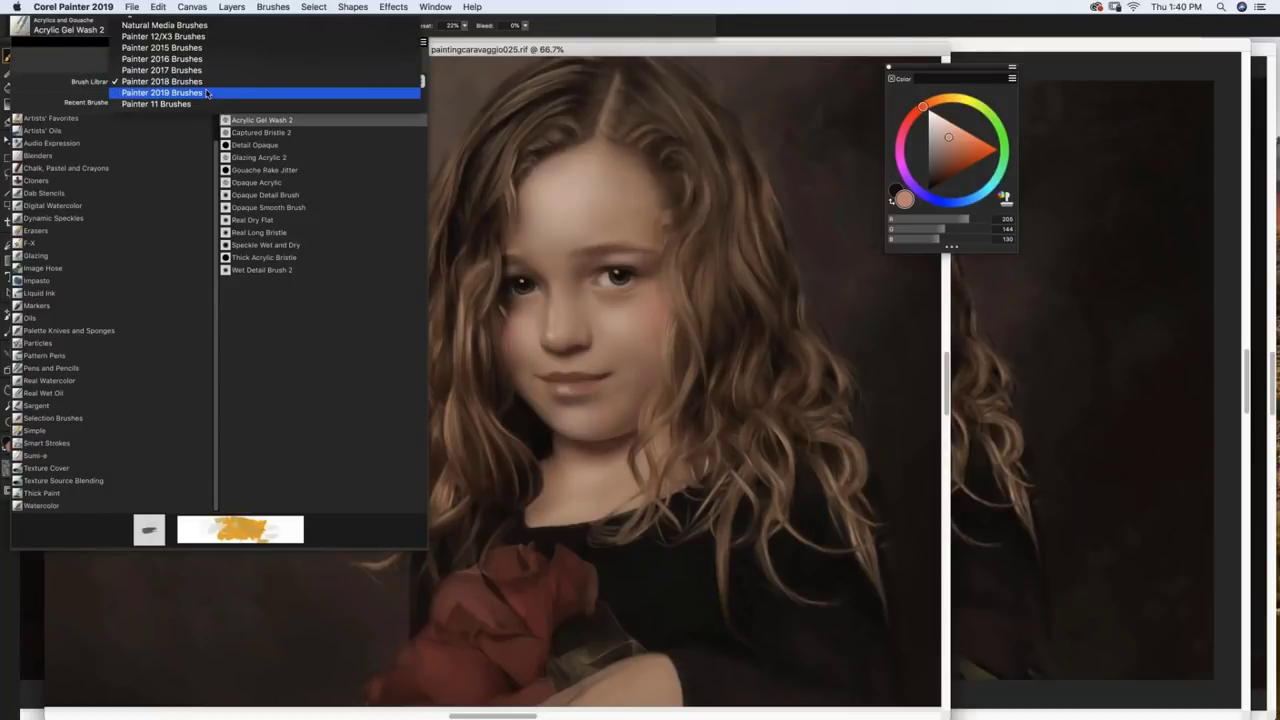
pyautogui.click(162, 74)
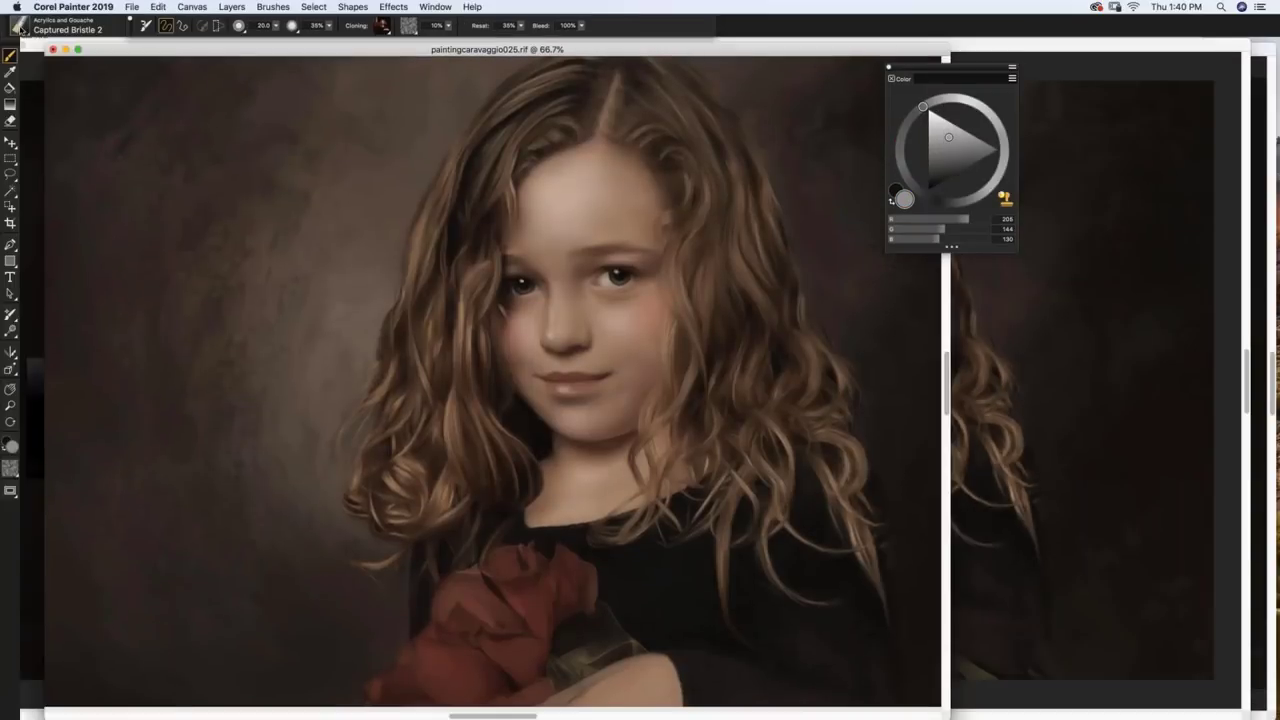
# Step: Choose the Grainy Oils Jitter brush from the Thick Paint category
pyautogui.click(18, 12)
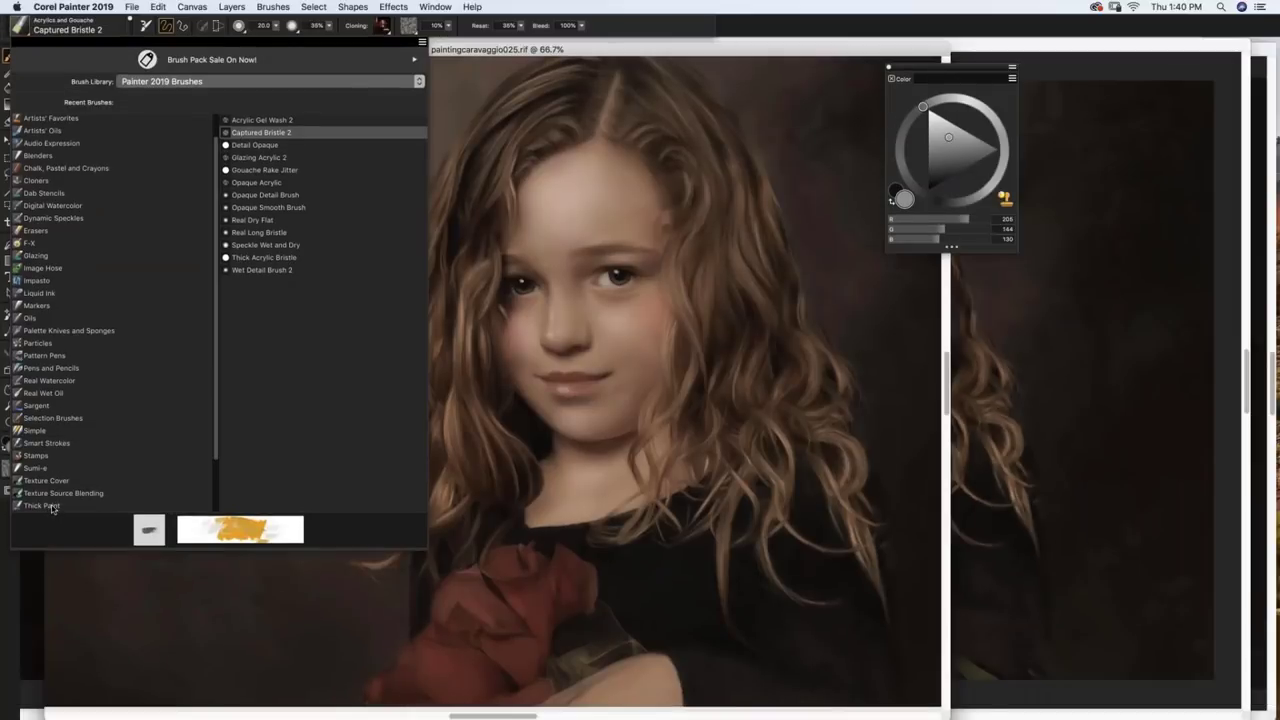
pyautogui.click(53, 506)
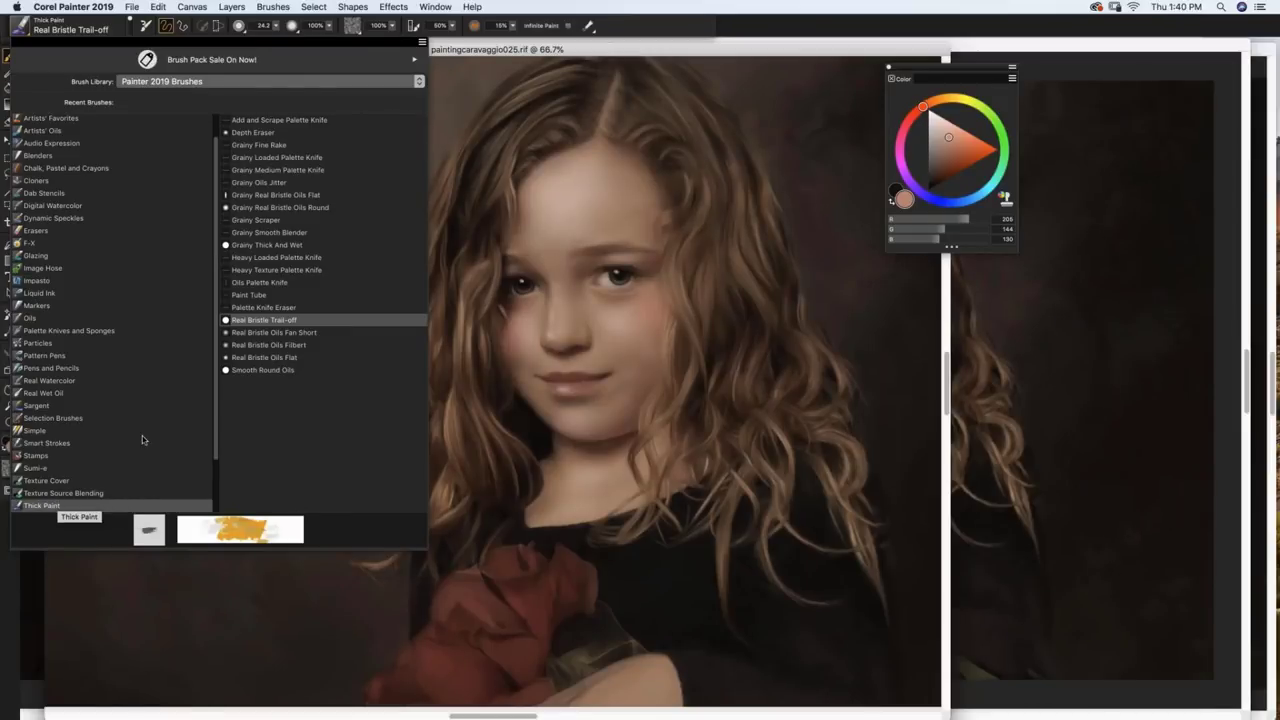
pyautogui.click(284, 183)
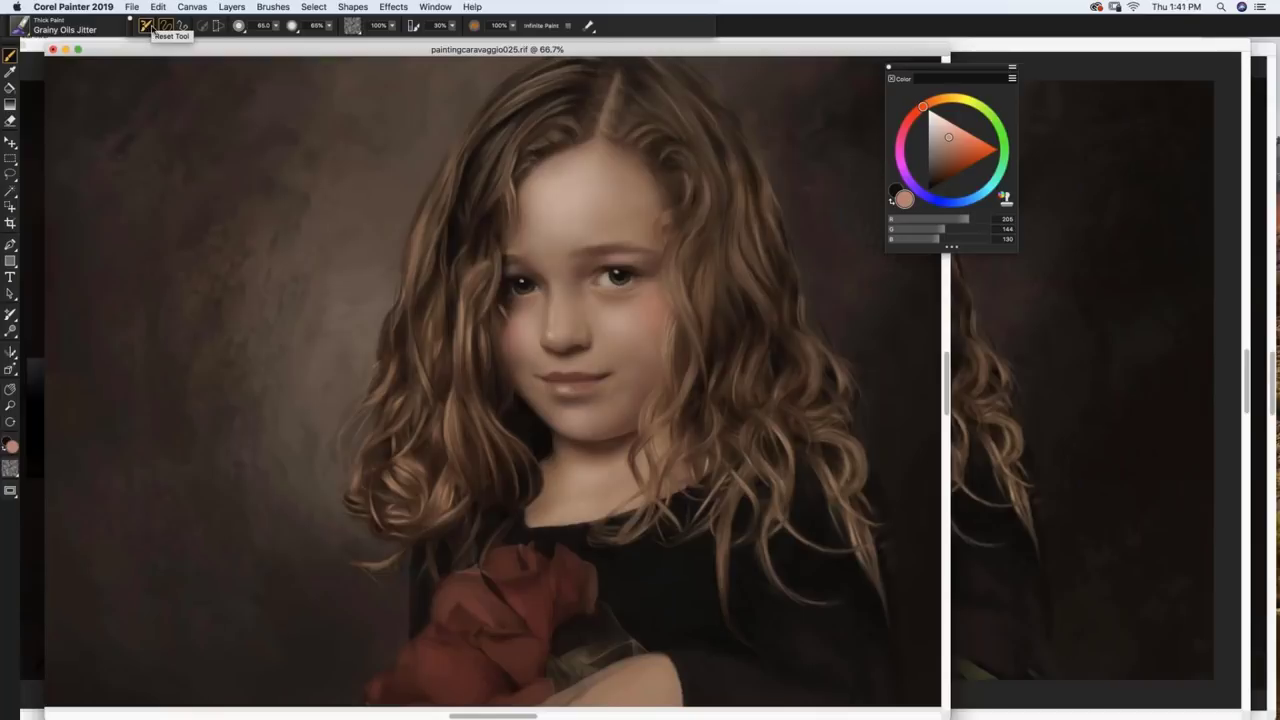
# Step: Reset Grainy Oils Jitter to defaults and paint grainy strokes in backdrop-sampled browns over the left background
pyautogui.click(148, 30)
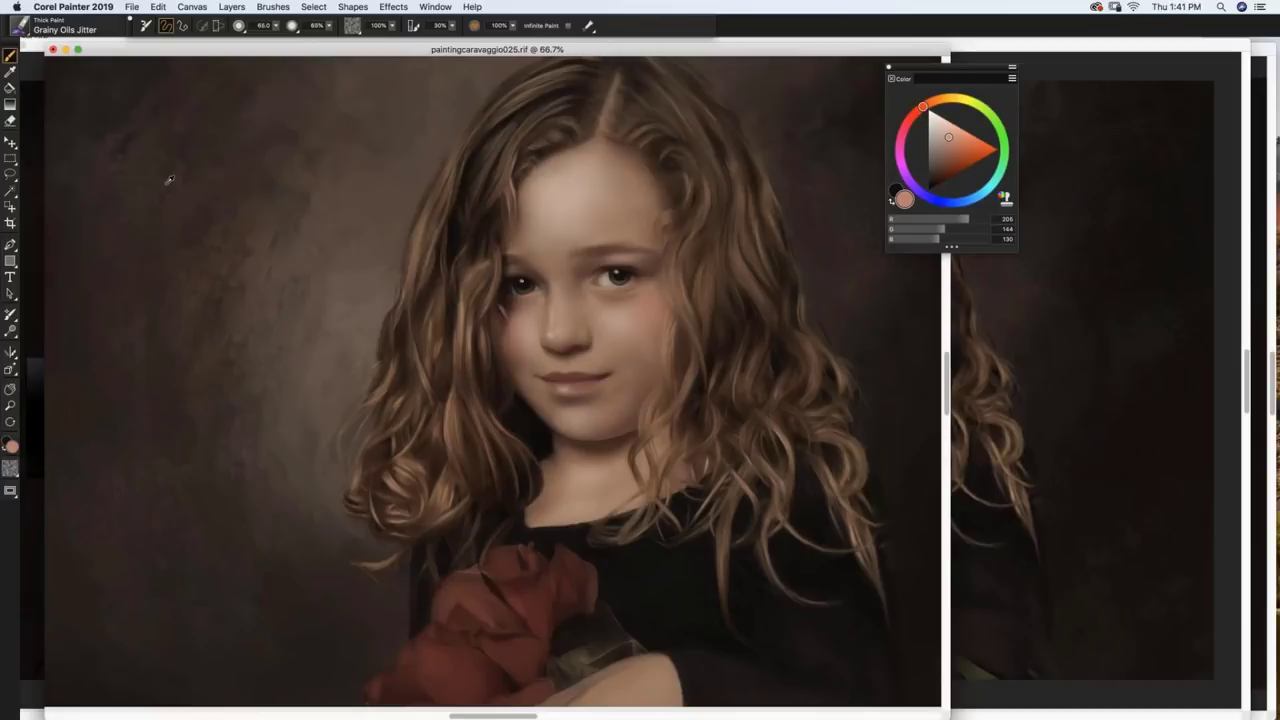
pyautogui.keyDown('alt'); pyautogui.click(168, 178); pyautogui.keyUp('alt')
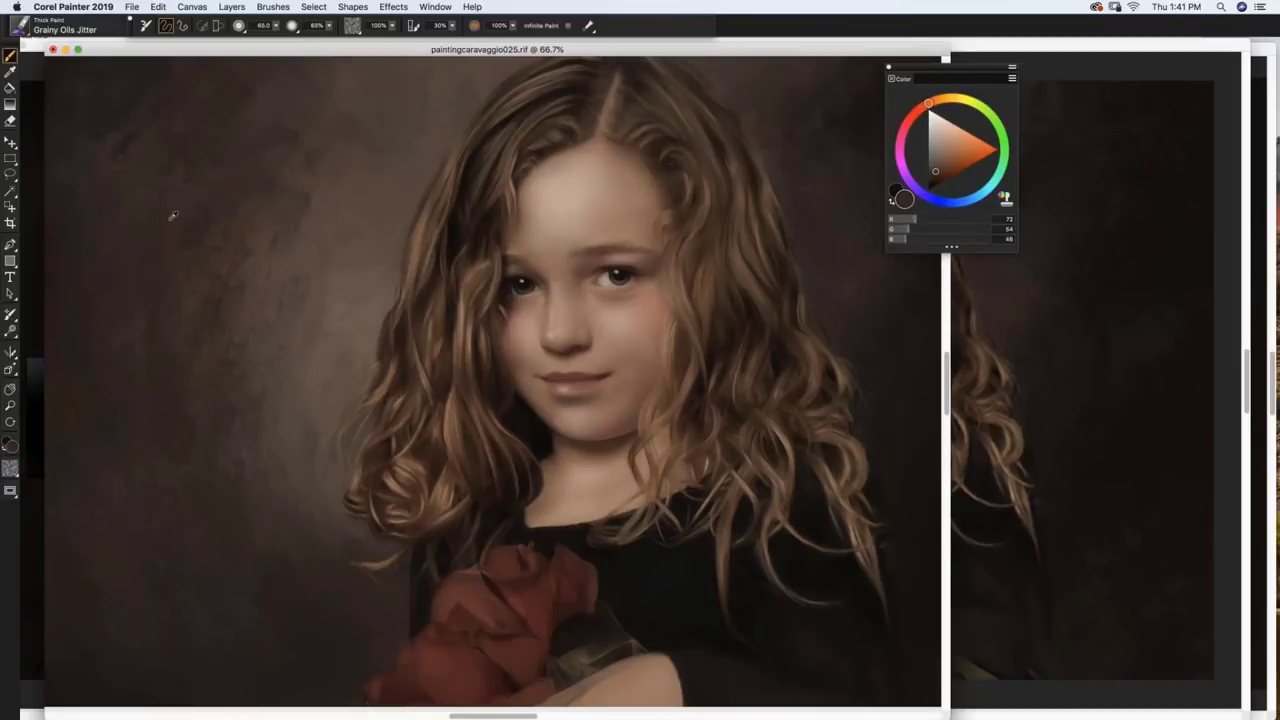
pyautogui.moveTo(220, 285)
pyautogui.mouseDown()
pyautogui.moveTo(254, 225)
pyautogui.moveTo(209, 337)
pyautogui.moveTo(286, 181)
pyautogui.mouseUp()
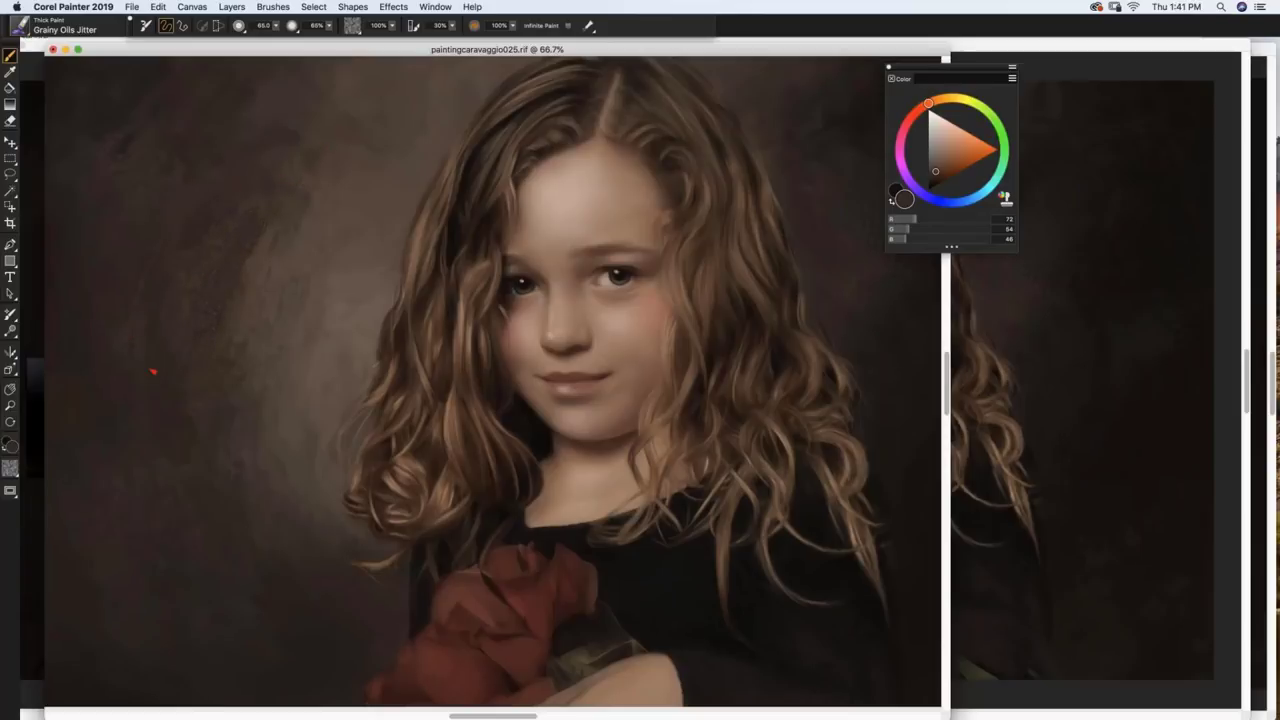
pyautogui.moveTo(153, 371)
pyautogui.mouseDown()
pyautogui.moveTo(156, 409)
pyautogui.moveTo(172, 391)
pyautogui.moveTo(175, 325)
pyautogui.moveTo(257, 584)
pyautogui.moveTo(143, 431)
pyautogui.moveTo(161, 473)
pyautogui.moveTo(112, 344)
pyautogui.mouseUp()
pyautogui.keyDown('alt'); pyautogui.click(276, 298); pyautogui.keyUp('alt')
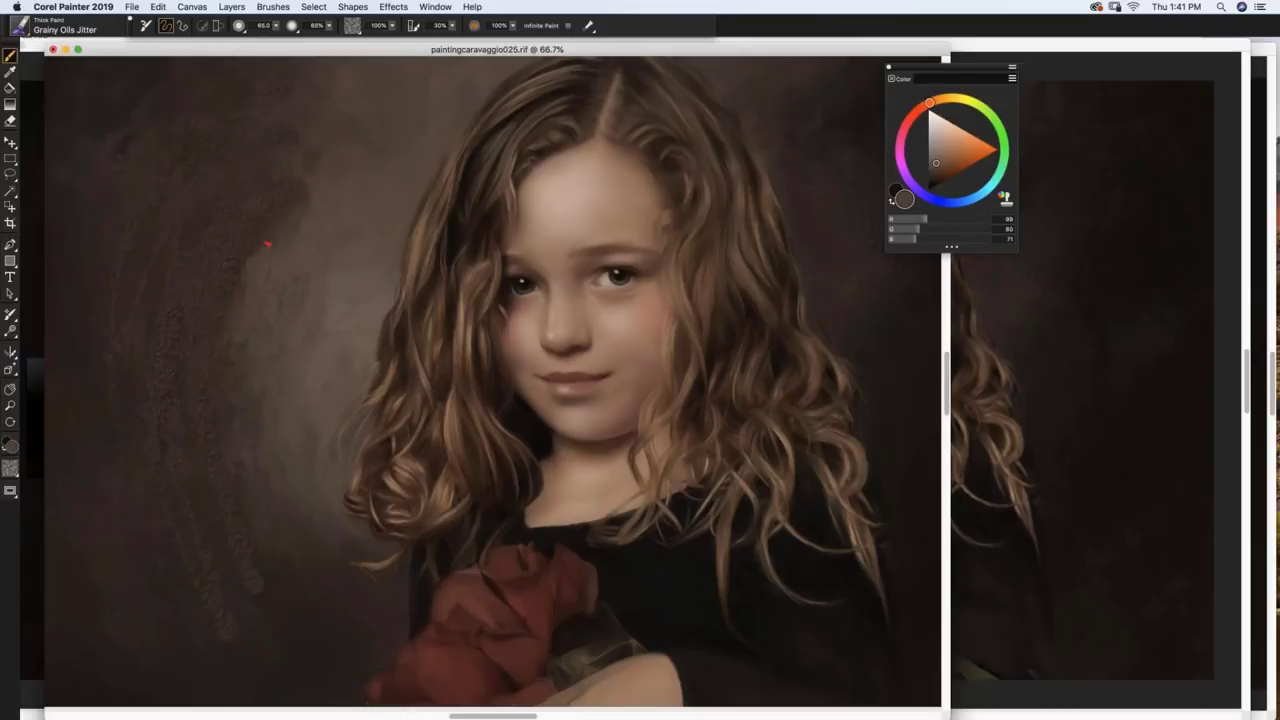
pyautogui.keyDown('alt'); pyautogui.click(284, 390); pyautogui.keyUp('alt')
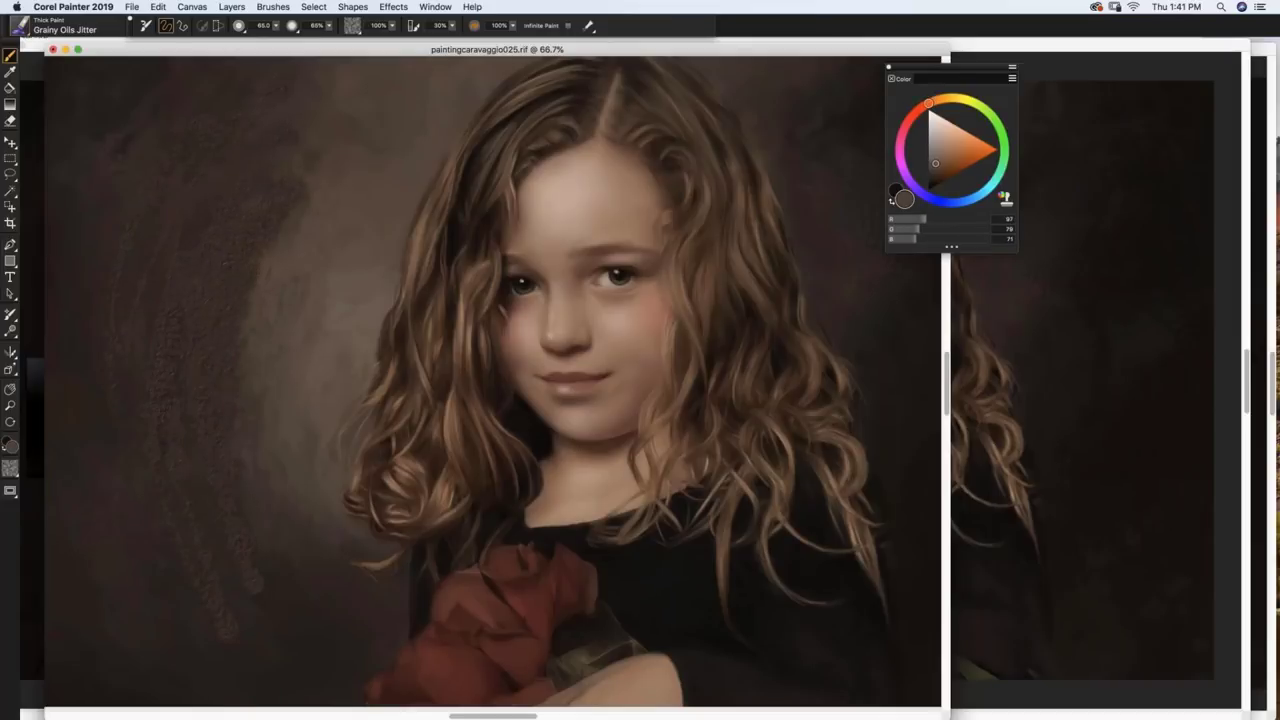
pyautogui.moveTo(255, 356); pyautogui.dragTo(274, 282)
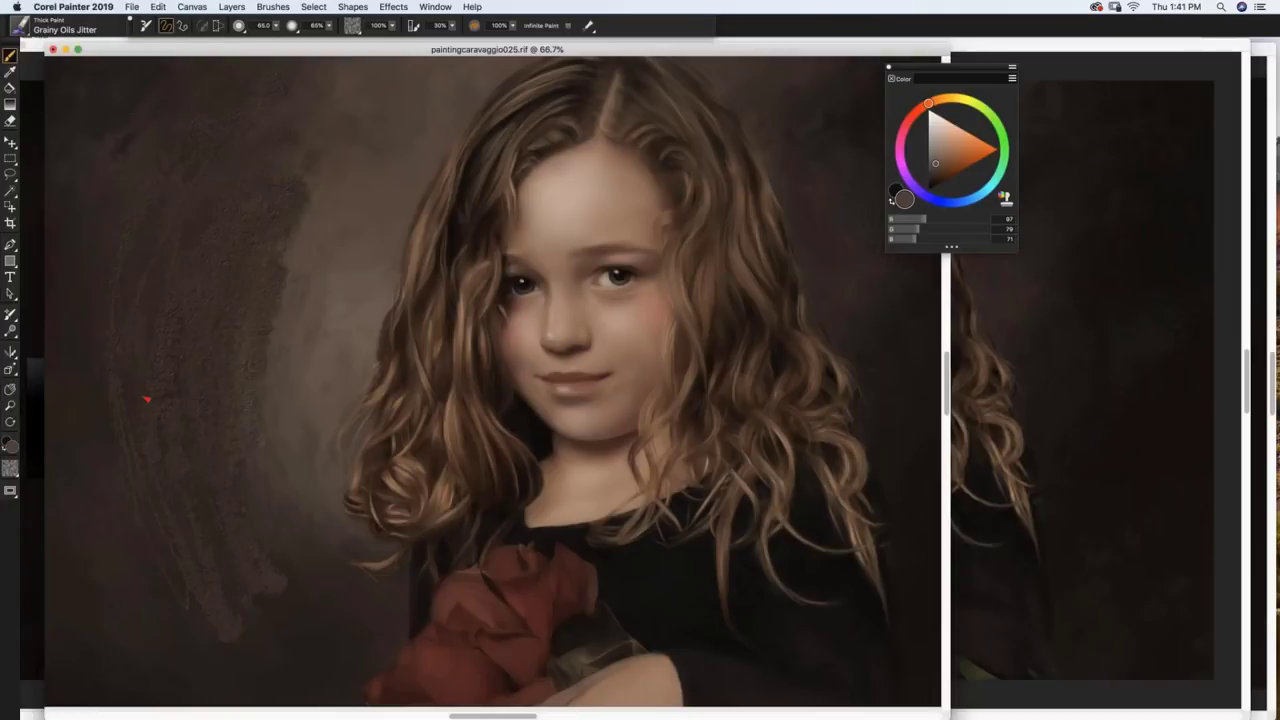
pyautogui.click(22, 28)
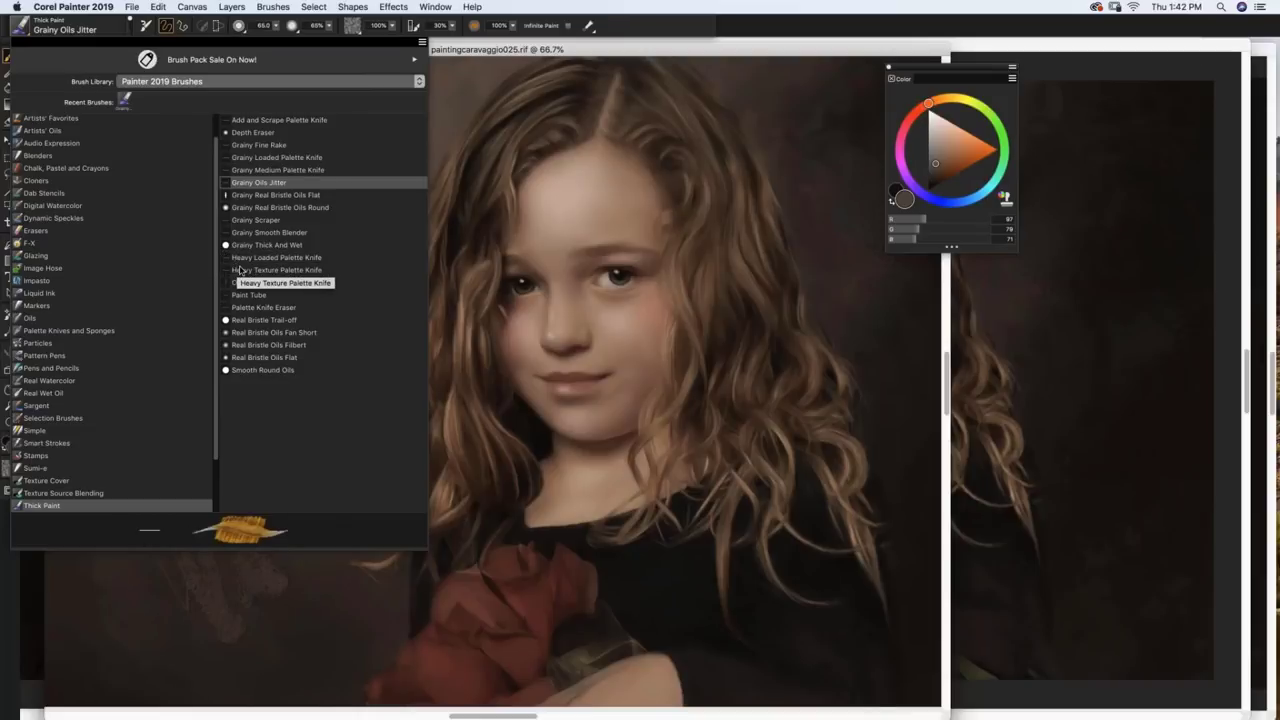
# Step: Try two grainy dark strokes on the left background, then undo both
pyautogui.click(260, 182)
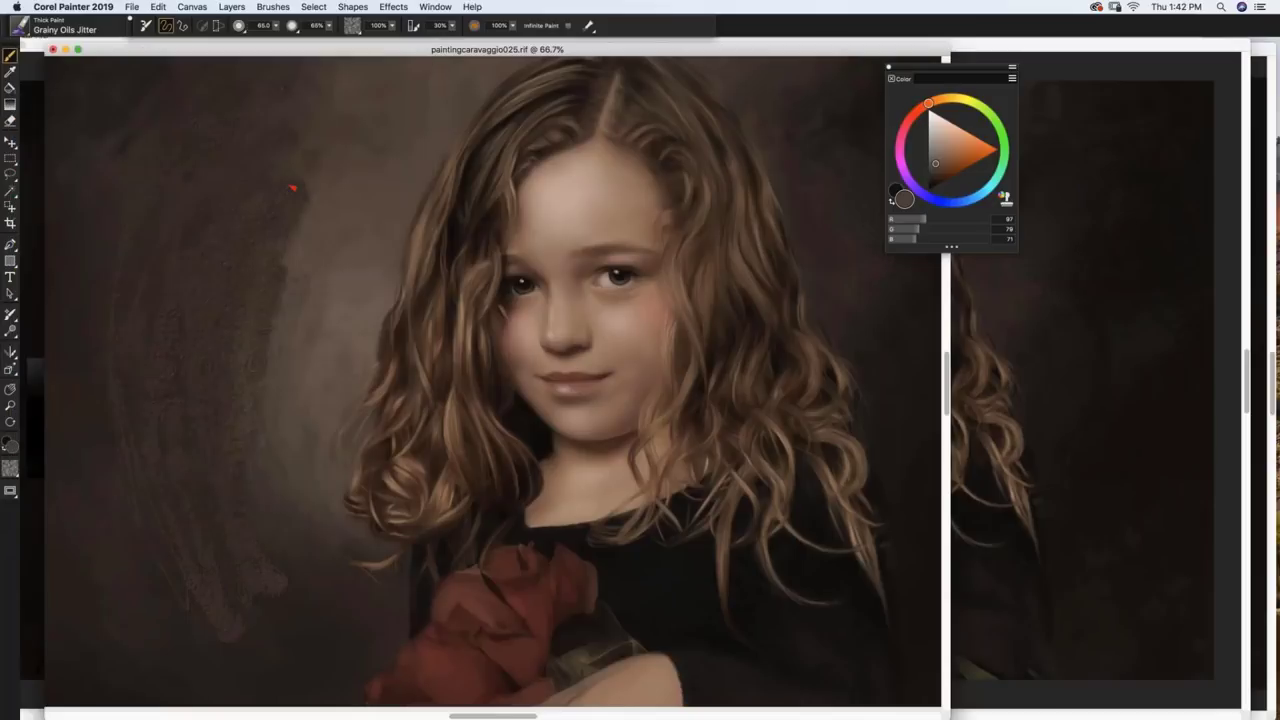
pyautogui.moveTo(240, 352)
pyautogui.mouseDown()
pyautogui.moveTo(320, 197)
pyautogui.moveTo(240, 368)
pyautogui.moveTo(271, 259)
pyautogui.moveTo(225, 312)
pyautogui.mouseUp()
pyautogui.moveTo(367, 96)
pyautogui.mouseDown()
pyautogui.moveTo(279, 159)
pyautogui.moveTo(171, 417)
pyautogui.moveTo(243, 494)
pyautogui.mouseUp()
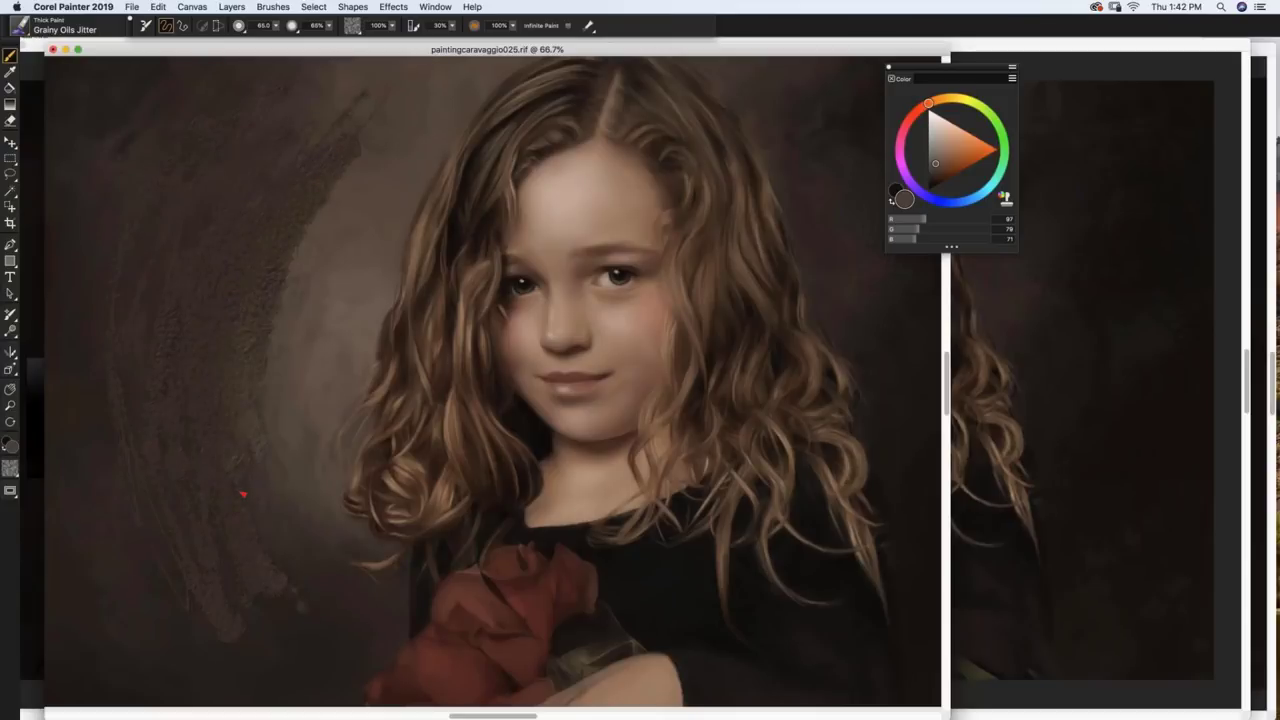
pyautogui.press('super+z')
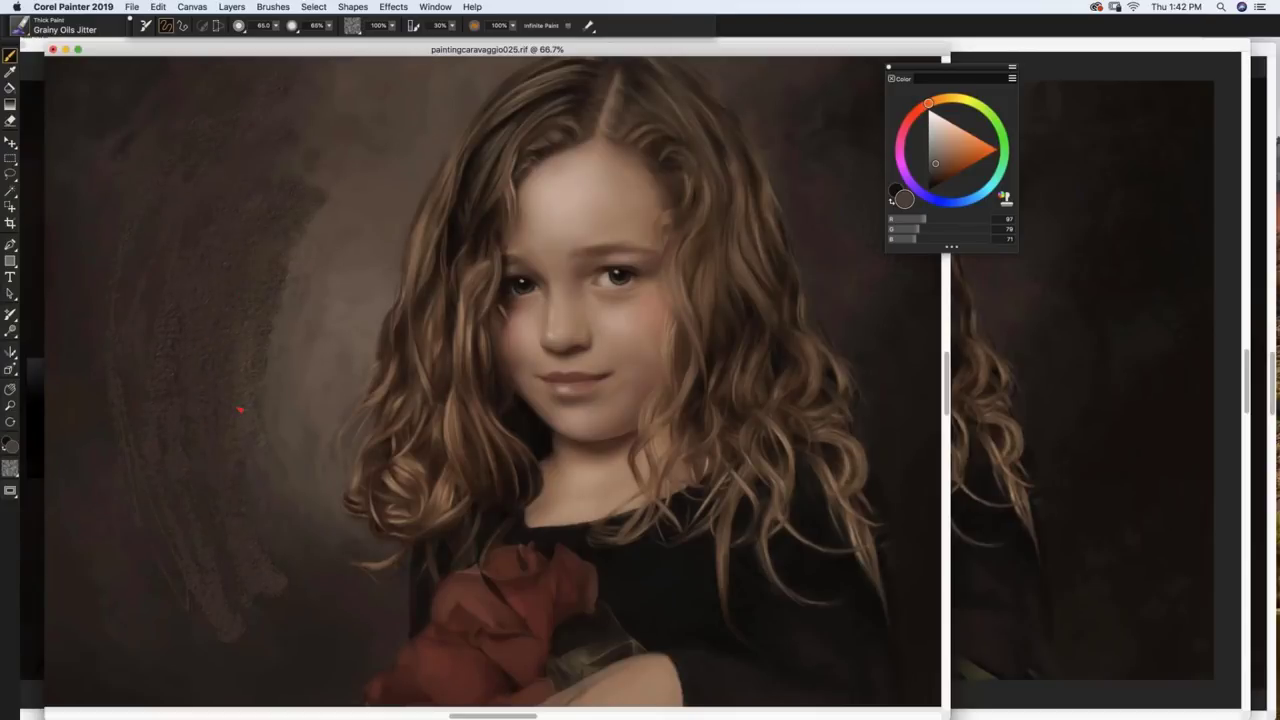
pyautogui.press('super+z')
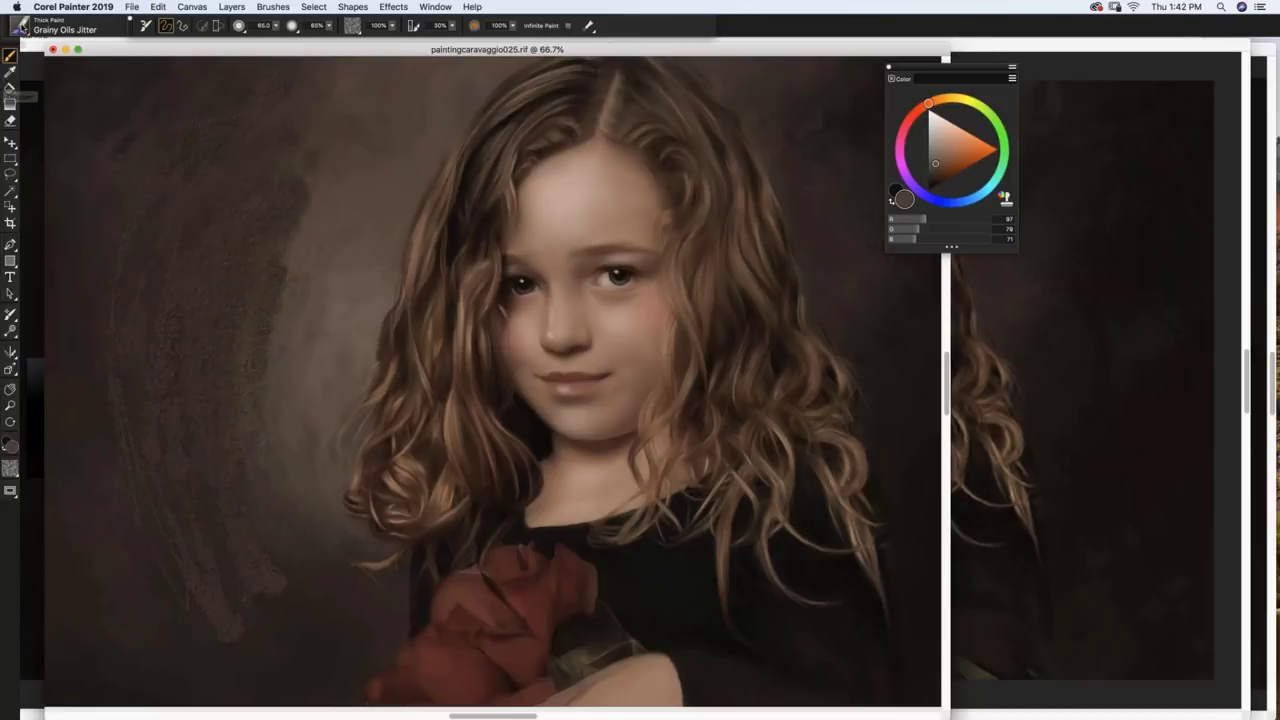
# Step: Switch to Grainy Real Bristle Oils Flat and paint lighter strokes down the lower-left background
pyautogui.click(20, 29)
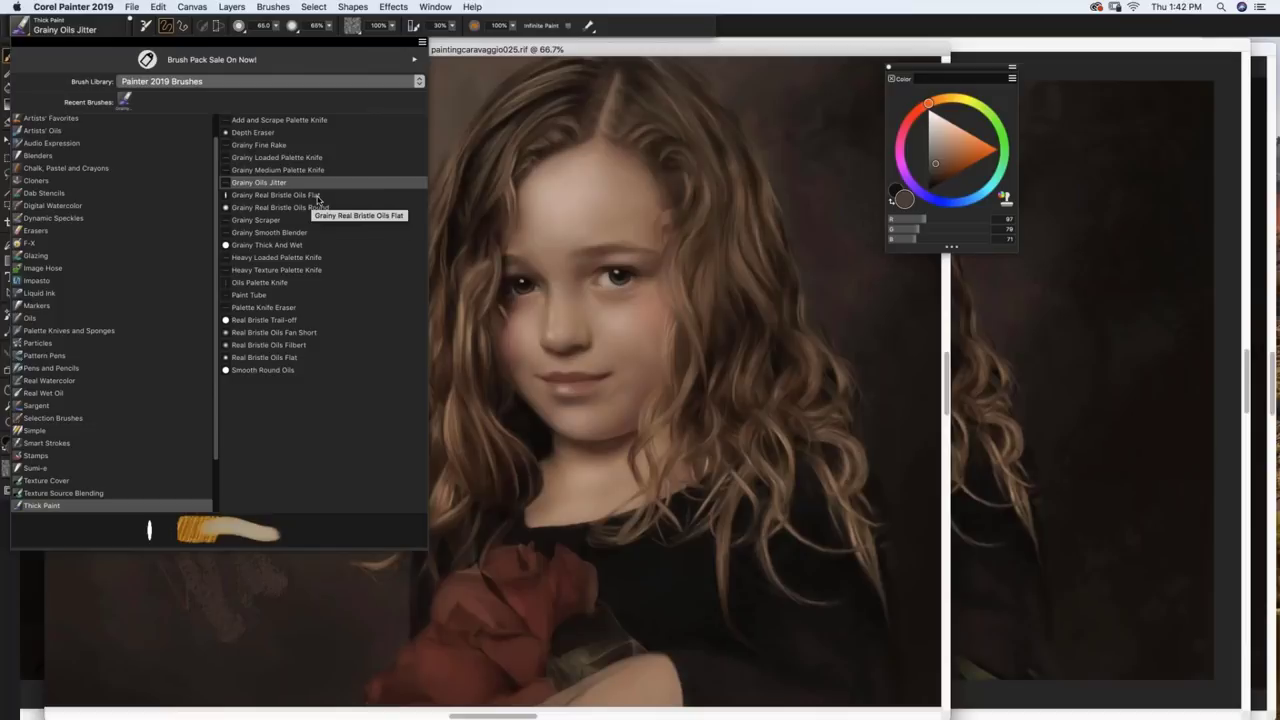
pyautogui.click(317, 196)
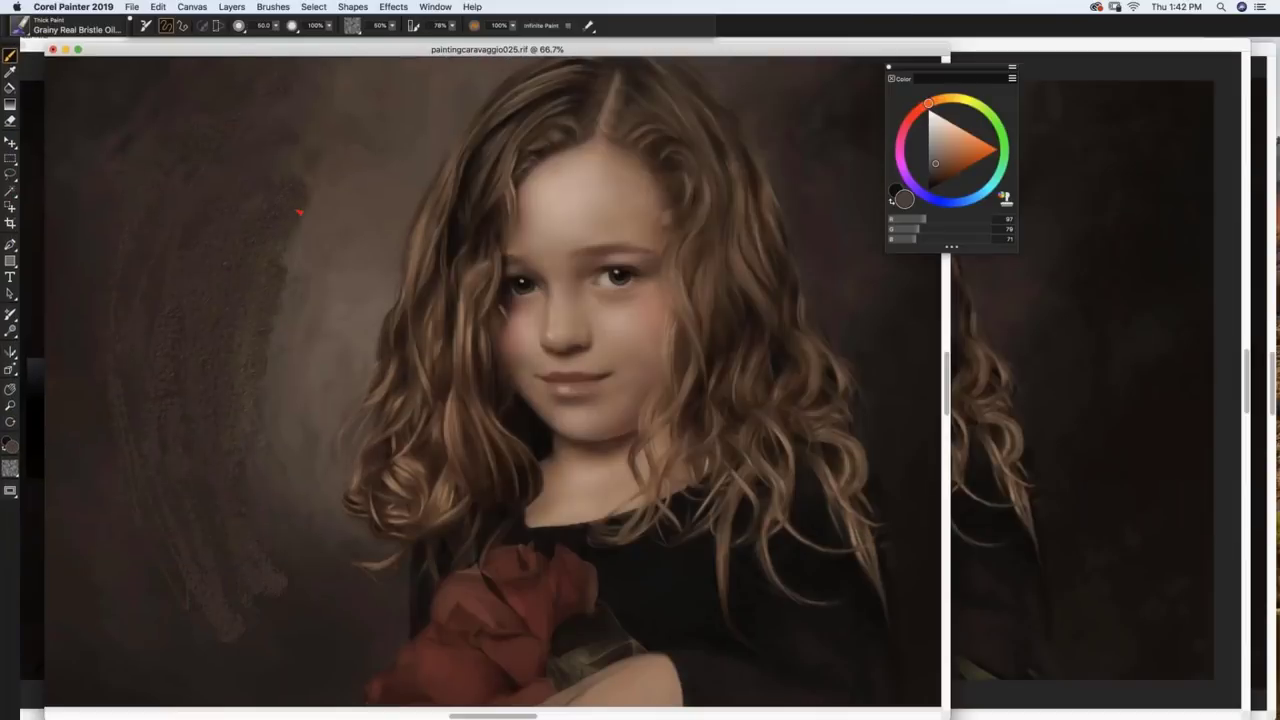
pyautogui.moveTo(300, 257); pyautogui.dragTo(279, 350)
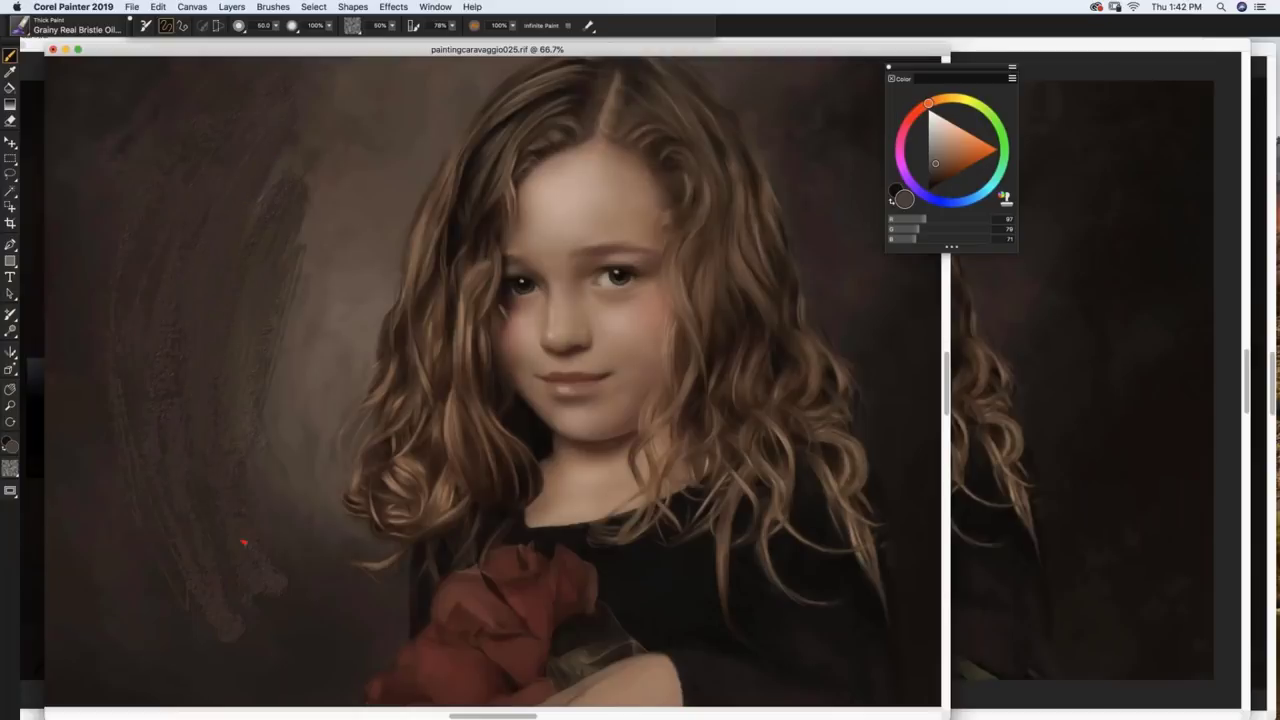
pyautogui.moveTo(262, 612)
pyautogui.mouseDown()
pyautogui.moveTo(292, 594)
pyautogui.moveTo(288, 552)
pyautogui.mouseUp()
pyautogui.moveTo(330, 214); pyautogui.dragTo(310, 170)
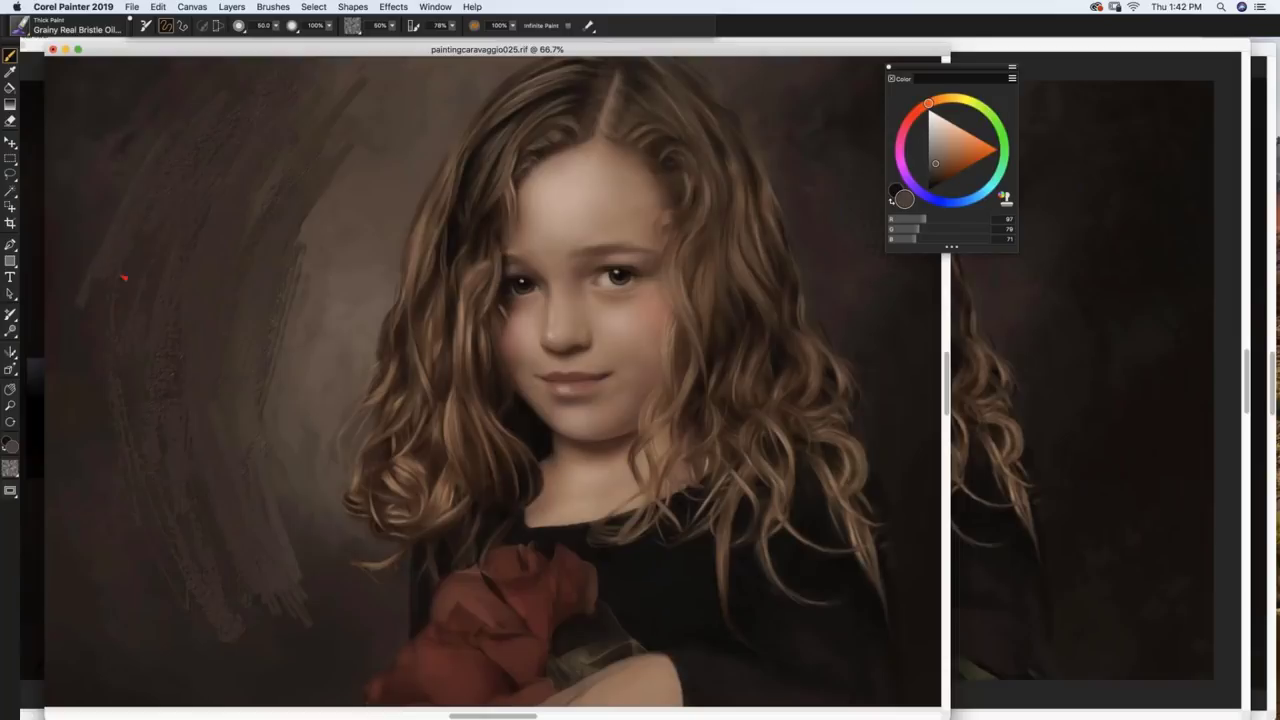
pyautogui.moveTo(123, 278); pyautogui.dragTo(111, 445)
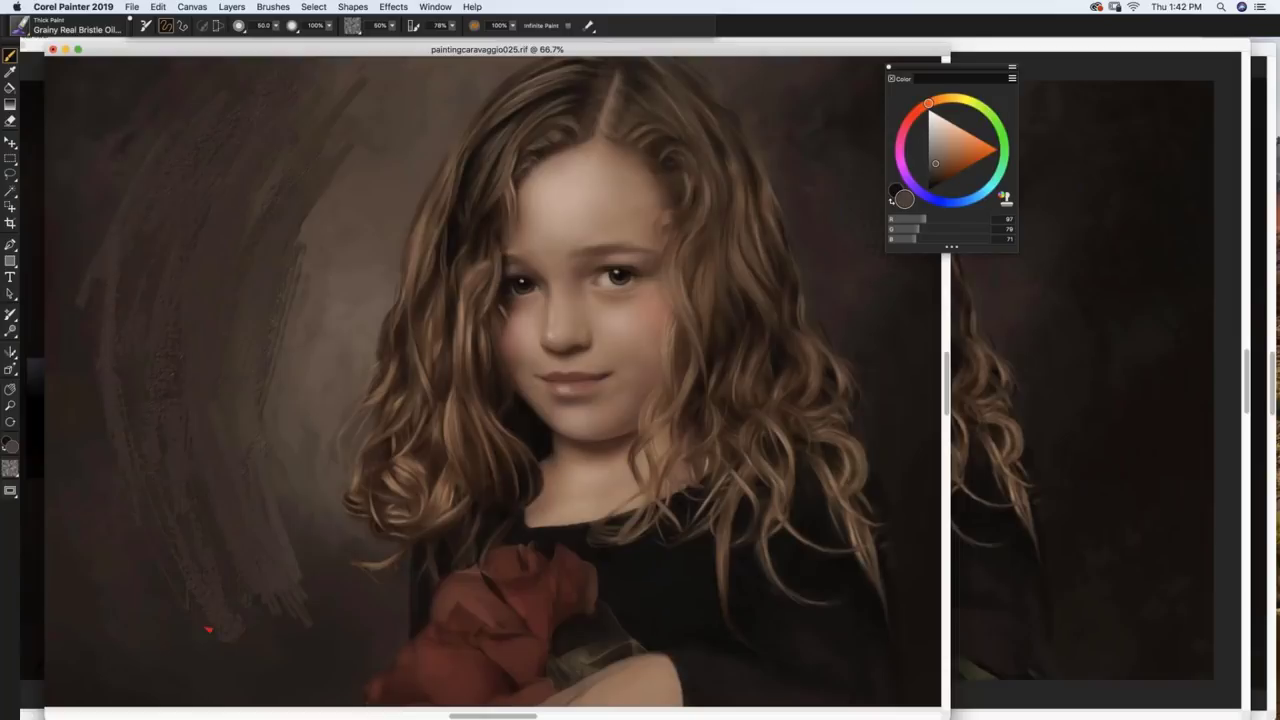
# Step: Sample the dark background colour, enlarge the brush to about radius 122, and darken the lit hair edge
pyautogui.keyDown('alt'); pyautogui.click(107, 497); pyautogui.keyUp('alt')
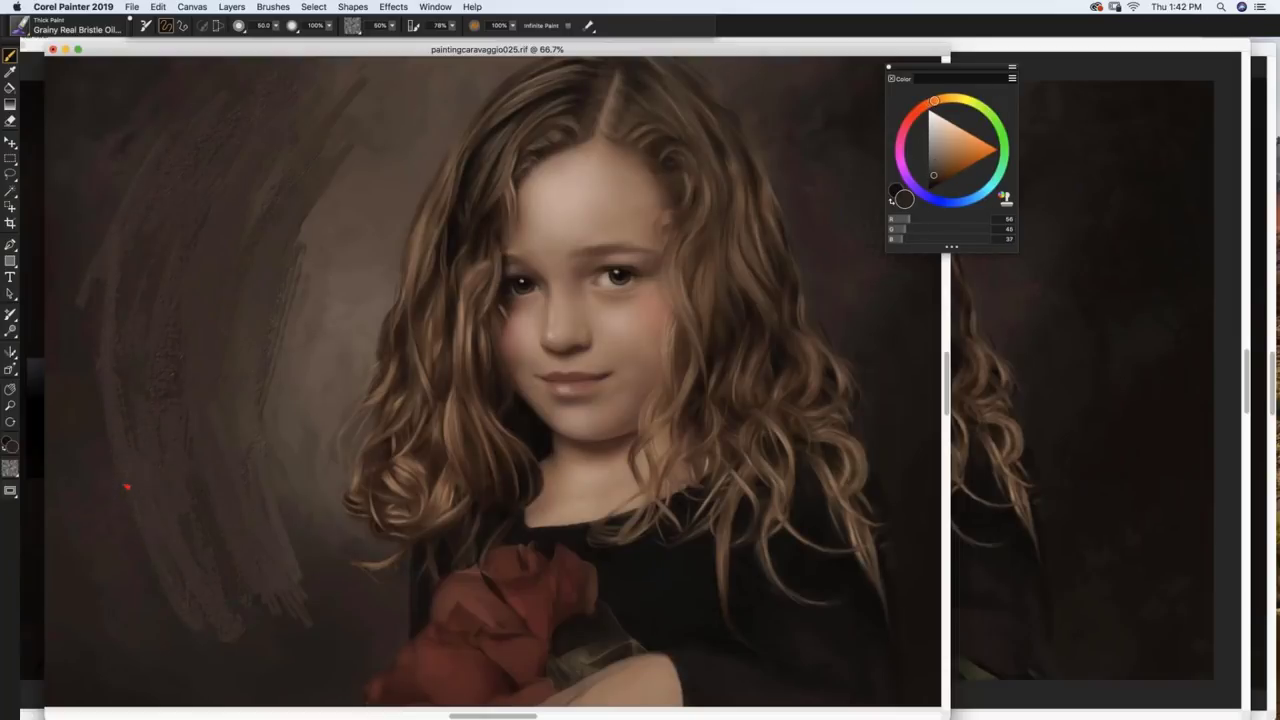
pyautogui.moveTo(127, 433); pyautogui.dragTo(188, 462)
pyautogui.moveTo(278, 274)
pyautogui.mouseDown()
pyautogui.moveTo(322, 229)
pyautogui.moveTo(264, 397)
pyautogui.moveTo(270, 480)
pyautogui.mouseUp()
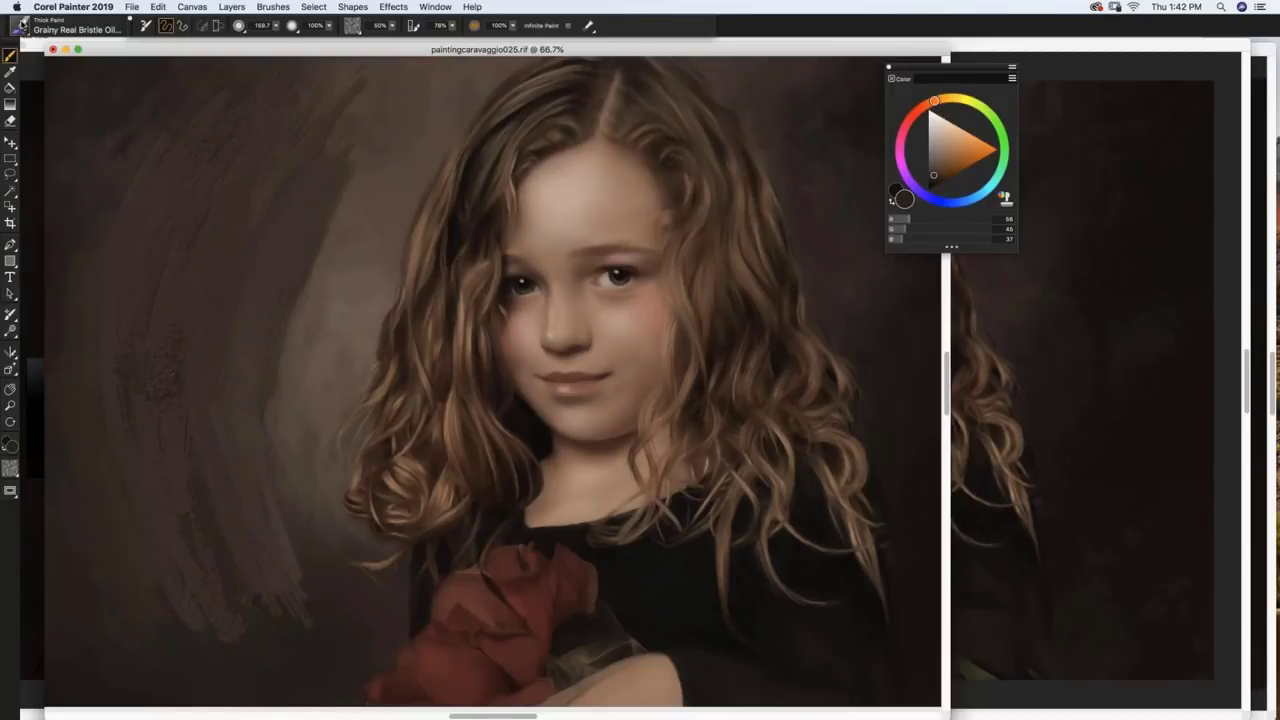
pyautogui.click(20, 28)
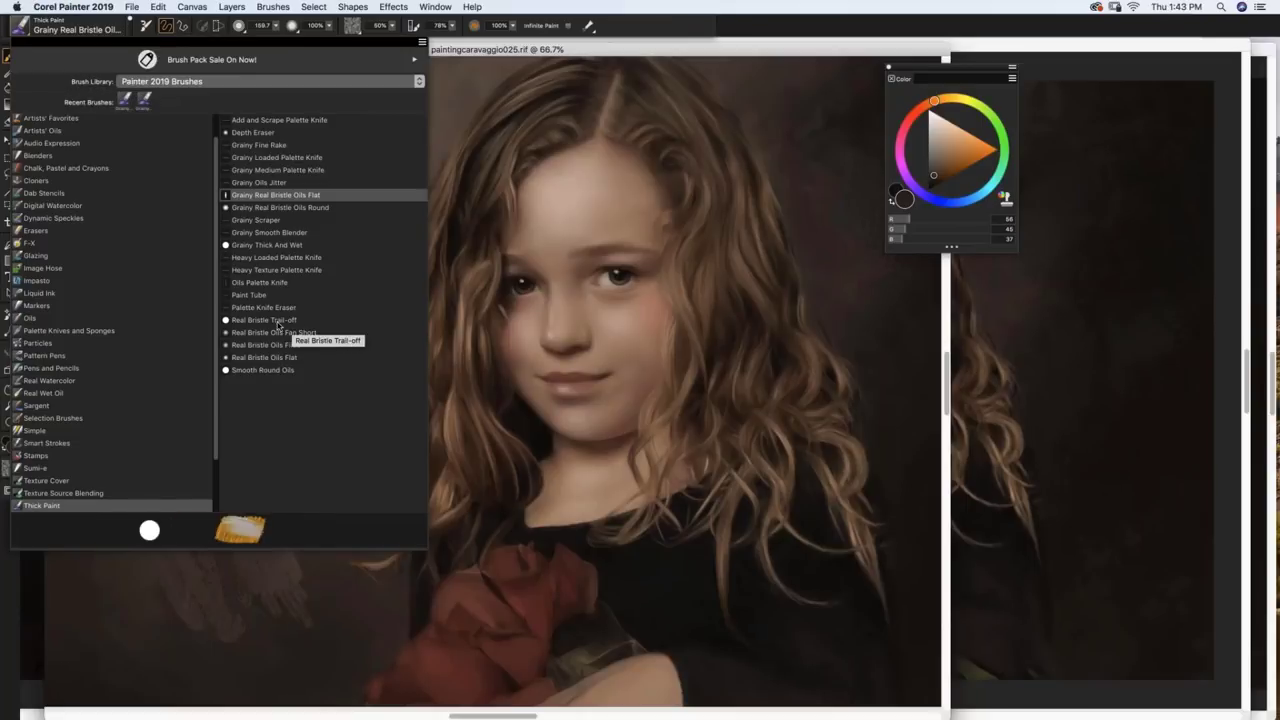
# Step: With Real Bristle Trail-off, paint light sampled-brown strokes down the background left of the hair
pyautogui.click(280, 322)
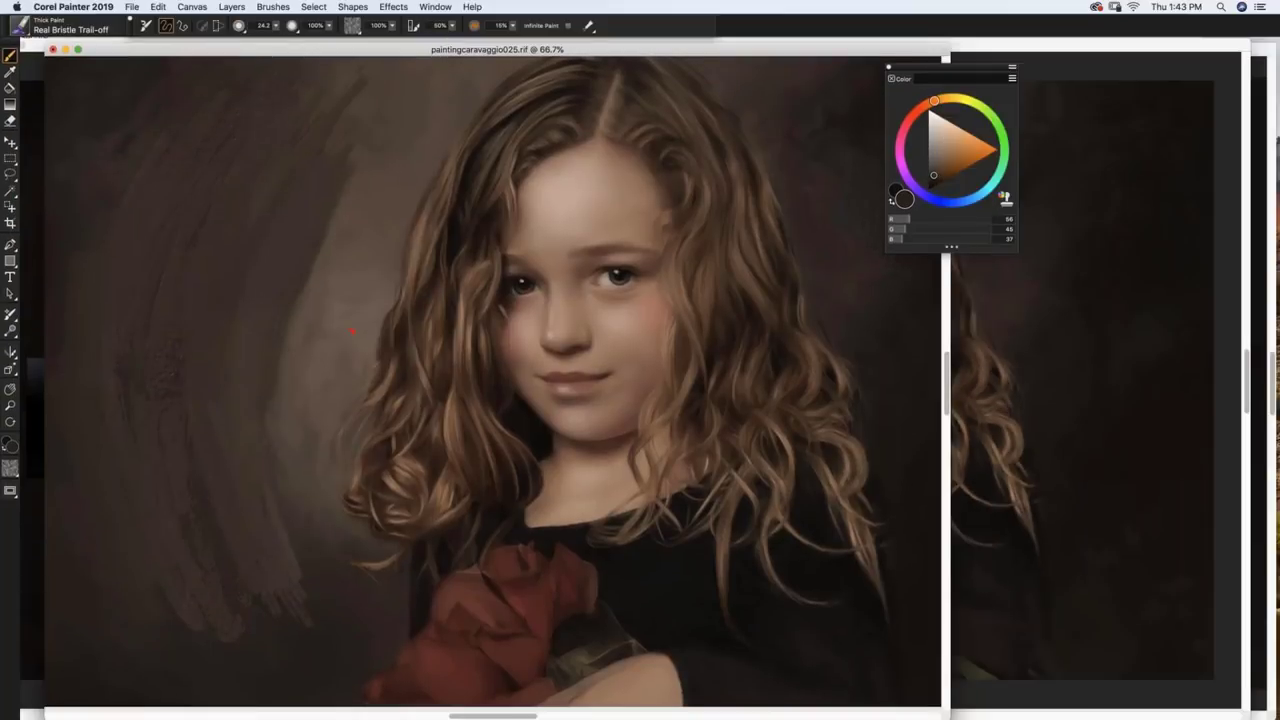
pyautogui.keyDown('alt'); pyautogui.click(350, 280); pyautogui.keyUp('alt')
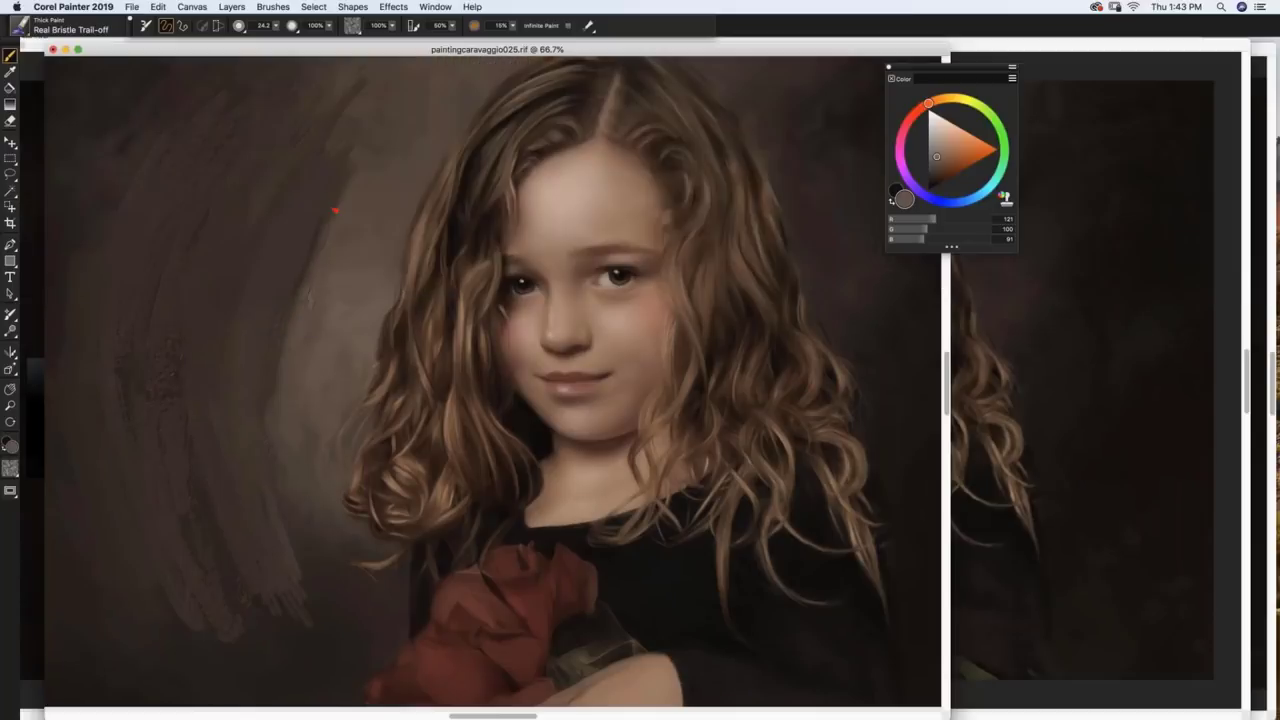
pyautogui.moveTo(320, 260)
pyautogui.mouseDown()
pyautogui.moveTo(351, 146)
pyautogui.moveTo(300, 262)
pyautogui.mouseUp()
pyautogui.moveTo(362, 114); pyautogui.dragTo(266, 251)
pyautogui.moveTo(340, 146)
pyautogui.mouseDown()
pyautogui.moveTo(251, 277)
pyautogui.moveTo(266, 286)
pyautogui.mouseUp()
pyautogui.moveTo(294, 226)
pyautogui.mouseDown()
pyautogui.moveTo(264, 339)
pyautogui.moveTo(240, 342)
pyautogui.moveTo(251, 357)
pyautogui.moveTo(240, 283)
pyautogui.moveTo(226, 380)
pyautogui.mouseUp()
pyautogui.moveTo(236, 275); pyautogui.dragTo(250, 570)
pyautogui.moveTo(260, 525); pyautogui.dragTo(245, 570)
pyautogui.moveTo(213, 408); pyautogui.dragTo(262, 605)
pyautogui.moveTo(228, 350); pyautogui.dragTo(210, 490)
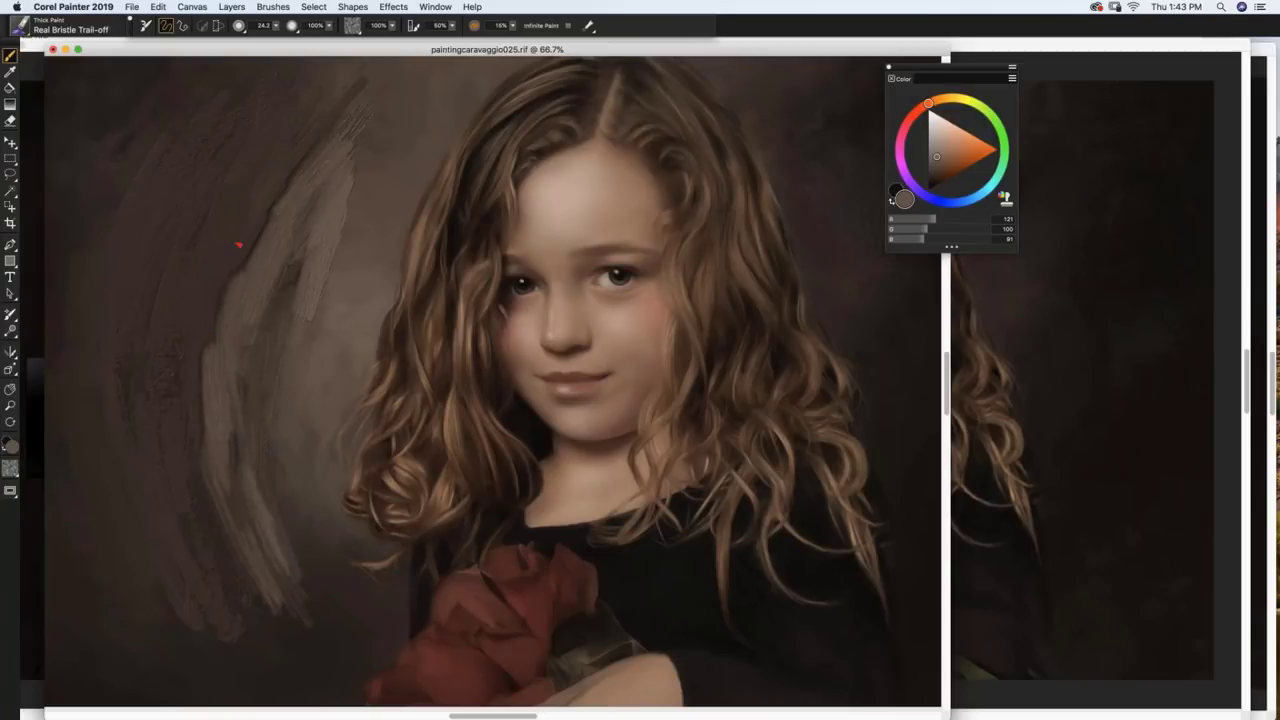
pyautogui.moveTo(236, 408); pyautogui.dragTo(232, 450)
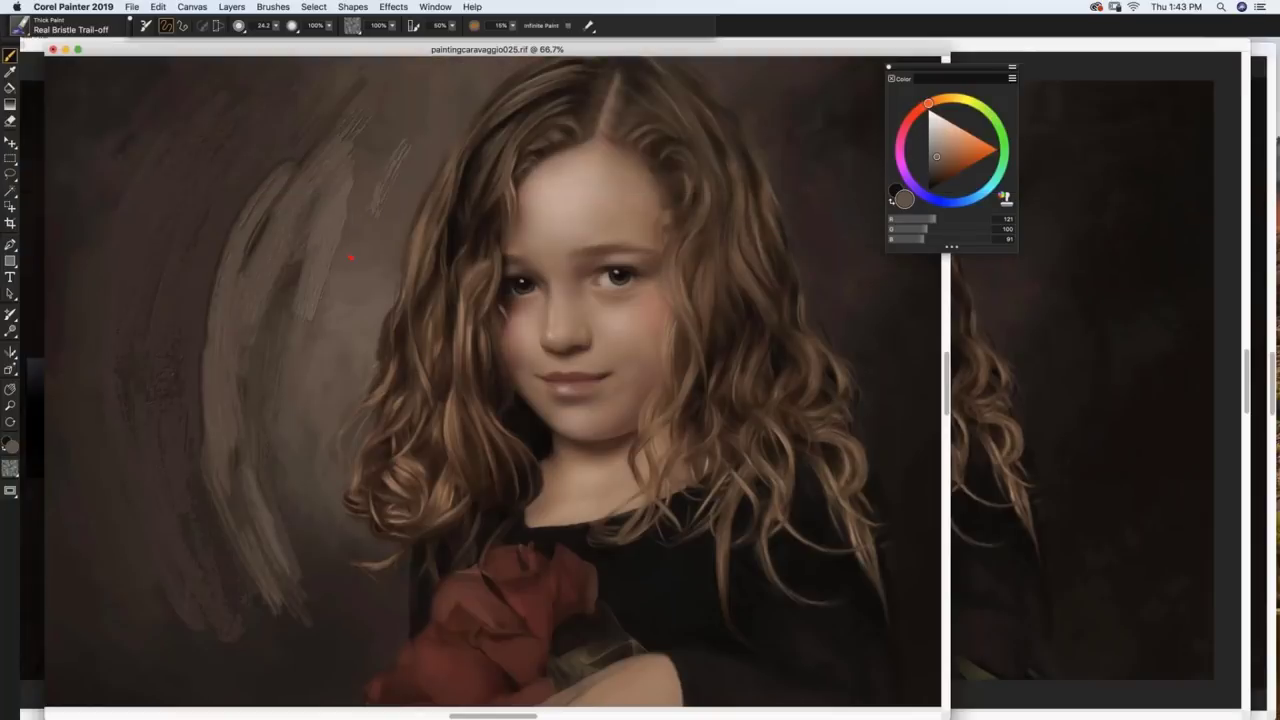
pyautogui.moveTo(366, 220); pyautogui.dragTo(408, 142)
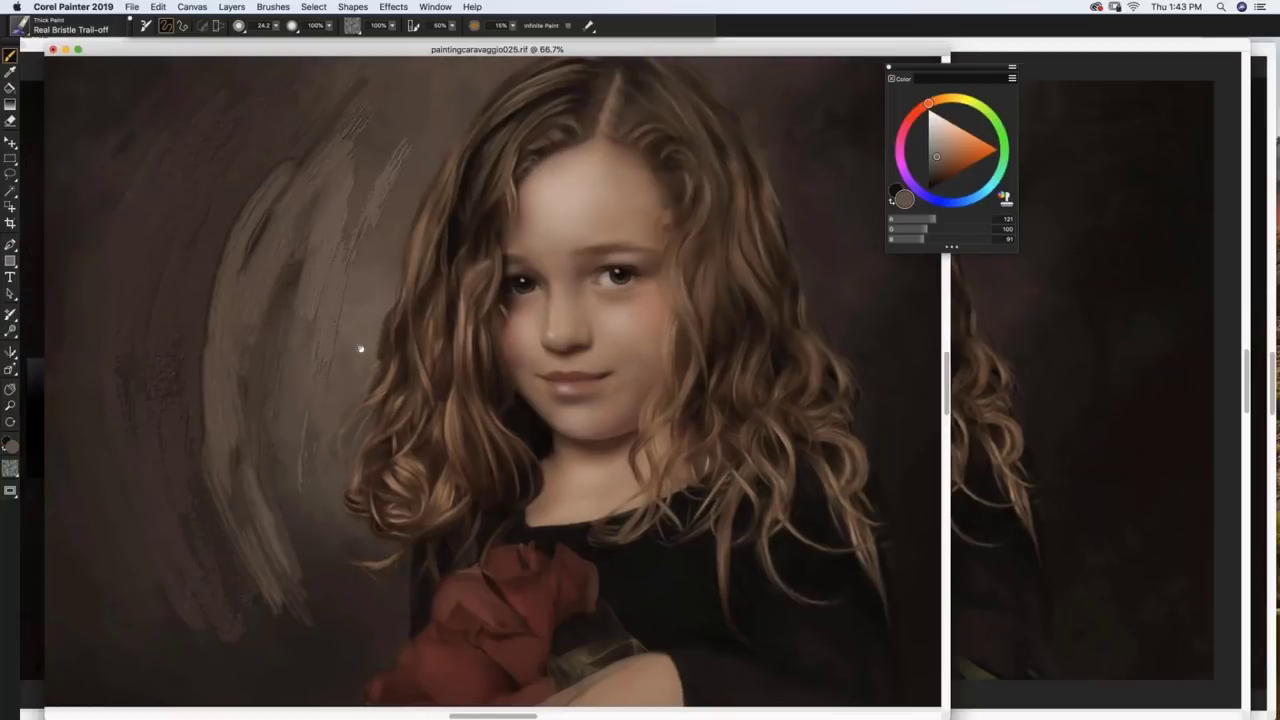
pyautogui.hscroll(-5, 361, 349)
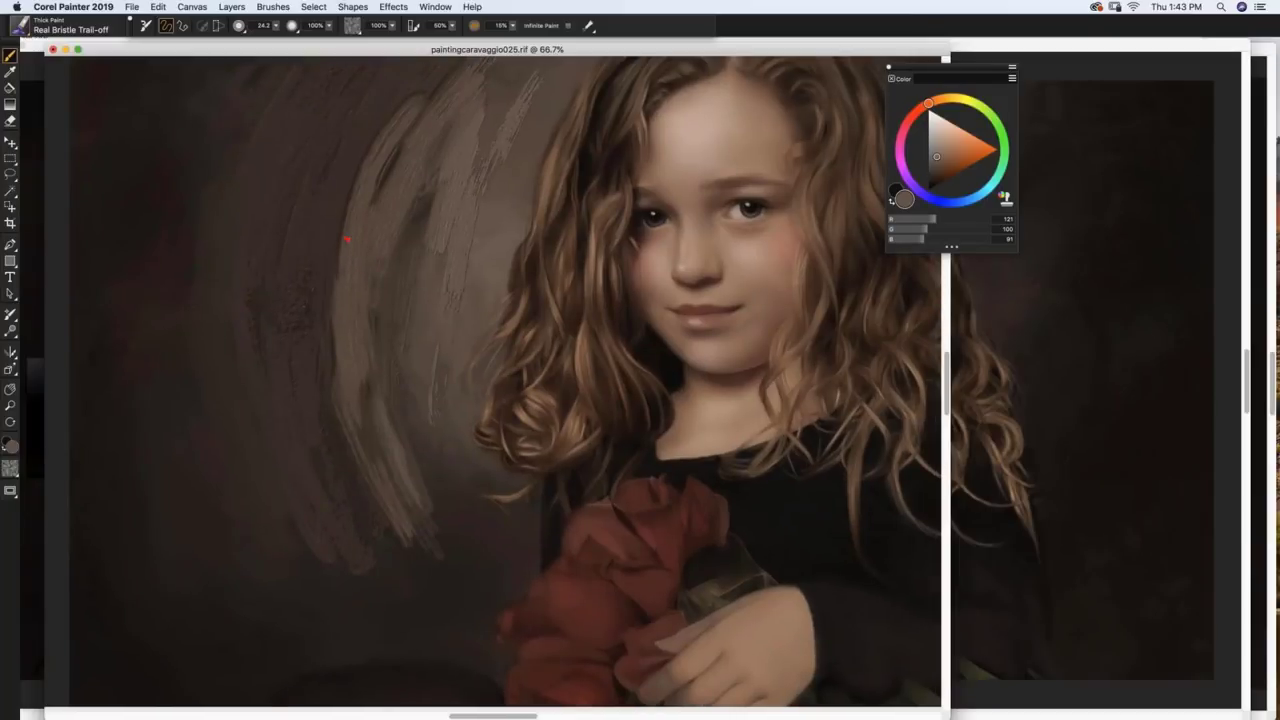
pyautogui.moveTo(322, 330)
pyautogui.mouseDown()
pyautogui.moveTo(343, 174)
pyautogui.moveTo(312, 290)
pyautogui.mouseUp()
pyautogui.moveTo(386, 177); pyautogui.dragTo(372, 200)
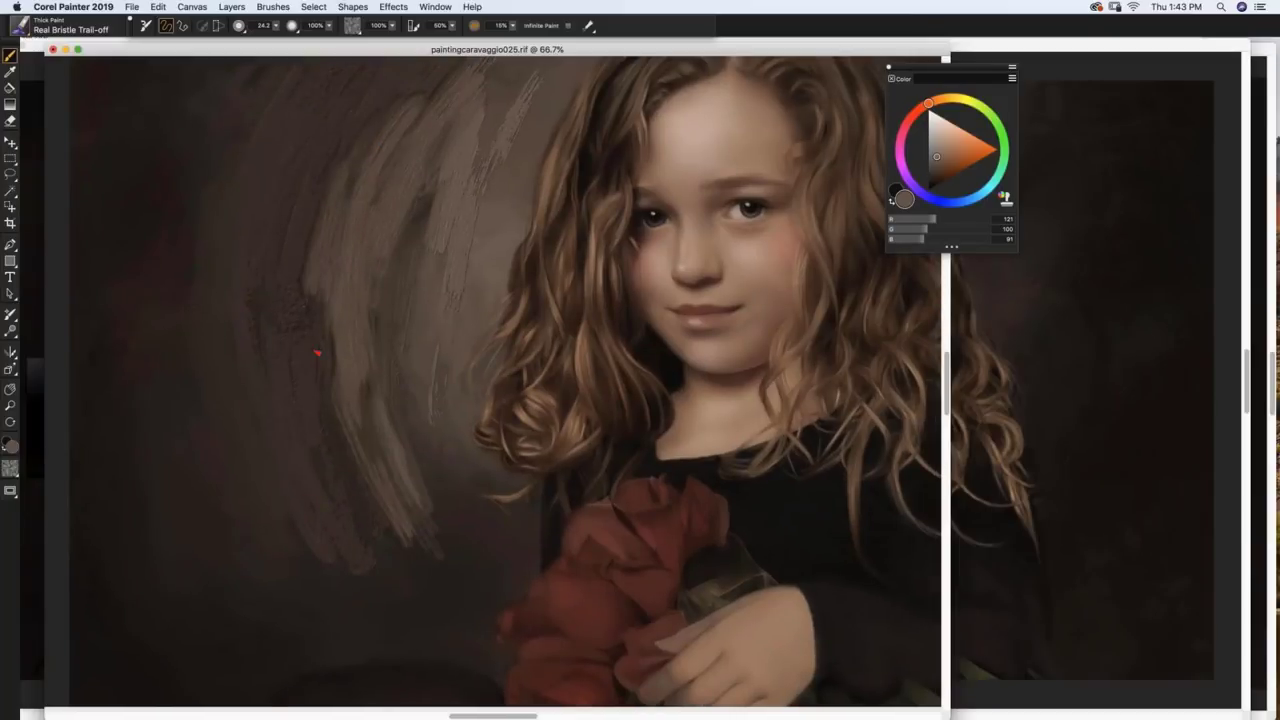
pyautogui.moveTo(299, 279)
pyautogui.mouseDown()
pyautogui.moveTo(323, 180)
pyautogui.moveTo(307, 240)
pyautogui.moveTo(277, 245)
pyautogui.moveTo(315, 137)
pyautogui.moveTo(276, 224)
pyautogui.mouseUp()
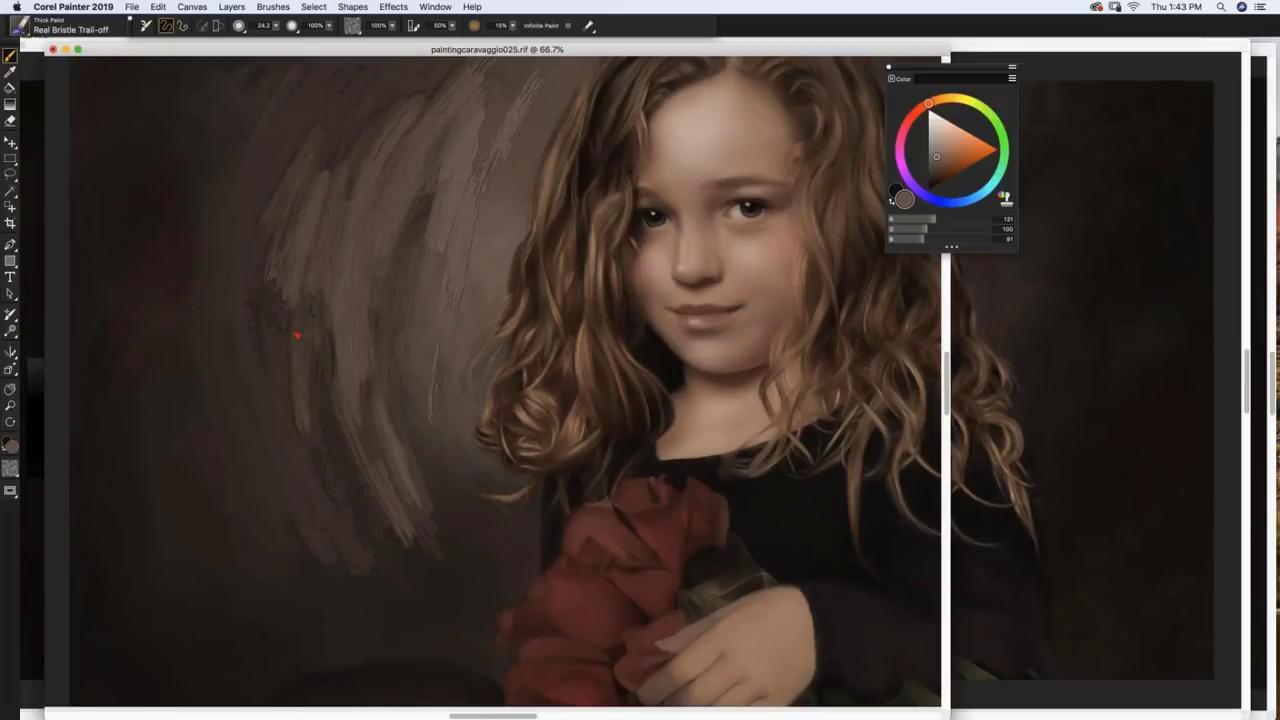
# Step: Sample a darker brown and paint it over the light strokes in the upper-left background
pyautogui.keyDown('alt'); pyautogui.click(346, 96); pyautogui.keyUp('alt')
pyautogui.moveTo(318, 176); pyautogui.dragTo(296, 280)
pyautogui.moveTo(352, 161); pyautogui.dragTo(338, 200)
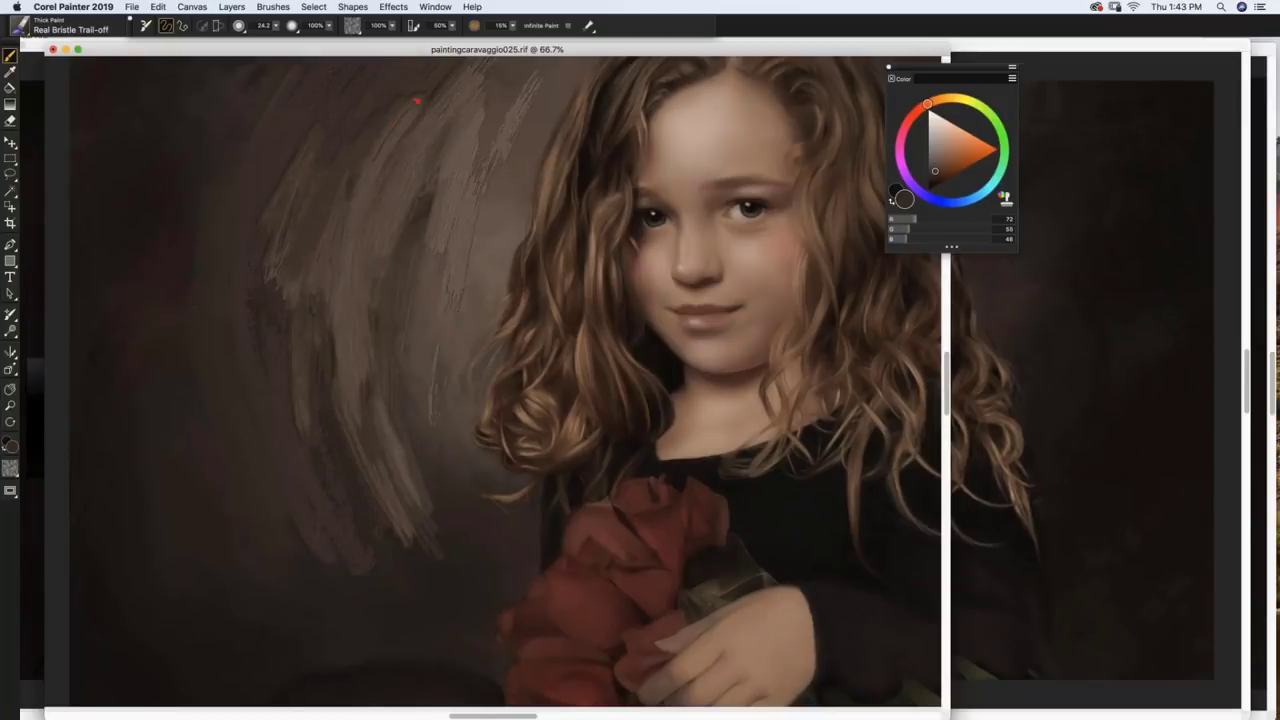
pyautogui.moveTo(420, 100); pyautogui.dragTo(372, 172)
pyautogui.moveTo(410, 132); pyautogui.dragTo(342, 264)
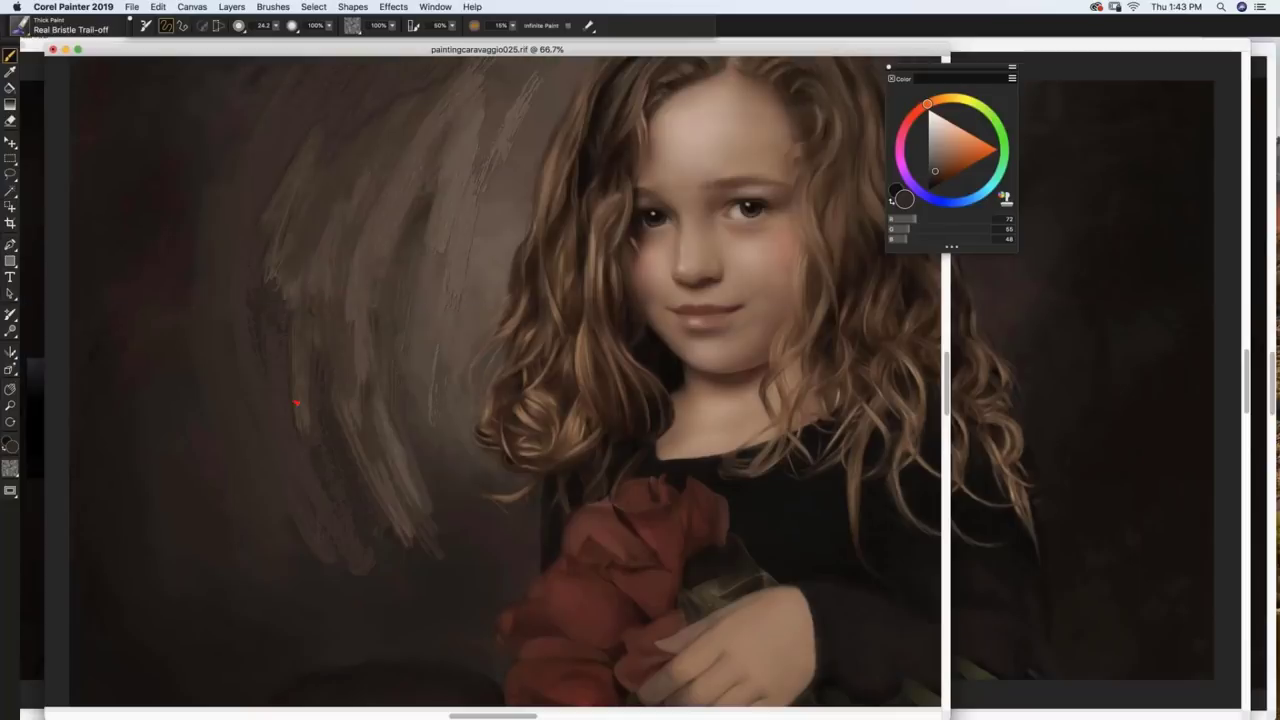
# Step: Paint near-black brown vertical strokes left of the hair, then sample a mid-brown
pyautogui.click(933, 176)
pyautogui.click(933, 184)
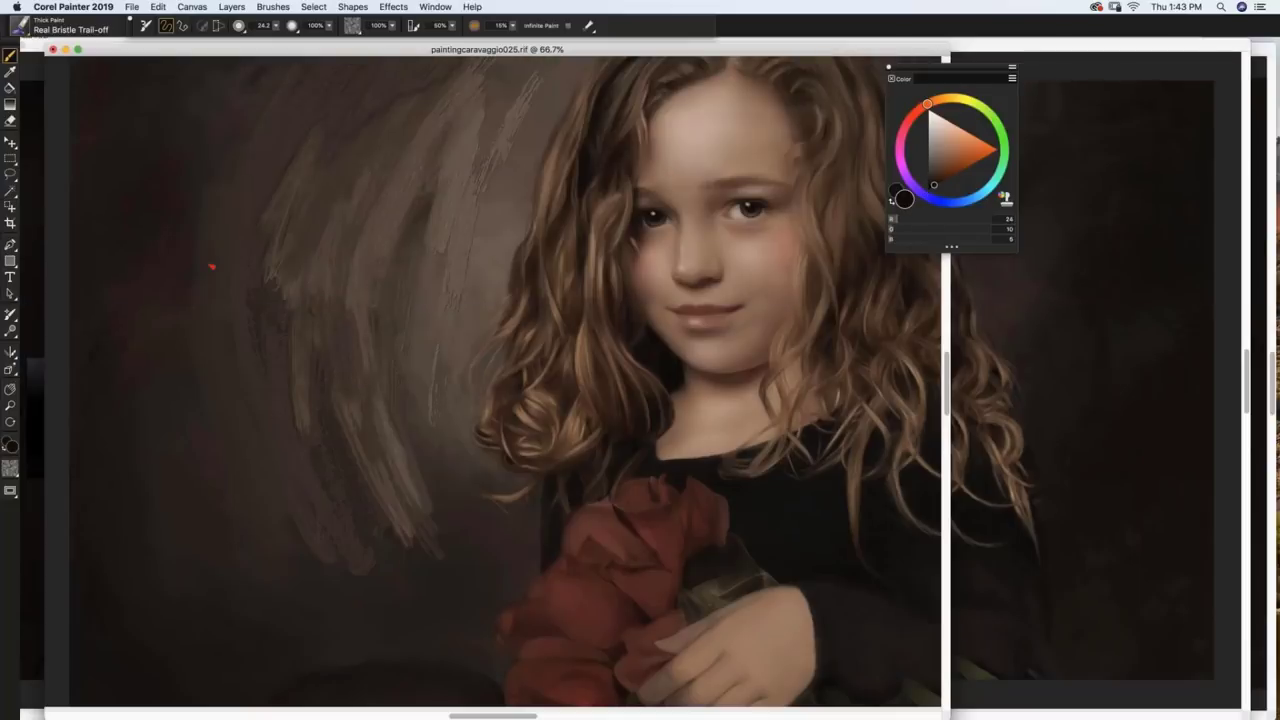
pyautogui.moveTo(185, 170)
pyautogui.mouseDown()
pyautogui.moveTo(160, 300)
pyautogui.moveTo(205, 230)
pyautogui.moveTo(205, 255)
pyautogui.mouseUp()
pyautogui.moveTo(240, 145)
pyautogui.mouseDown()
pyautogui.moveTo(235, 198)
pyautogui.moveTo(268, 176)
pyautogui.moveTo(230, 250)
pyautogui.moveTo(245, 260)
pyautogui.mouseUp()
pyautogui.moveTo(275, 180); pyautogui.dragTo(260, 255)
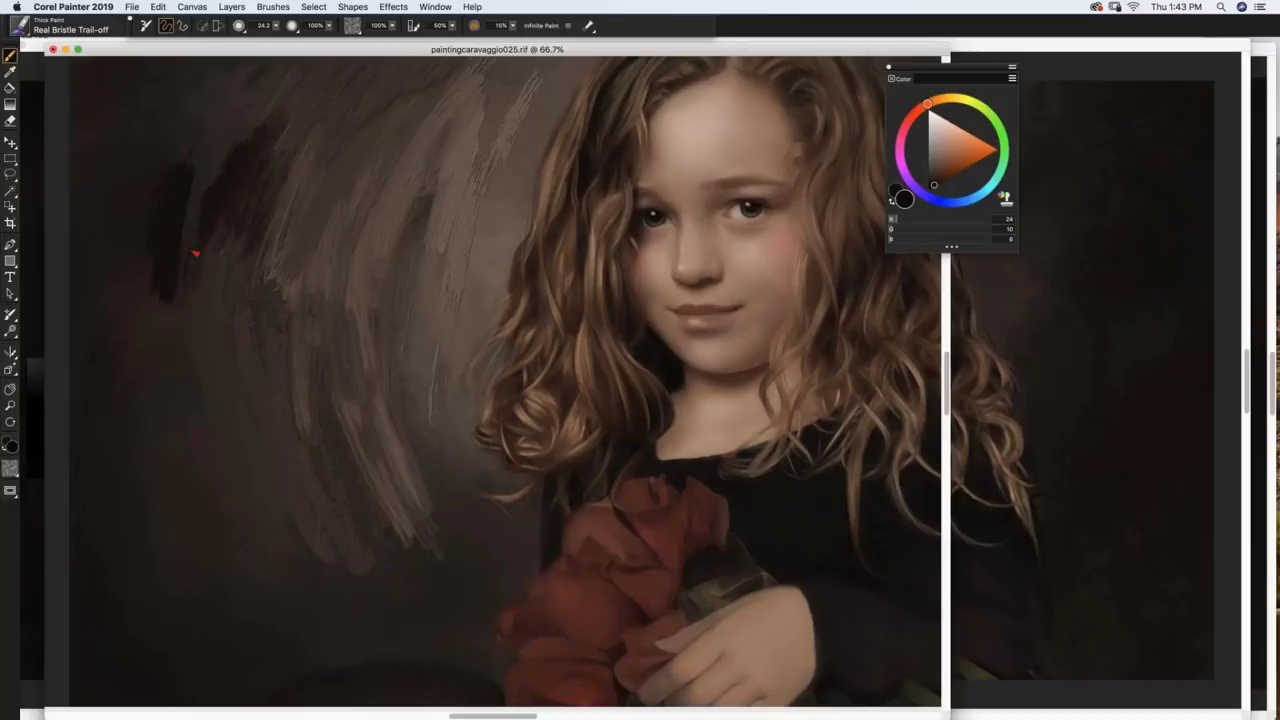
pyautogui.moveTo(165, 292); pyautogui.dragTo(156, 334)
pyautogui.moveTo(186, 250); pyautogui.dragTo(180, 350)
pyautogui.moveTo(200, 236)
pyautogui.mouseDown()
pyautogui.moveTo(196, 328)
pyautogui.moveTo(224, 405)
pyautogui.mouseUp()
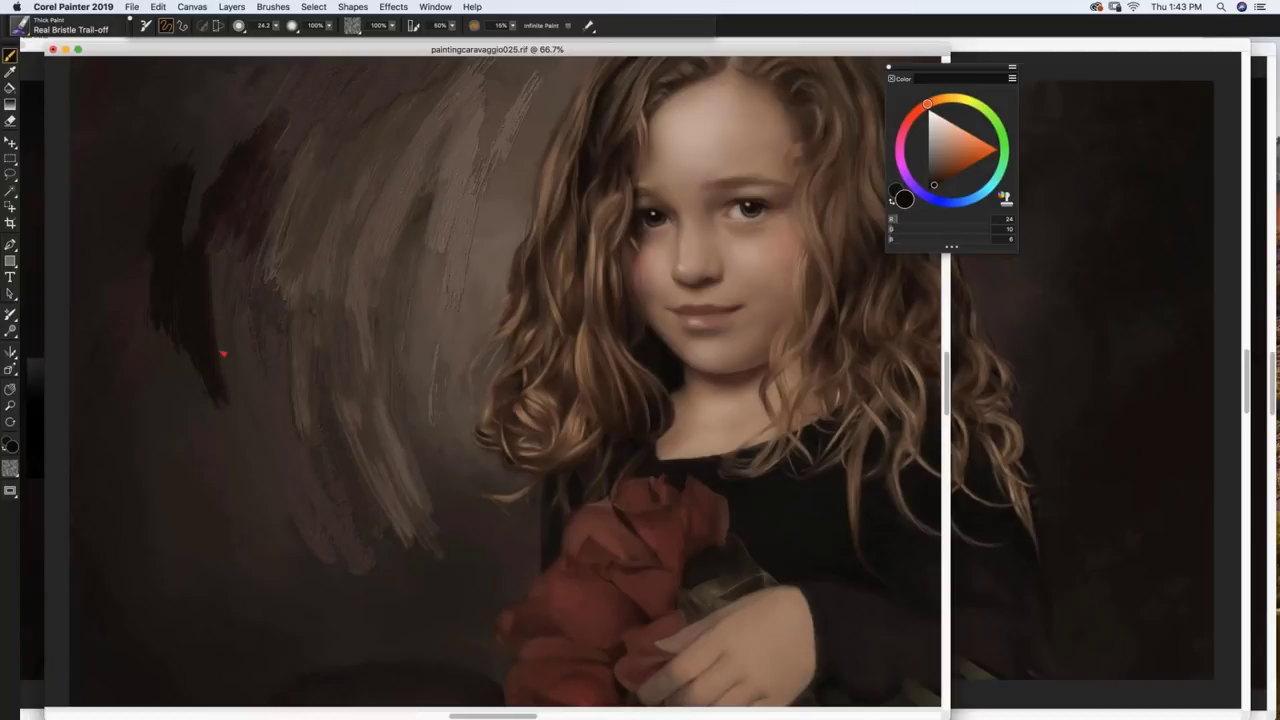
pyautogui.moveTo(226, 265)
pyautogui.mouseDown()
pyautogui.moveTo(235, 398)
pyautogui.moveTo(212, 330)
pyautogui.mouseUp()
pyautogui.moveTo(205, 395)
pyautogui.mouseDown()
pyautogui.moveTo(224, 428)
pyautogui.moveTo(242, 277)
pyautogui.mouseUp()
pyautogui.keyDown('alt'); pyautogui.click(268, 413); pyautogui.keyUp('alt')
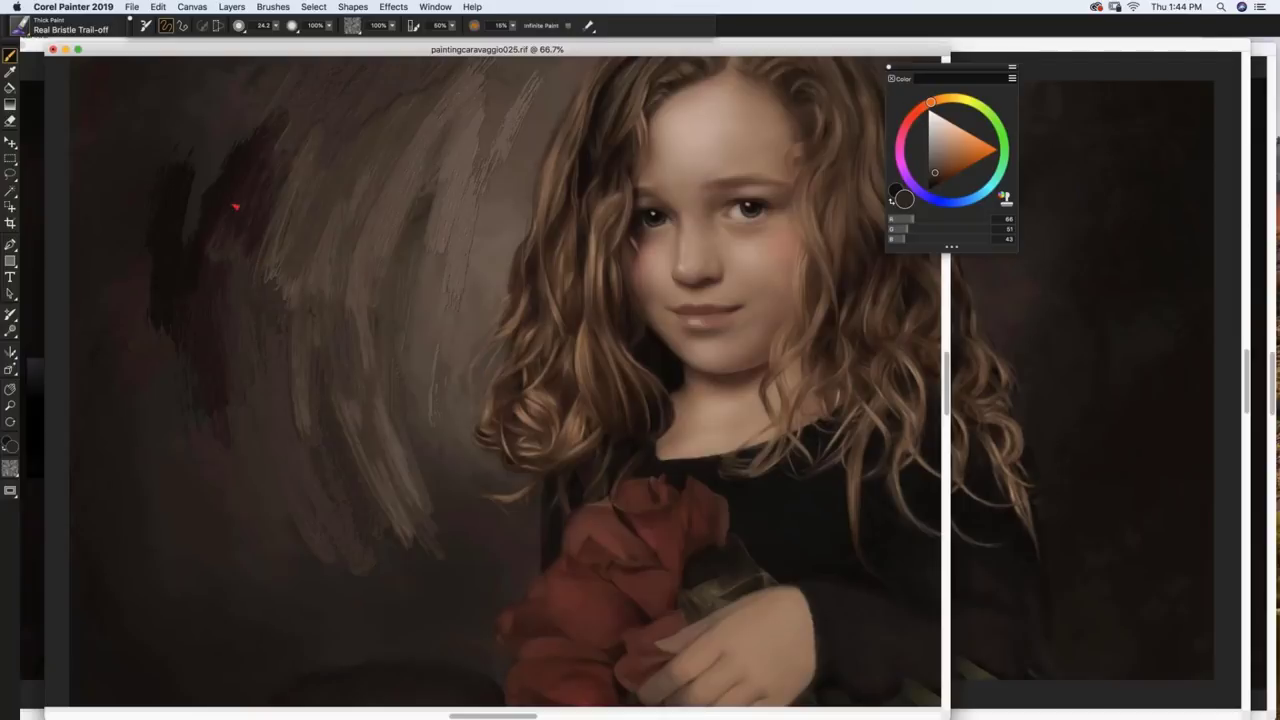
# Step: Load the Dynamic Speckle brush from the Glazing category
pyautogui.click(20, 27)
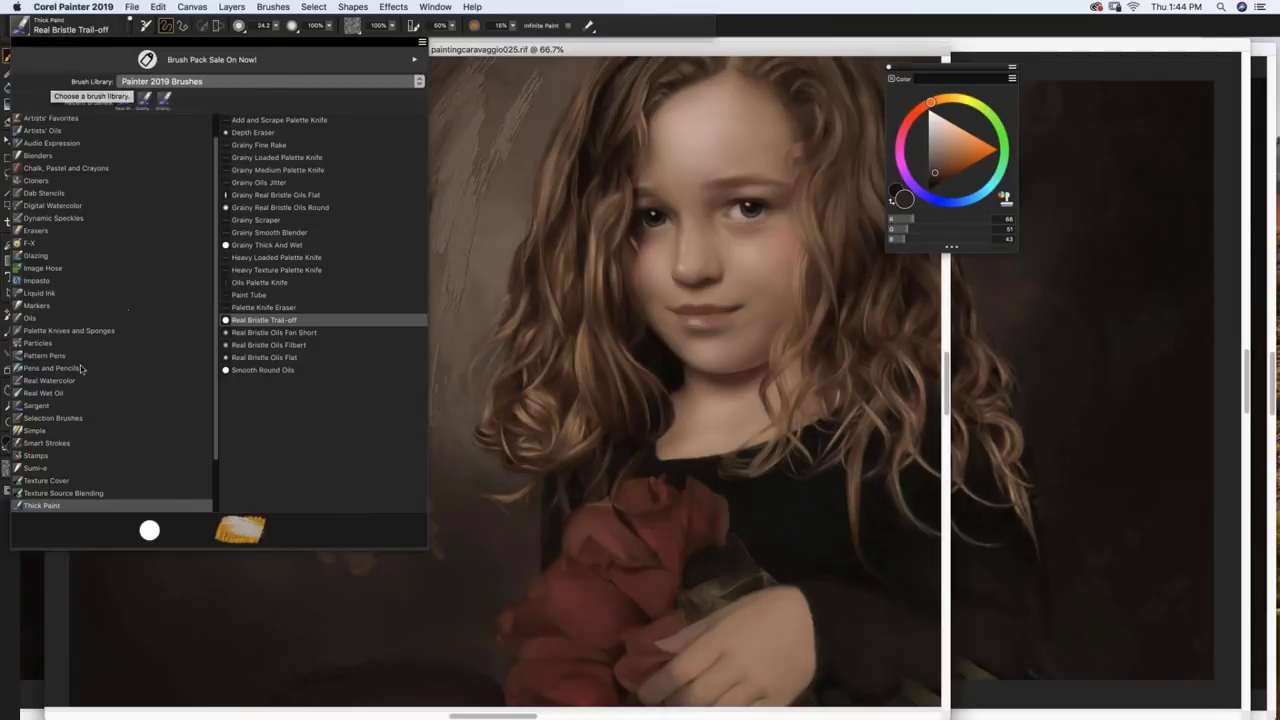
pyautogui.moveTo(216, 314); pyautogui.dragTo(212, 277)
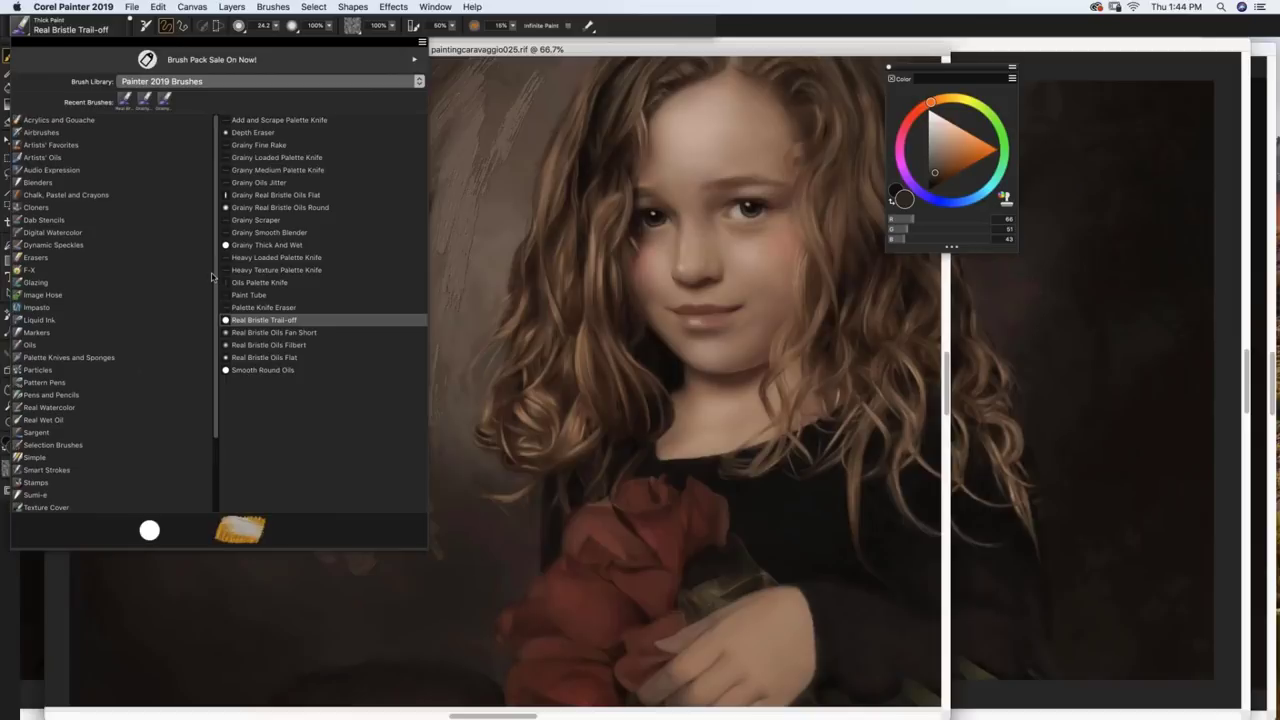
pyautogui.click(48, 284)
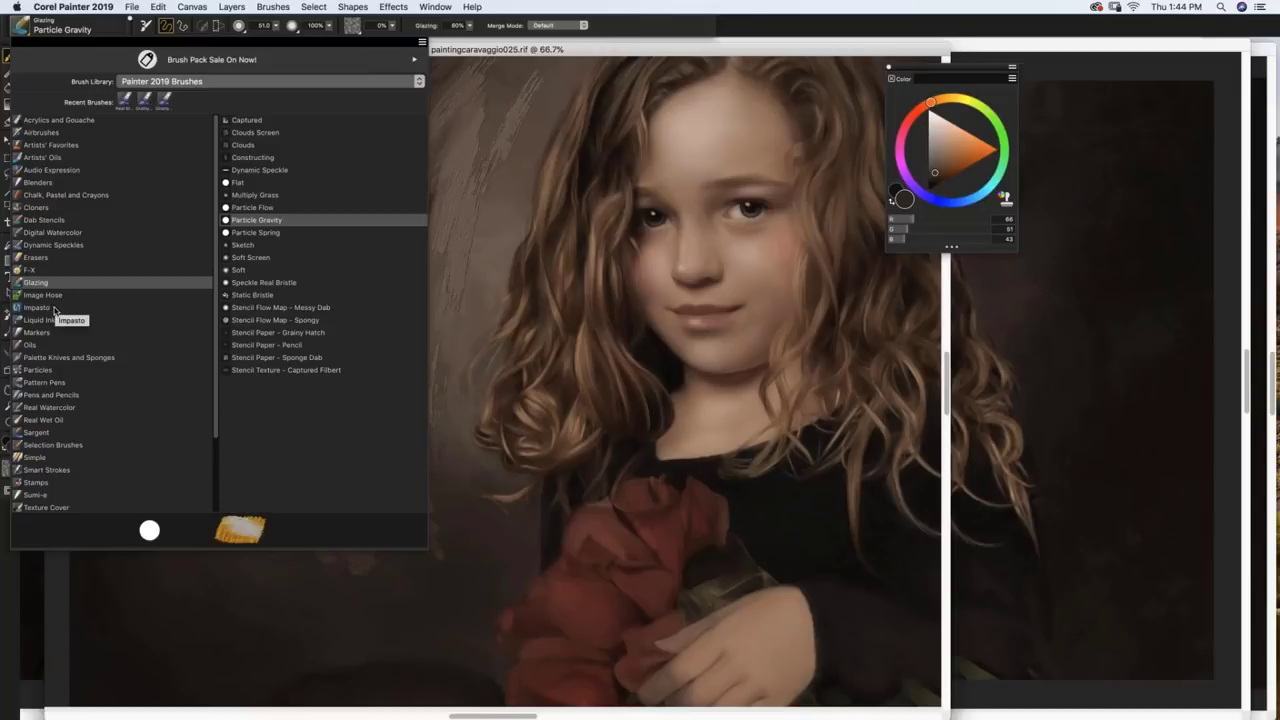
pyautogui.click(277, 172)
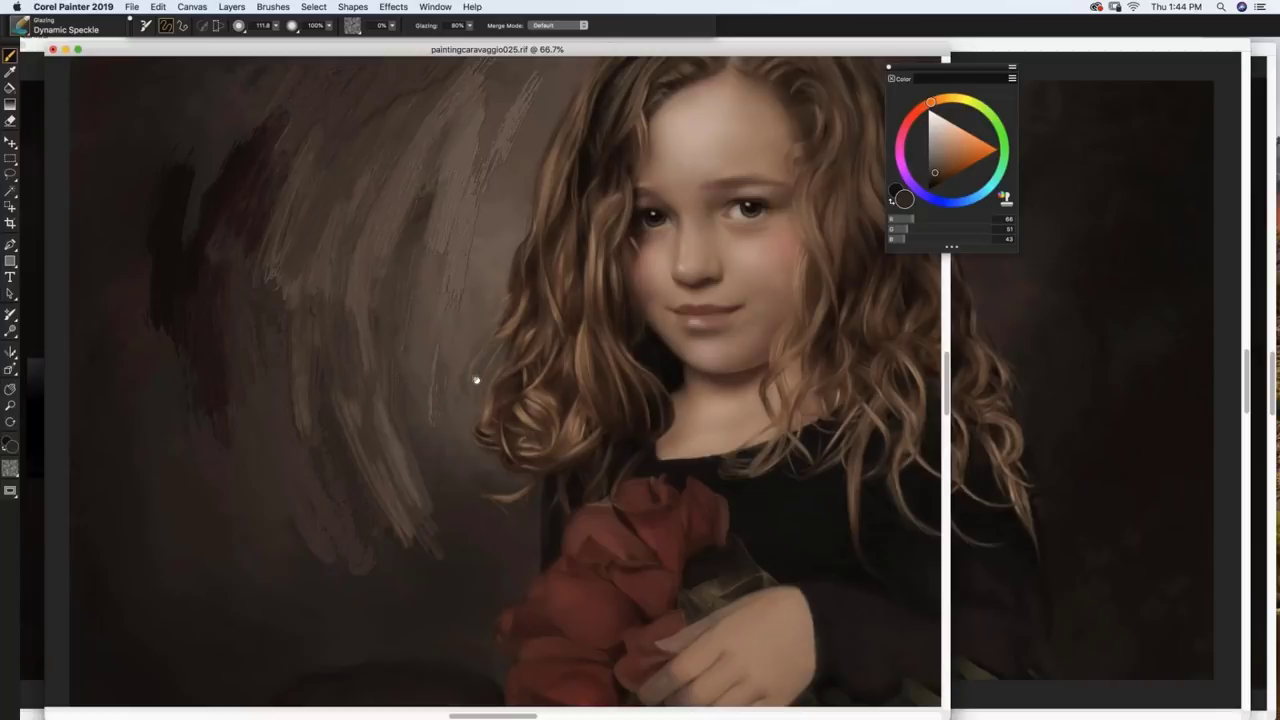
pyautogui.scroll(-3, 437, 334)
pyautogui.scroll(-2, 402, 296)
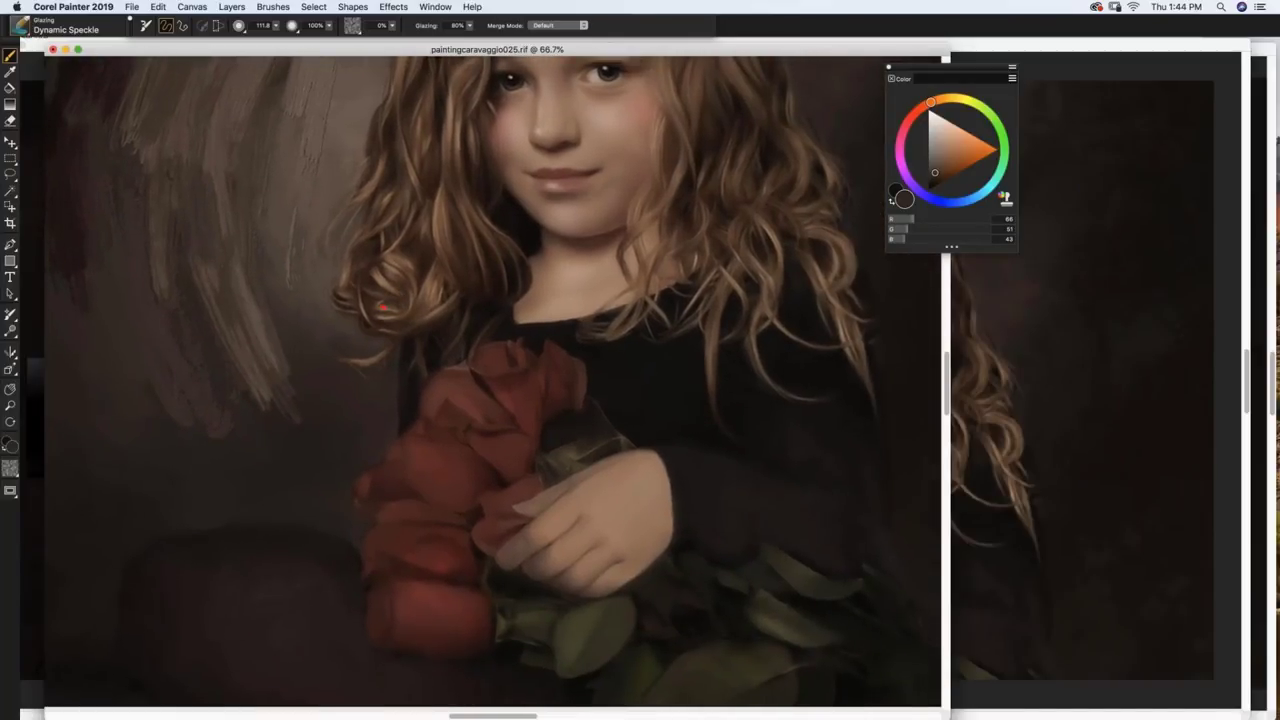
pyautogui.scroll(6, 383, 308)
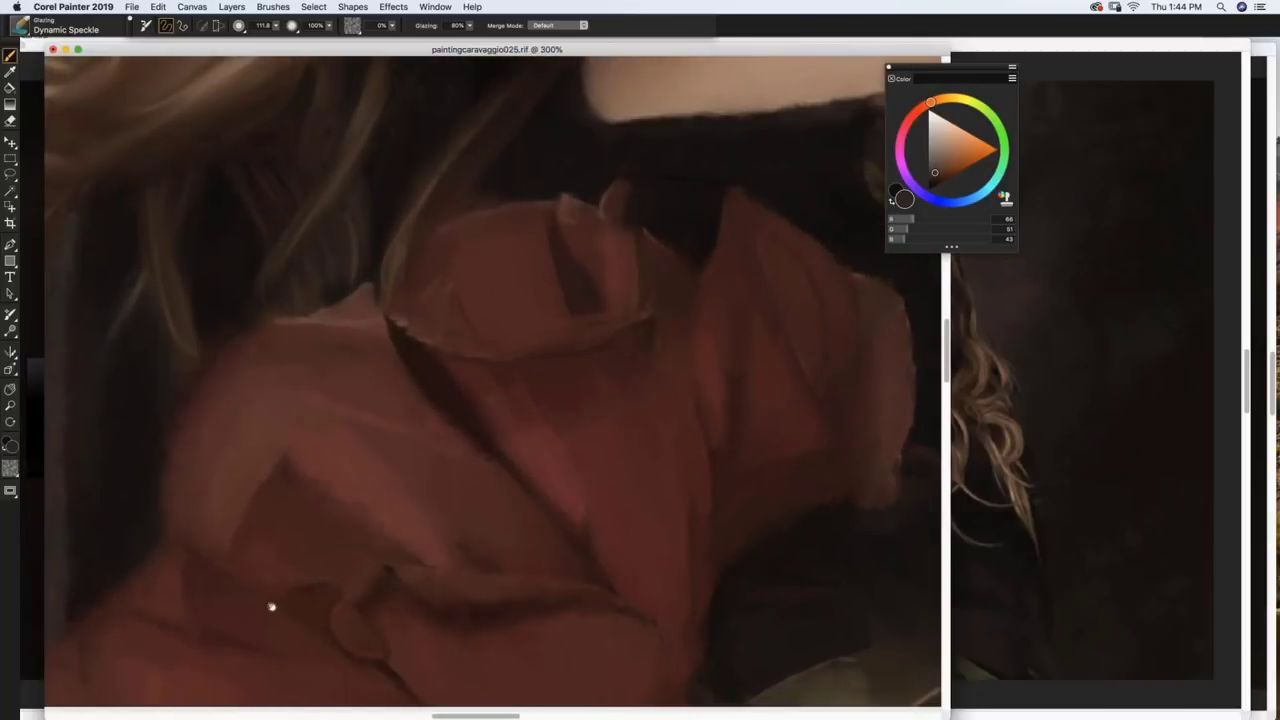
# Step: Mix a deep dark red from a warm brown in the Color panel, then toggle Tracing Paper to compare
pyautogui.scroll(-3, 369, 480)
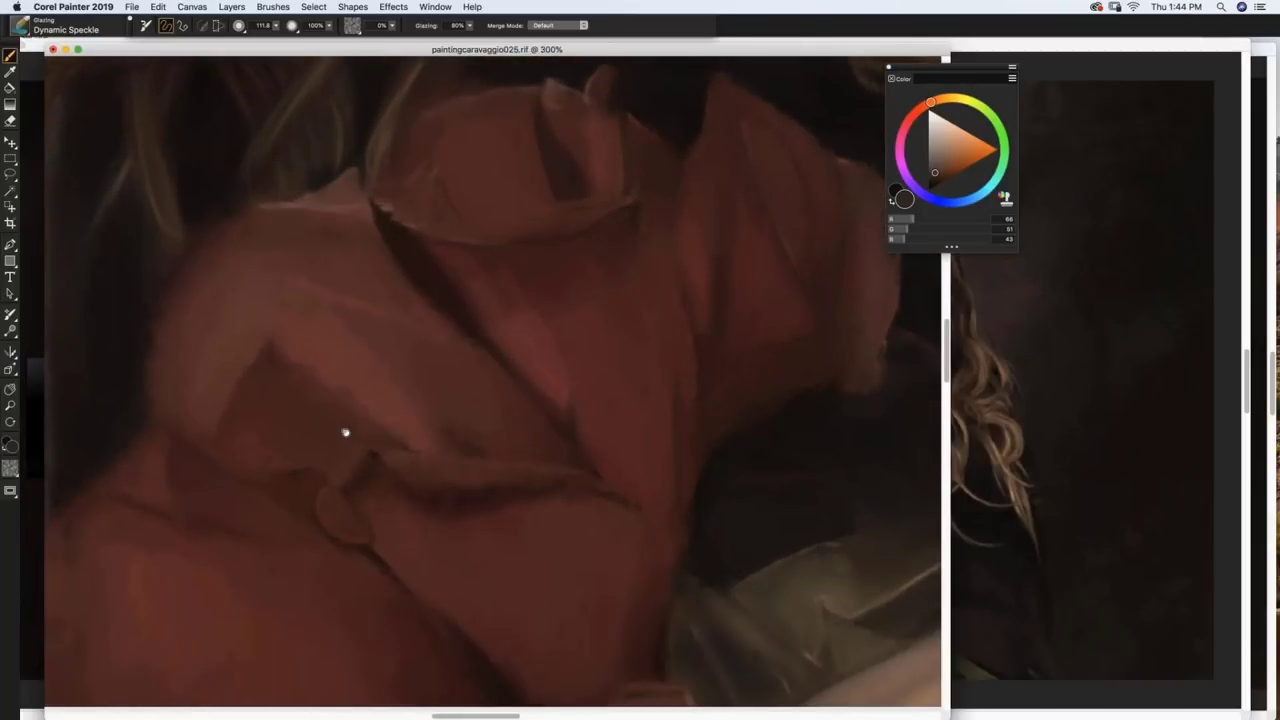
pyautogui.scroll(-3, 345, 432)
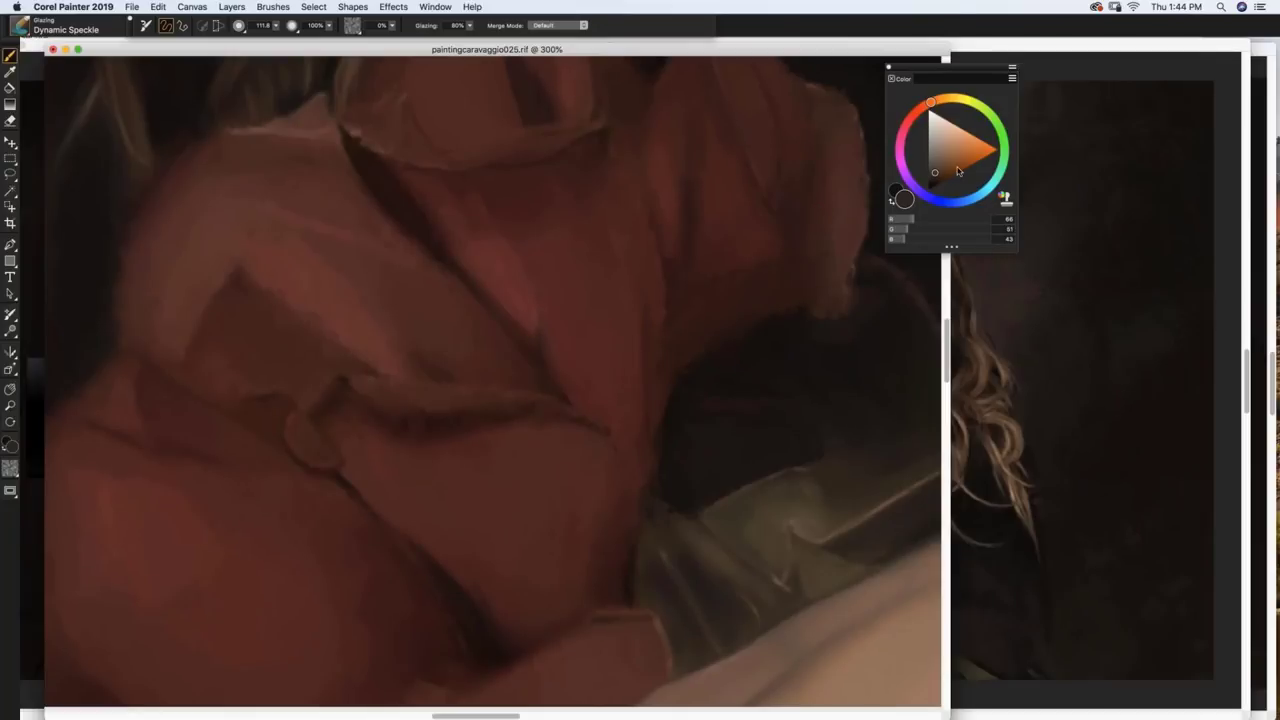
pyautogui.moveTo(956, 168)
pyautogui.mouseDown()
pyautogui.moveTo(948, 158)
pyautogui.moveTo(945, 179)
pyautogui.mouseUp()
pyautogui.moveTo(928, 112); pyautogui.dragTo(916, 111)
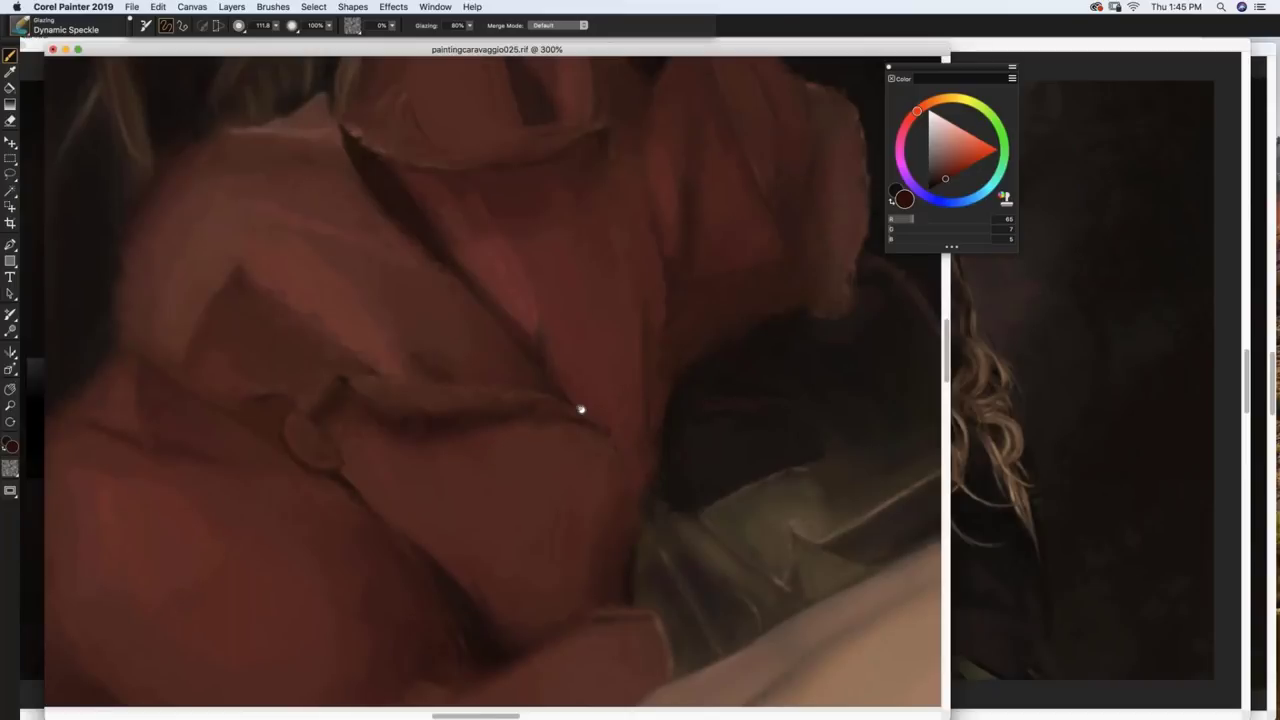
pyautogui.scroll(-5, 583, 409)
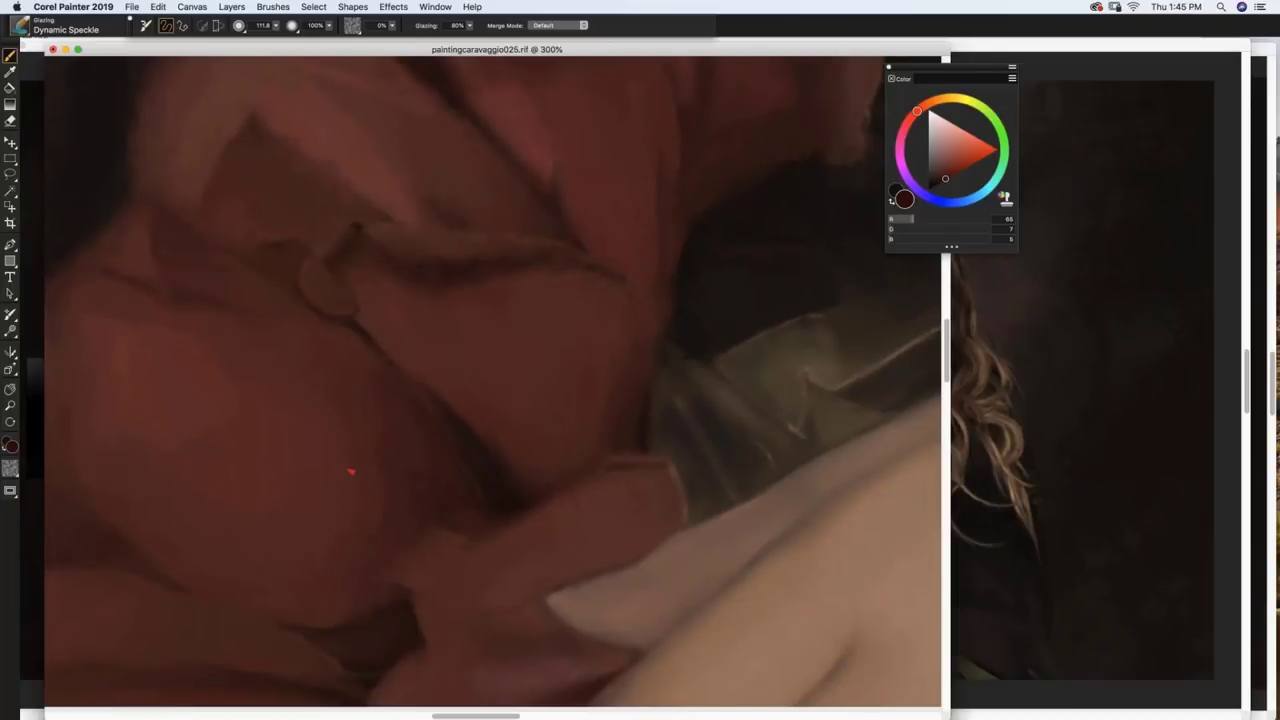
pyautogui.press('super+t')
# Step: Lighten the dark red slightly, shrink the brush, and load the Glazing Particle Gravity brush
pyautogui.click(940, 176)
pyautogui.moveTo(389, 437); pyautogui.dragTo(420, 451)
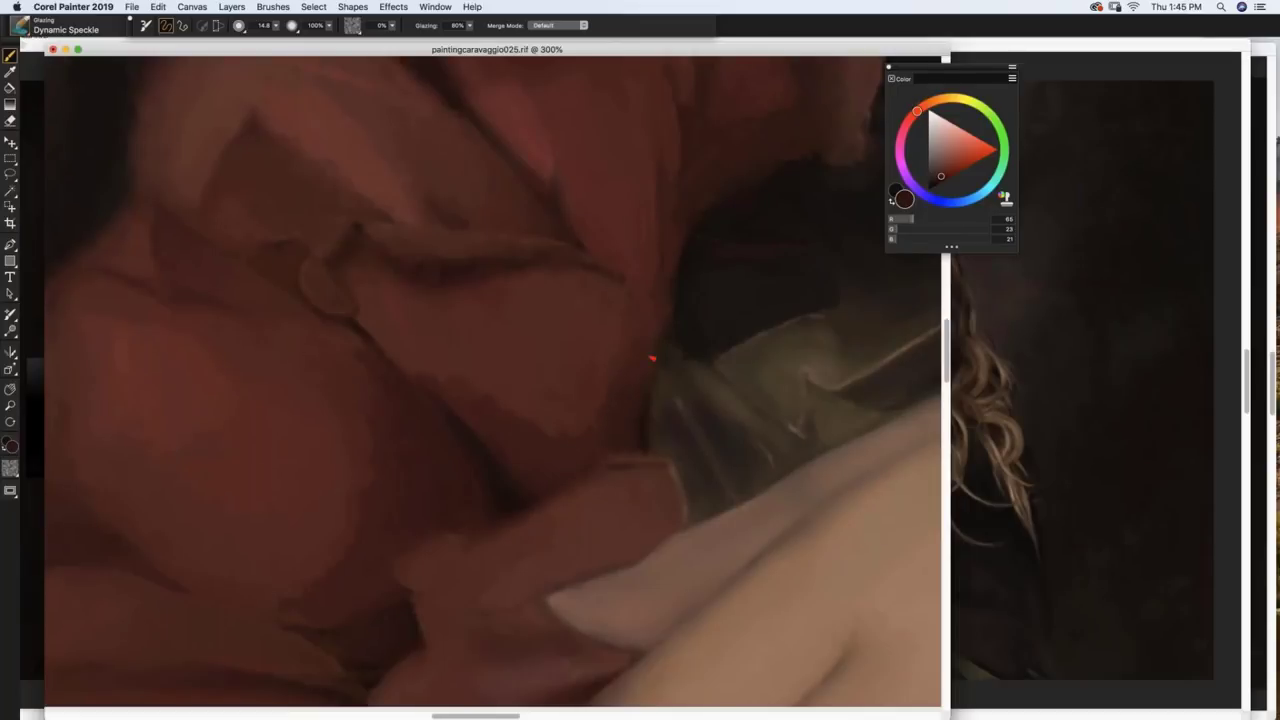
pyautogui.moveTo(427, 628); pyautogui.dragTo(512, 488)
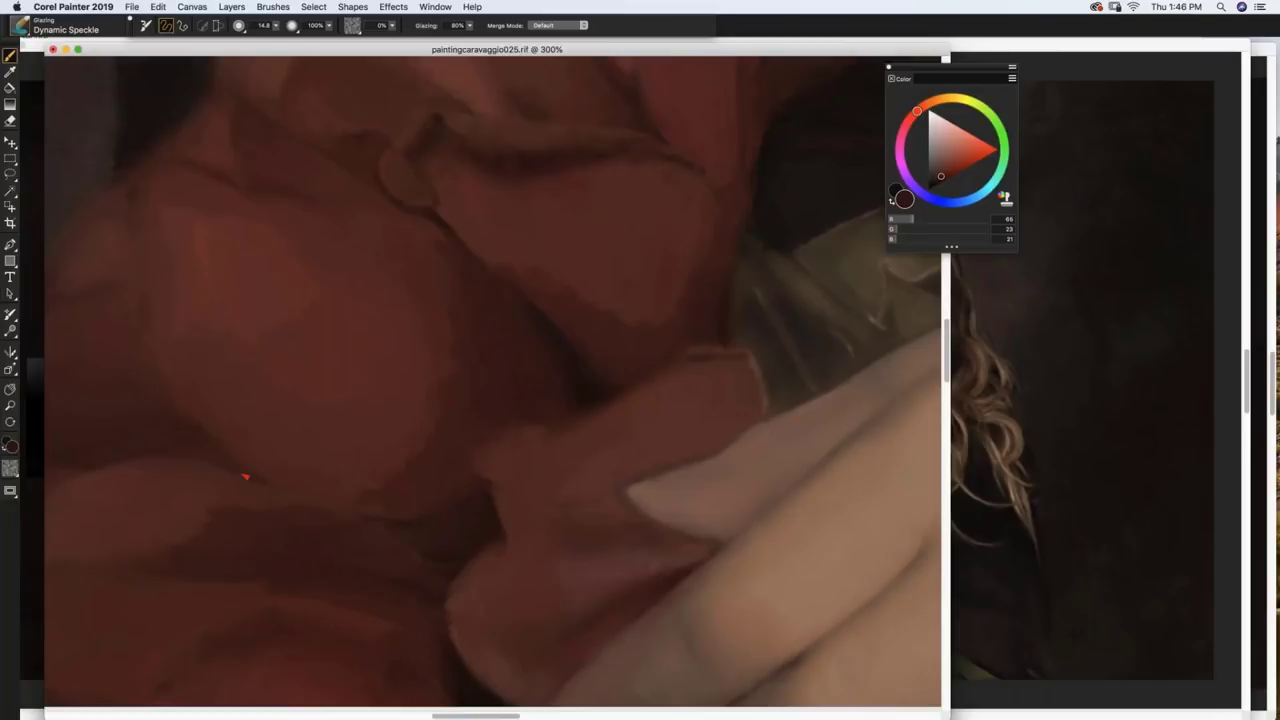
pyautogui.click(20, 29)
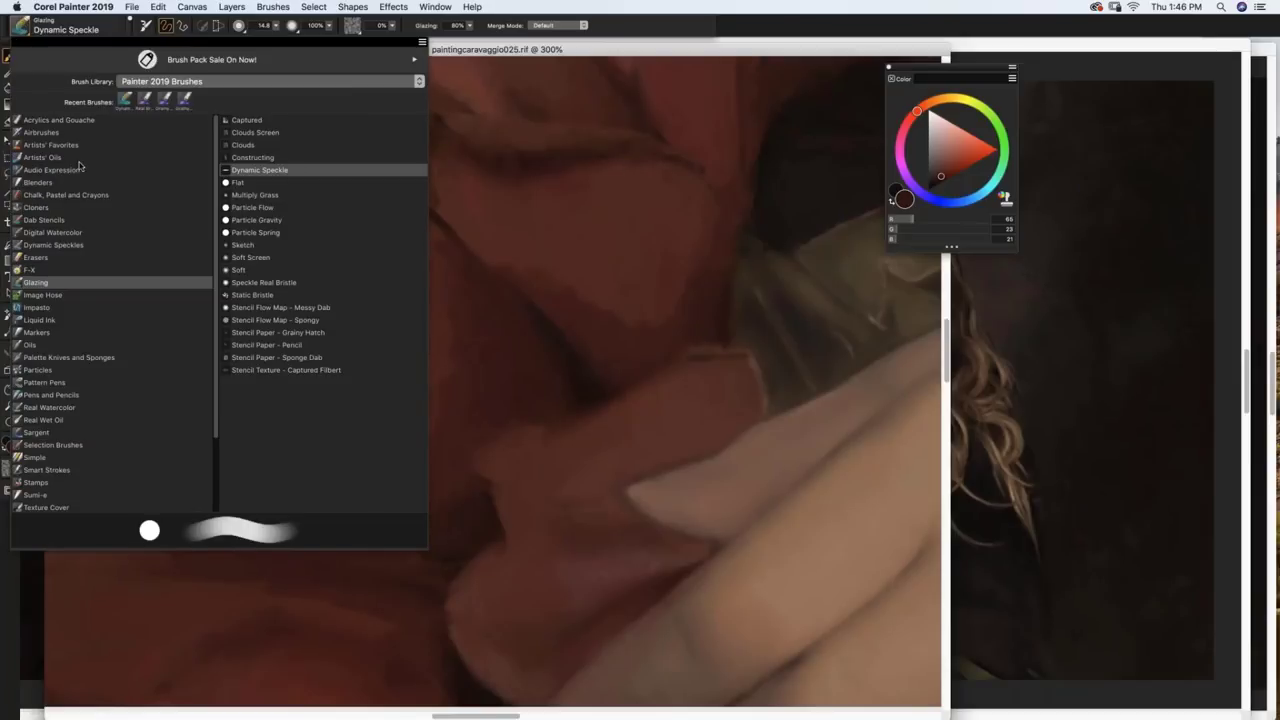
pyautogui.click(274, 221)
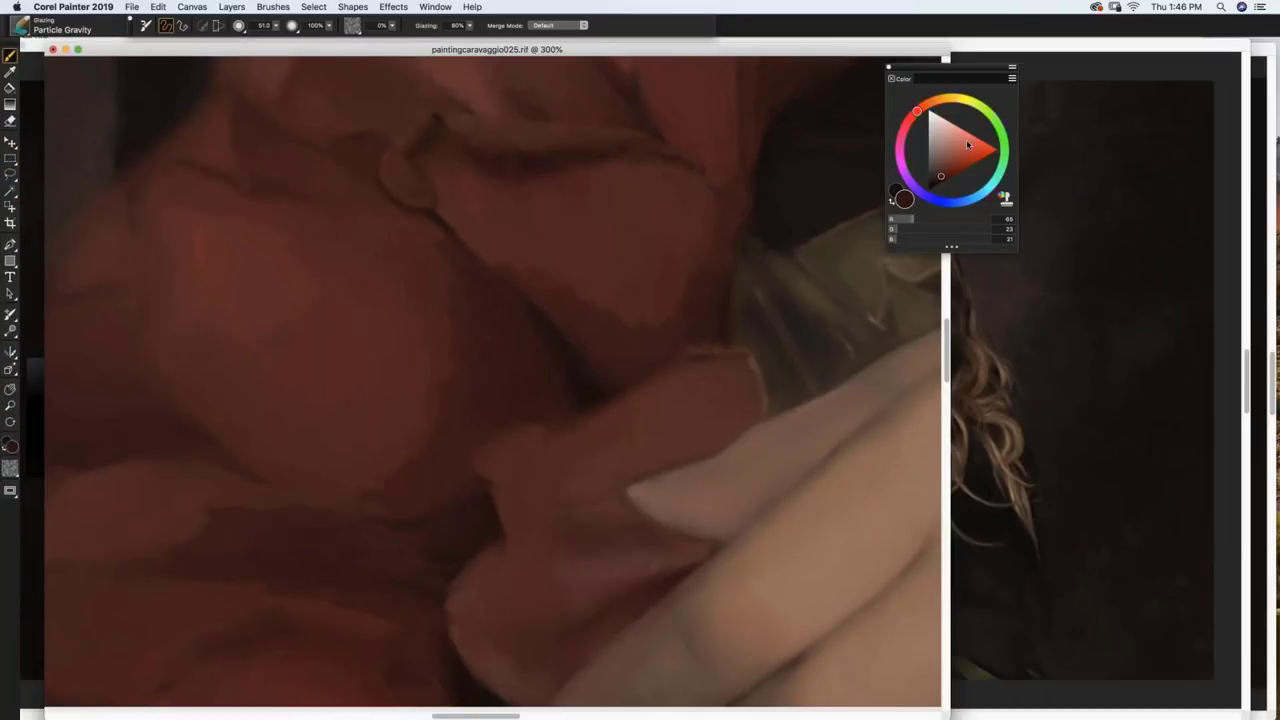
# Step: Try light pink and muted pink test strokes on the rose petals
pyautogui.moveTo(949, 138); pyautogui.dragTo(950, 123)
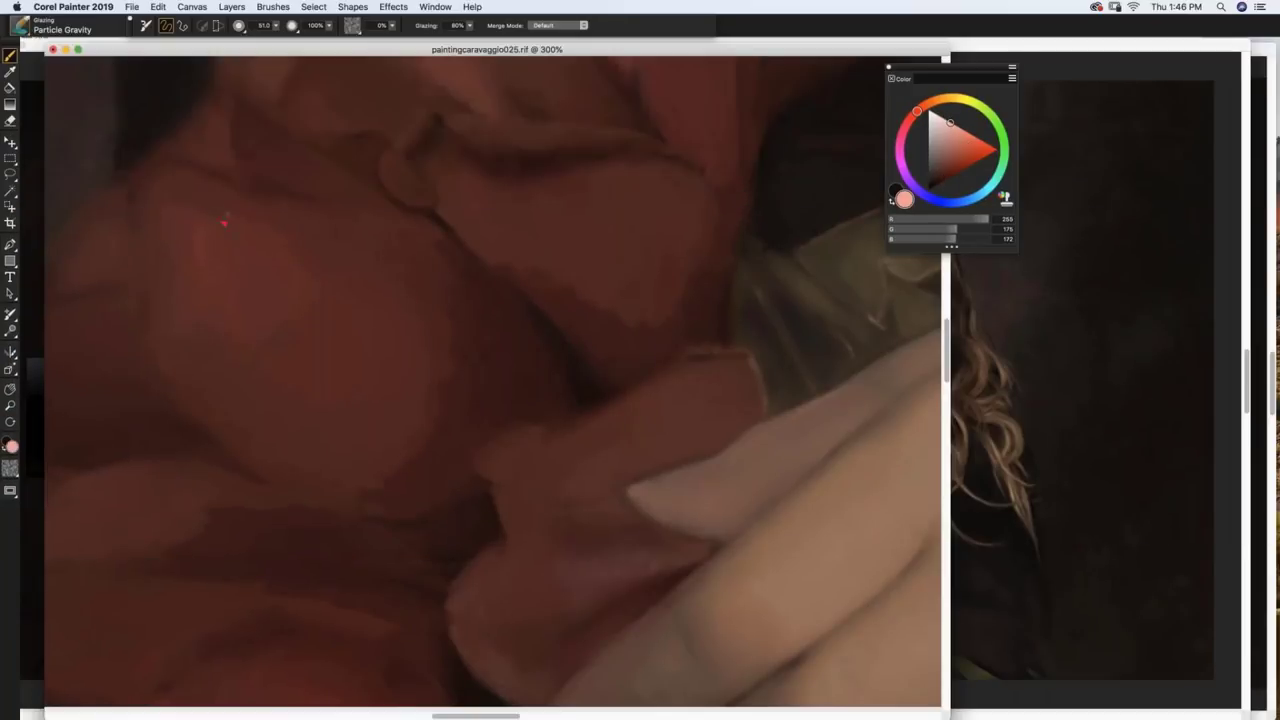
pyautogui.moveTo(224, 222)
pyautogui.mouseDown()
pyautogui.moveTo(233, 261)
pyautogui.moveTo(208, 263)
pyautogui.moveTo(201, 291)
pyautogui.moveTo(172, 265)
pyautogui.moveTo(169, 283)
pyautogui.moveTo(156, 243)
pyautogui.moveTo(206, 353)
pyautogui.moveTo(210, 300)
pyautogui.mouseUp()
pyautogui.click(944, 149)
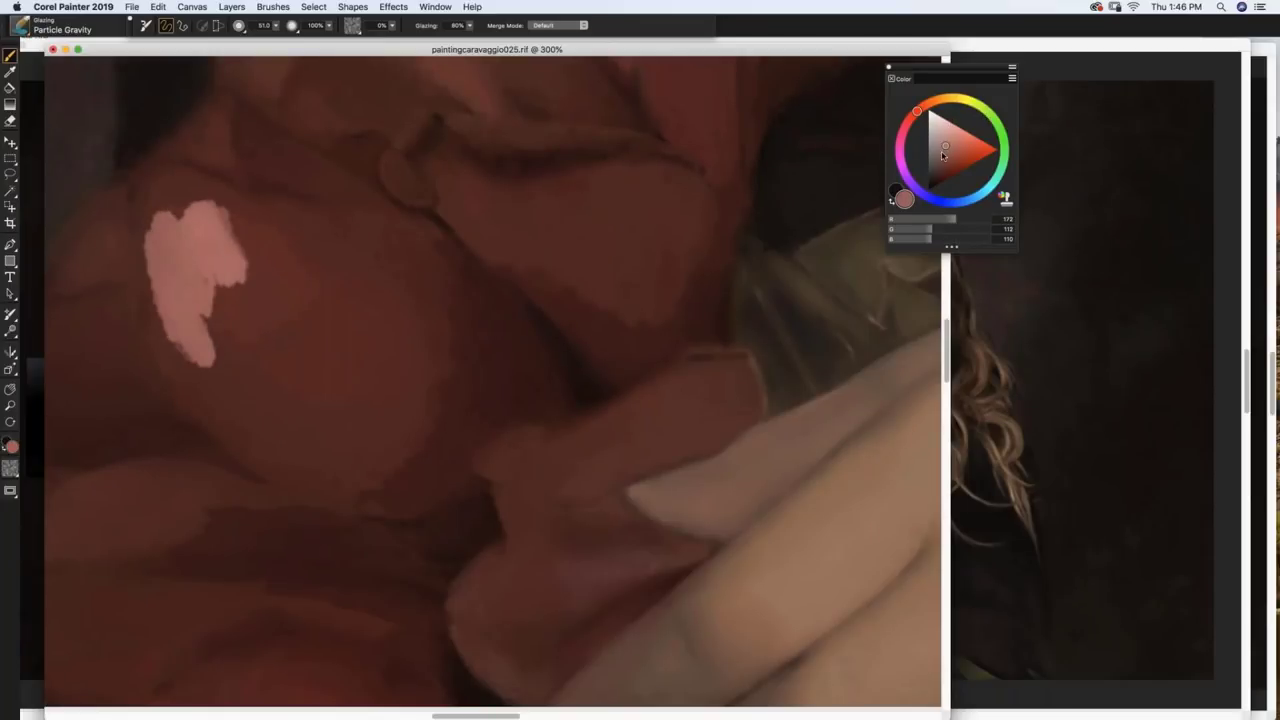
pyautogui.click(942, 153)
pyautogui.moveTo(257, 163)
pyautogui.mouseDown()
pyautogui.moveTo(314, 193)
pyautogui.moveTo(279, 192)
pyautogui.moveTo(267, 200)
pyautogui.moveTo(277, 213)
pyautogui.moveTo(365, 218)
pyautogui.mouseUp()
# Step: Undo both pink strokes and sample a deep dark red (109, 48, 41) from the rose
pyautogui.press('super+z')
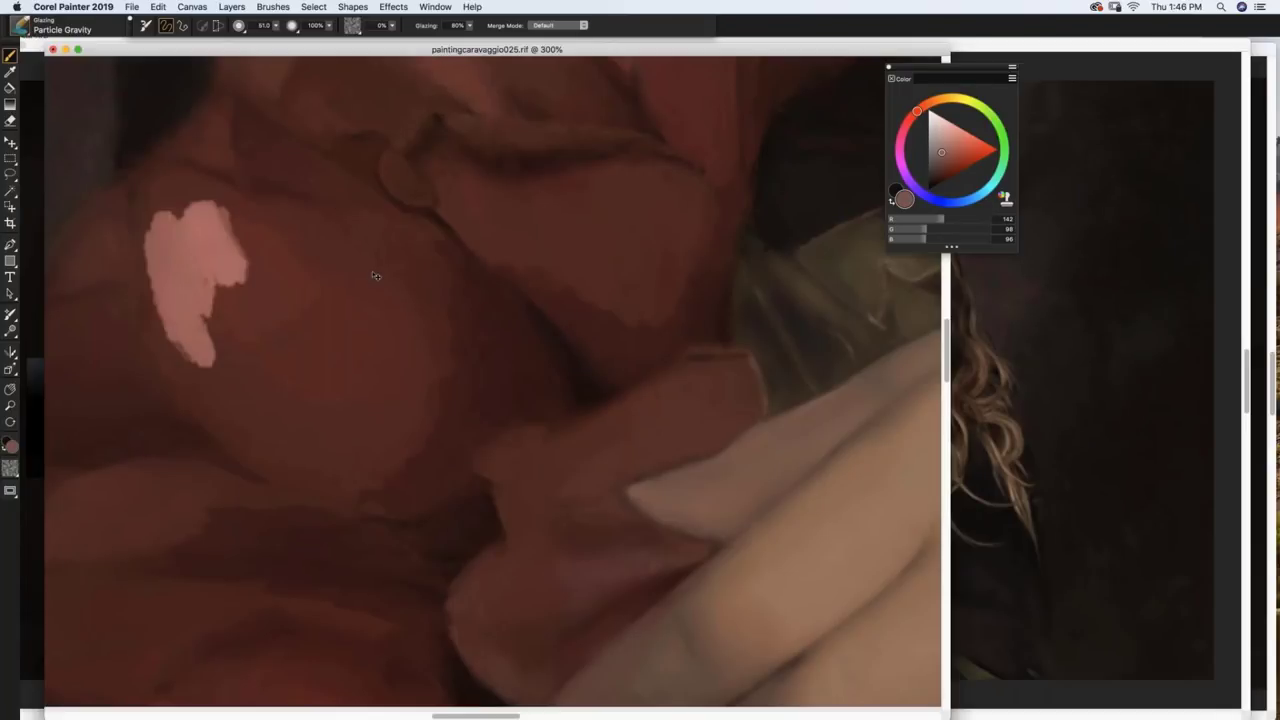
pyautogui.press('super+z')
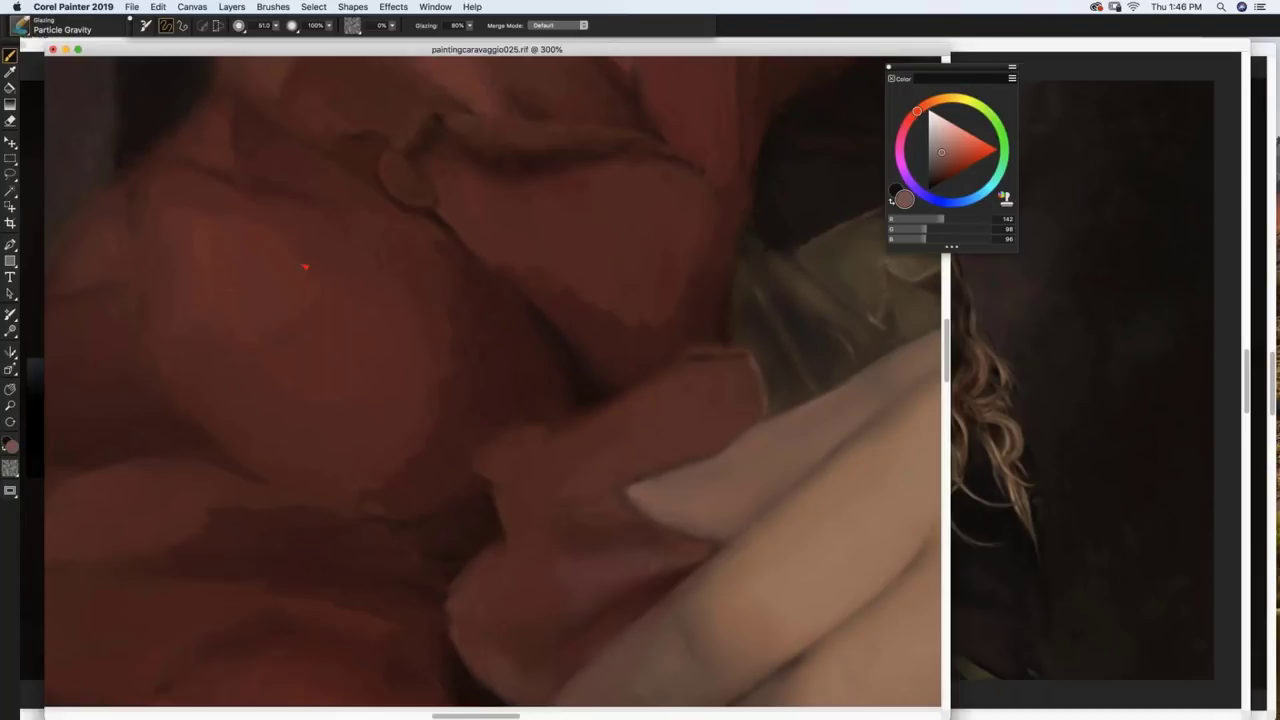
pyautogui.keyDown('alt'); pyautogui.click(218, 150); pyautogui.keyUp('alt')
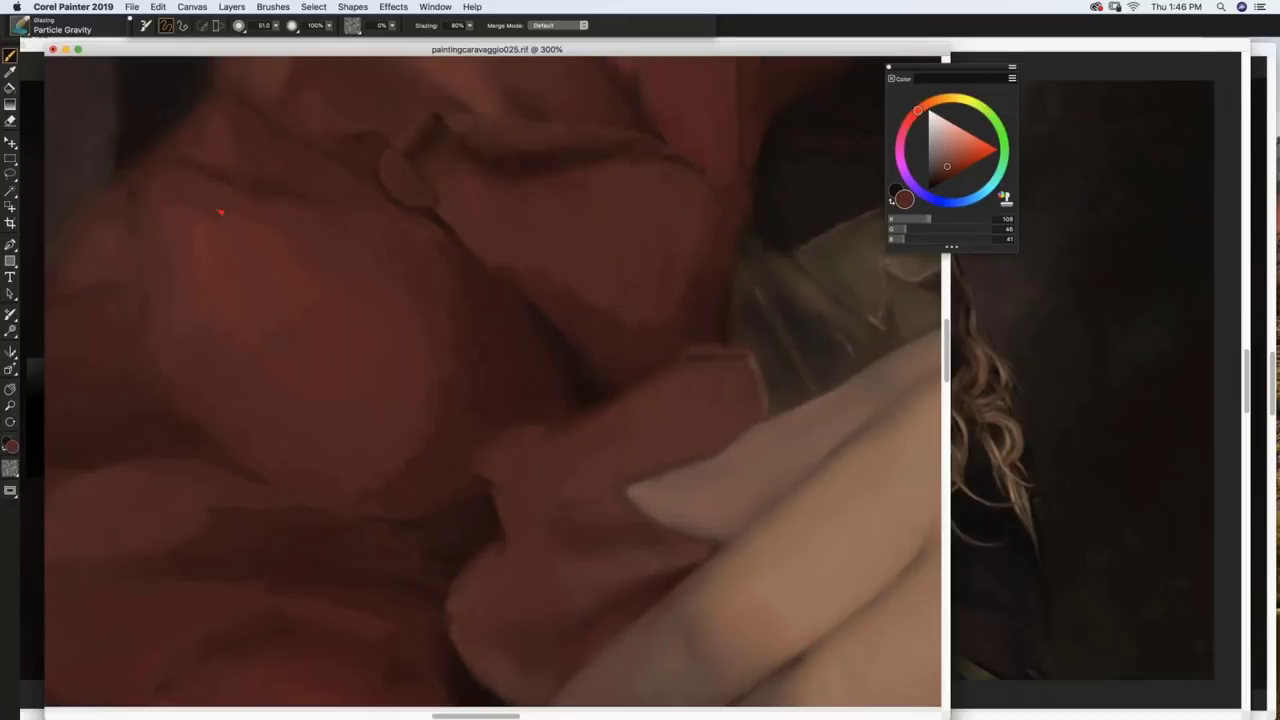
pyautogui.press('super+equal')
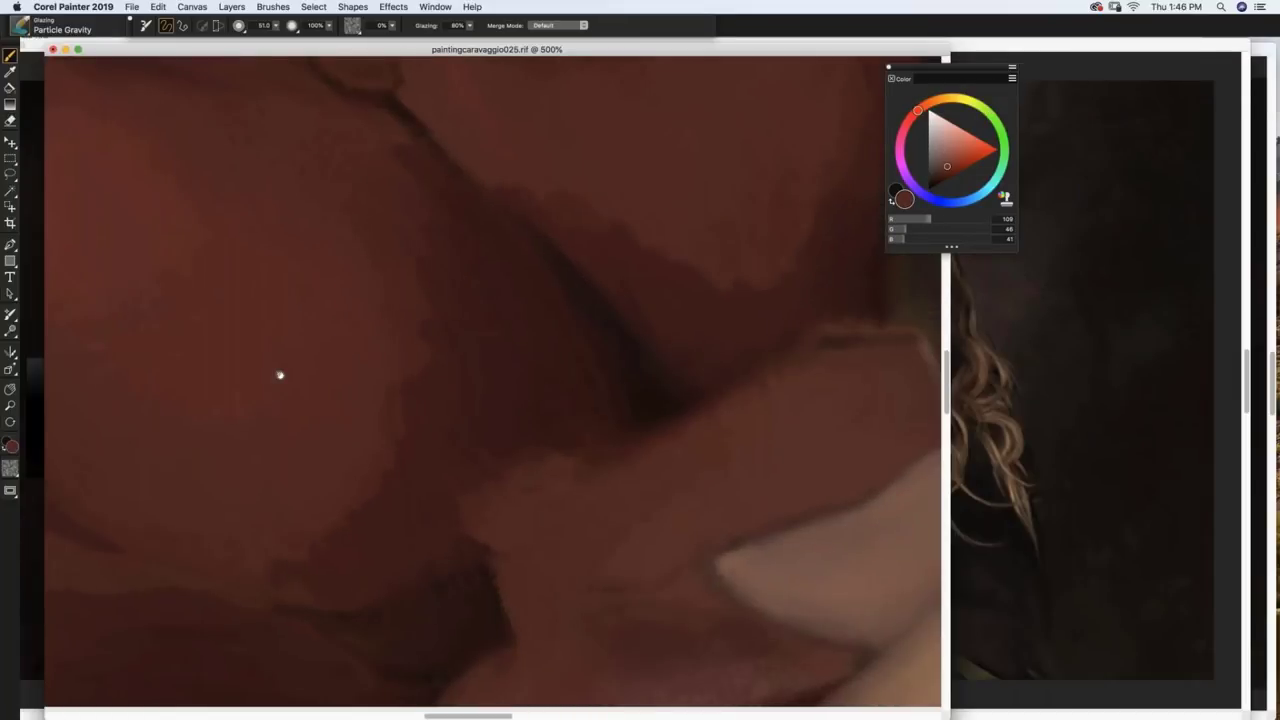
# Step: Zoom to 500% on the knuckle folds and sample the fabric's dark red (107, 47, 43)
pyautogui.press('super+equal')
pyautogui.scroll(5, 483, 508)
pyautogui.hscroll(-4, 483, 508)
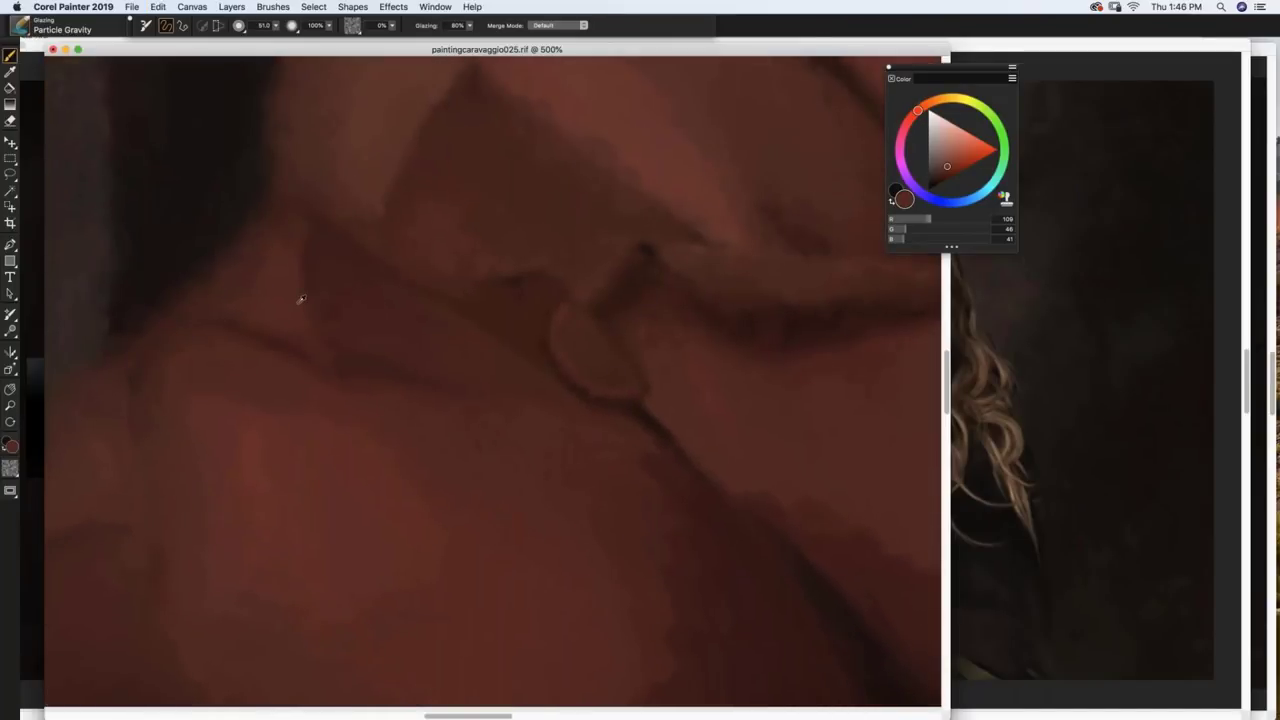
pyautogui.keyDown('alt'); pyautogui.click(287, 267); pyautogui.keyUp('alt')
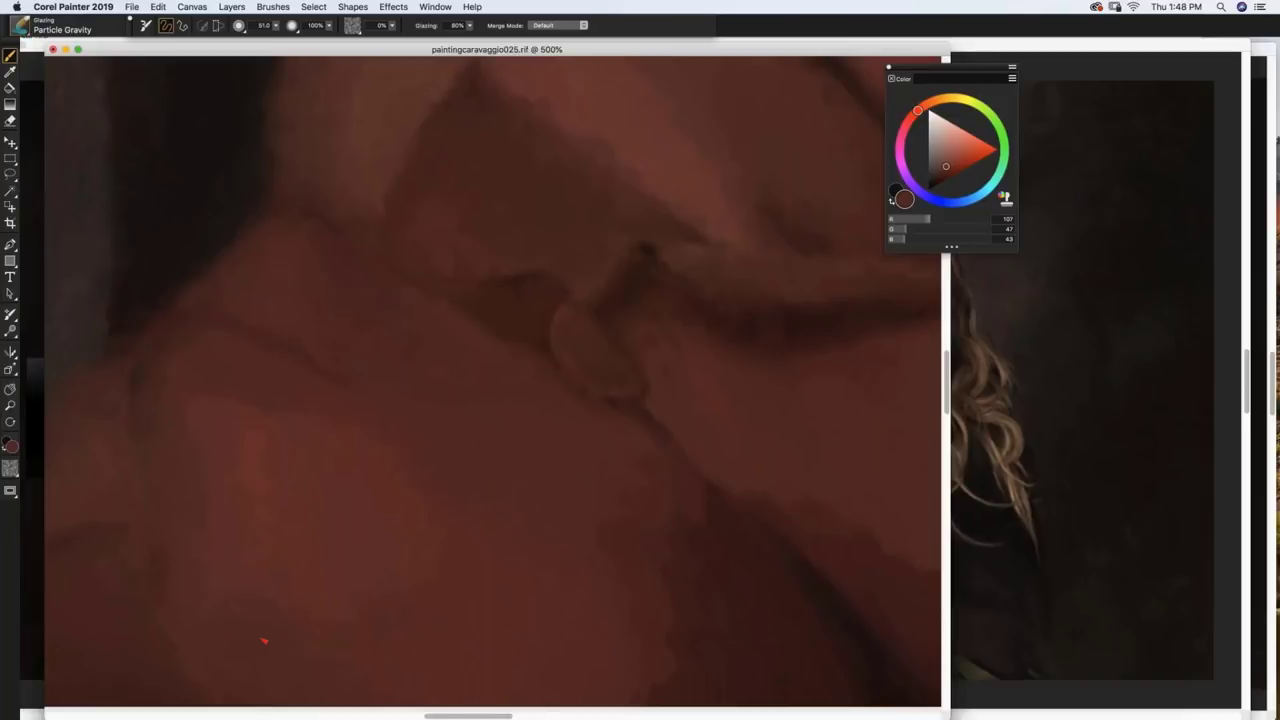
pyautogui.press('super+n')
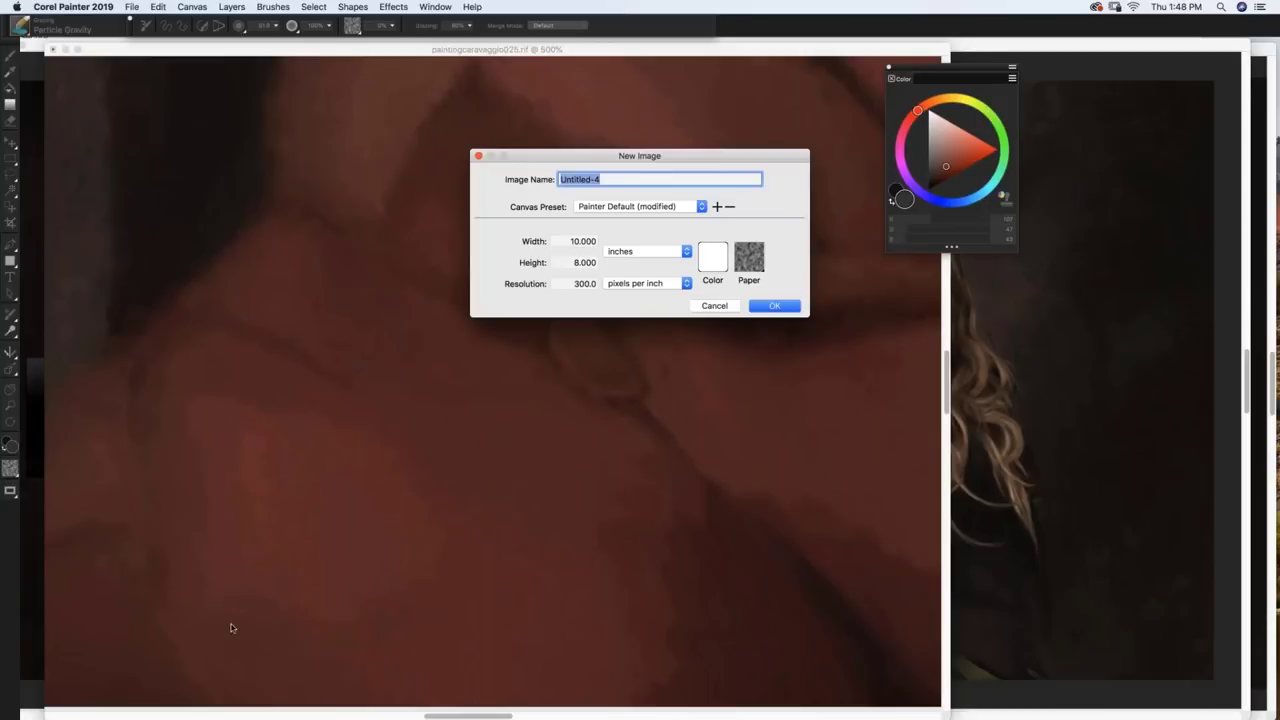
pyautogui.click(714, 306)
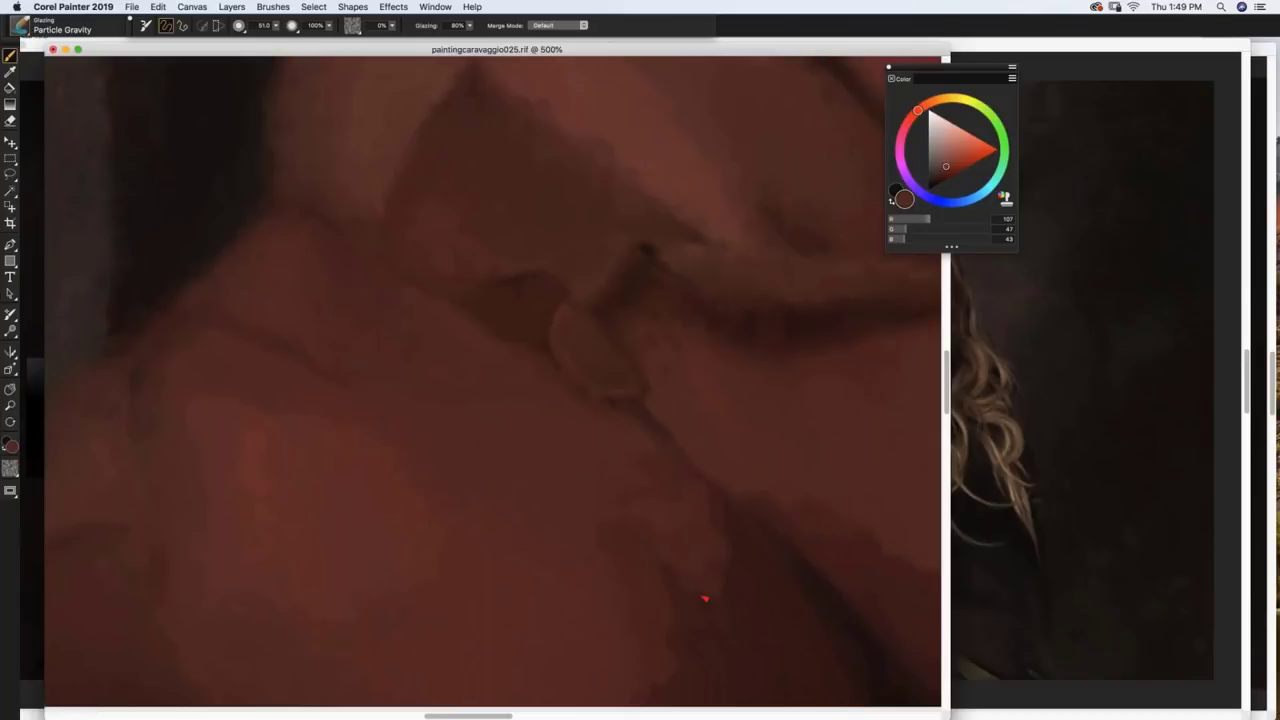
# Step: Sample several reds from the fabric and glaze the knuckle crease darker
pyautogui.keyDown('alt'); pyautogui.click(737, 594); pyautogui.keyUp('alt')
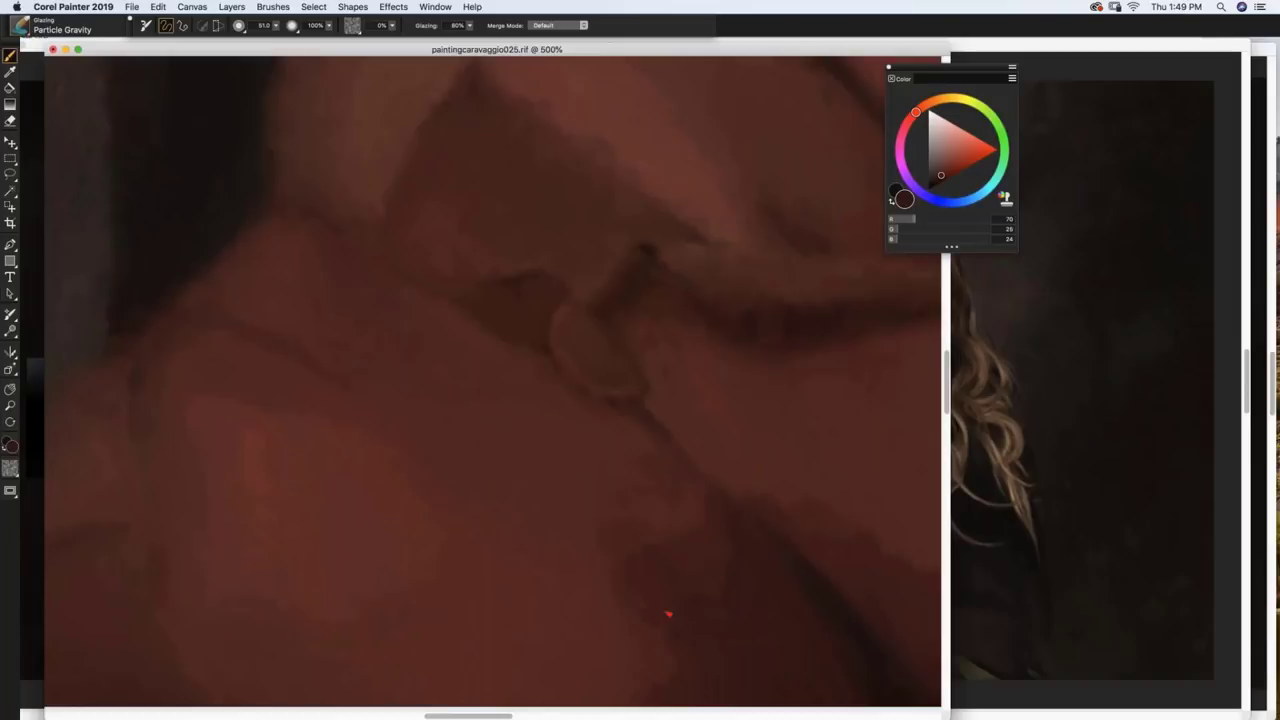
pyautogui.keyDown('alt'); pyautogui.click(644, 630); pyautogui.keyUp('alt')
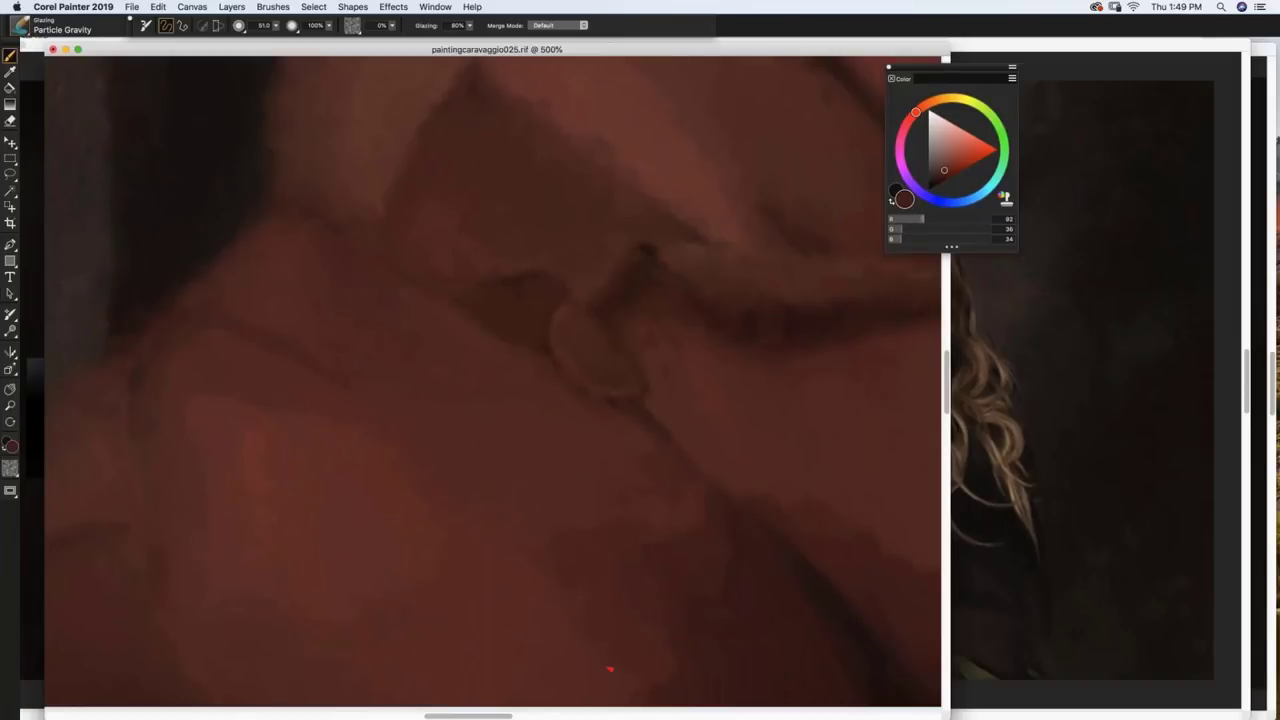
pyautogui.keyDown('alt'); pyautogui.click(720, 660); pyautogui.keyUp('alt')
pyautogui.keyDown('alt'); pyautogui.click(576, 356); pyautogui.keyUp('alt')
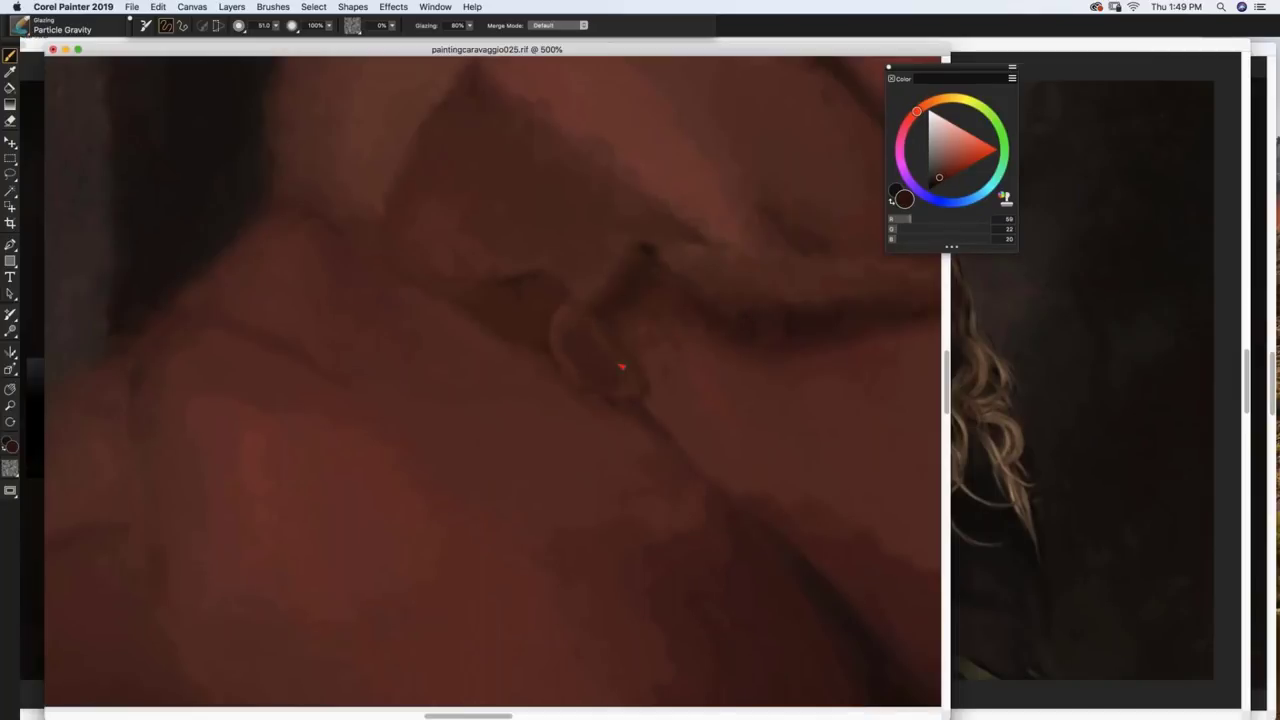
pyautogui.keyDown('alt'); pyautogui.click(694, 376); pyautogui.keyUp('alt')
pyautogui.moveTo(652, 291); pyautogui.dragTo(630, 304)
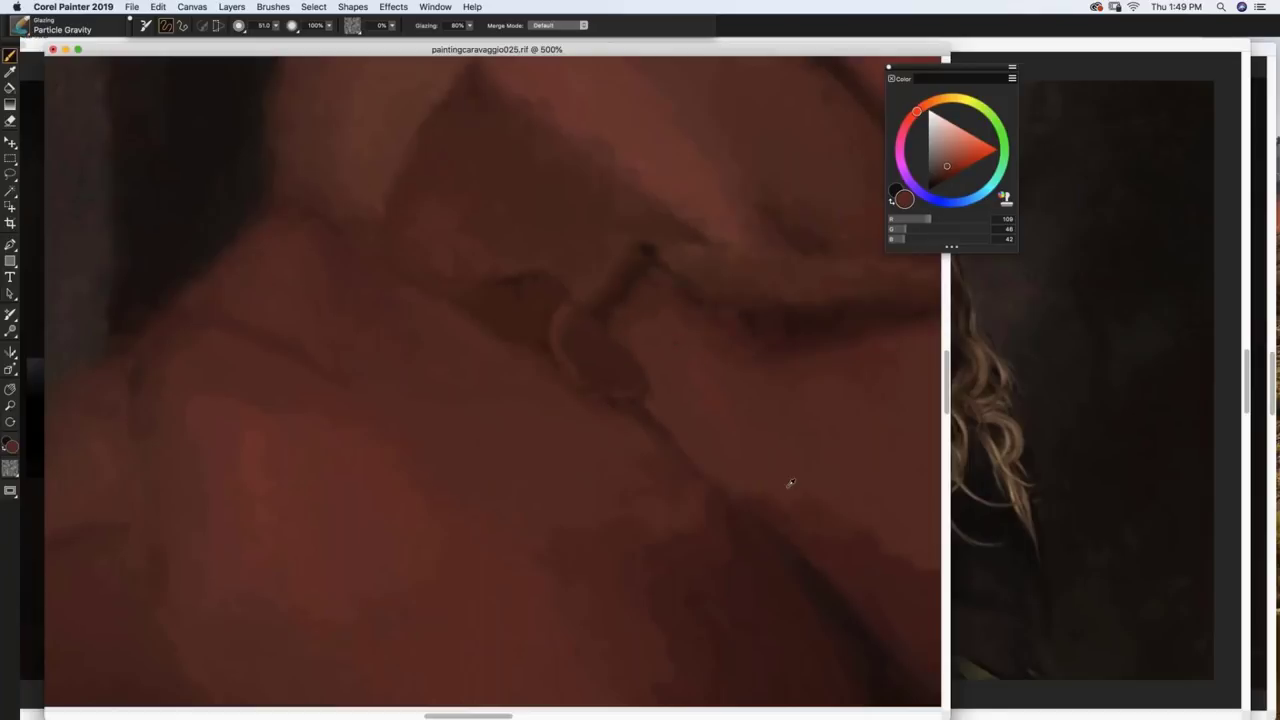
# Step: Sample a dark shadow red (70, 28, 24) and deepen the shadows beside and below the fold
pyautogui.keyDown('alt'); pyautogui.click(789, 487); pyautogui.keyUp('alt')
pyautogui.keyDown('alt'); pyautogui.click(803, 510); pyautogui.keyUp('alt')
pyautogui.press('XF86AudioLowerVolume')
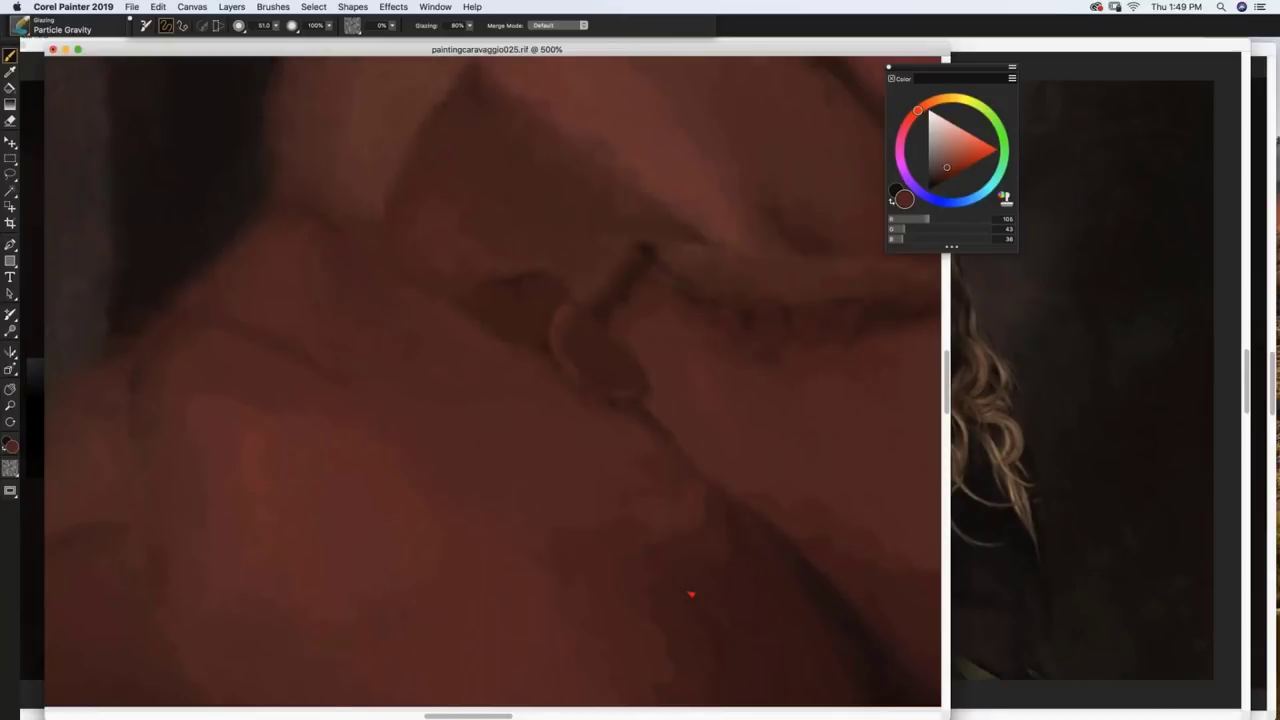
pyautogui.keyDown('alt'); pyautogui.click(729, 600); pyautogui.keyUp('alt')
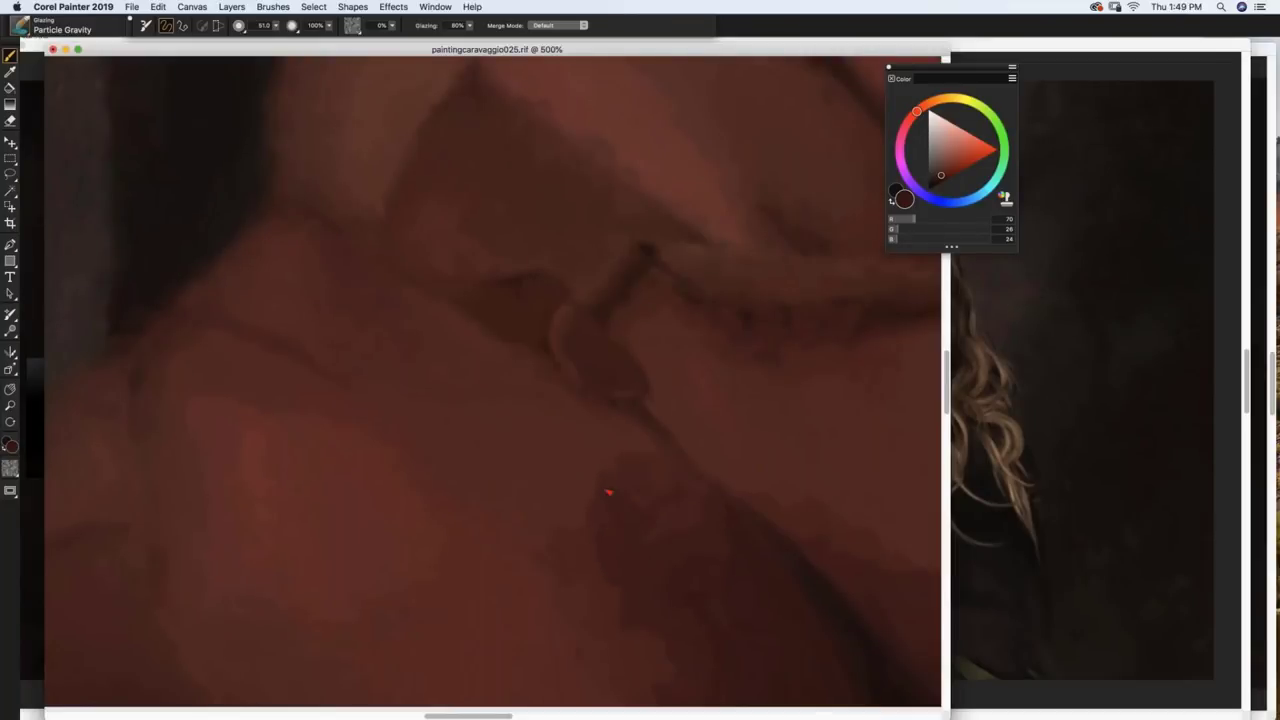
pyautogui.moveTo(572, 463); pyautogui.dragTo(566, 443)
pyautogui.moveTo(606, 509)
pyautogui.mouseDown()
pyautogui.moveTo(543, 543)
pyautogui.moveTo(591, 580)
pyautogui.mouseUp()
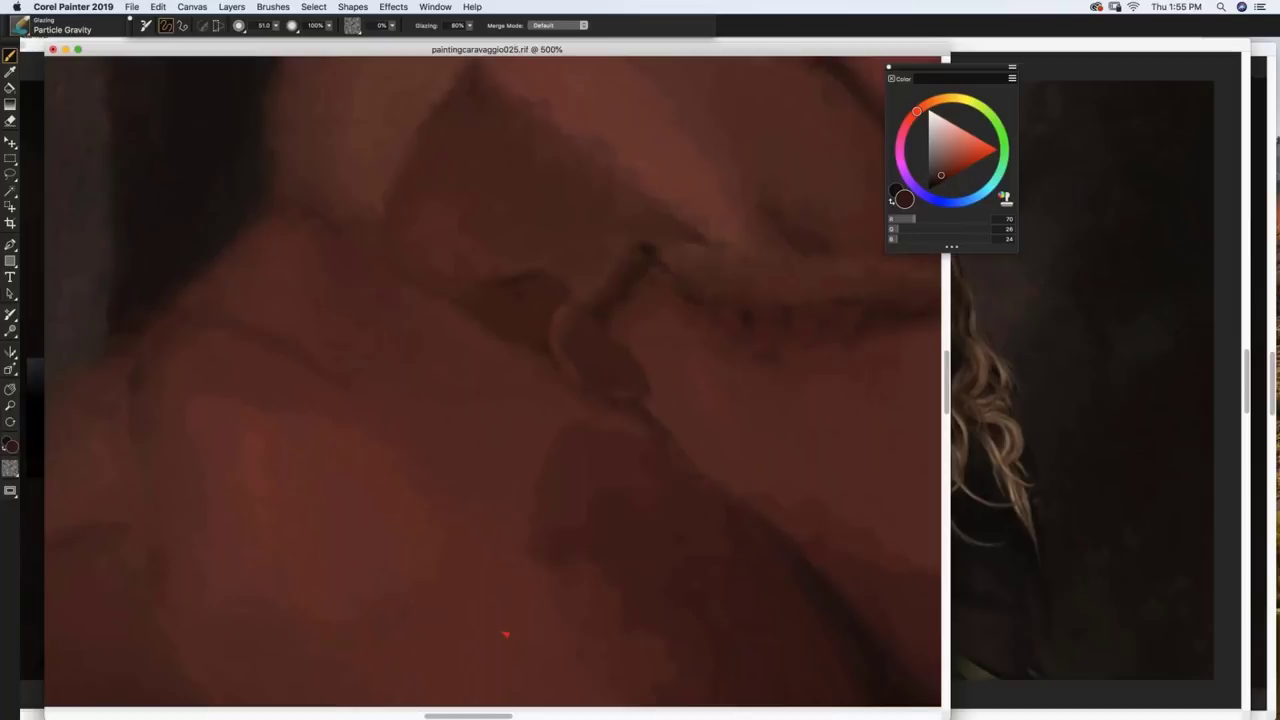
# Step: Load artistrymag.com in a new Chrome tab to view its painted-portrait slideshow
pyautogui.moveTo(443, 705)
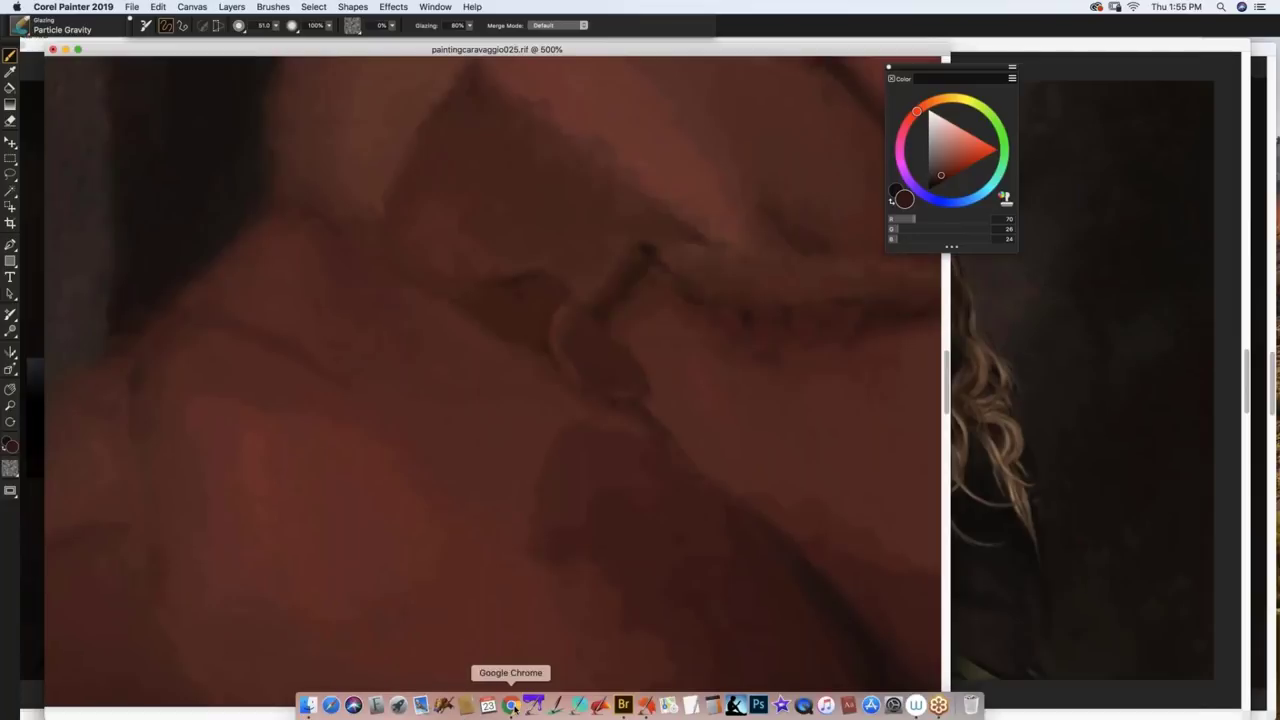
pyautogui.click(511, 706)
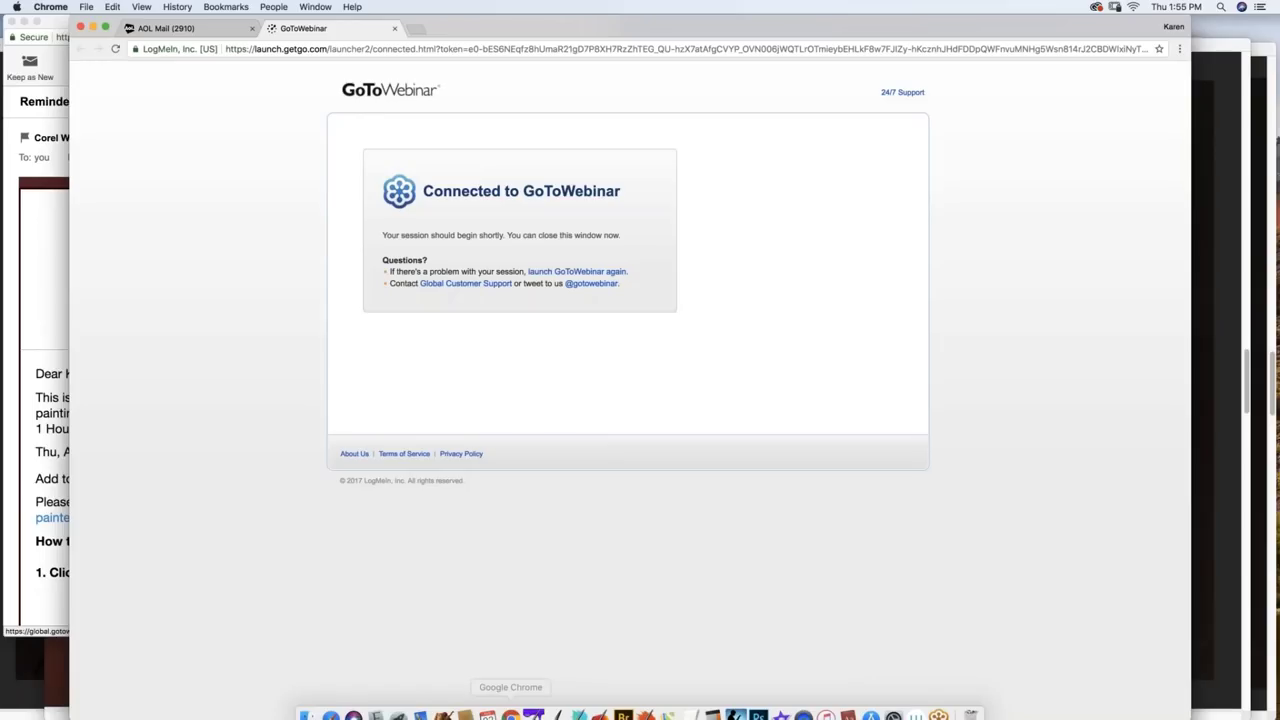
pyautogui.click(414, 28)
pyautogui.write('a')
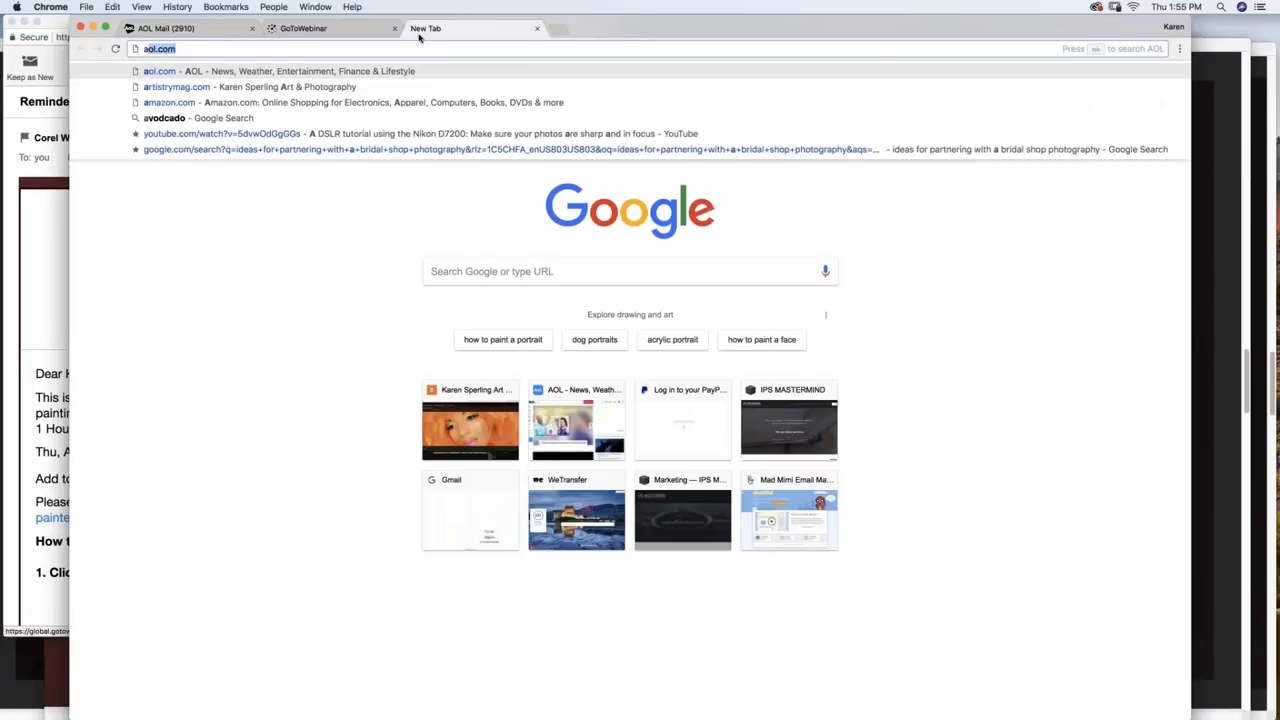
pyautogui.write('rt')
pyautogui.press('Return')
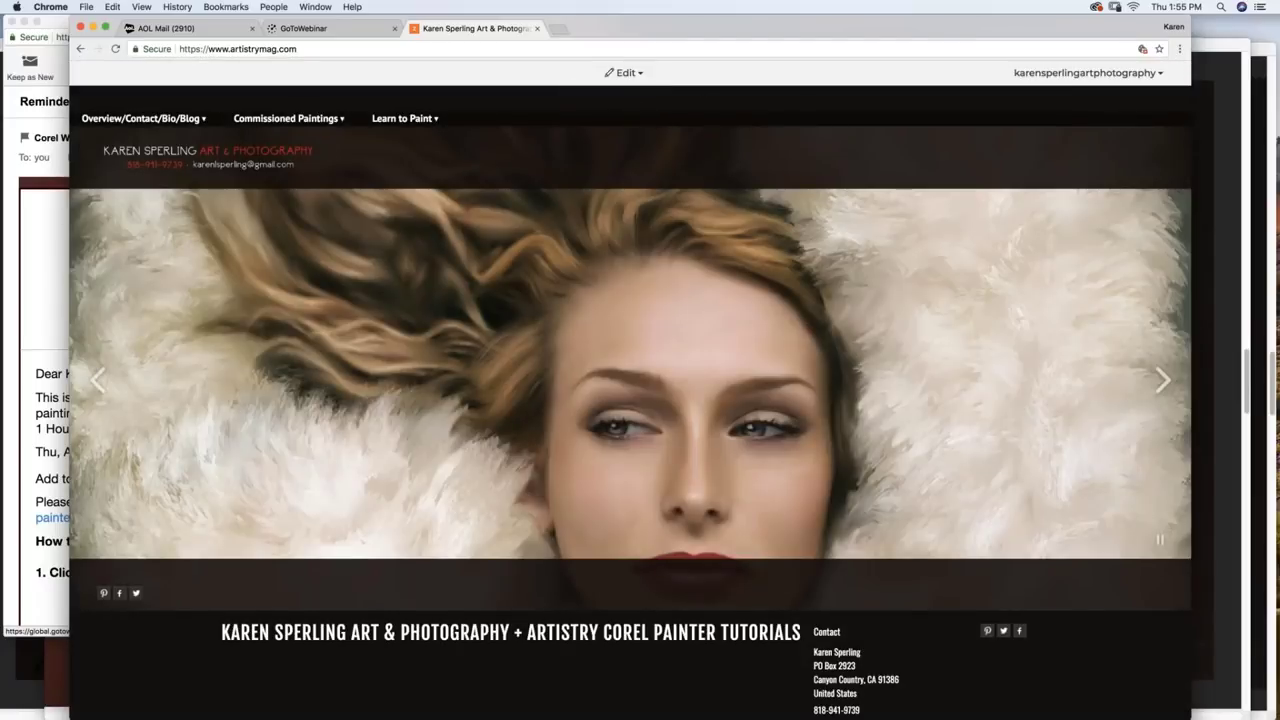
pyautogui.moveTo(316, 125)
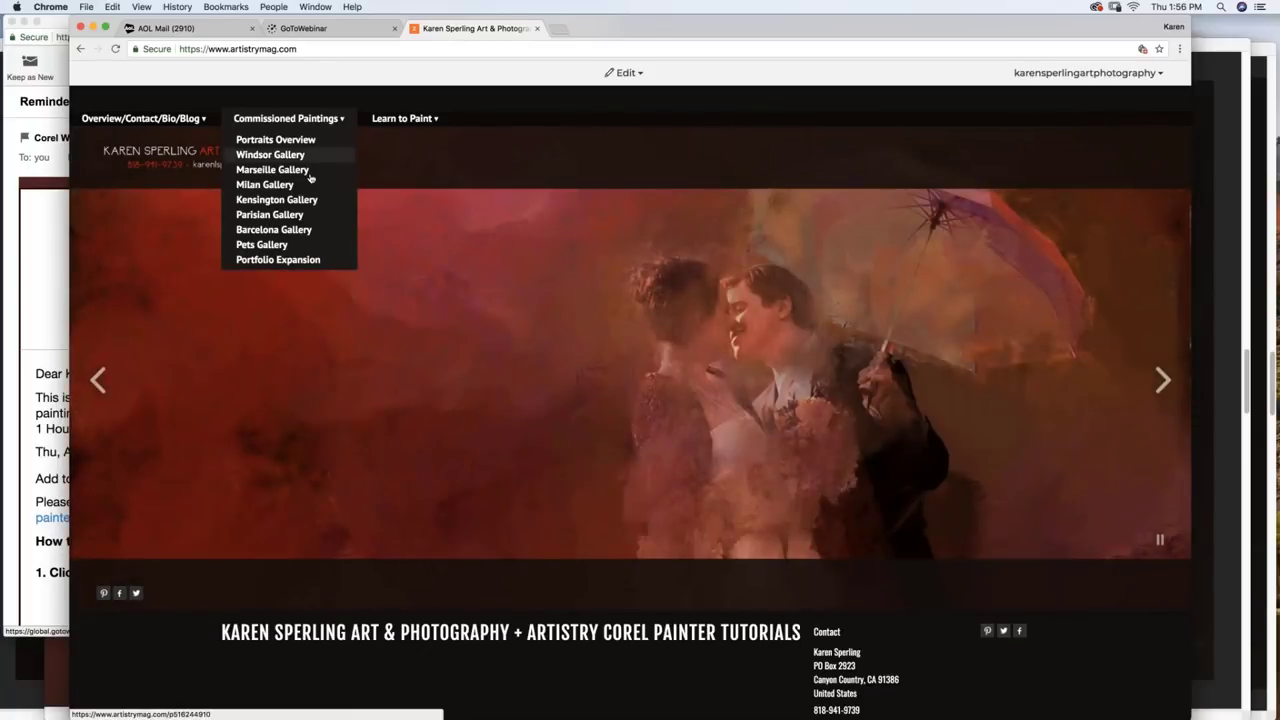
pyautogui.moveTo(422, 121)
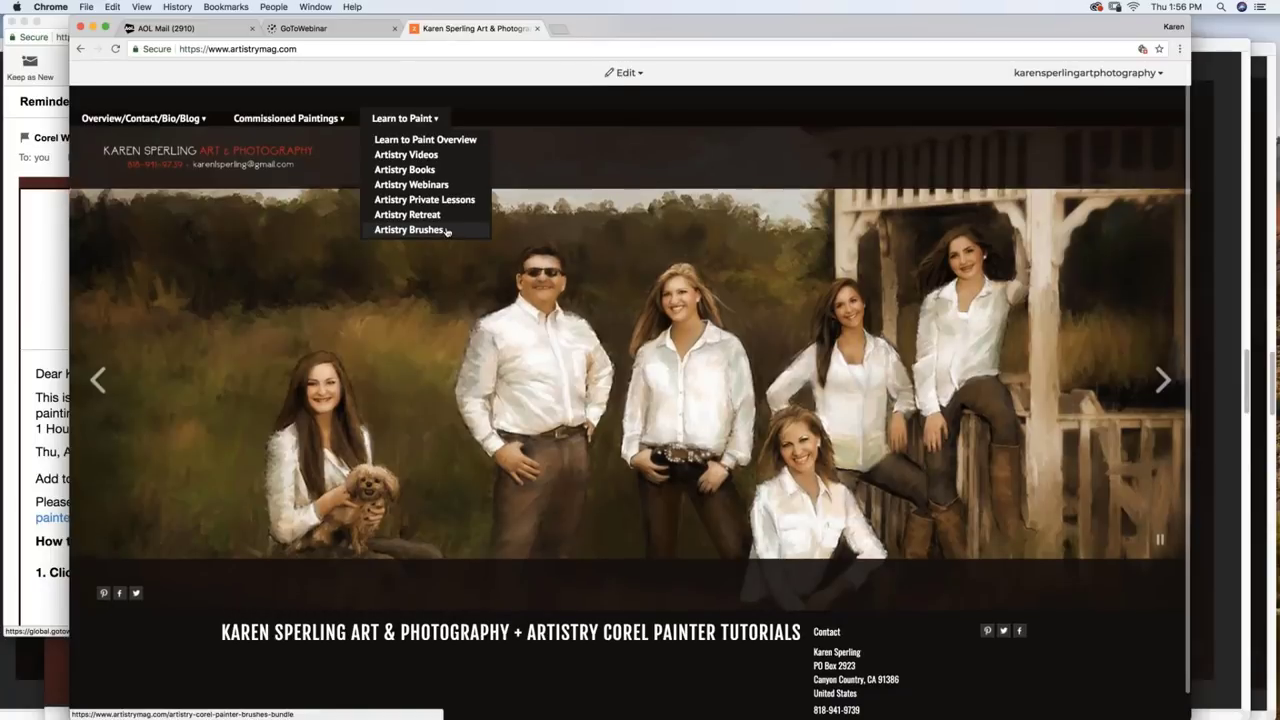
pyautogui.click(446, 230)
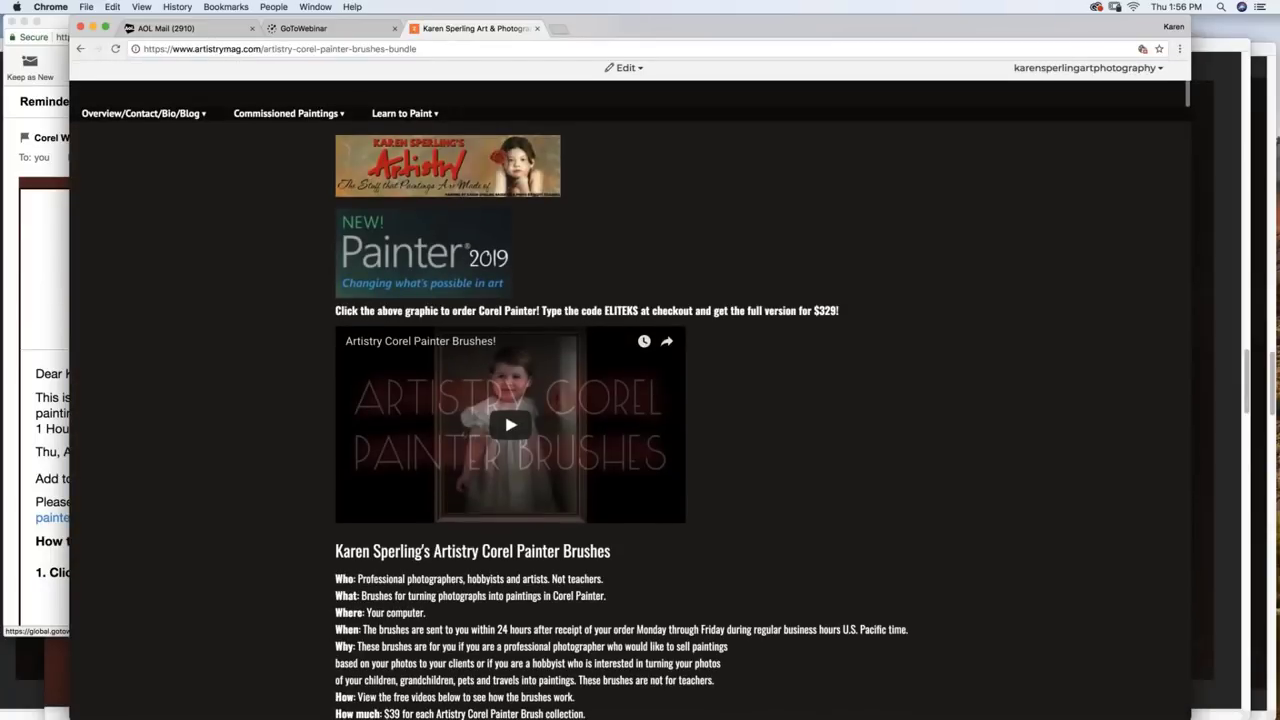
pyautogui.scroll(-5, 630, 390)
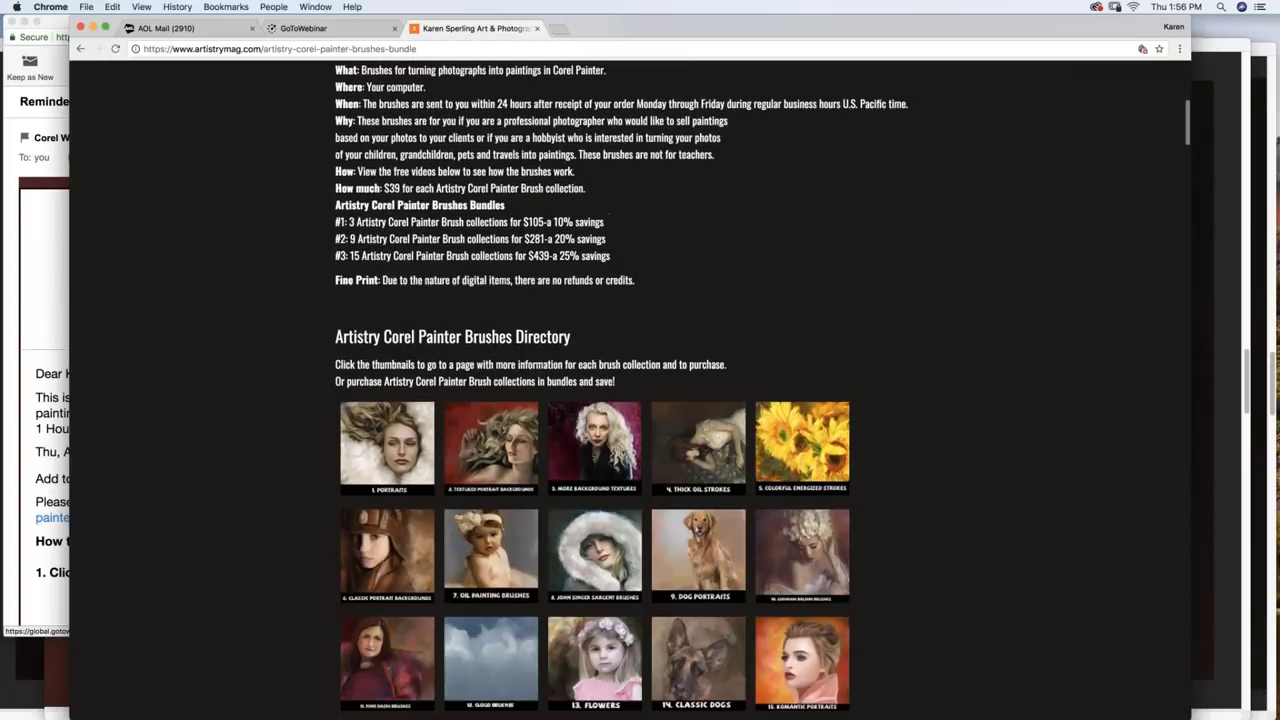
pyautogui.scroll(-3, 390, 410)
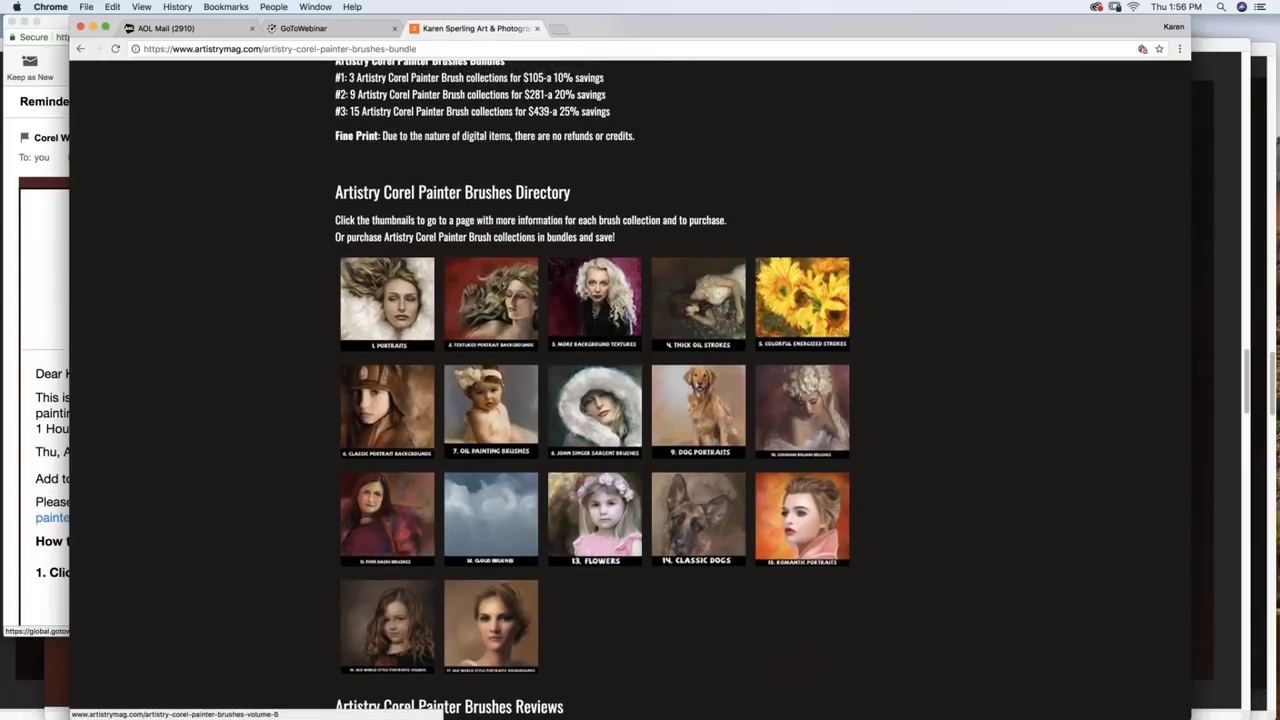
pyautogui.scroll(1, 387, 410)
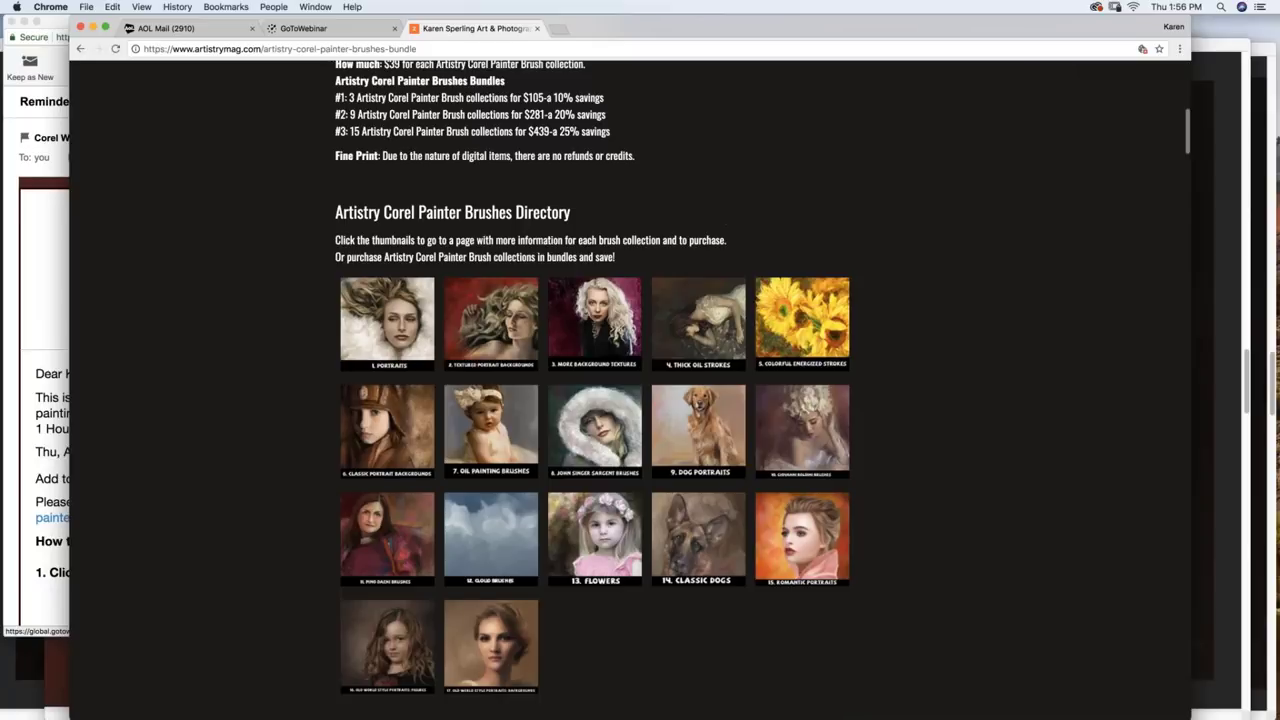
pyautogui.scroll(-7, 790, 330)
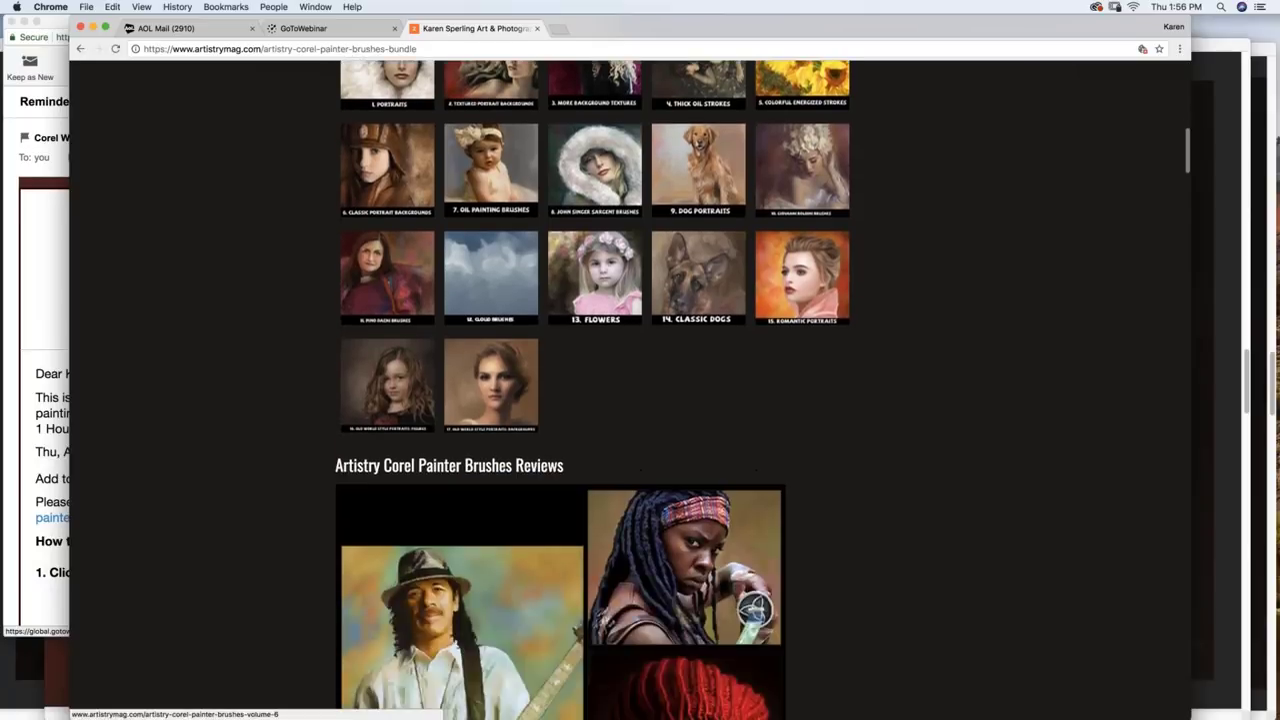
pyautogui.scroll(-14, 630, 390)
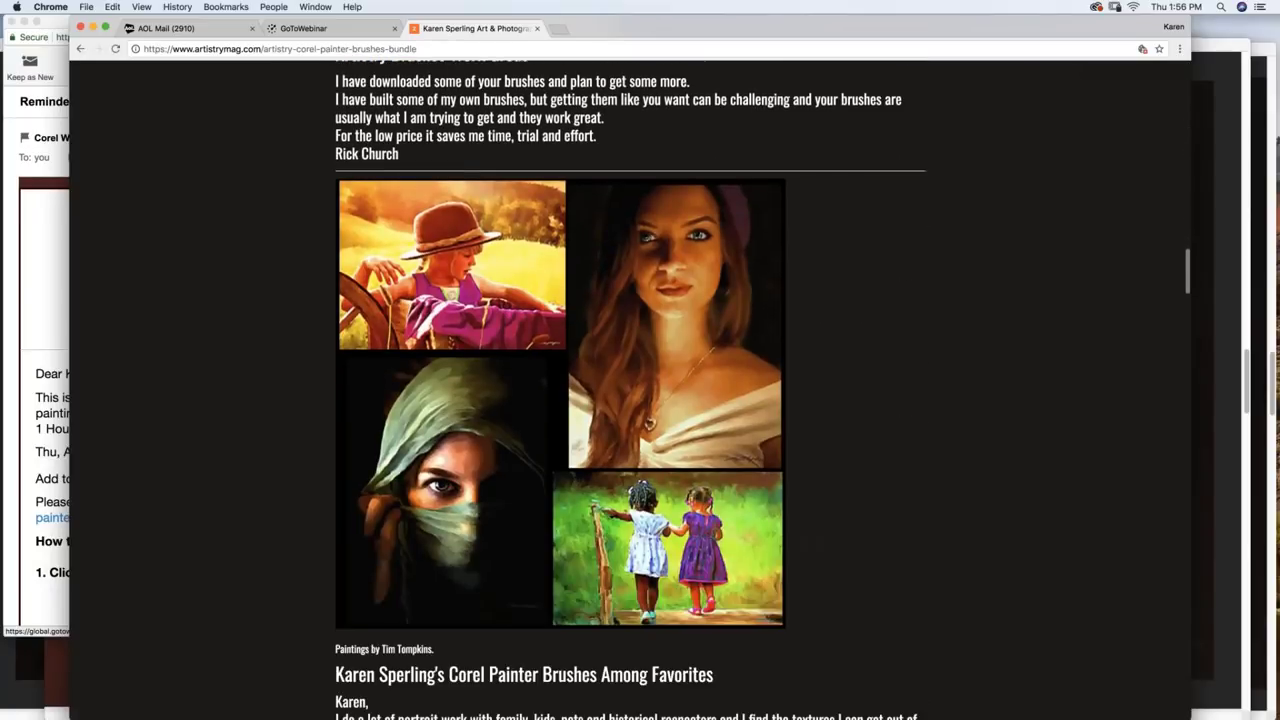
pyautogui.scroll(-13, 630, 390)
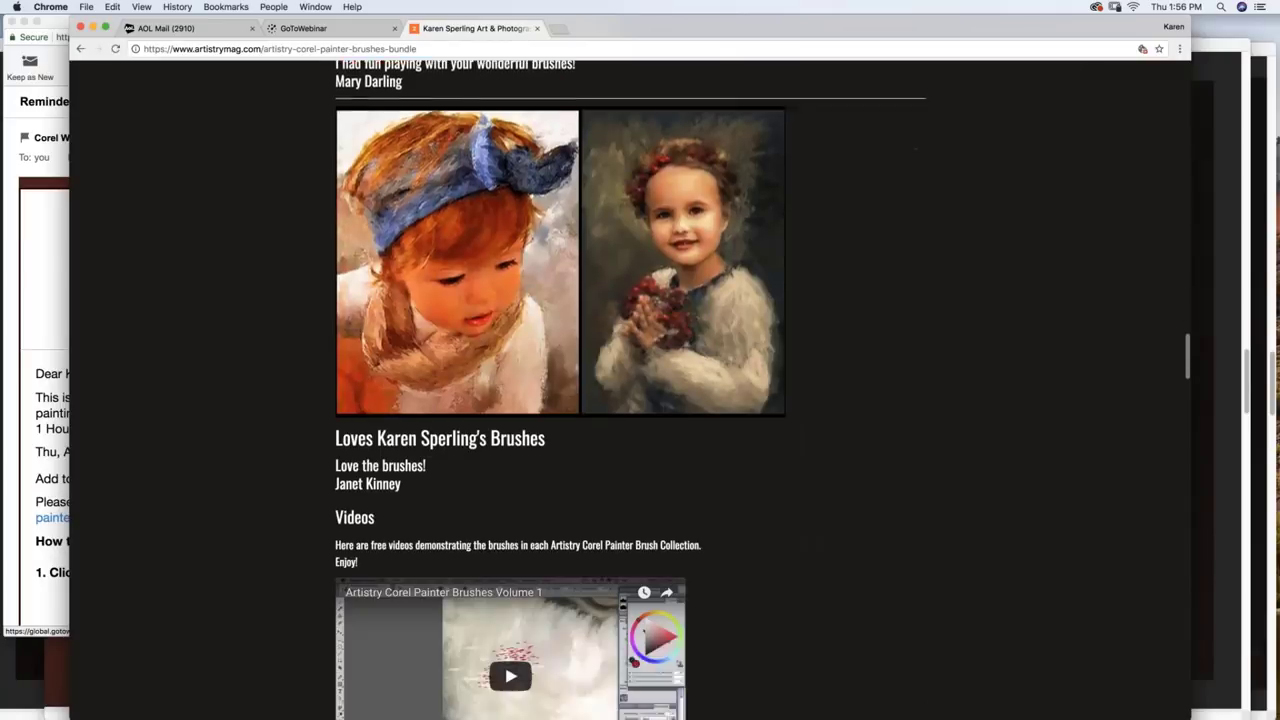
pyautogui.scroll(-14, 640, 390)
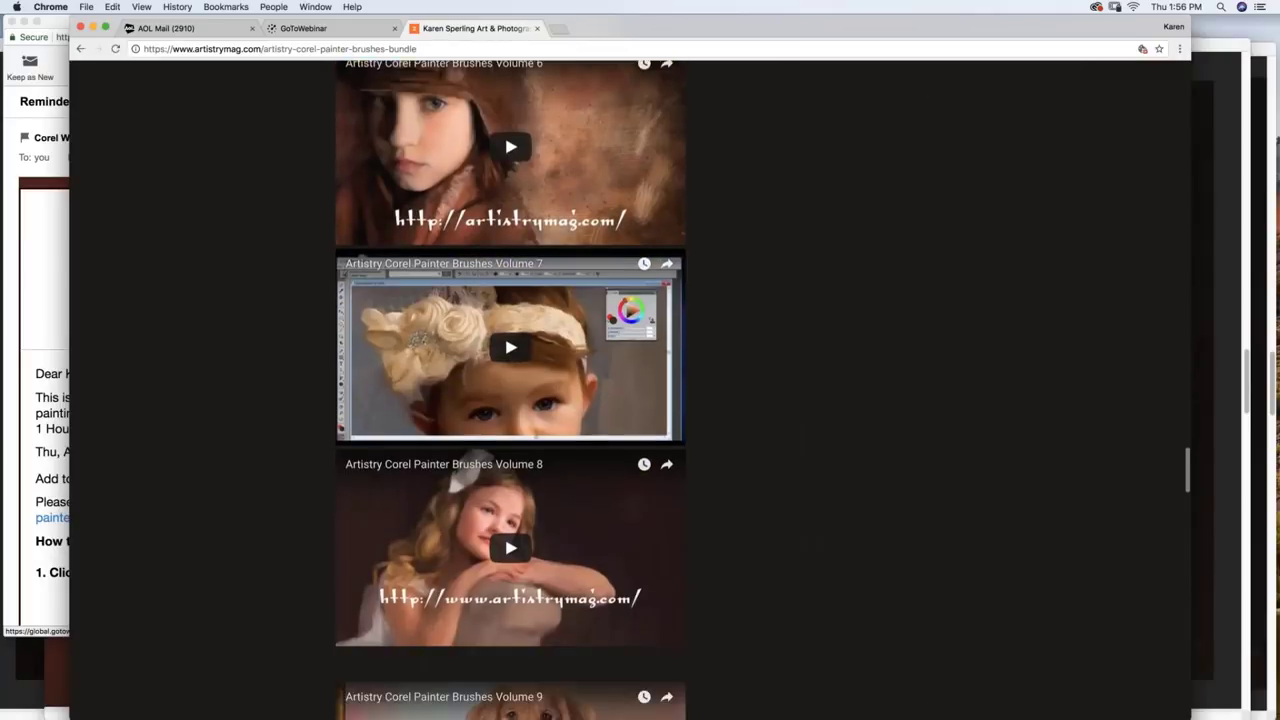
pyautogui.scroll(8, 328, 520)
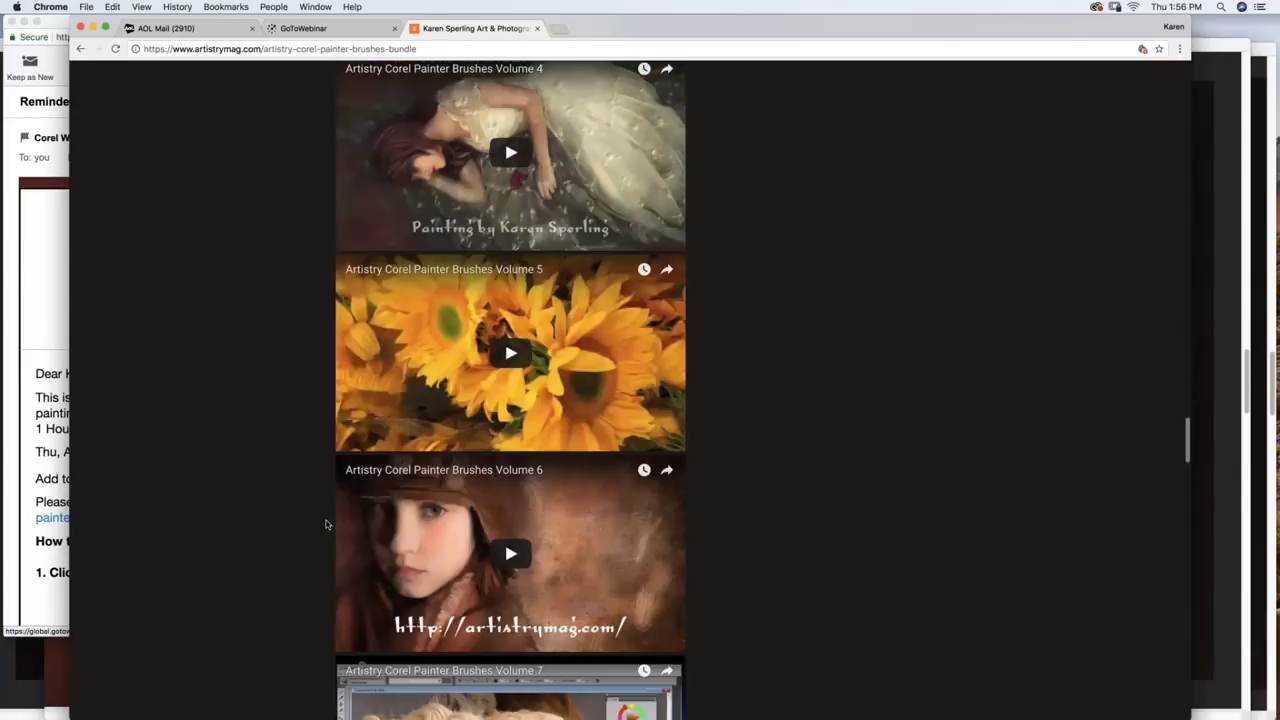
pyautogui.scroll(3, 325, 524)
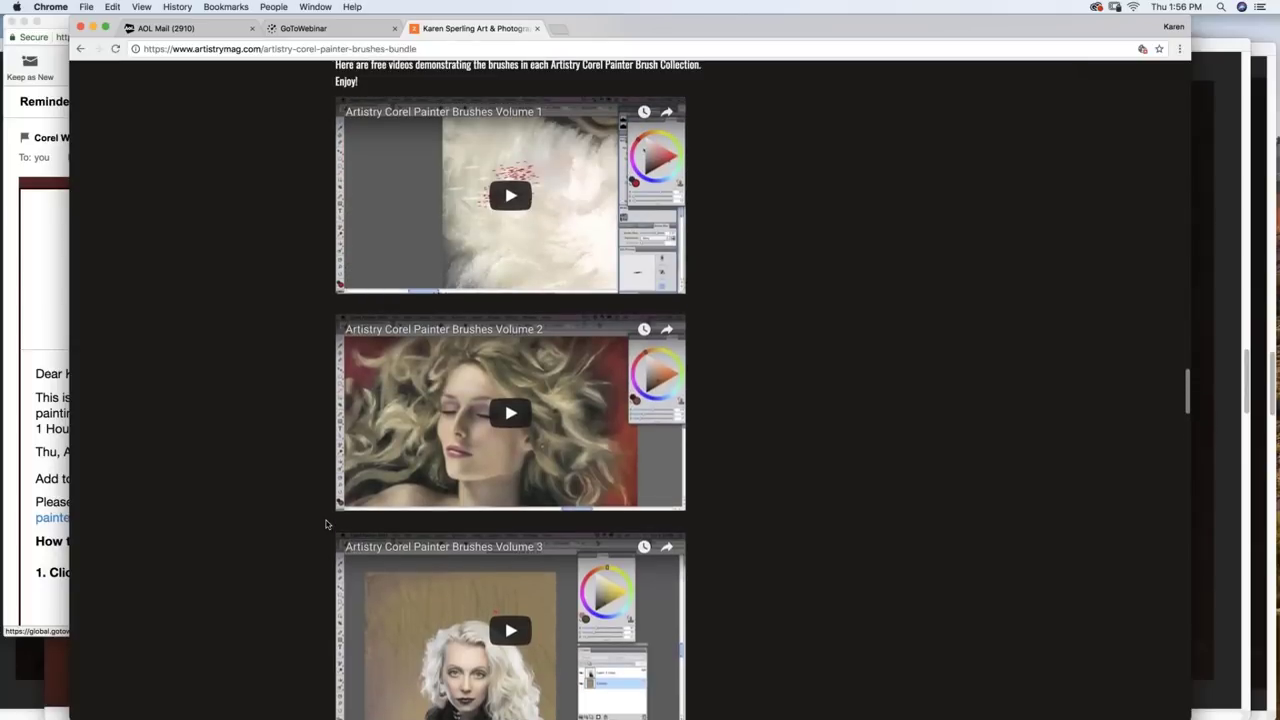
pyautogui.scroll(-7, 325, 524)
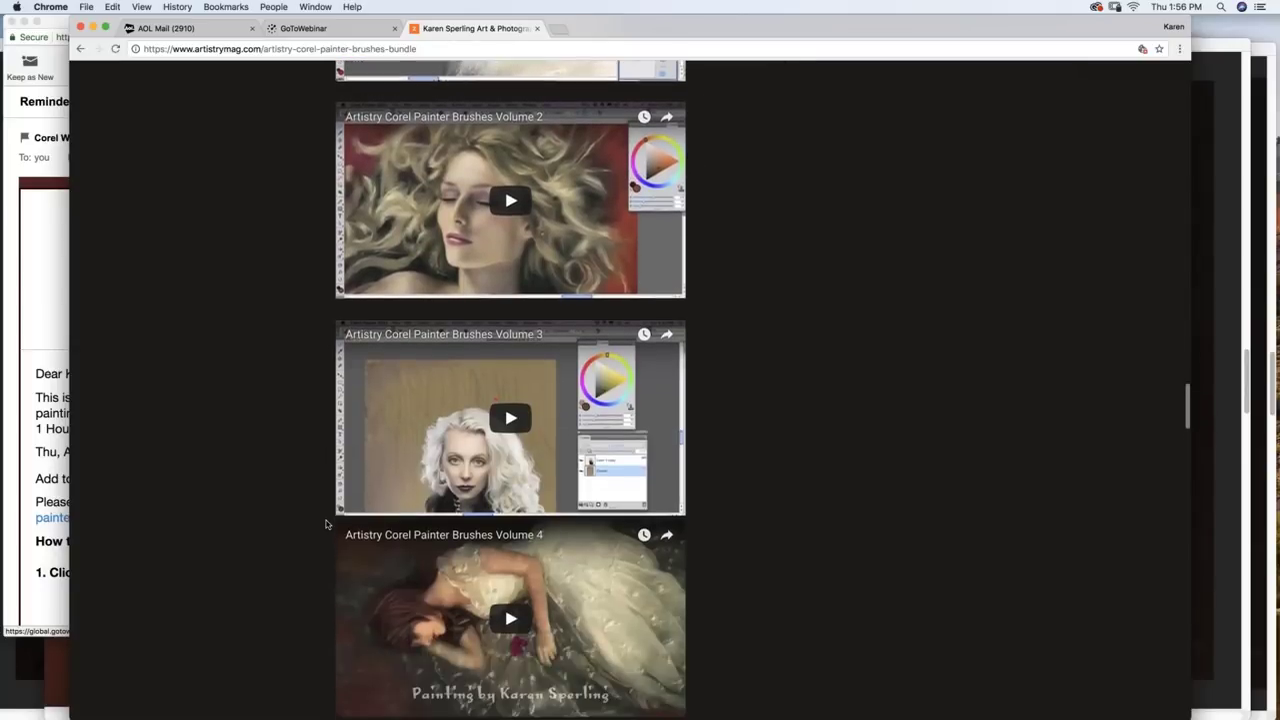
pyautogui.scroll(-7, 325, 524)
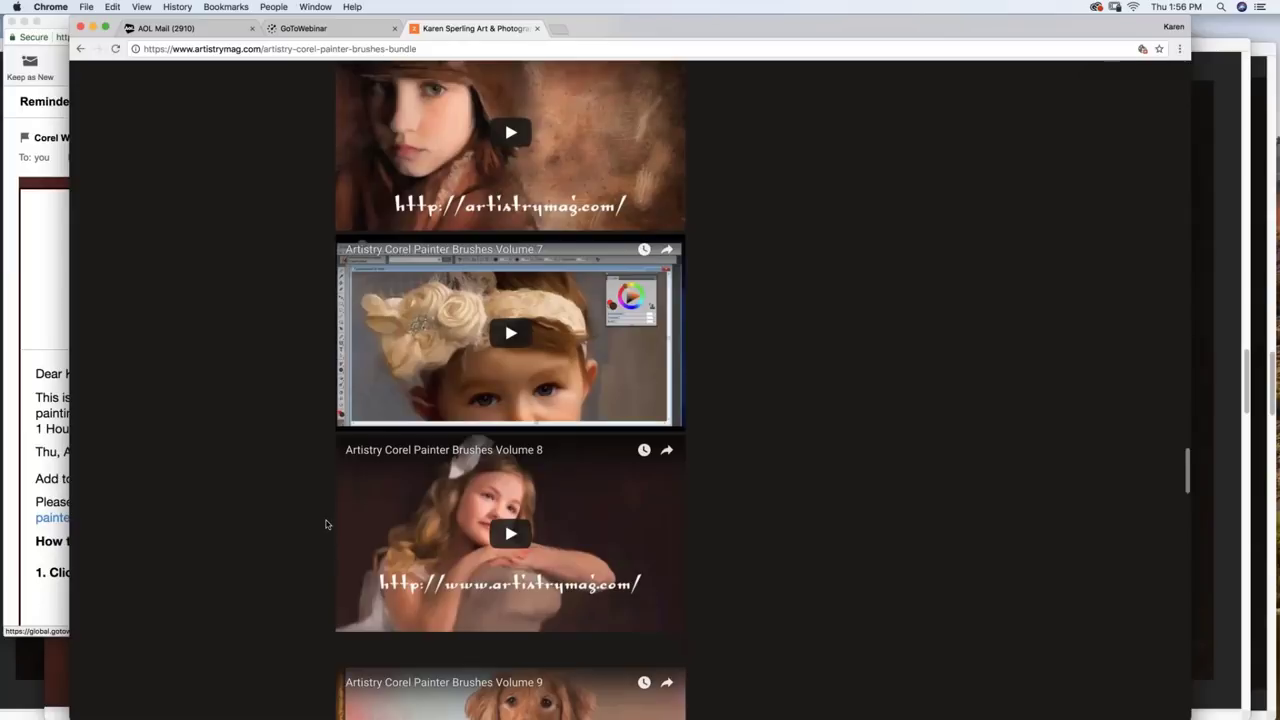
pyautogui.scroll(-18, 325, 524)
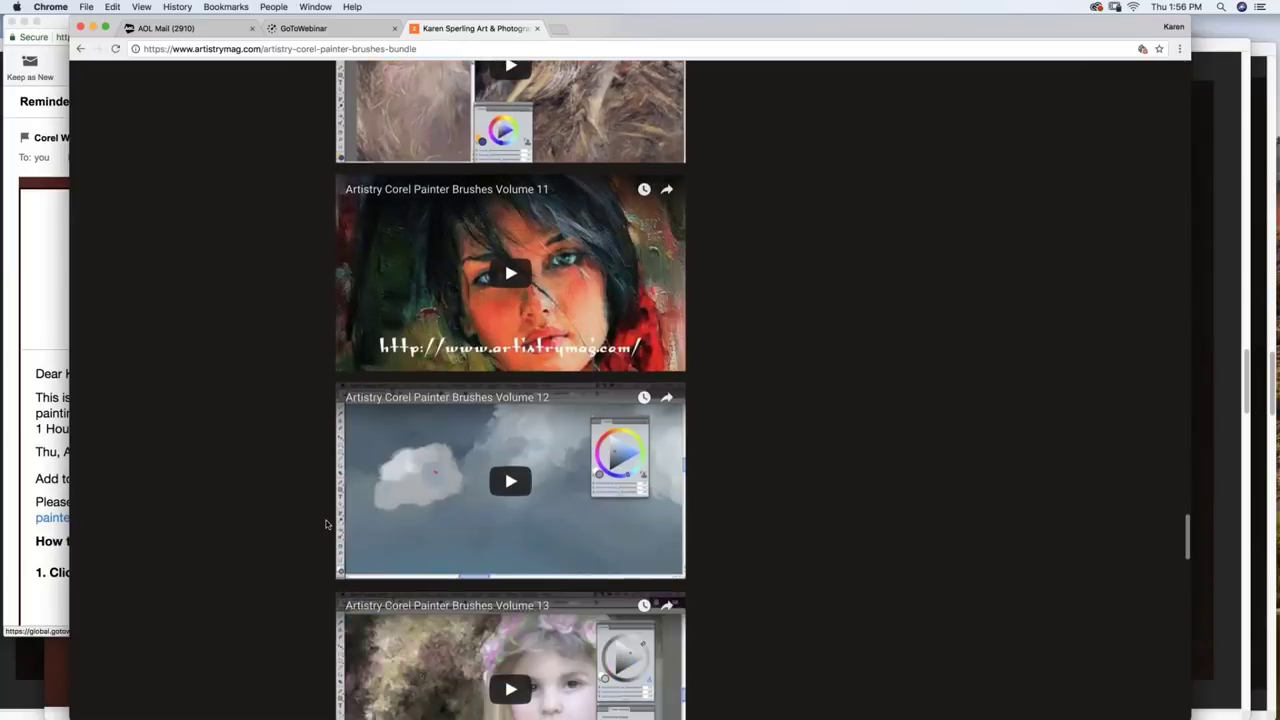
pyautogui.scroll(-2, 325, 524)
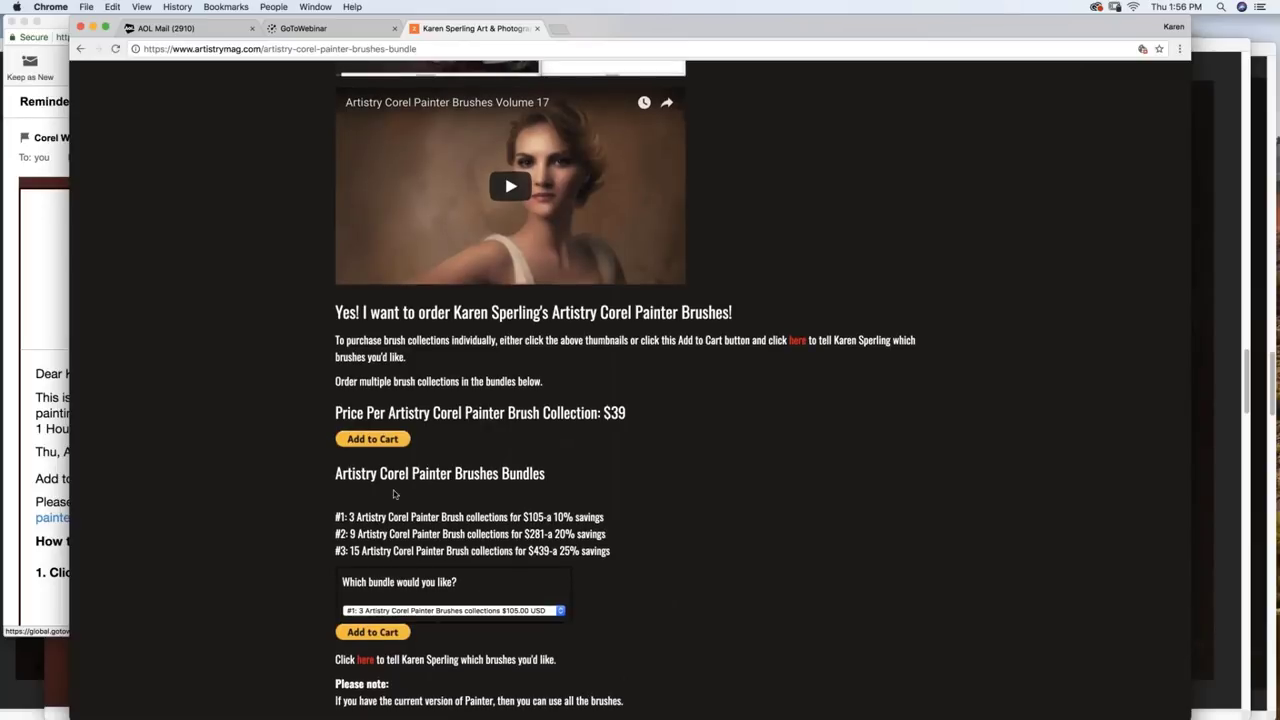
pyautogui.scroll(2, 394, 494)
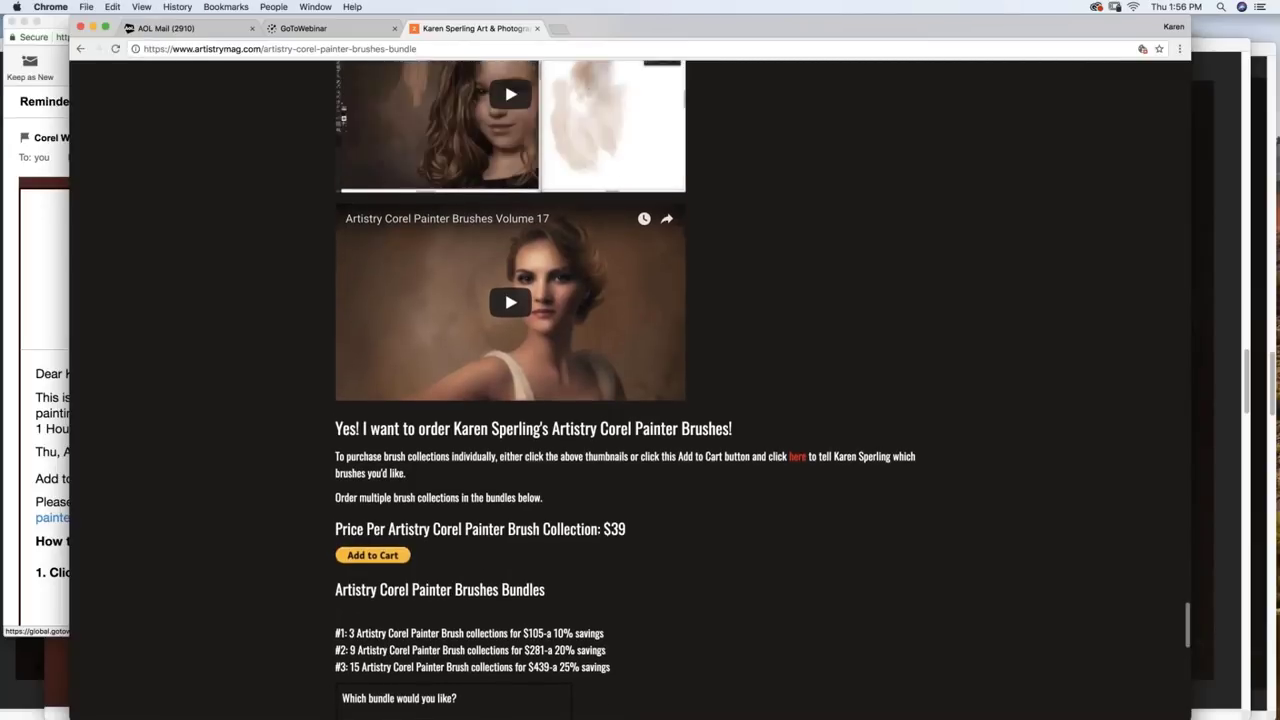
pyautogui.scroll(10, 510, 400)
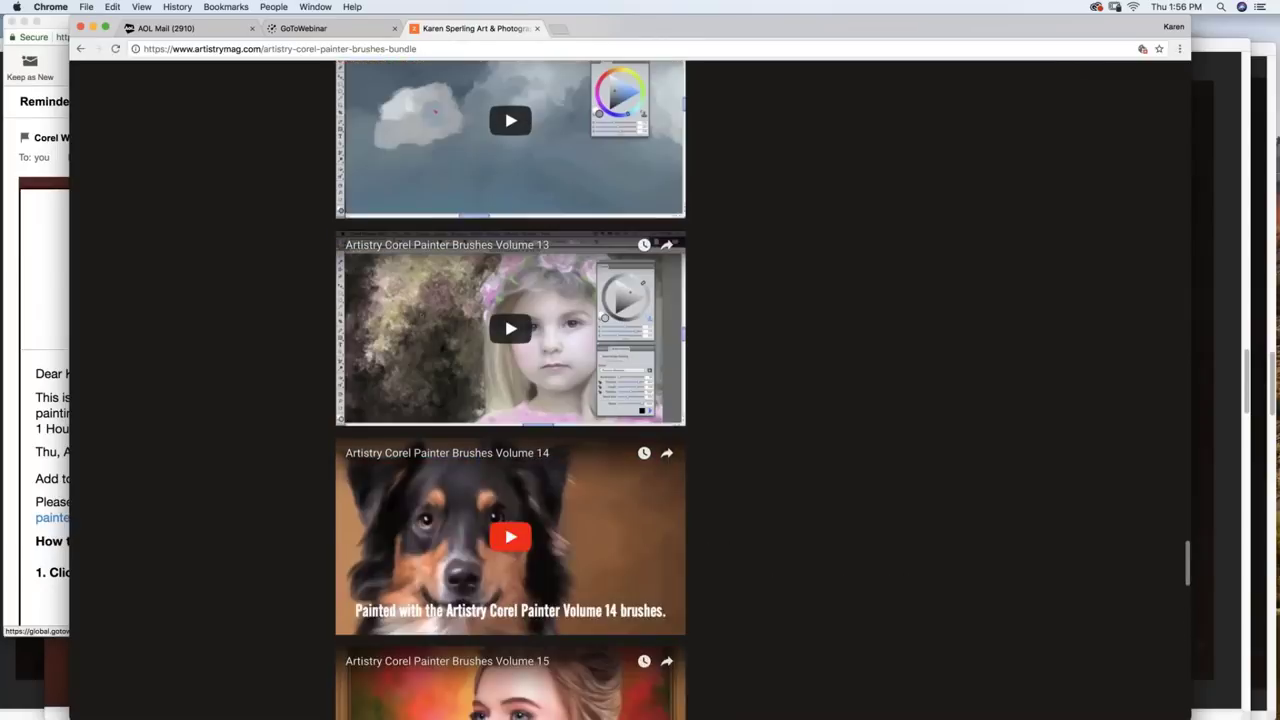
pyautogui.scroll(7, 383, 537)
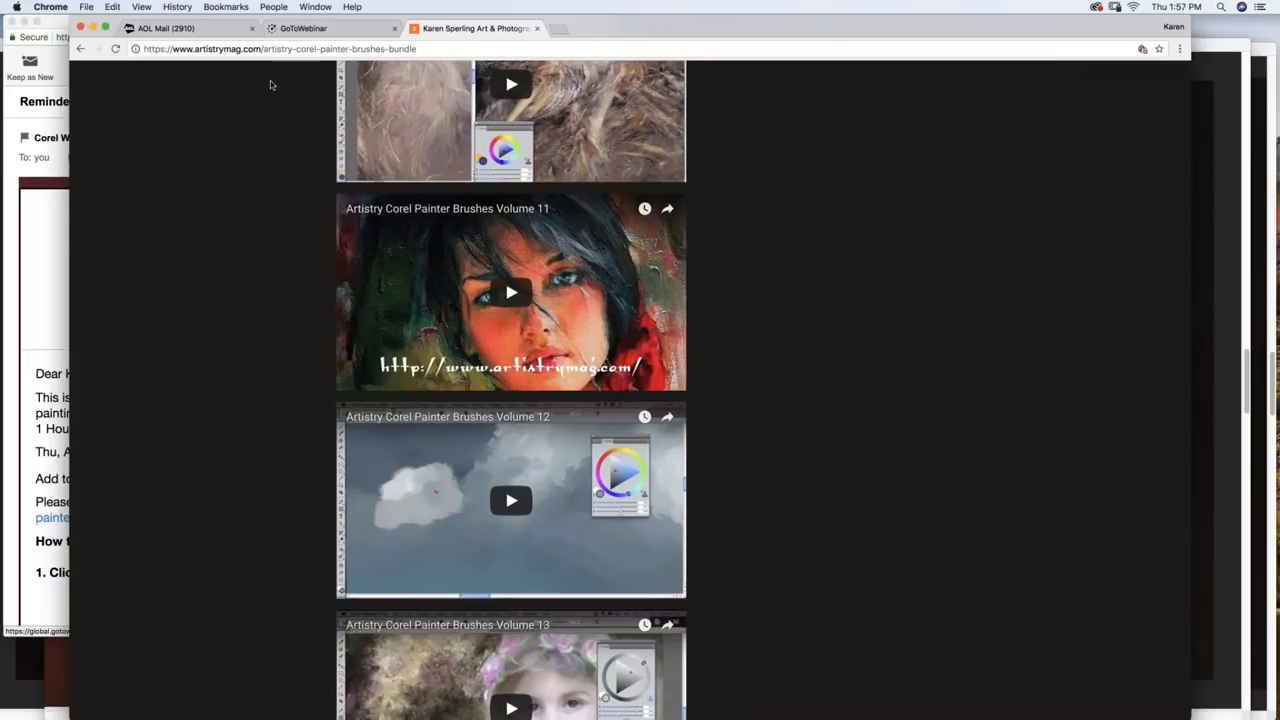
pyautogui.scroll(10, 255, 135)
pyautogui.scroll(15, 241, 165)
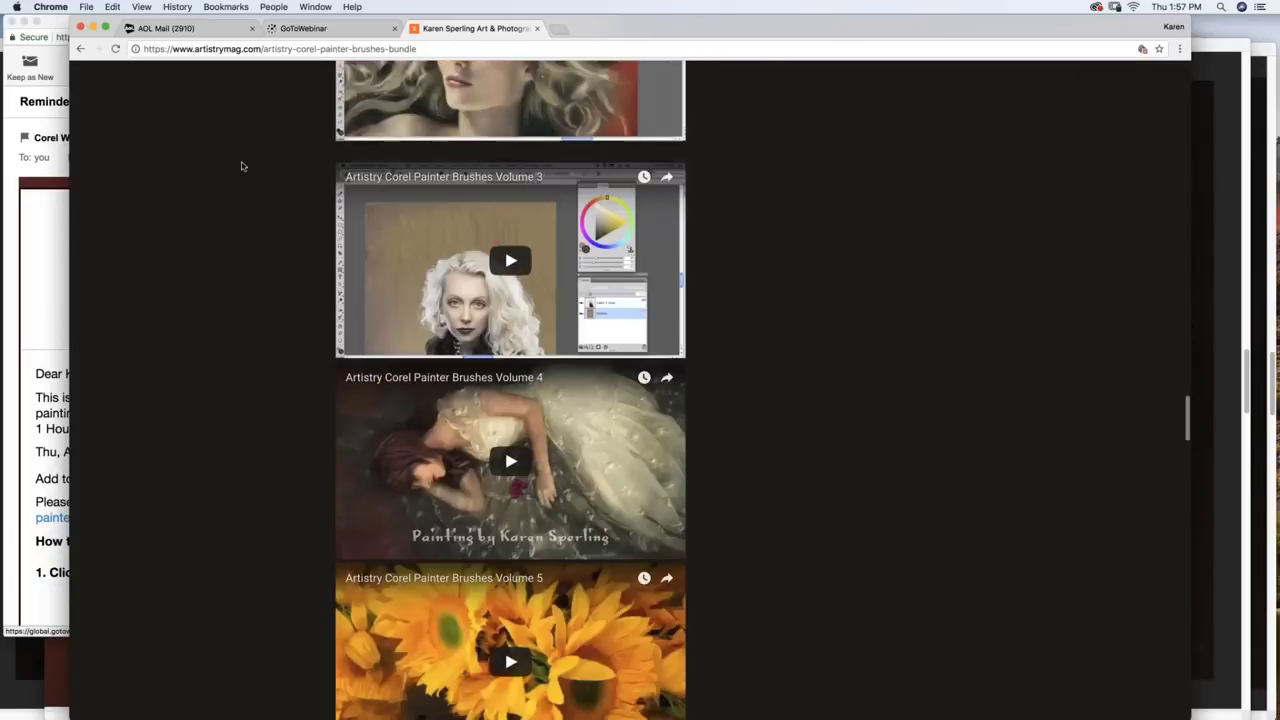
pyautogui.scroll(15, 233, 185)
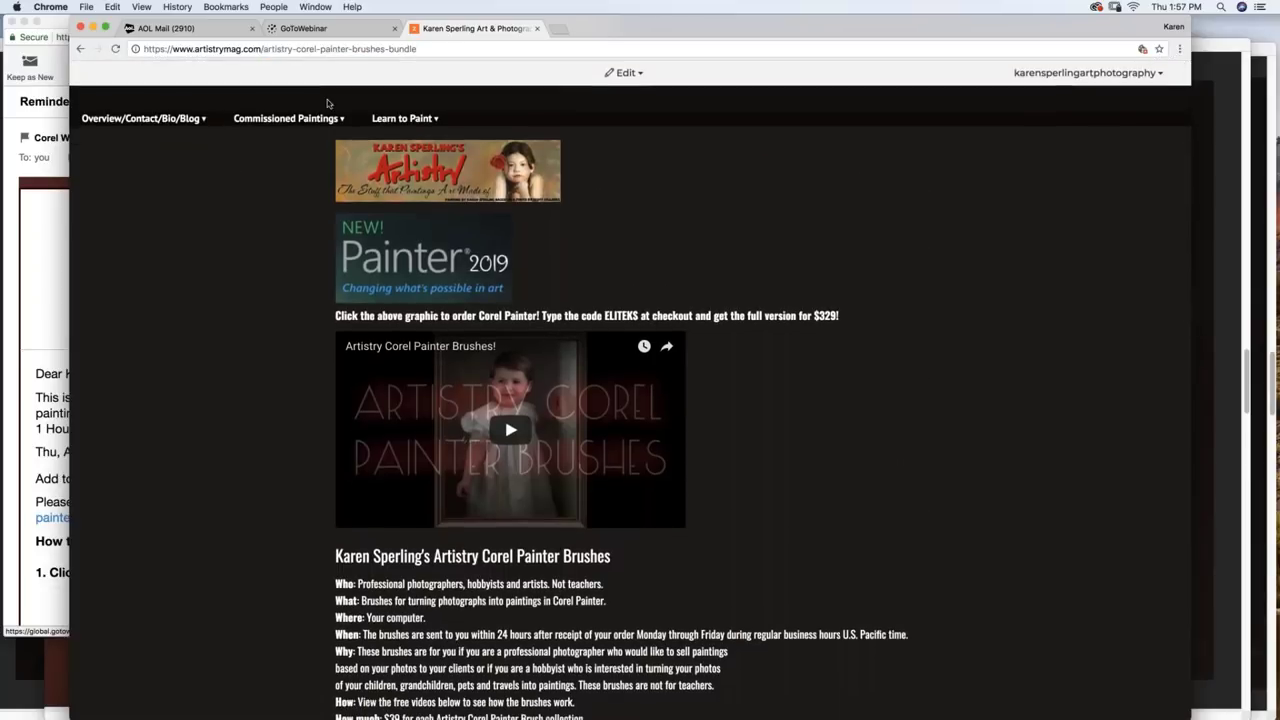
pyautogui.moveTo(287, 121)
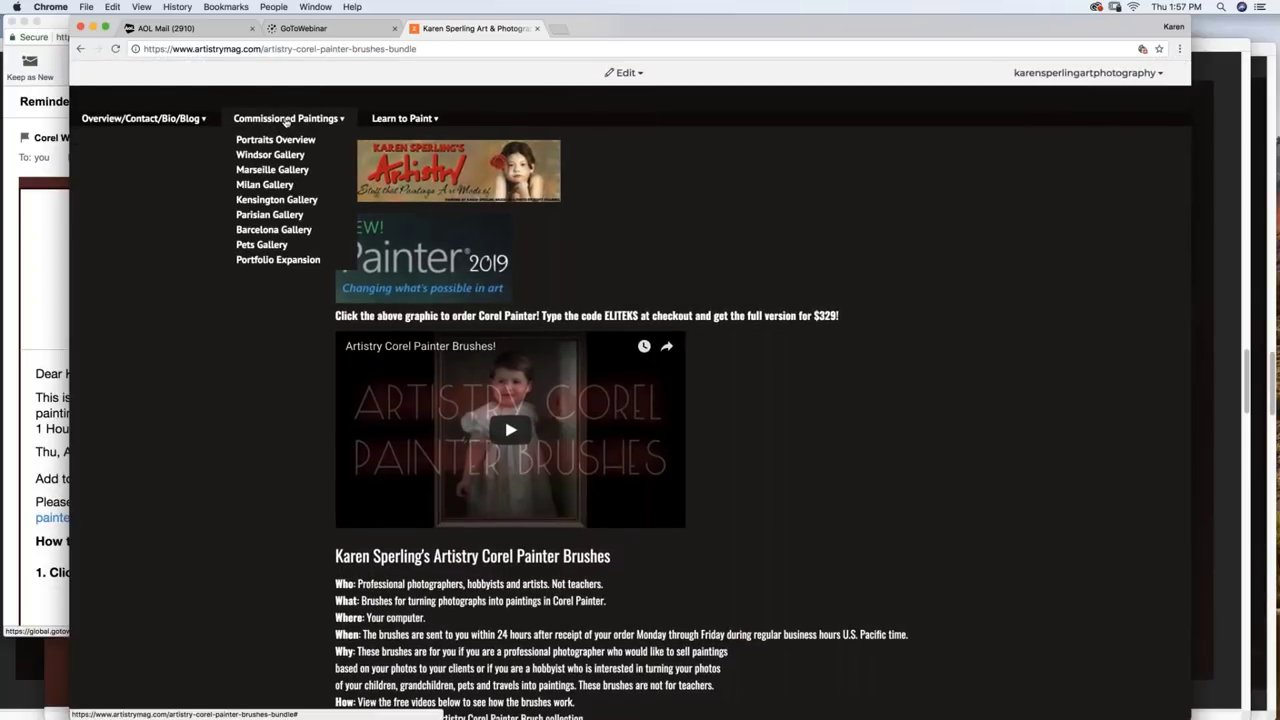
# Step: Open the Windsor Gallery and view the toddler-in-white-dress portrait on its own page
pyautogui.click(277, 155)
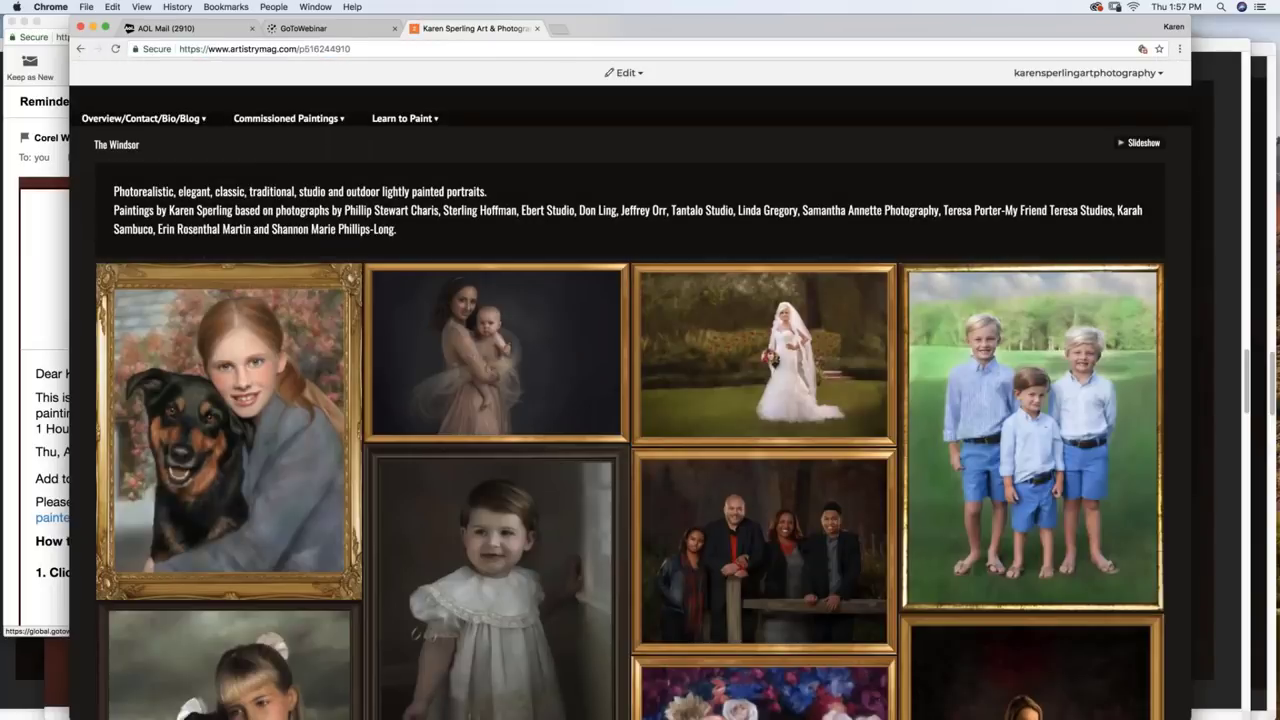
pyautogui.moveTo(278, 121)
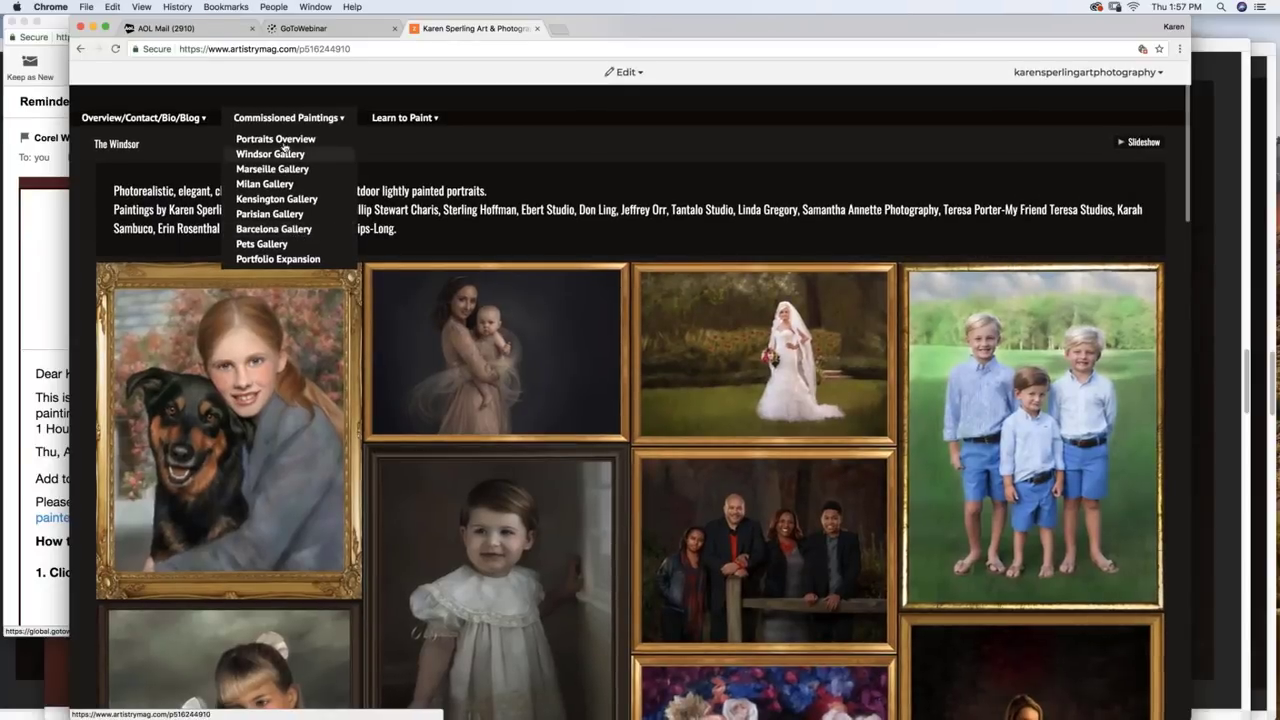
pyautogui.click(522, 592)
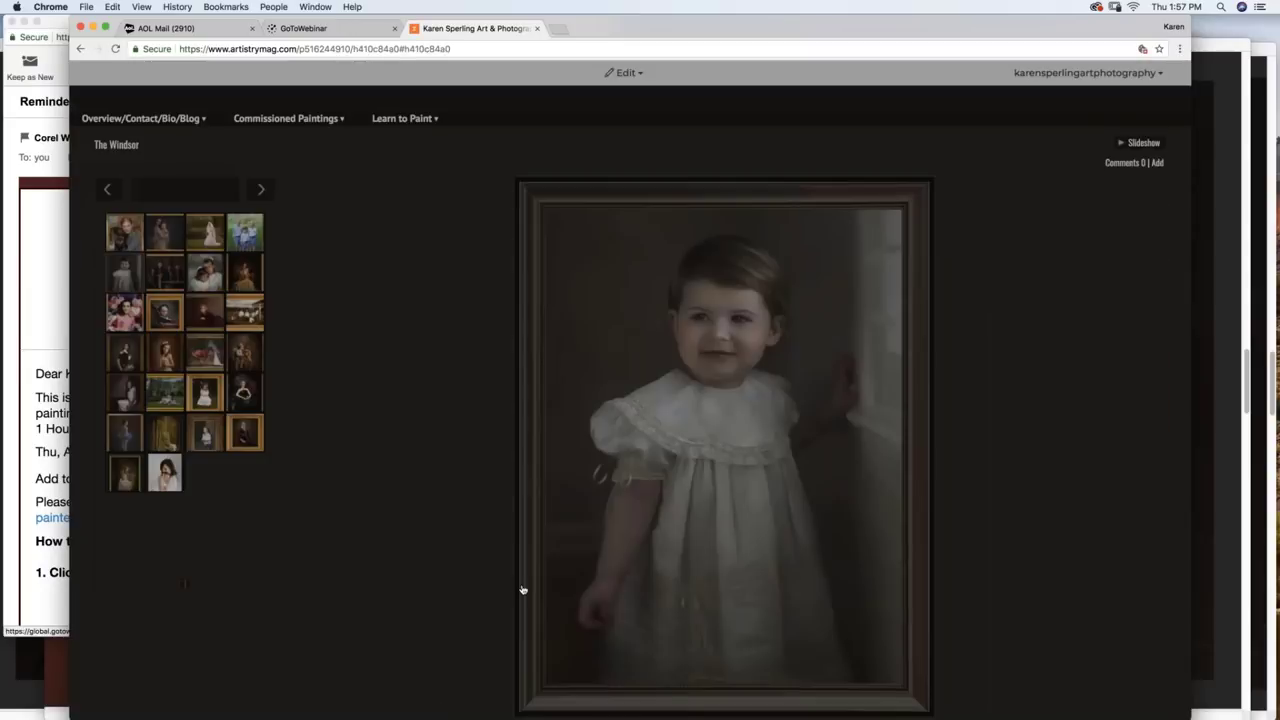
# Step: View the toddler portrait full-screen, close it, and start the Windsor gallery slideshow
pyautogui.click(774, 450)
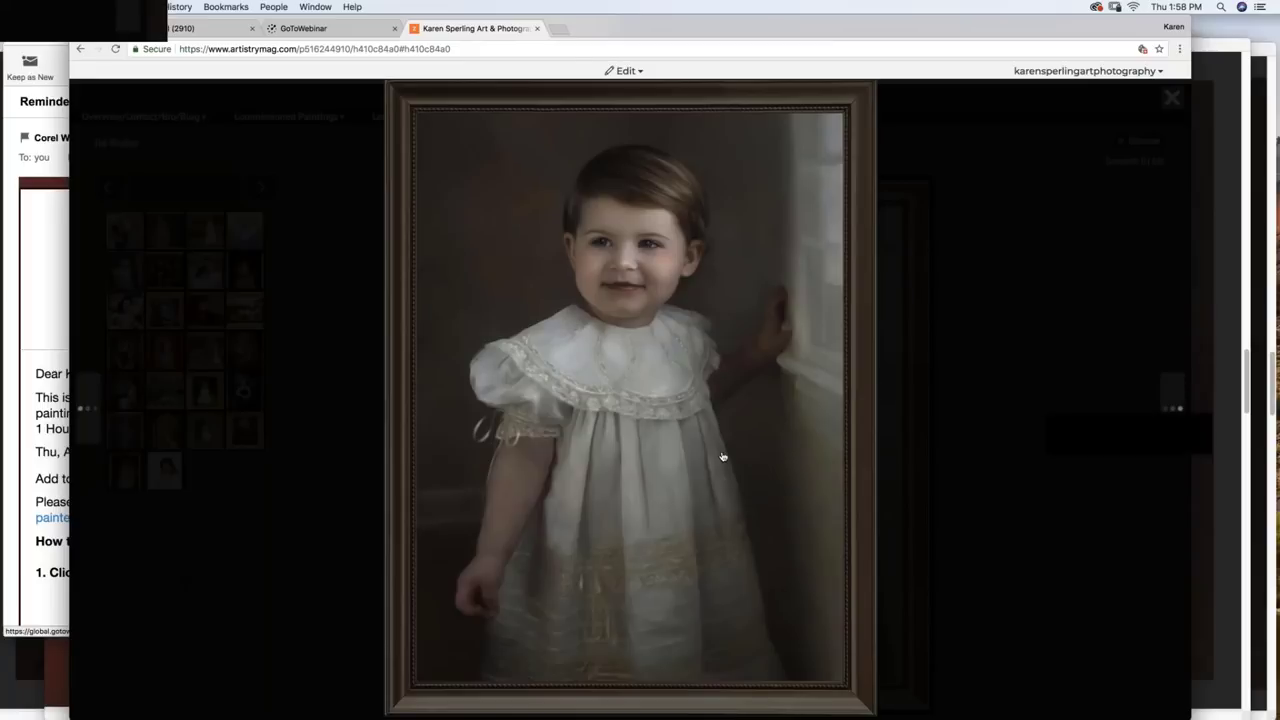
pyautogui.scroll(1, 632, 369)
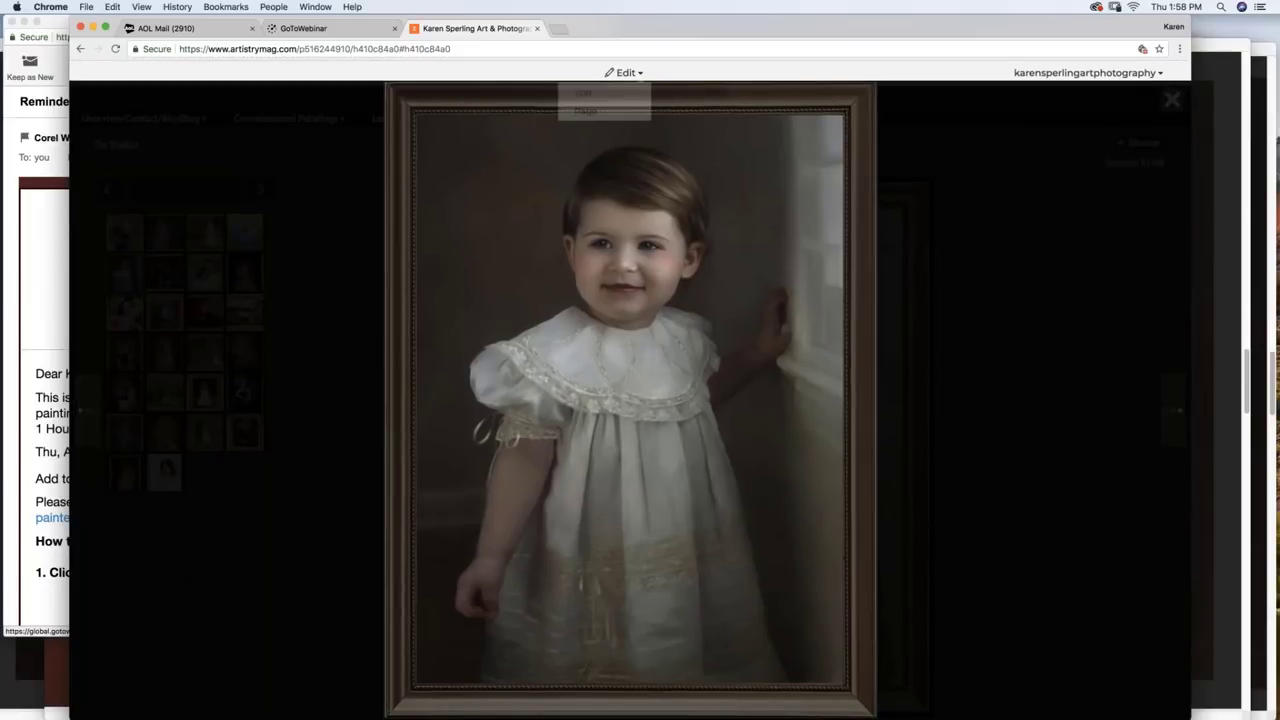
pyautogui.press('Escape')
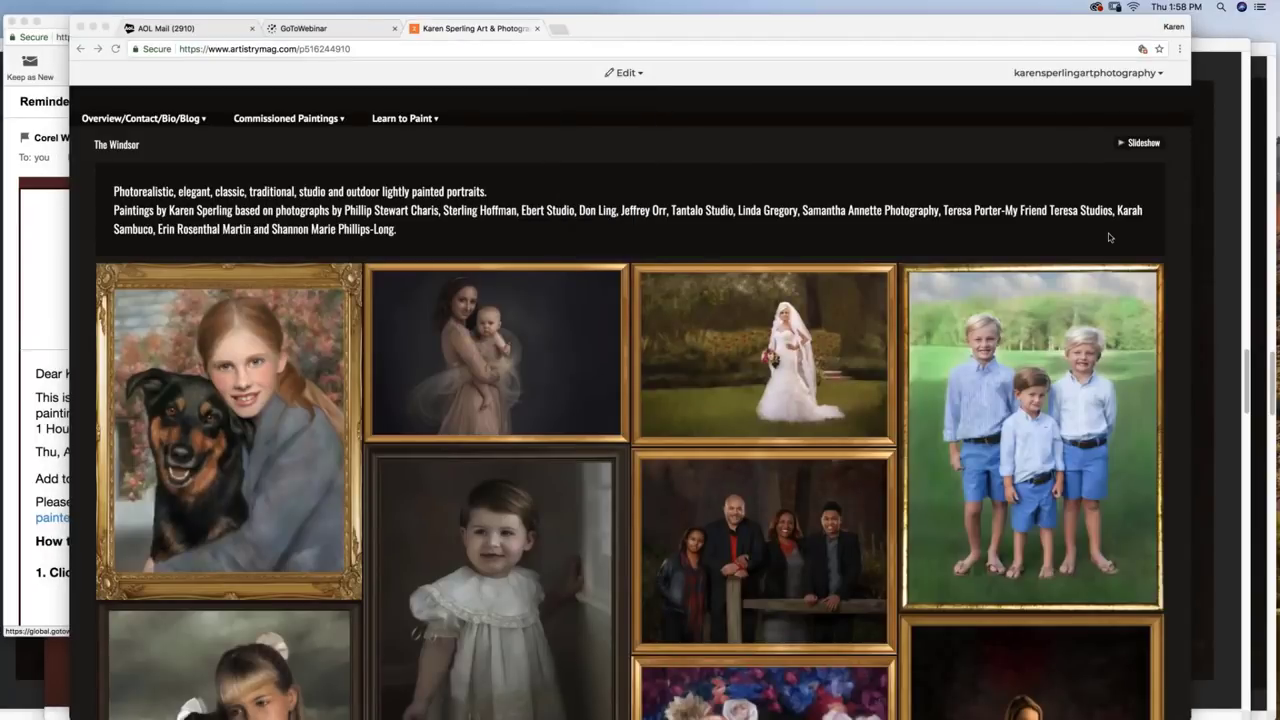
pyautogui.click(1138, 143)
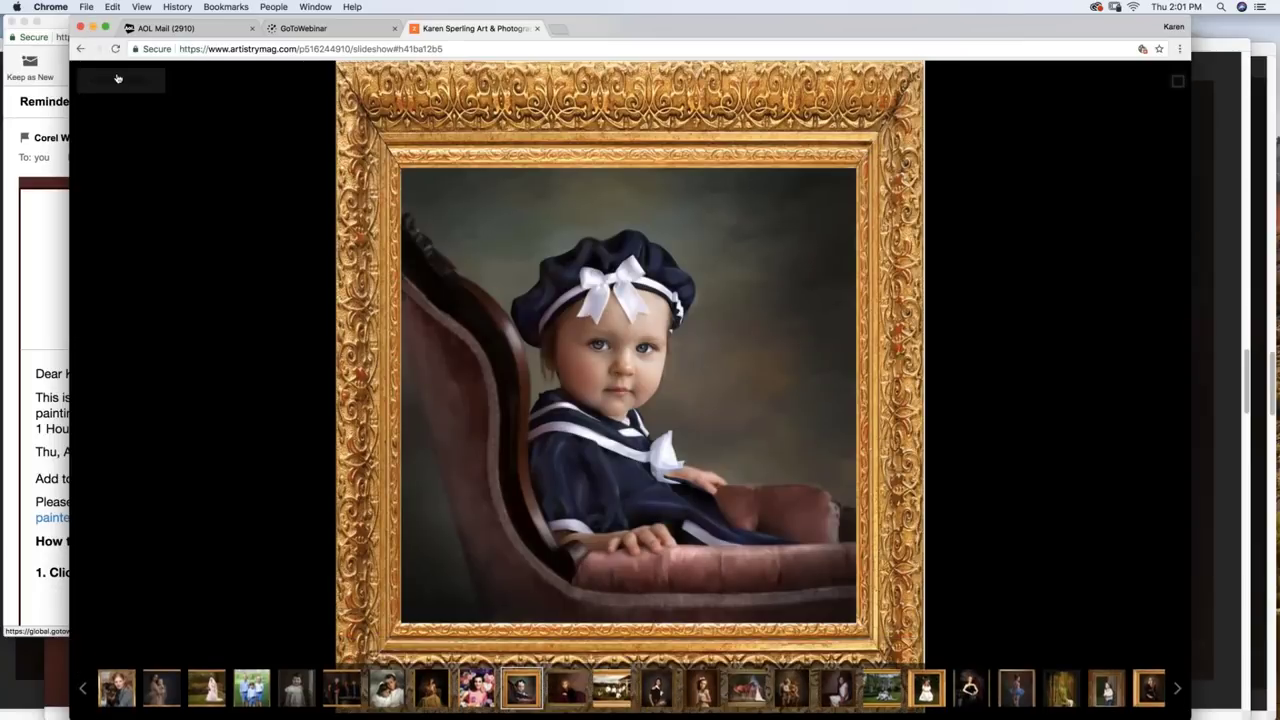
# Step: Exit the Windsor slideshow back to the gallery page
pyautogui.click(118, 79)
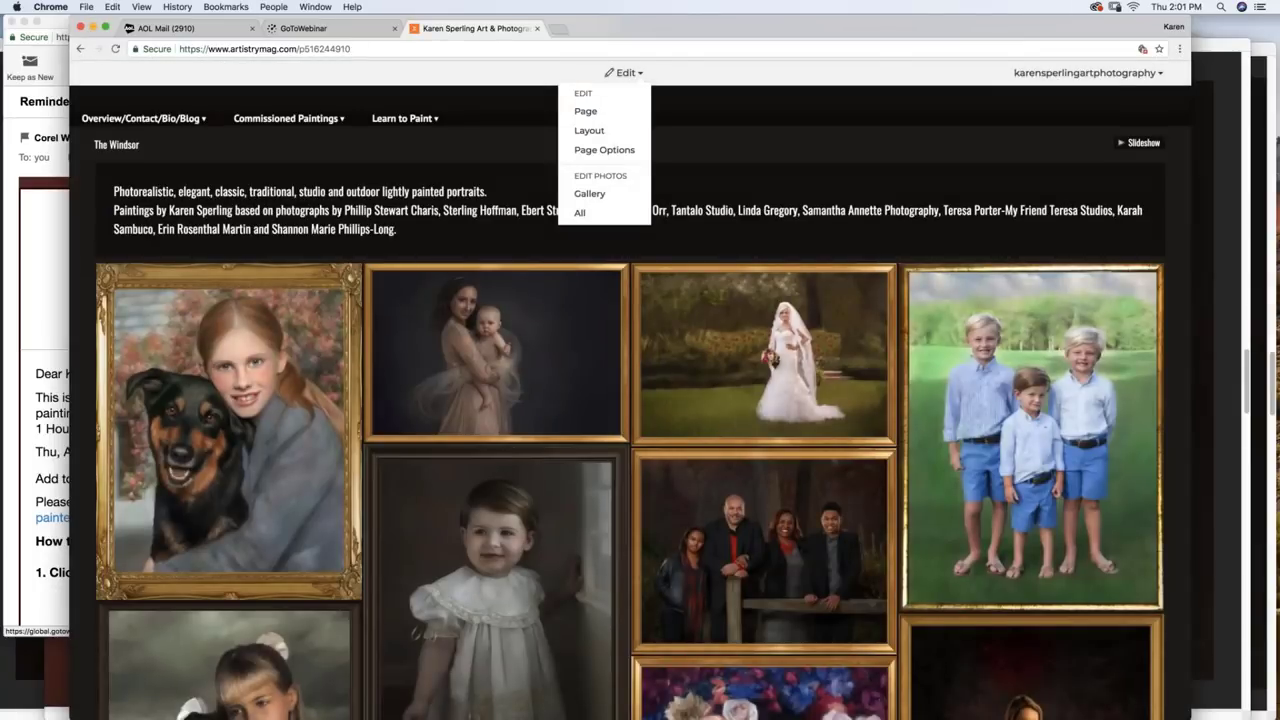
# Step: Open the Marseille Gallery from Commissioned Paintings and play its 15-image slideshow
pyautogui.moveTo(386, 120)
pyautogui.moveTo(300, 119)
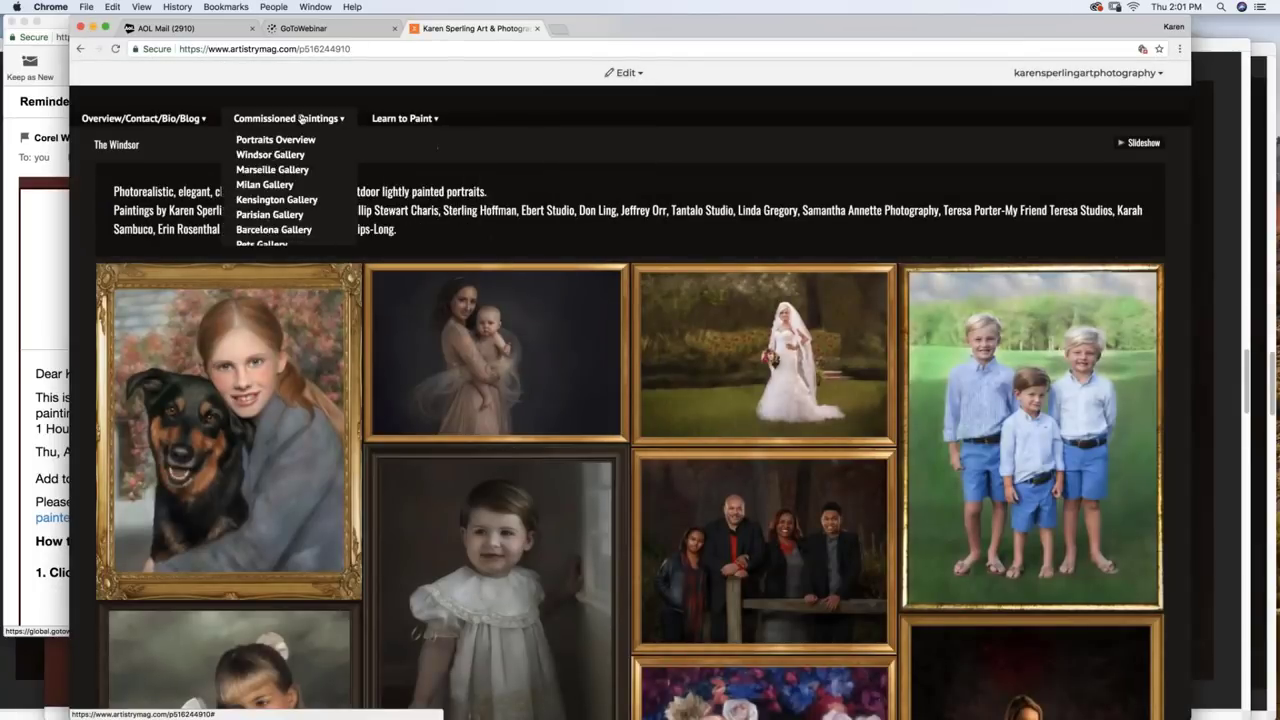
pyautogui.click(285, 171)
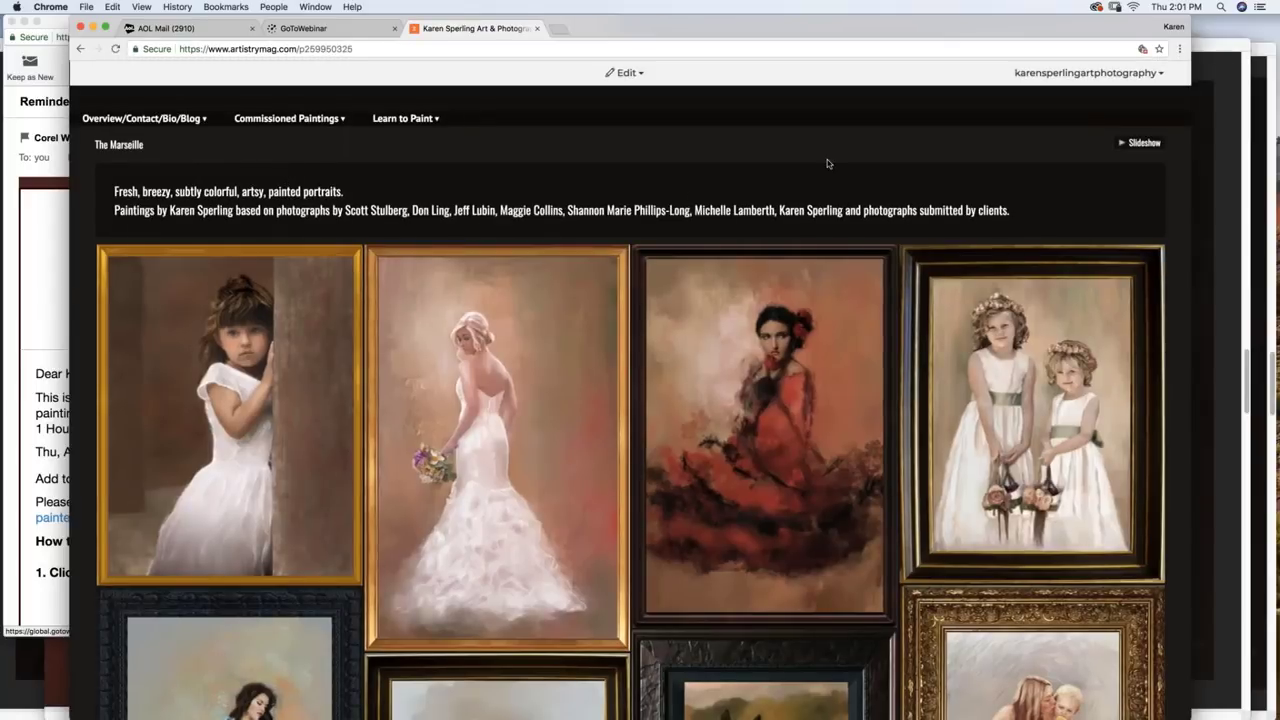
pyautogui.click(1142, 143)
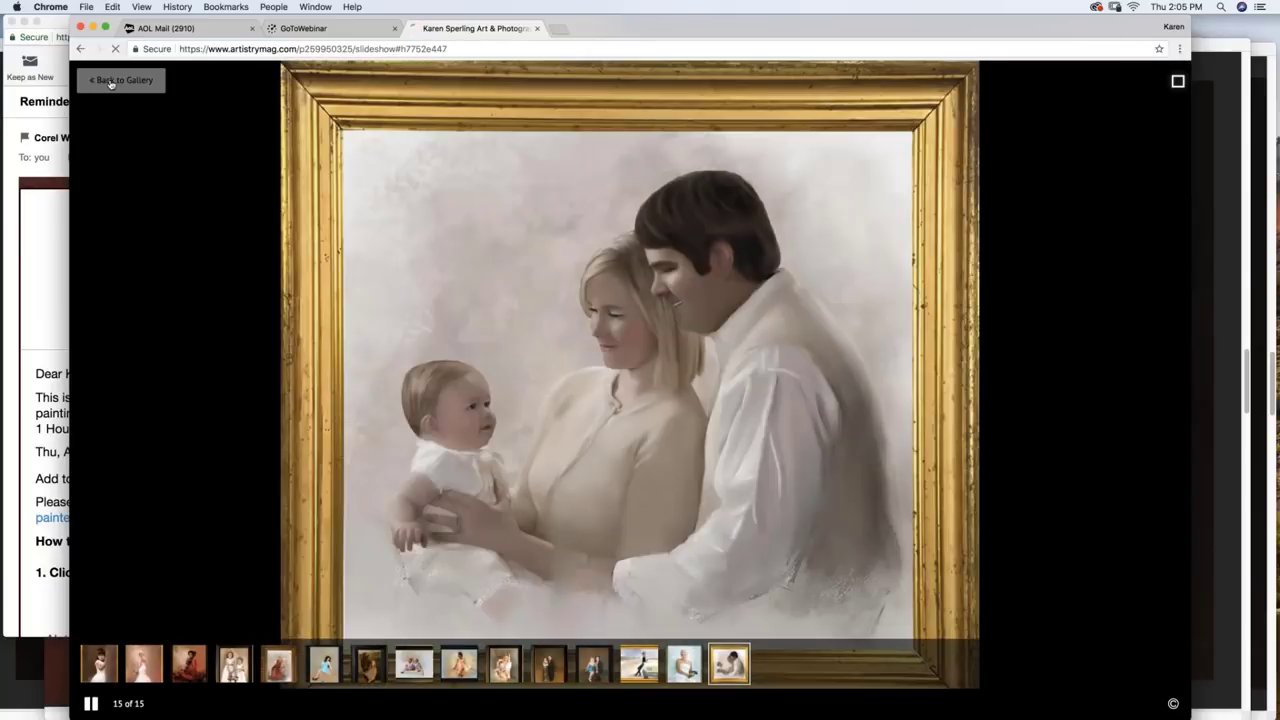
# Step: Leave the slideshow, visit the Kensington Gallery, then play the Pets Gallery slideshow
pyautogui.click(112, 83)
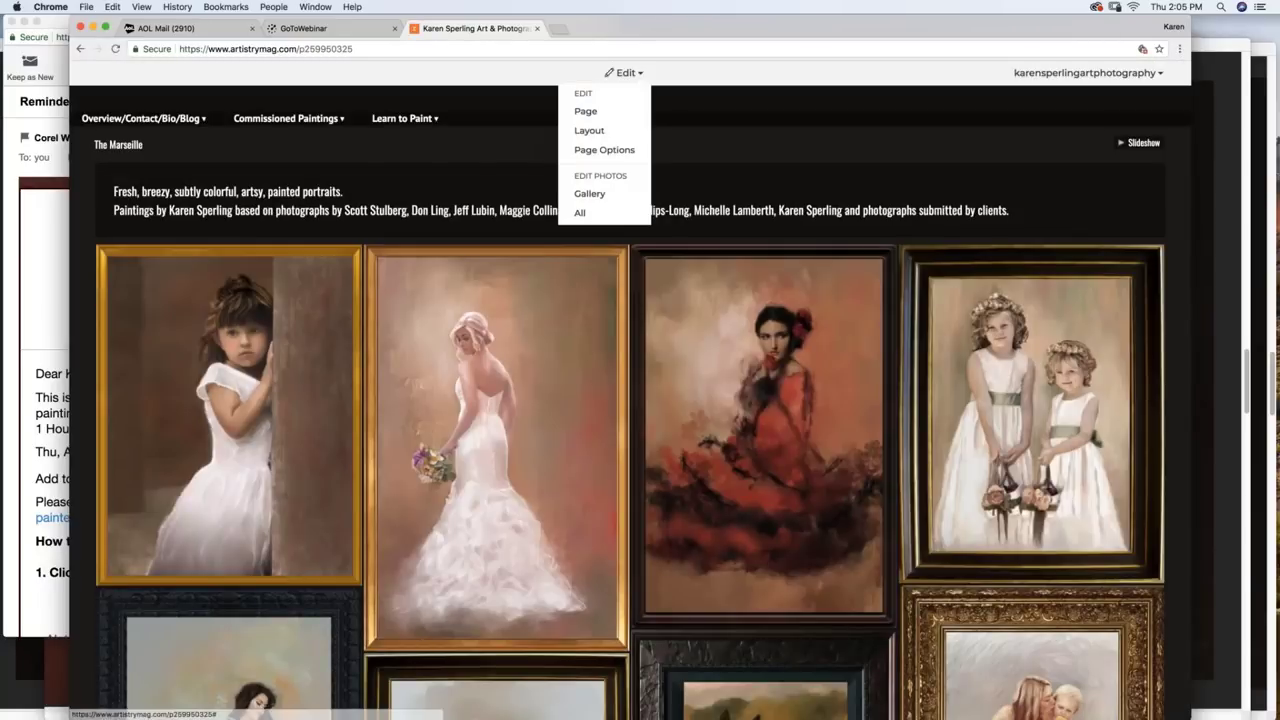
pyautogui.moveTo(398, 121)
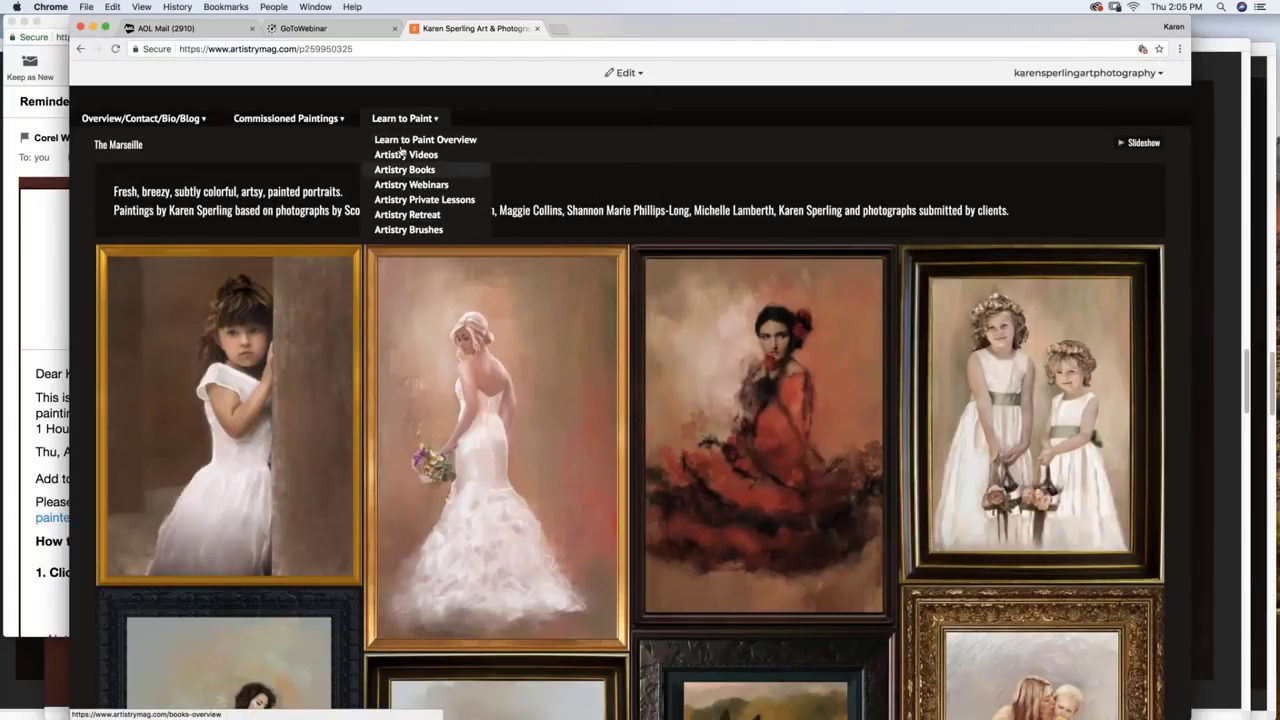
pyautogui.moveTo(290, 121)
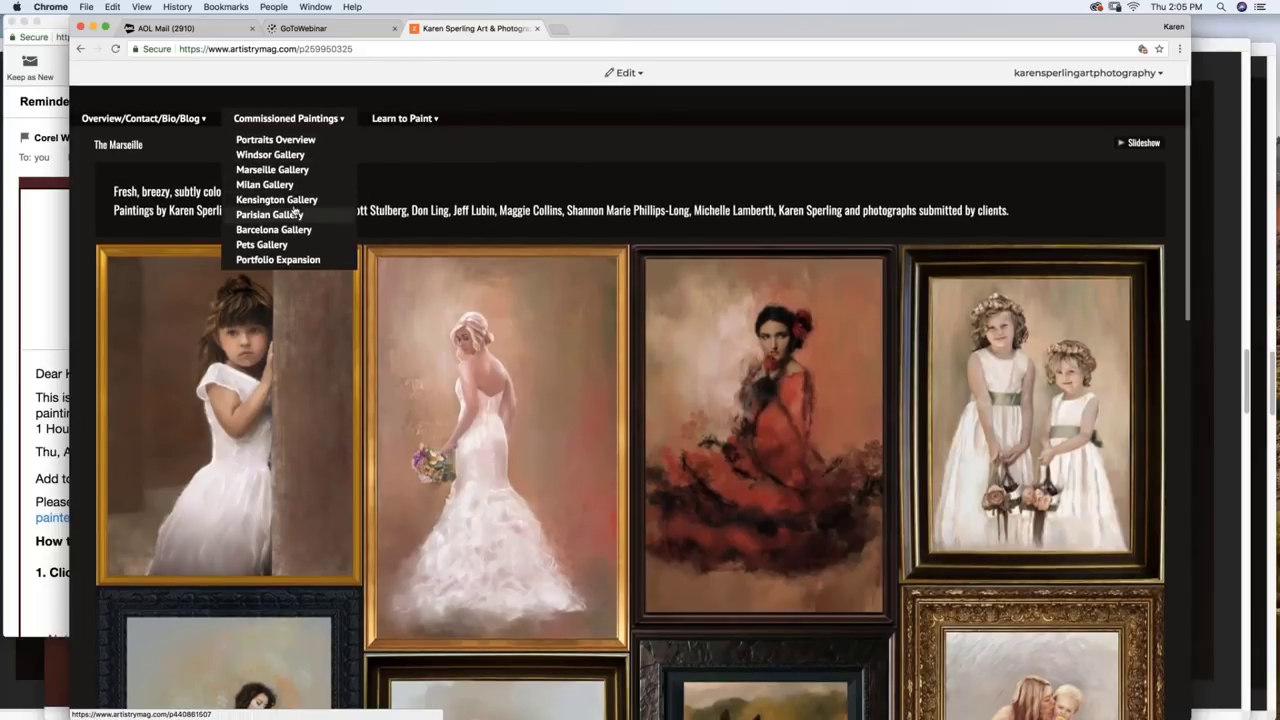
pyautogui.click(294, 207)
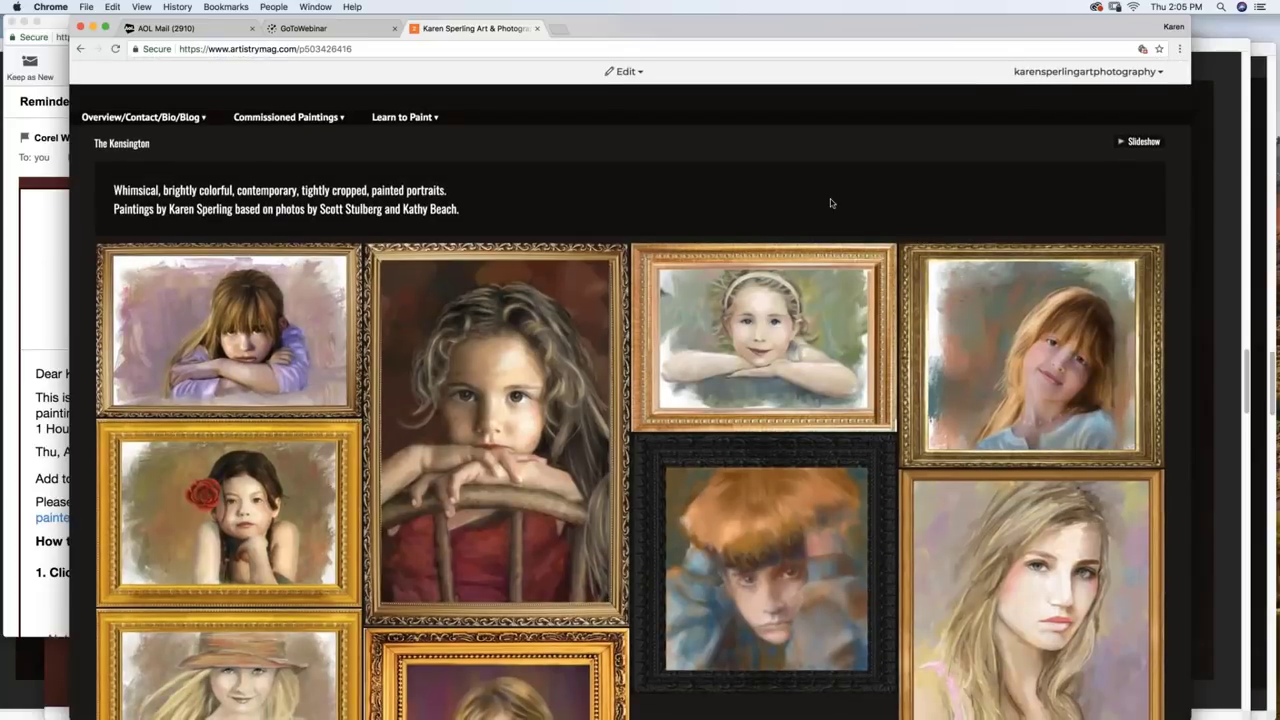
pyautogui.moveTo(288, 117)
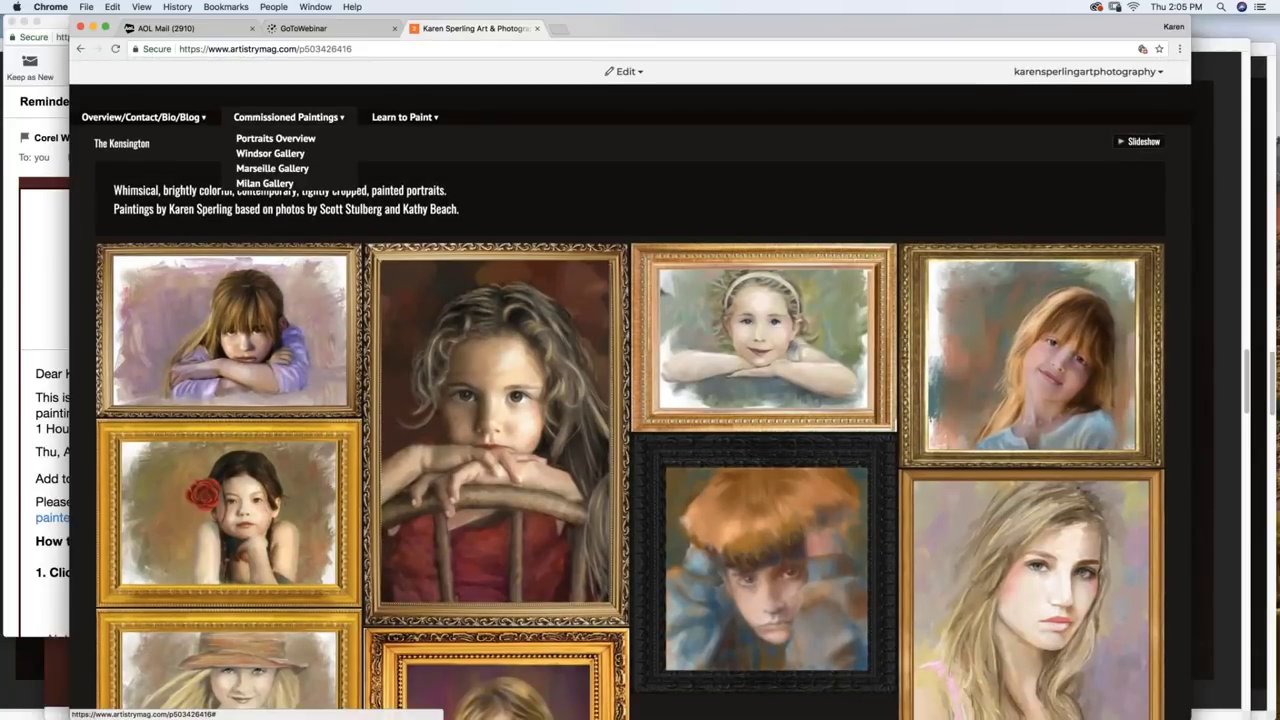
pyautogui.click(264, 245)
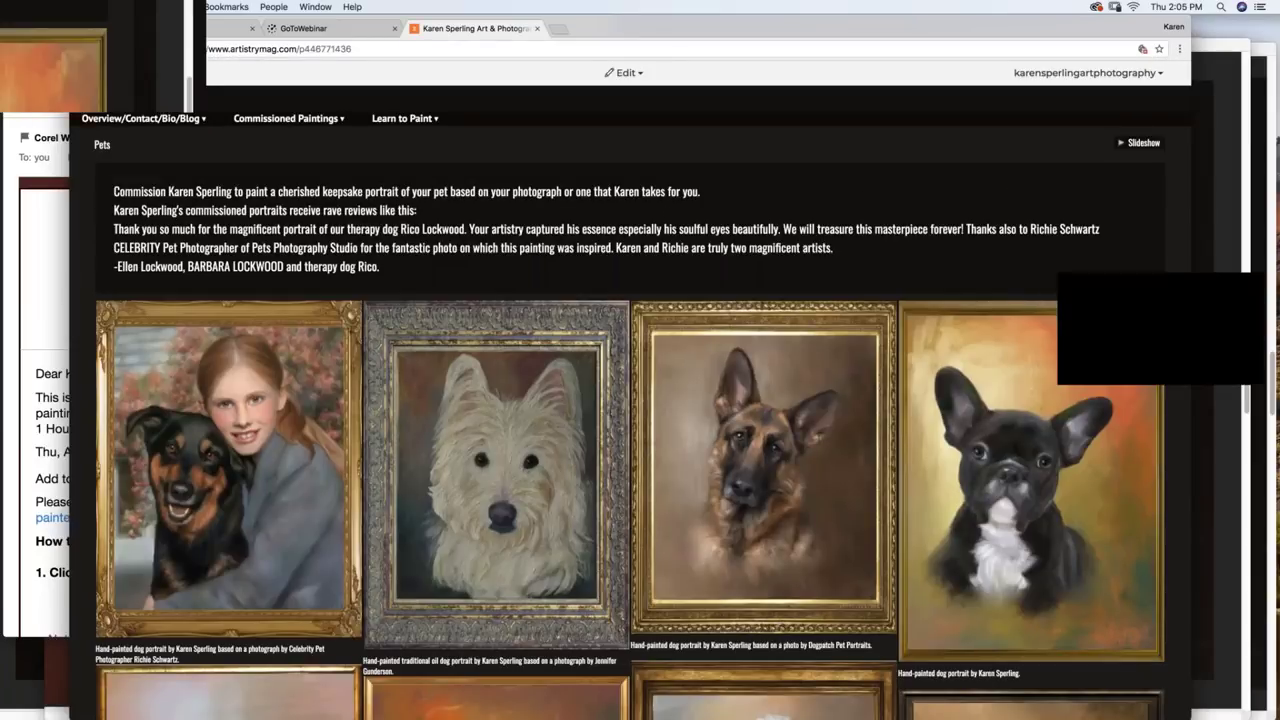
pyautogui.click(1141, 145)
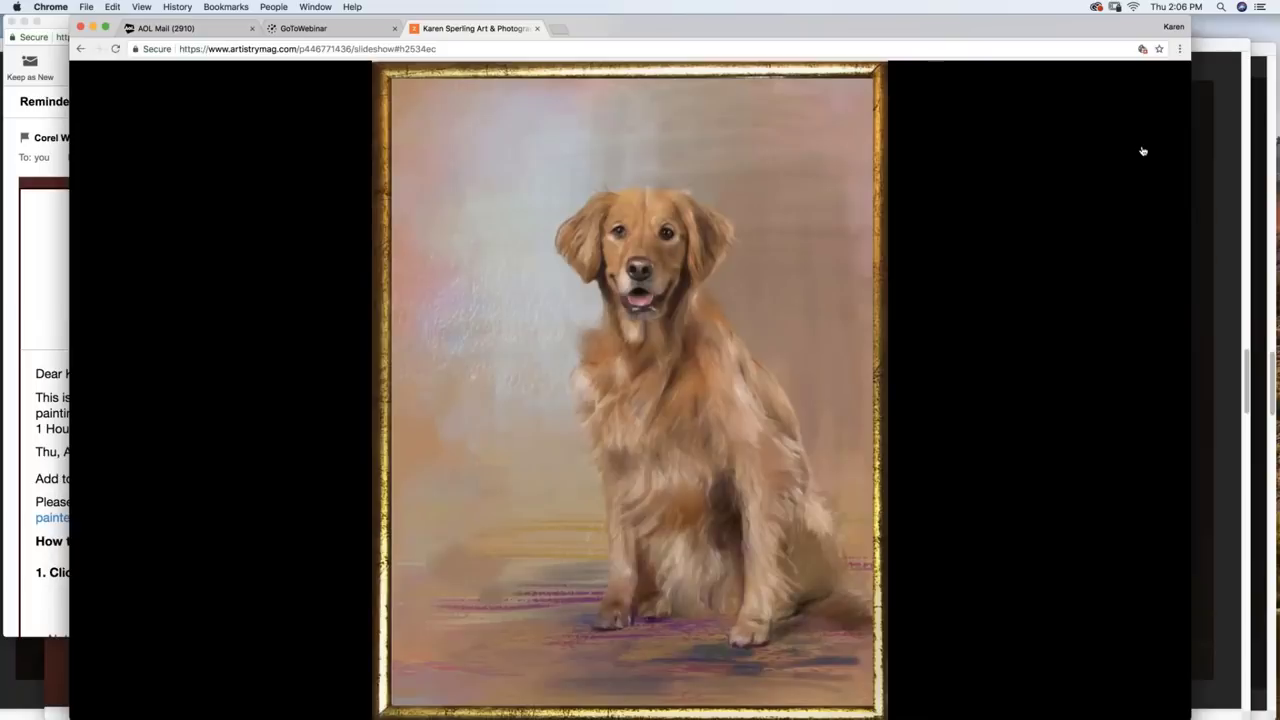
# Step: Switch back to Corel Painter and the Caravaggio painting
pyautogui.moveTo(579, 562)
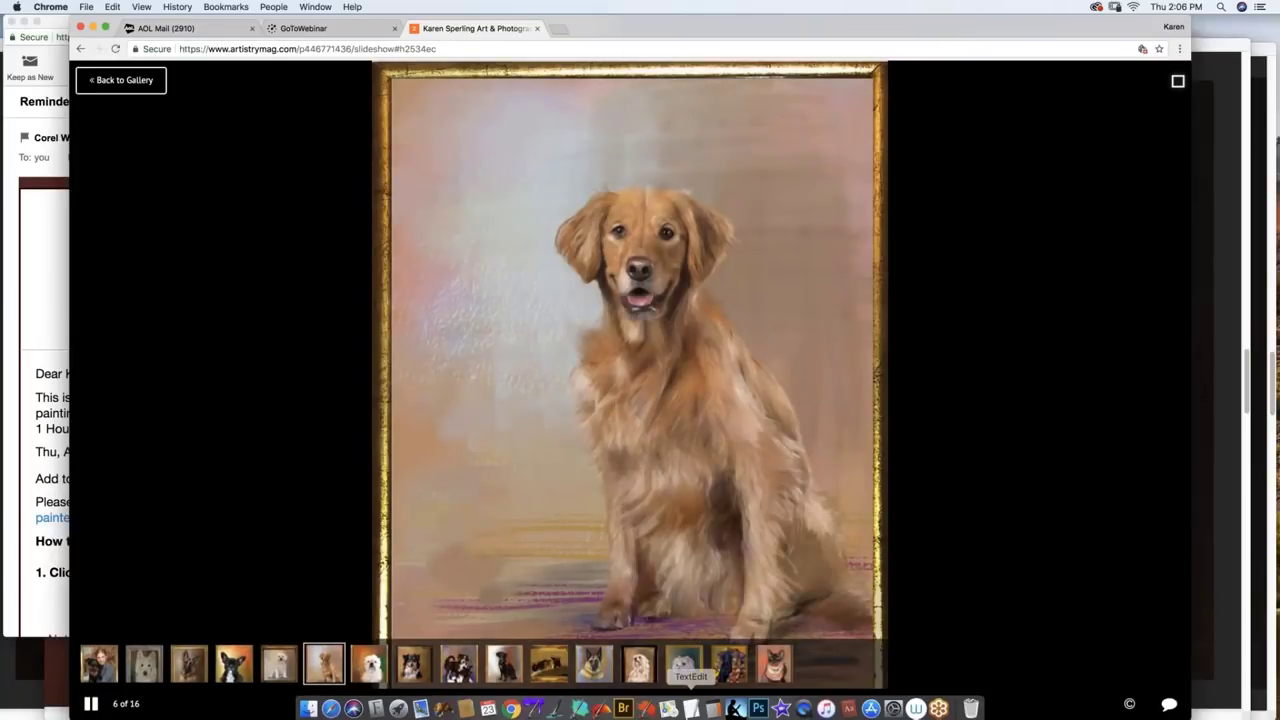
pyautogui.click(647, 705)
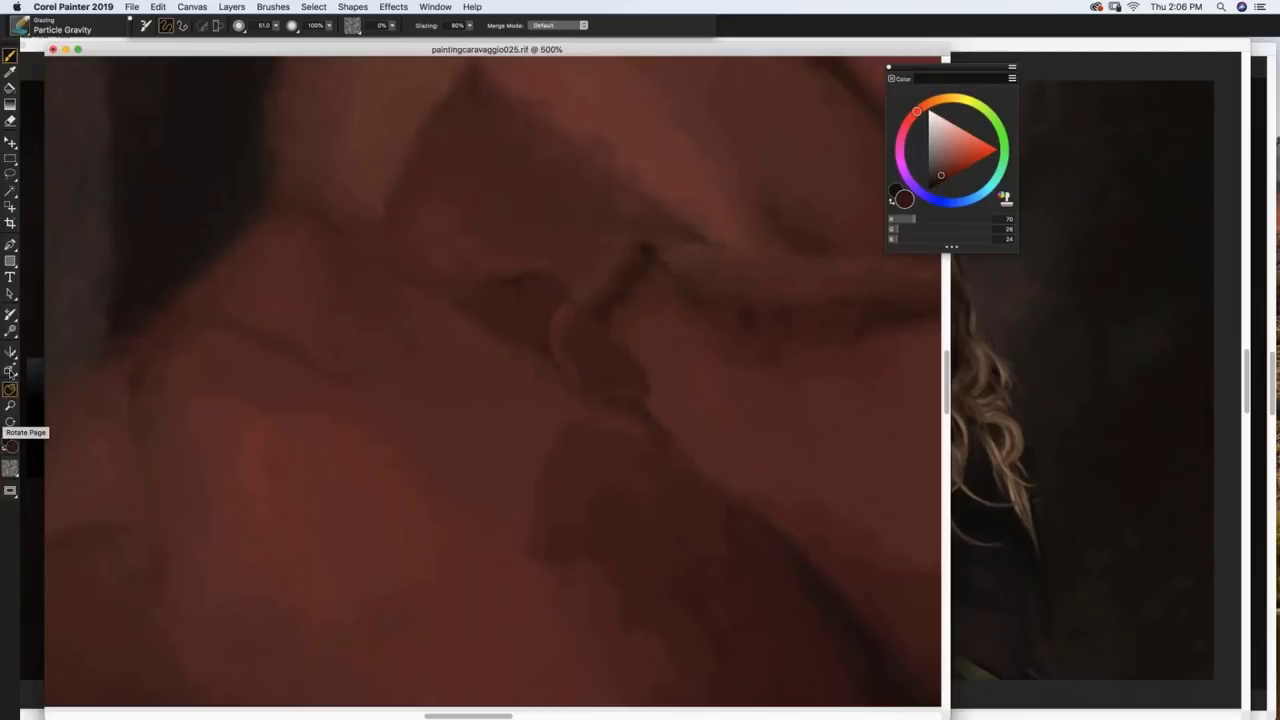
# Step: Start a text block over the rose reading '20% off everything' and make it white
pyautogui.click(10, 278)
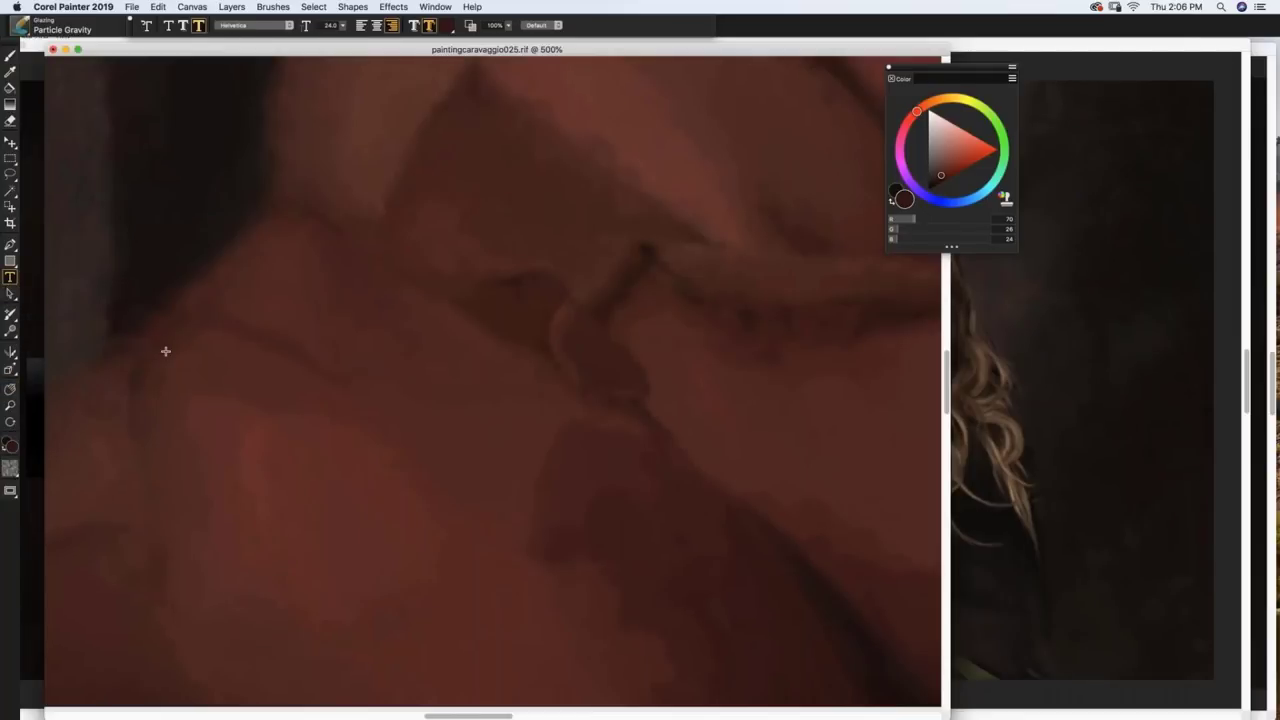
pyautogui.click(176, 362)
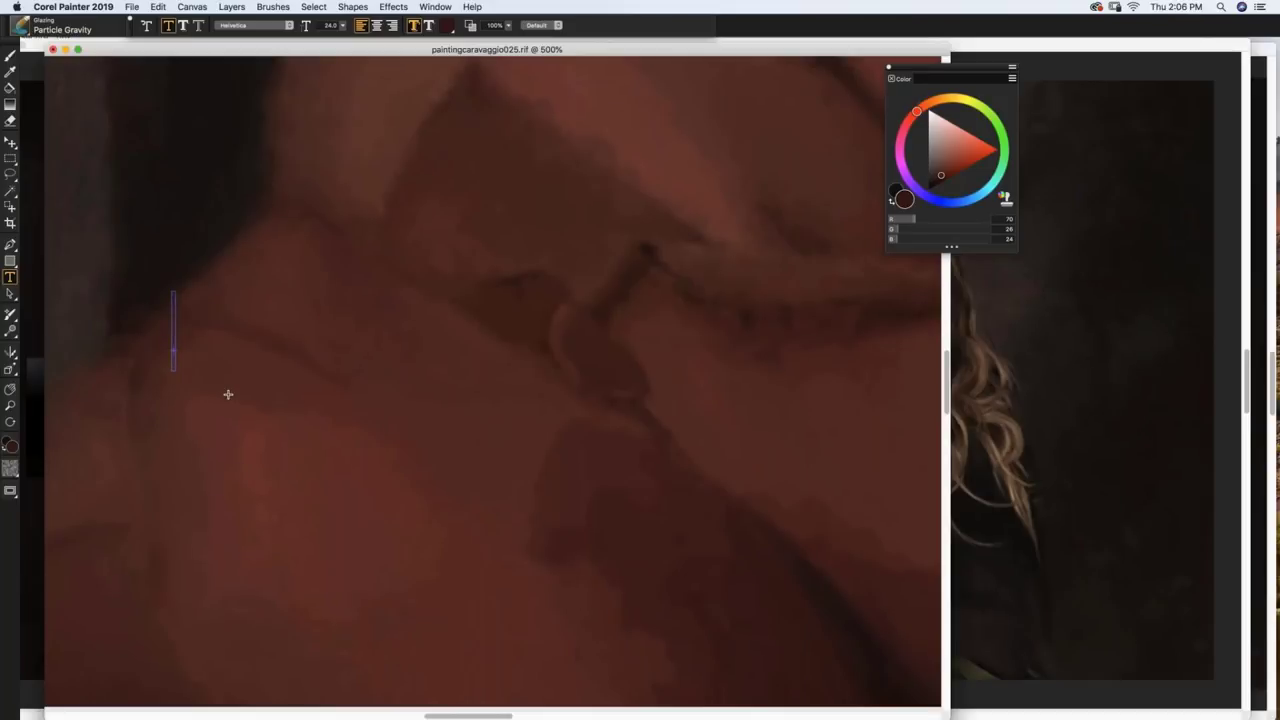
pyautogui.write('20% o')
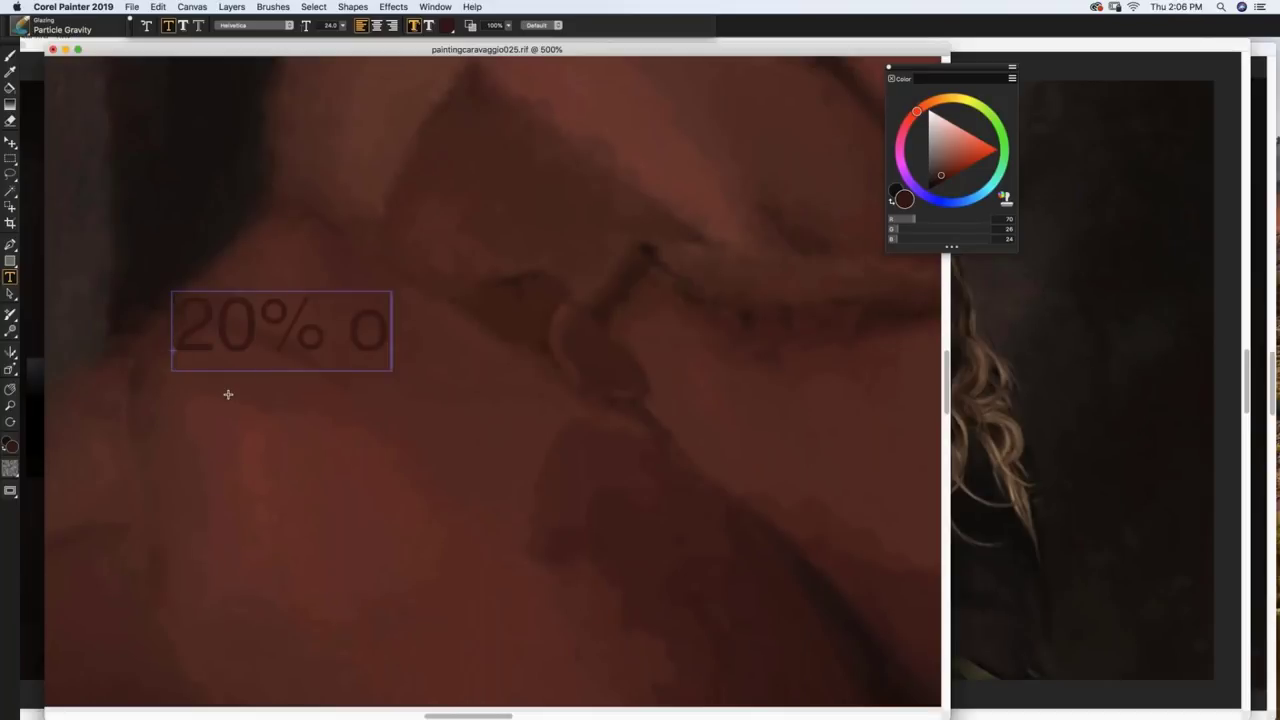
pyautogui.write('ff everything')
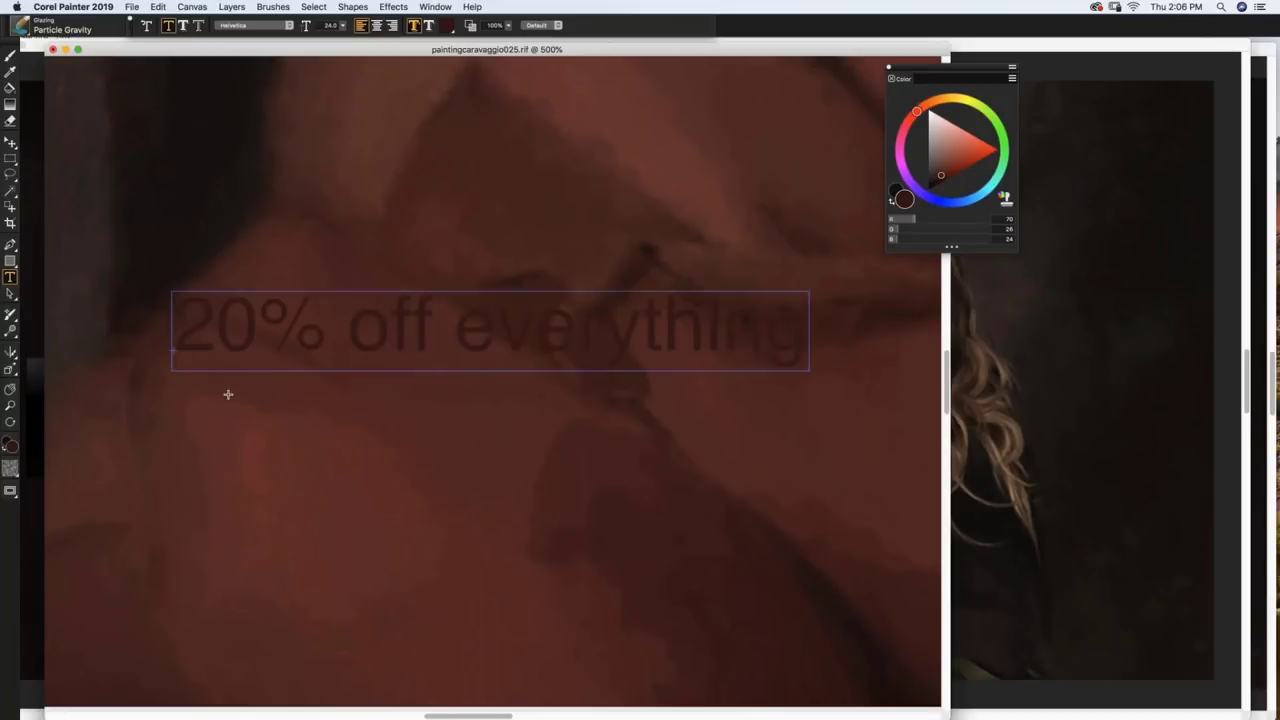
pyautogui.scroll(-5, 227, 392)
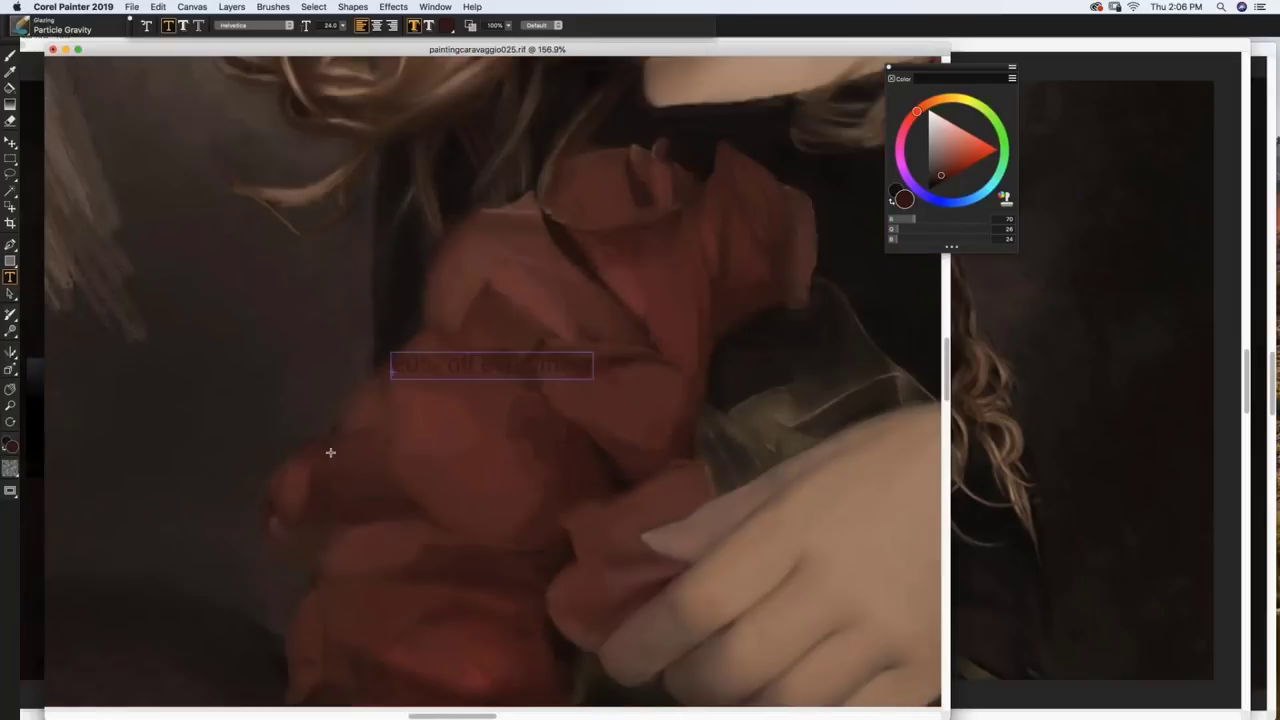
pyautogui.moveTo(947, 134); pyautogui.dragTo(929, 112)
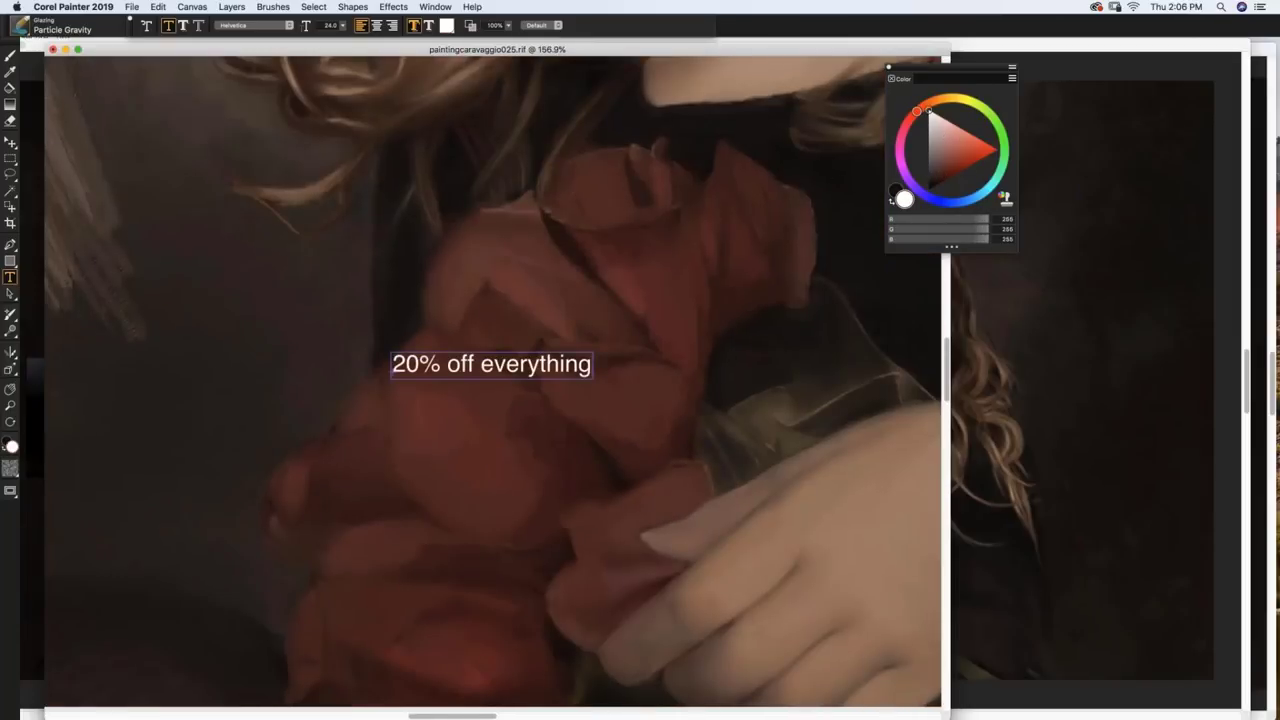
# Step: Add the second line 'except Artistry Retreat in person and webinar', then select all the text
pyautogui.press('Return')
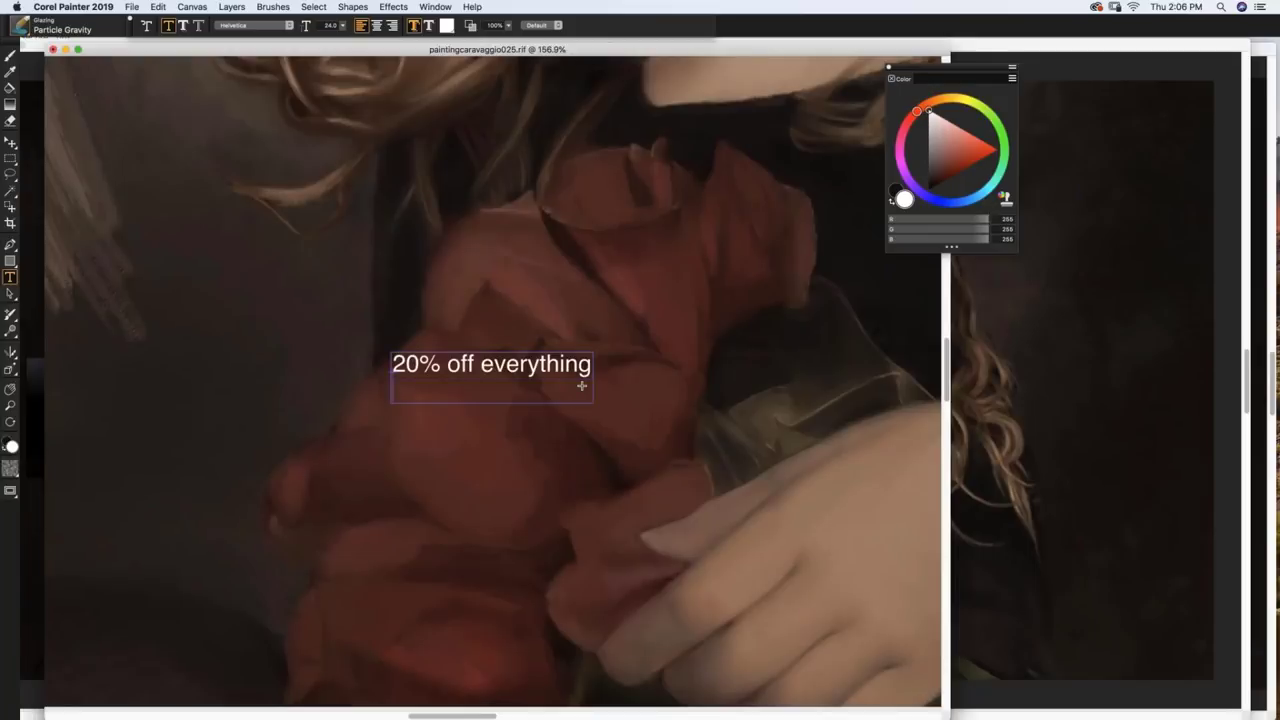
pyautogui.write('except A')
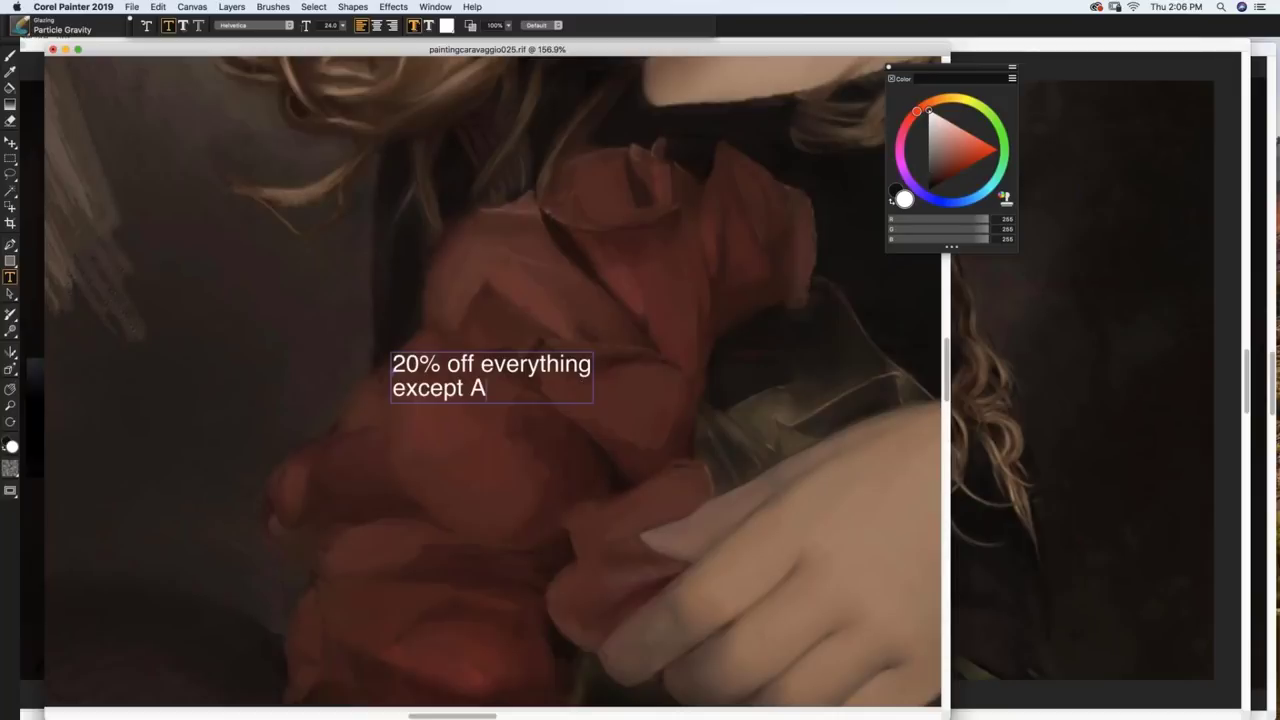
pyautogui.write('rtistr')
pyautogui.press('BackSpace')
pyautogui.press('BackSpace')
pyautogui.write('stry Retreat')
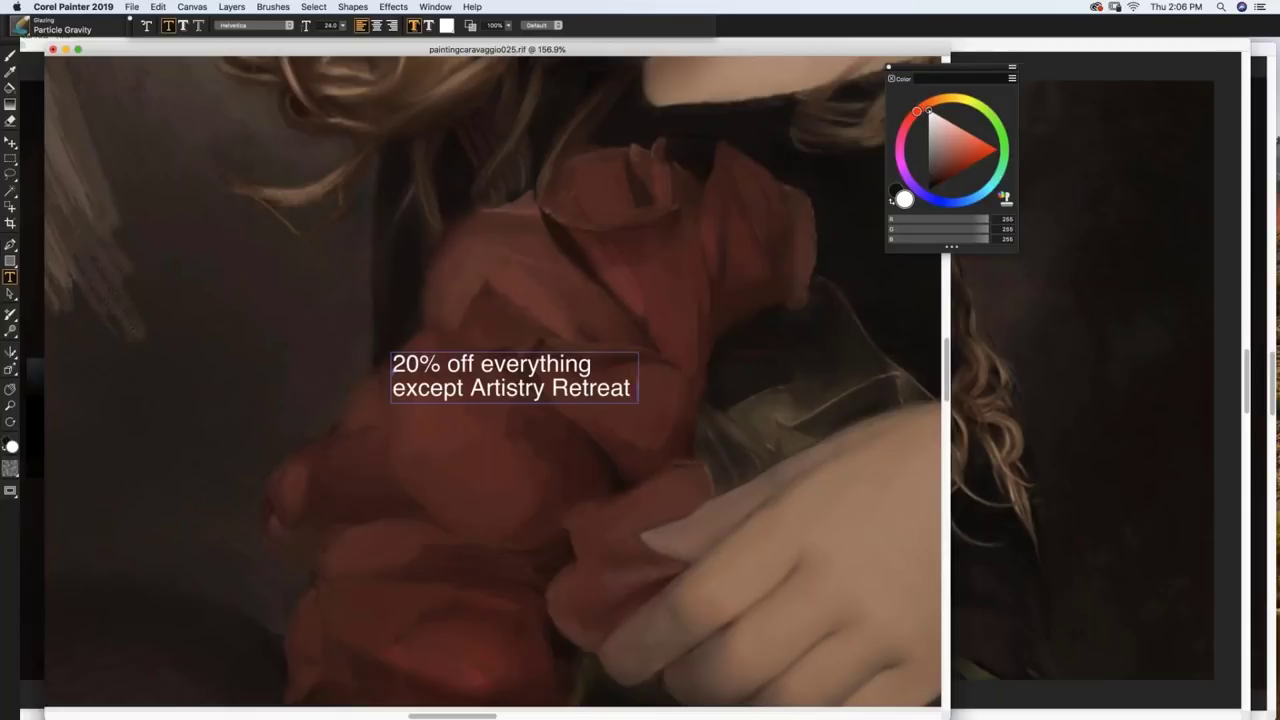
pyautogui.write(' in person a')
pyautogui.write('nd webinar')
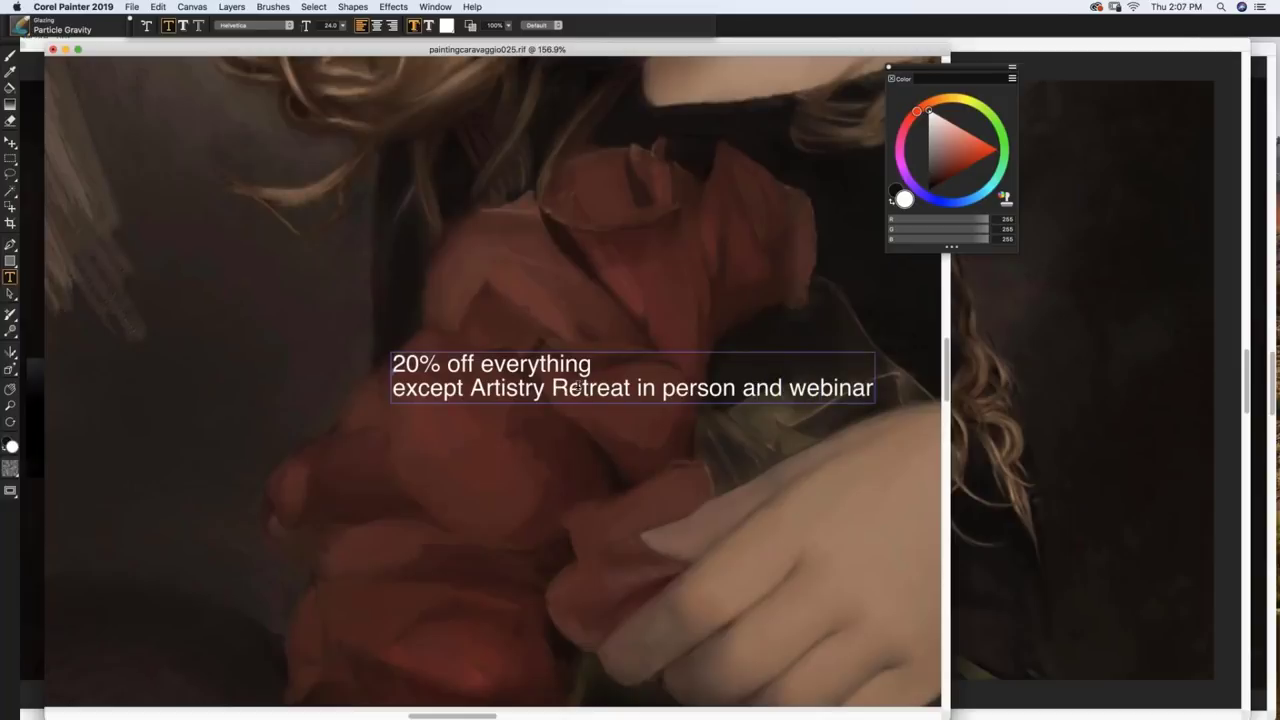
pyautogui.press('super+a')
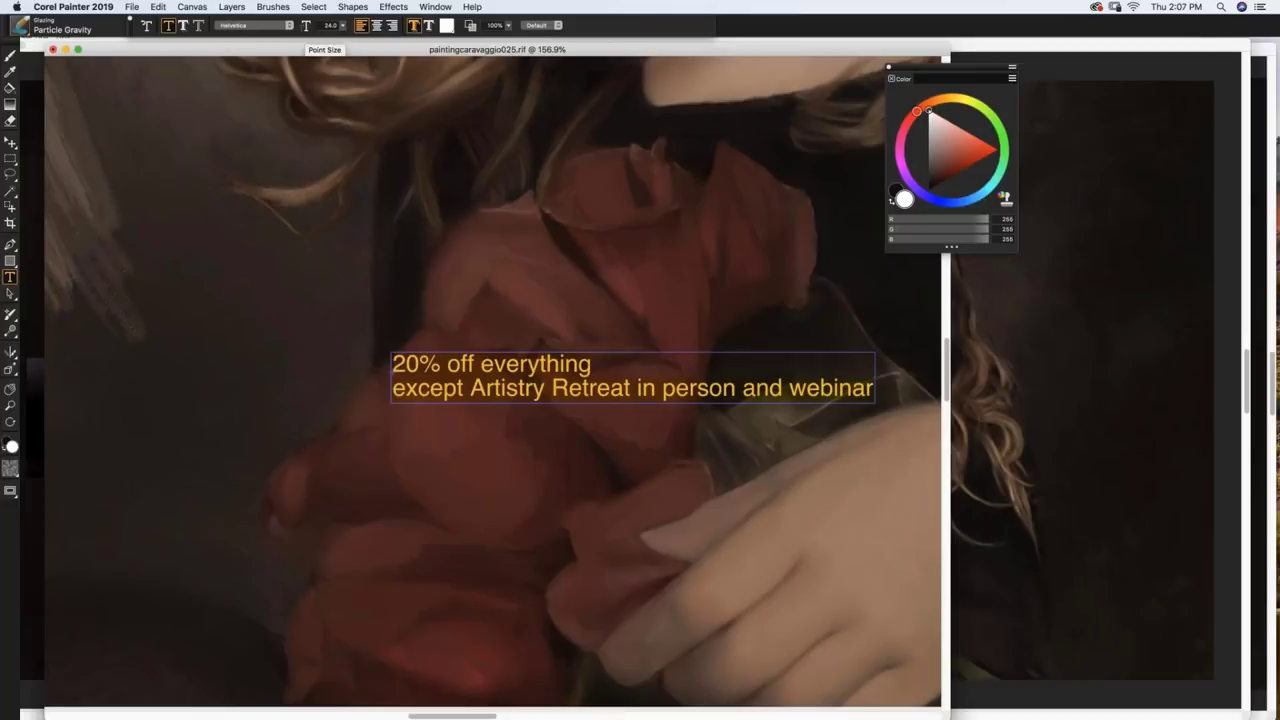
# Step: Delete and re-paste the discount message, then shift its layer further left on the canvas
pyautogui.scroll(8, 547, 335)
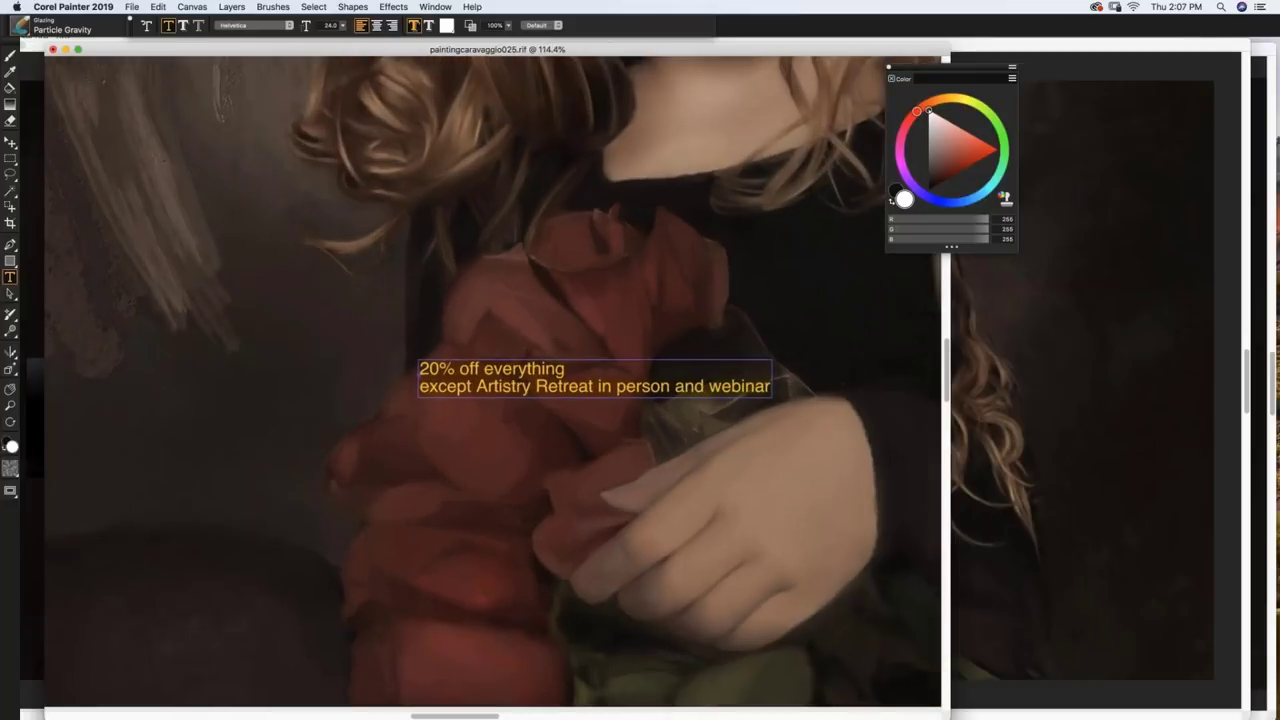
pyautogui.press('BackSpace')
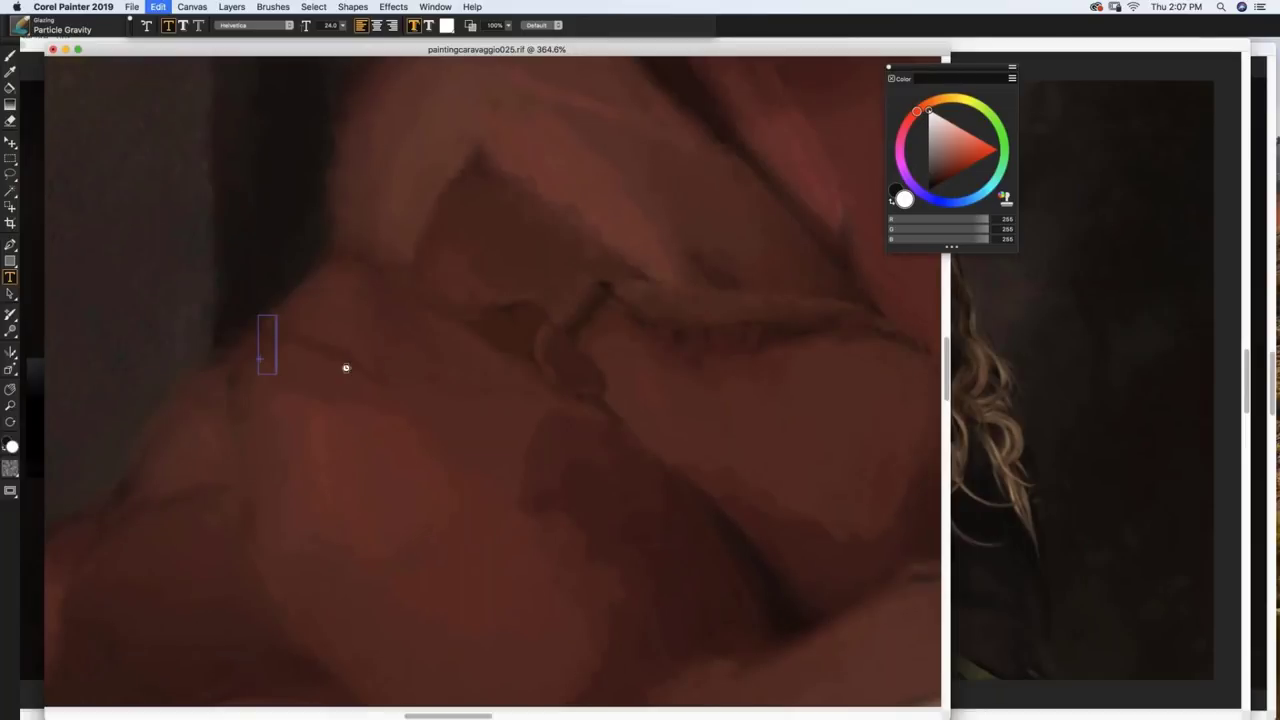
pyautogui.press('super+v')
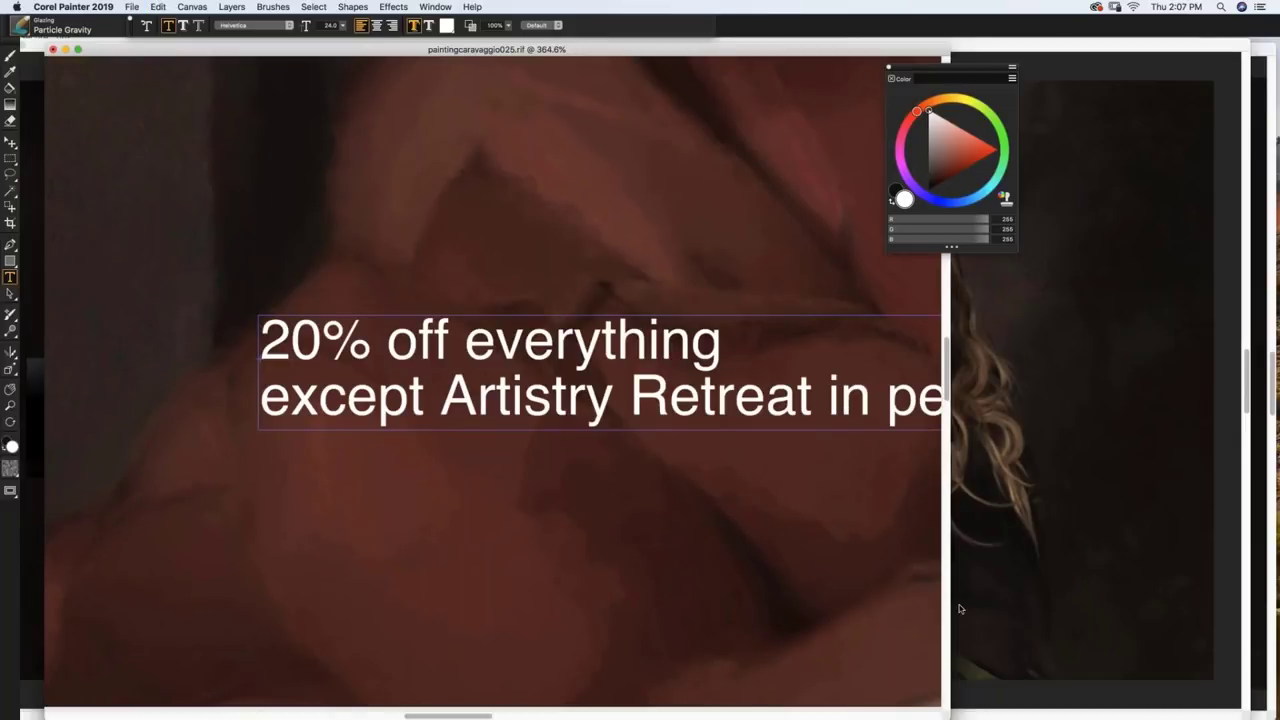
pyautogui.moveTo(959, 608); pyautogui.dragTo(1030, 660)
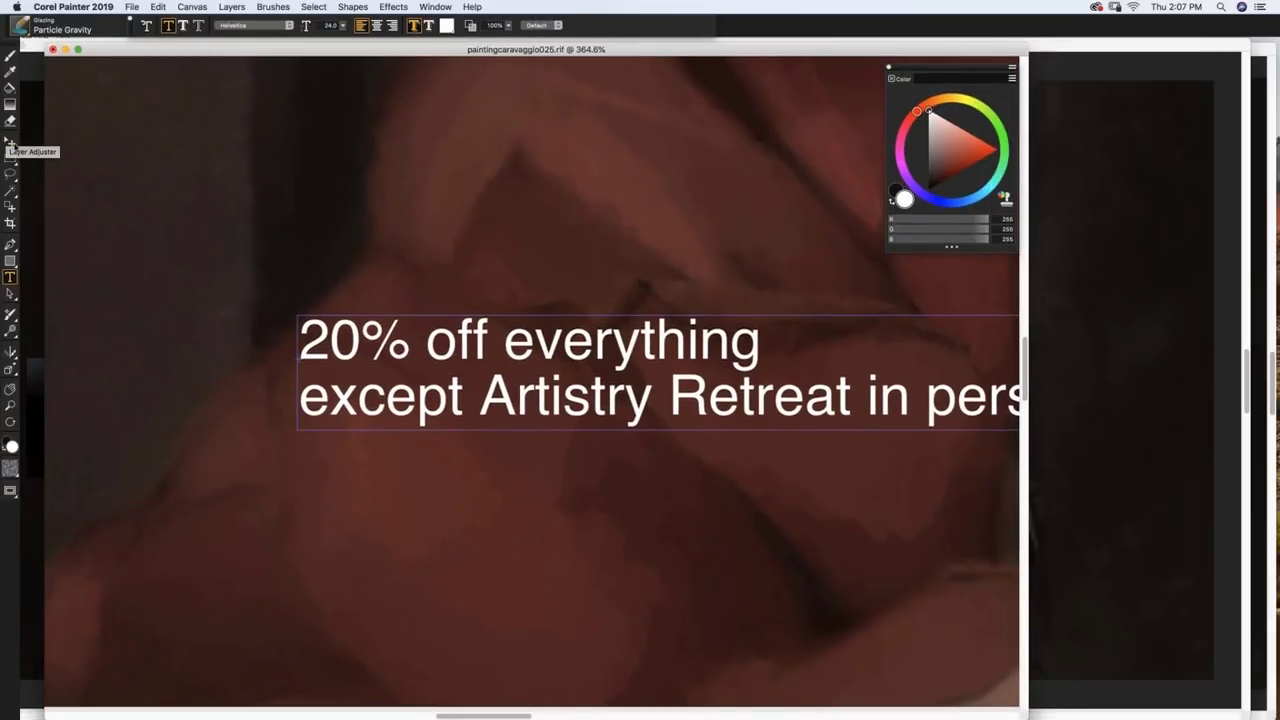
pyautogui.click(11, 145)
pyautogui.moveTo(372, 336); pyautogui.dragTo(190, 293)
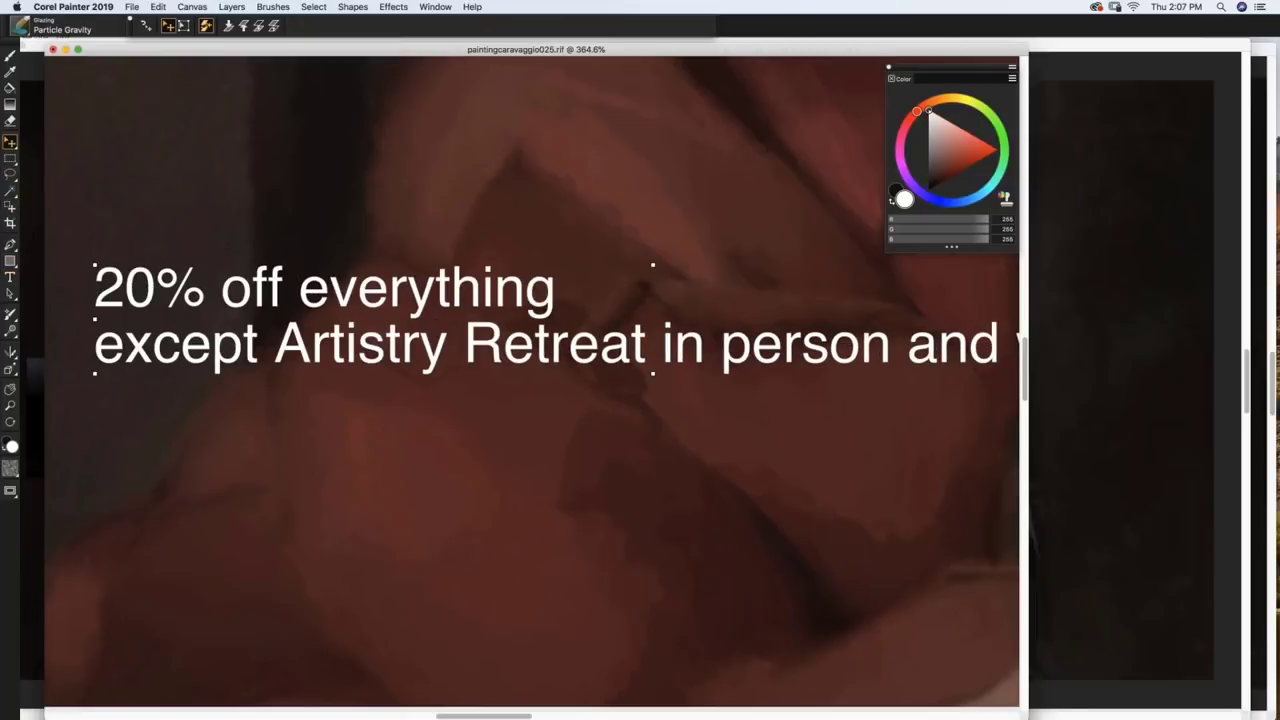
pyautogui.click(668, 352)
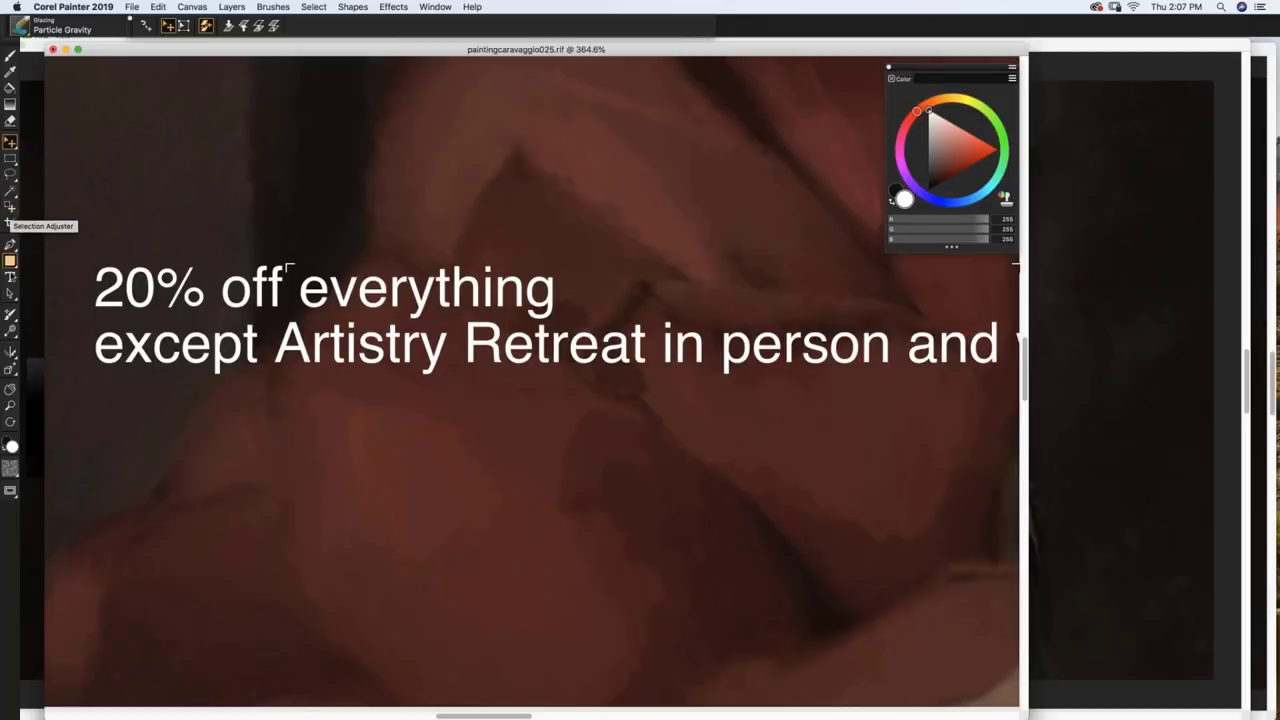
pyautogui.press('t')
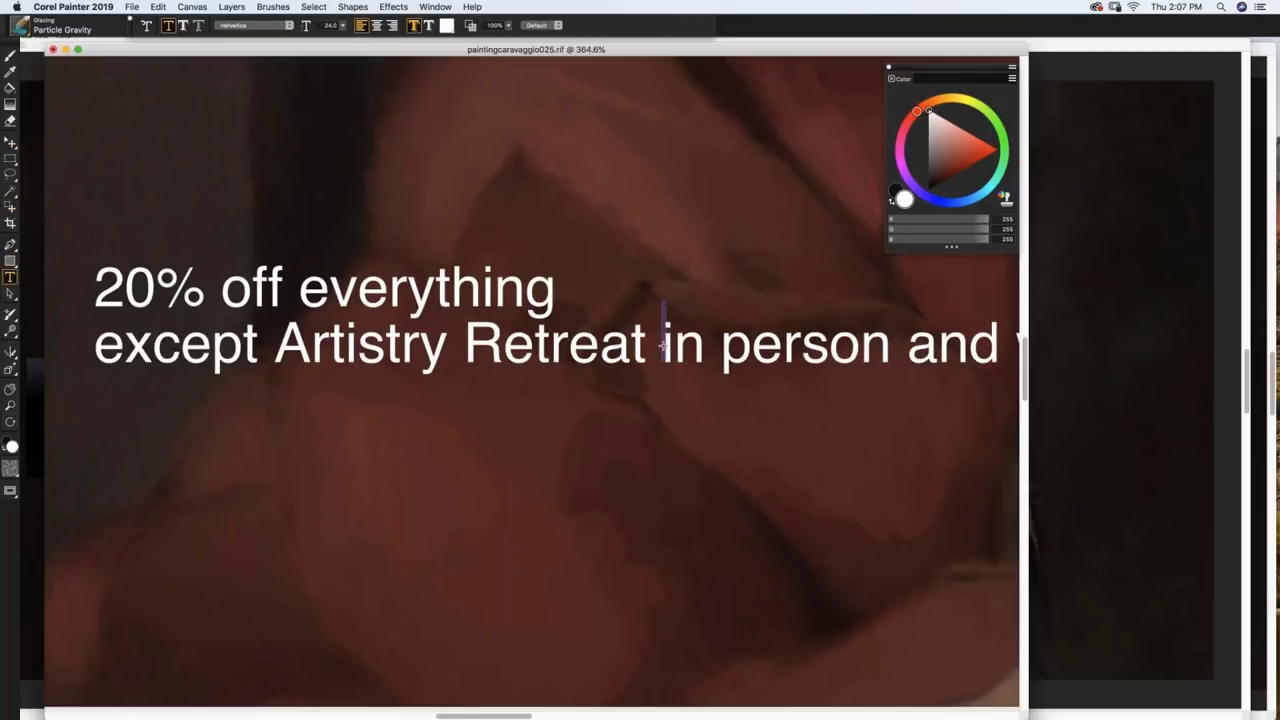
# Step: Add text below asking readers to write to the contact e-mail and 'say they saw the webinar'
pyautogui.click(124, 435)
pyautogui.write('write to a')
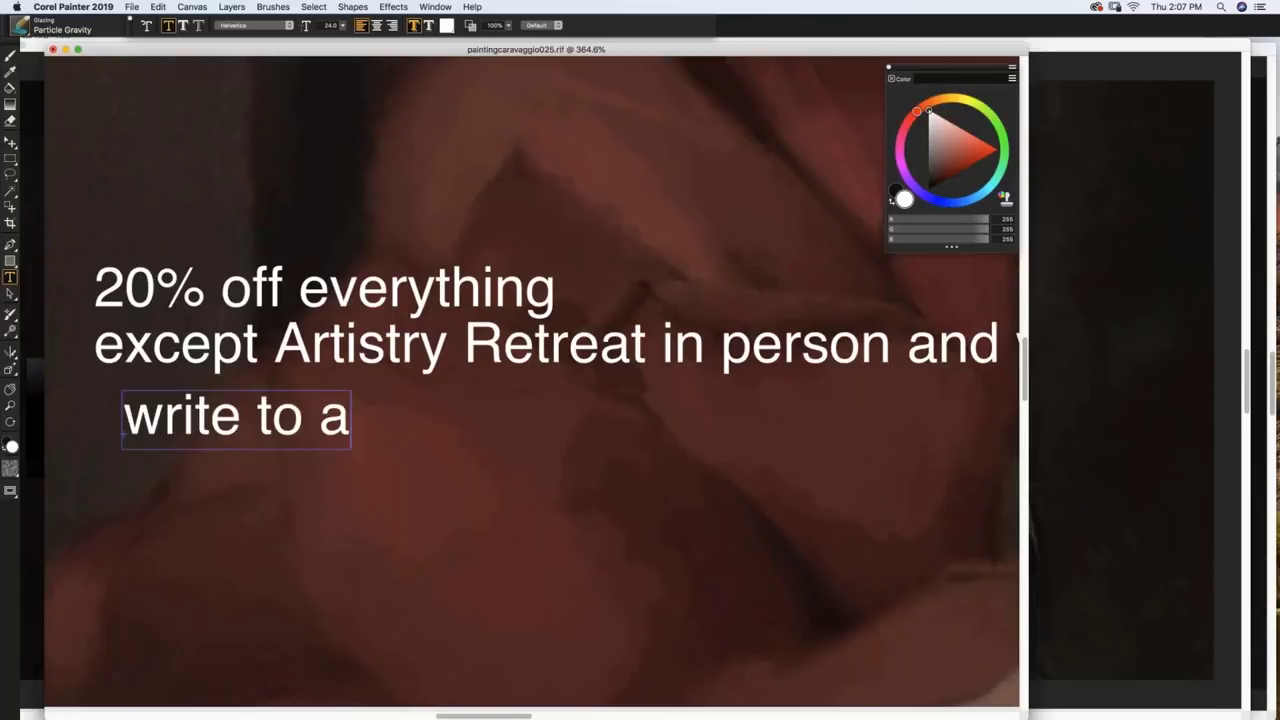
pyautogui.press('BackSpace')
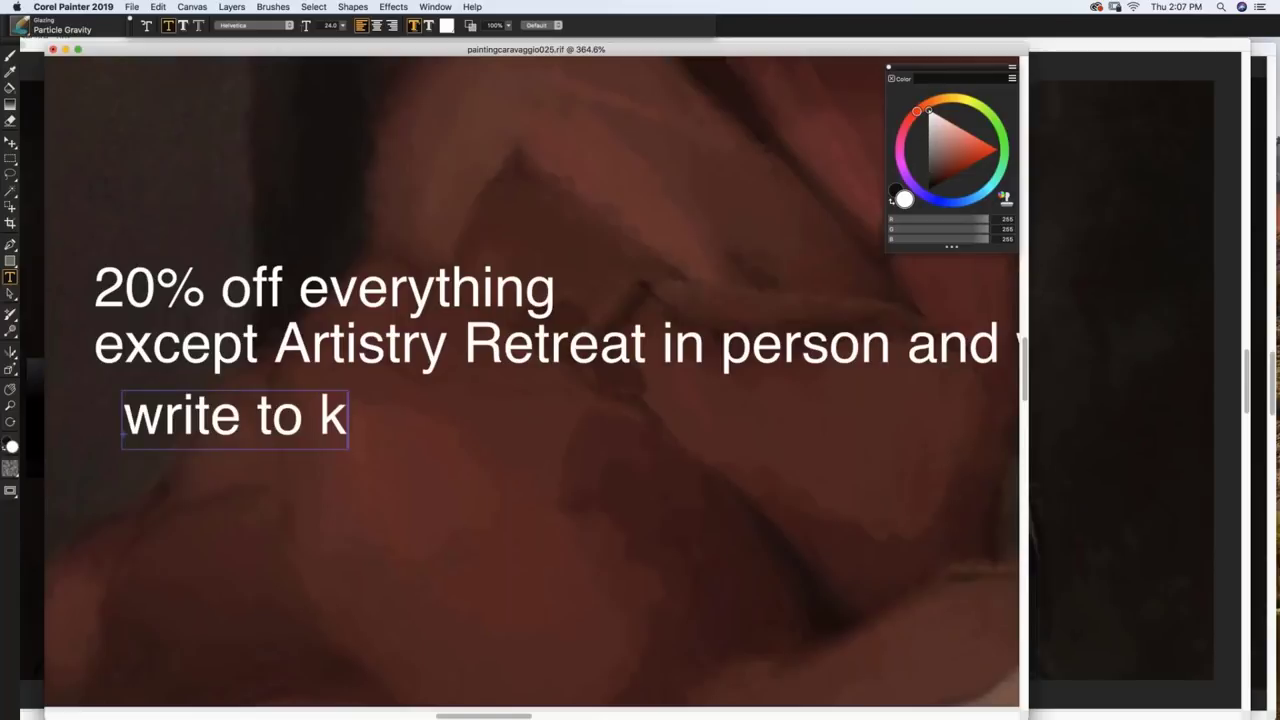
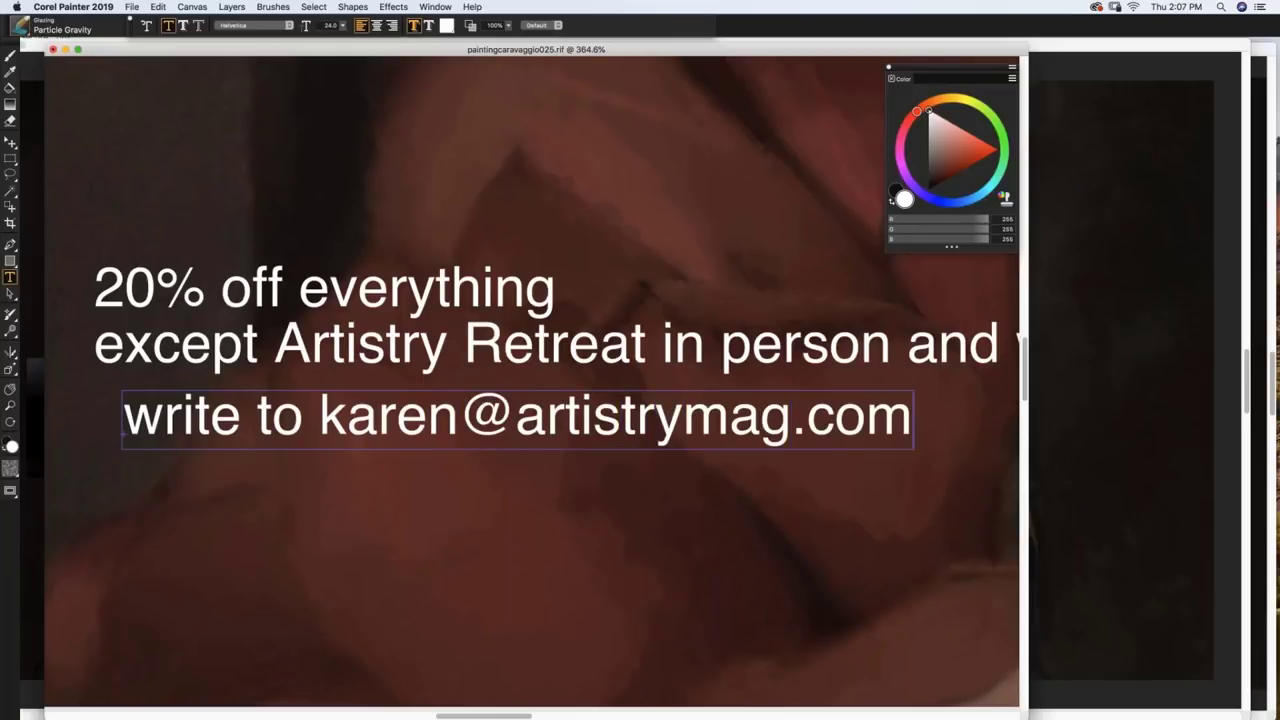
pyautogui.press('Return')
pyautogui.write('say t')
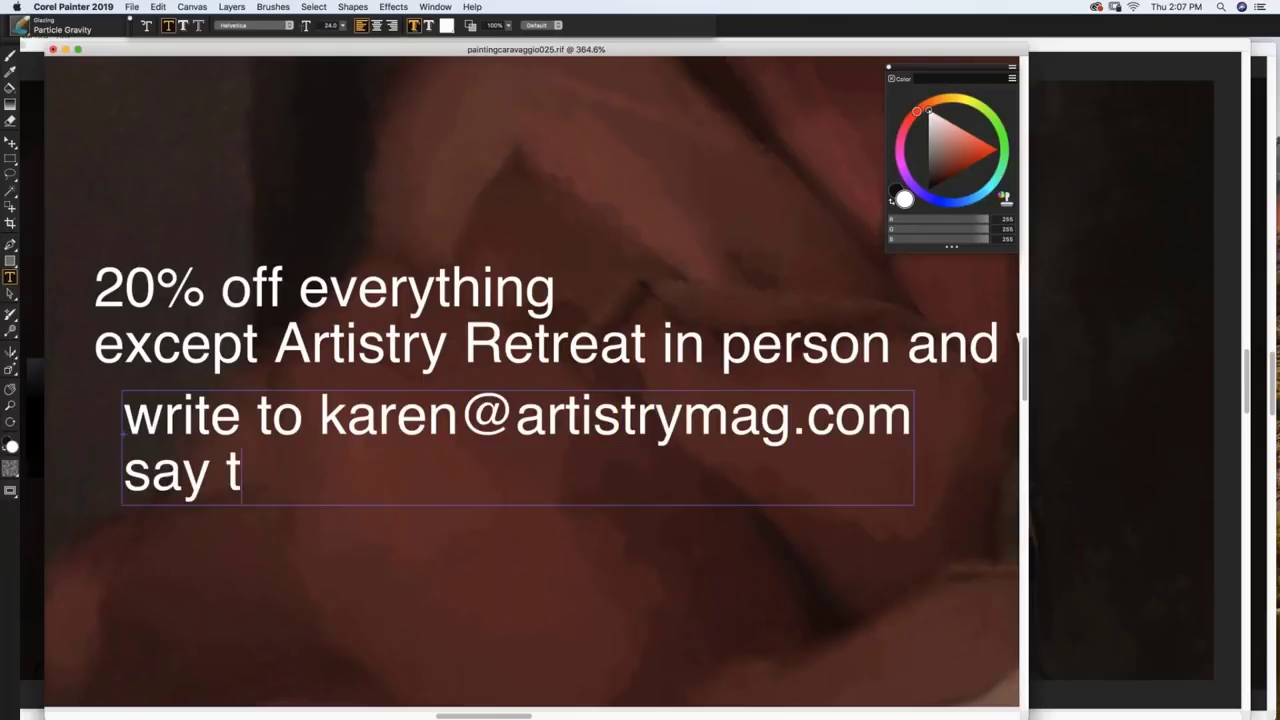
pyautogui.write('hey saw the w')
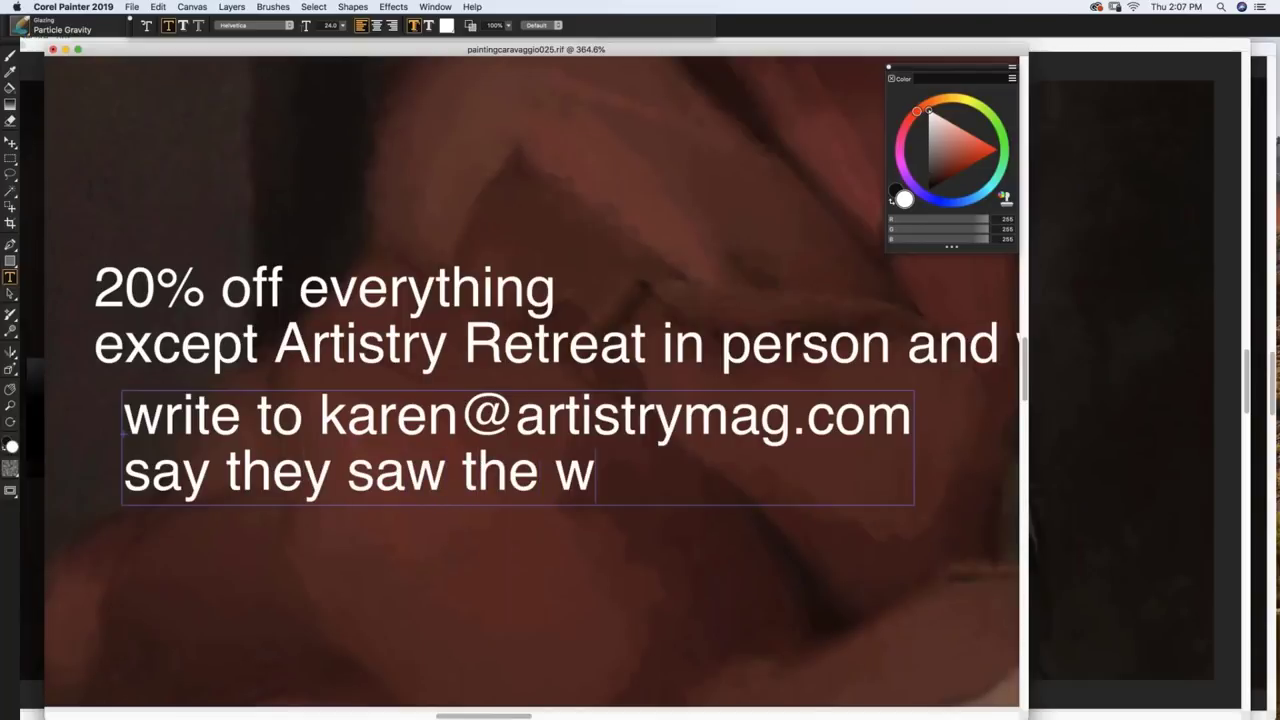
pyautogui.write('ebinar')
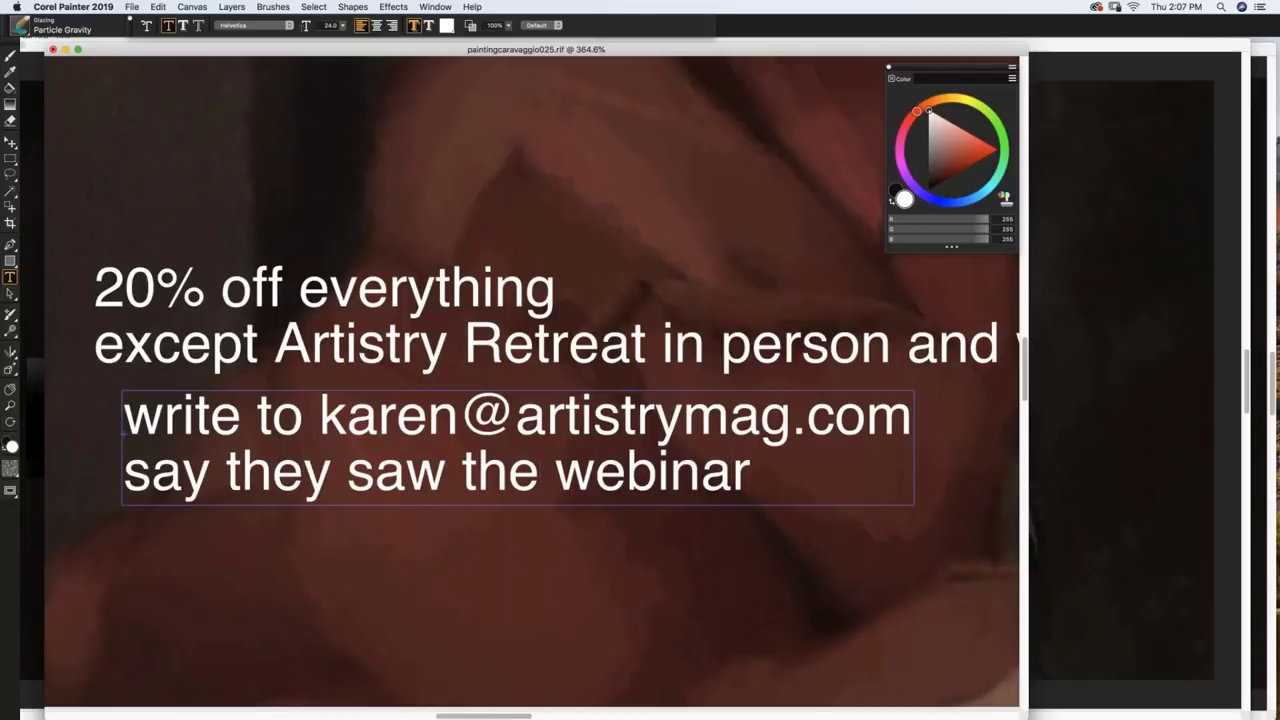
pyautogui.press('Return')
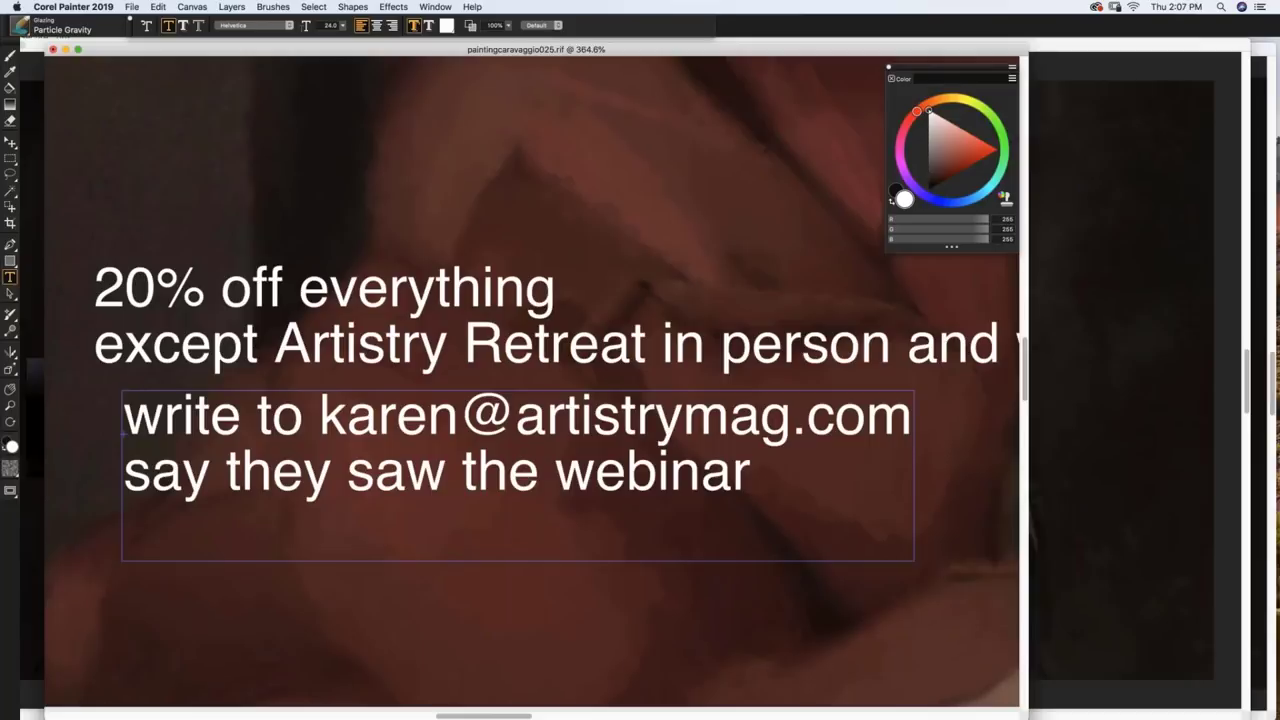